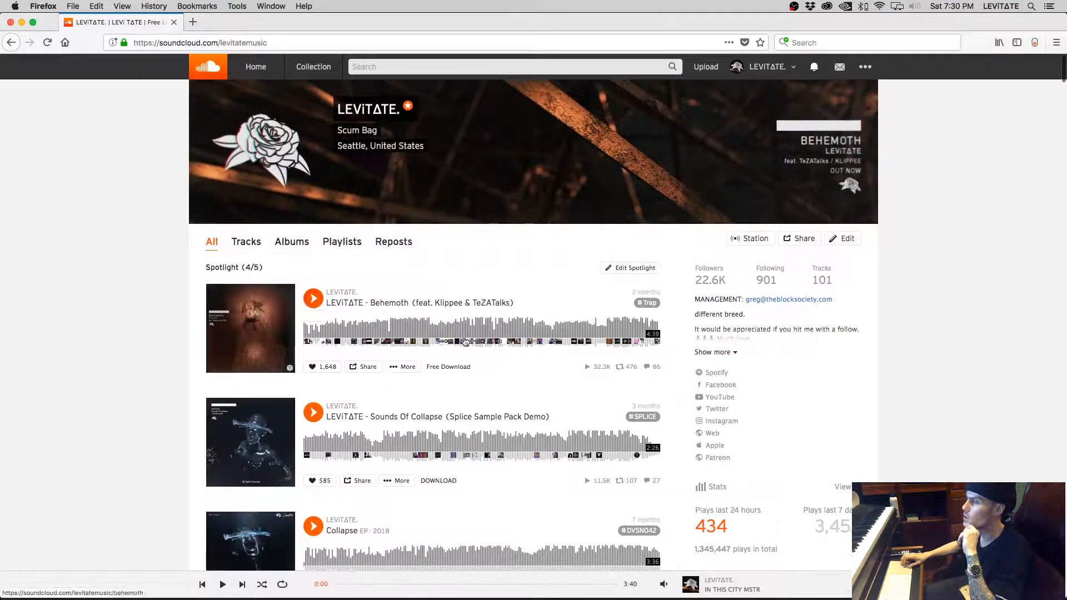
Listen to a portion of the Behemoth track in the profile's Spotlight and pause it
{"action": "mouse_move", "coordinate": [665, 582]}
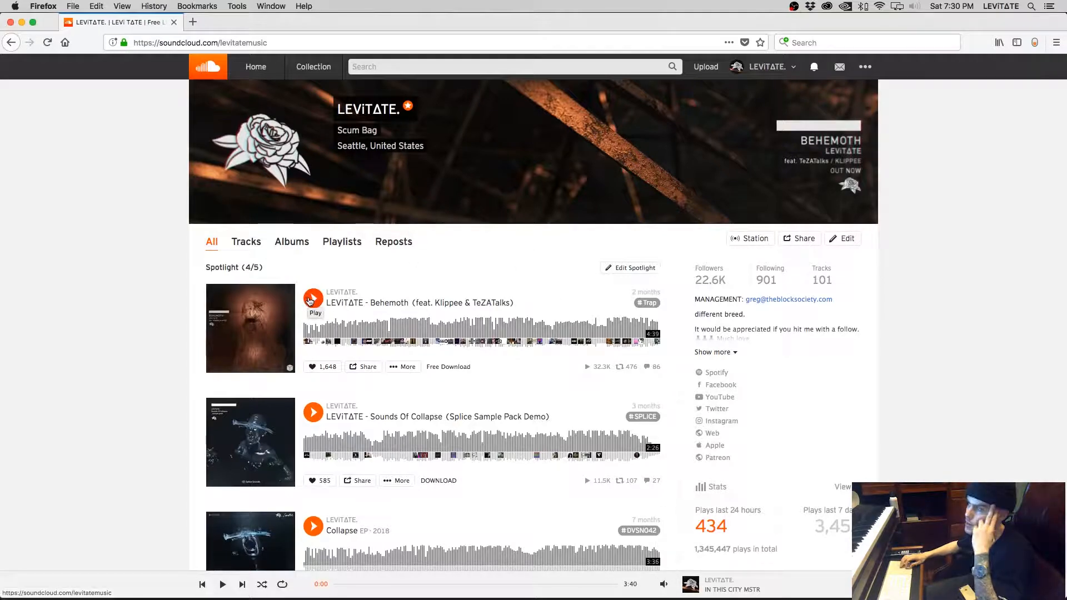
{"action": "left_click", "coordinate": [311, 300]}
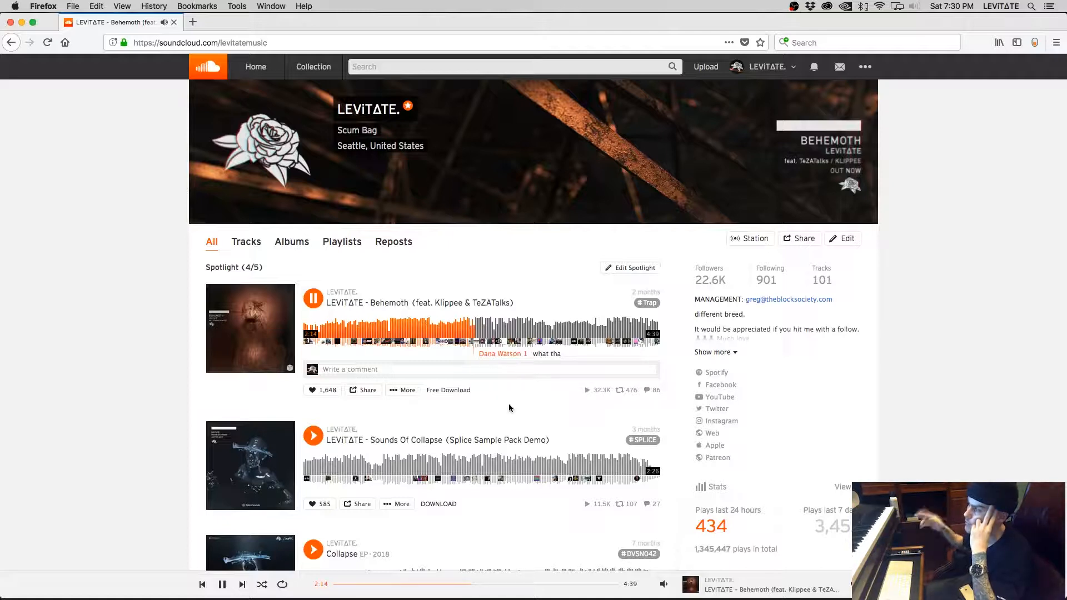
{"action": "left_click", "coordinate": [314, 300]}
{"action": "key", "text": "ctrl+Right"}
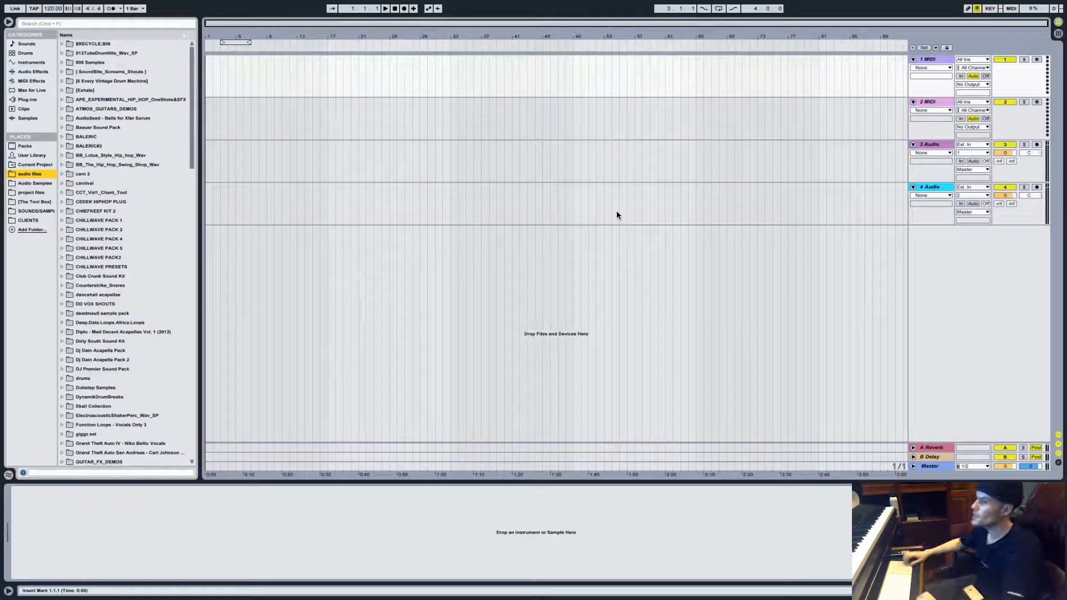
{"action": "scroll", "coordinate": [155, 167], "scroll_direction": "down", "scroll_amount": 20}
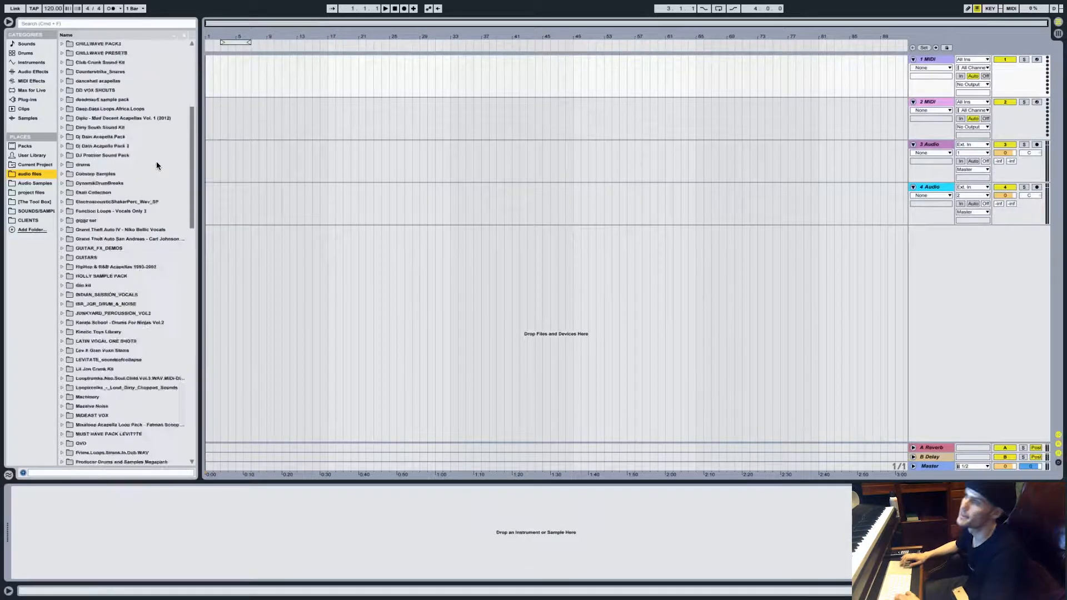
{"action": "scroll", "coordinate": [157, 164], "scroll_direction": "up", "scroll_amount": 20}
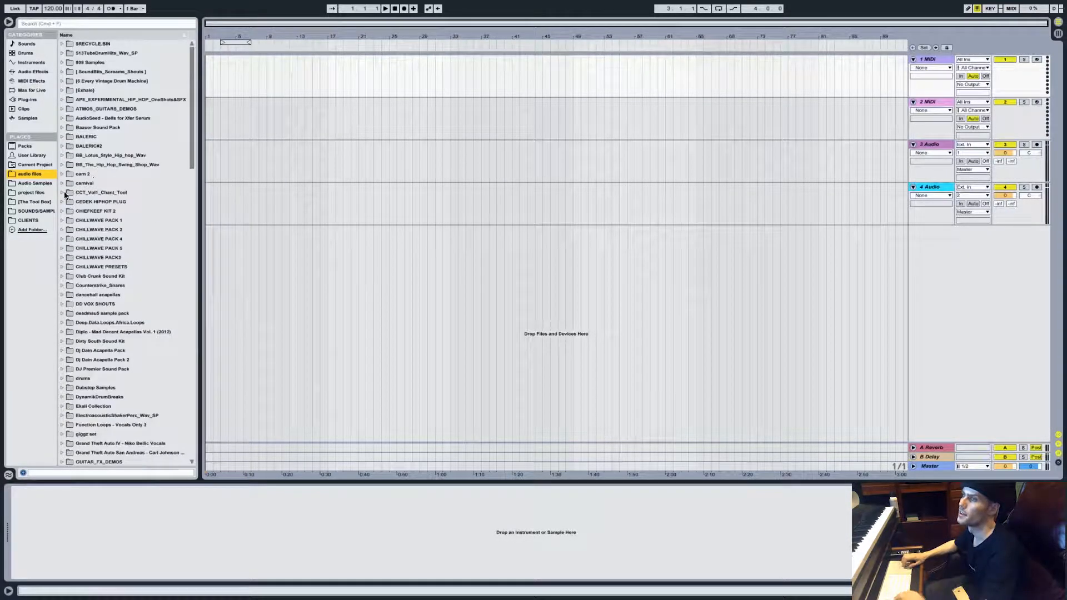
{"action": "key", "text": "ctrl+Left"}
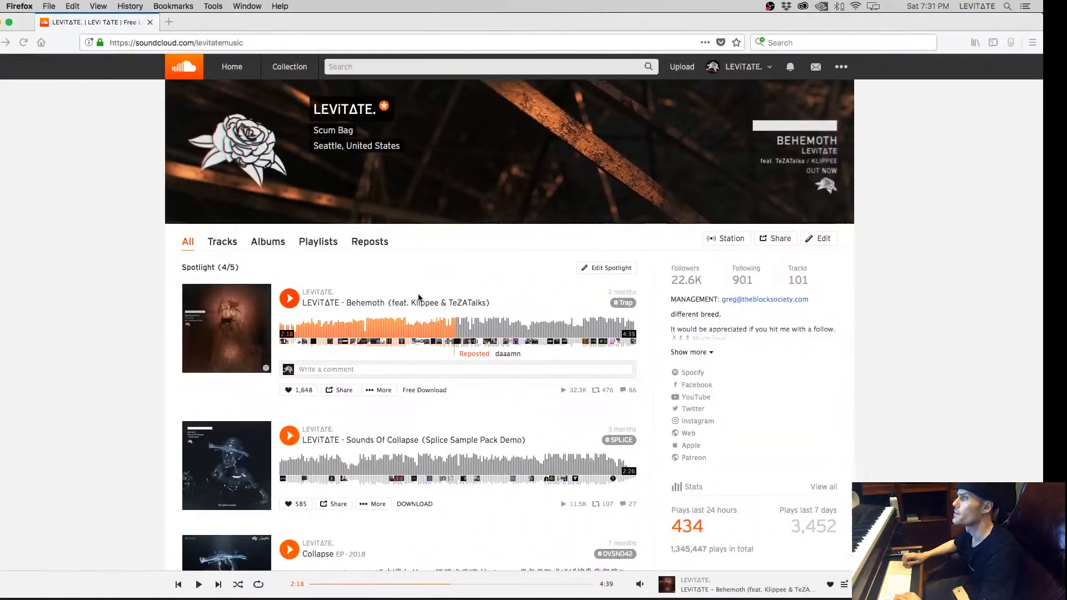
Switch to the open Finder window and search the whole Mac for the singer's name
{"action": "key", "text": "ctrl+Up"}
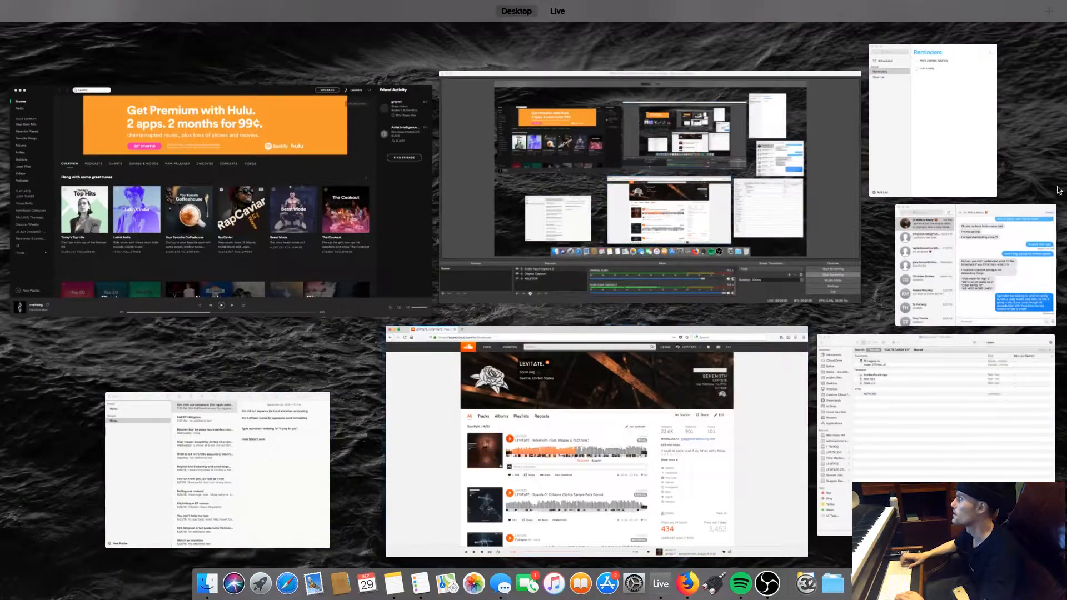
{"action": "left_click", "coordinate": [930, 421]}
{"action": "double_click", "coordinate": [878, 45]}
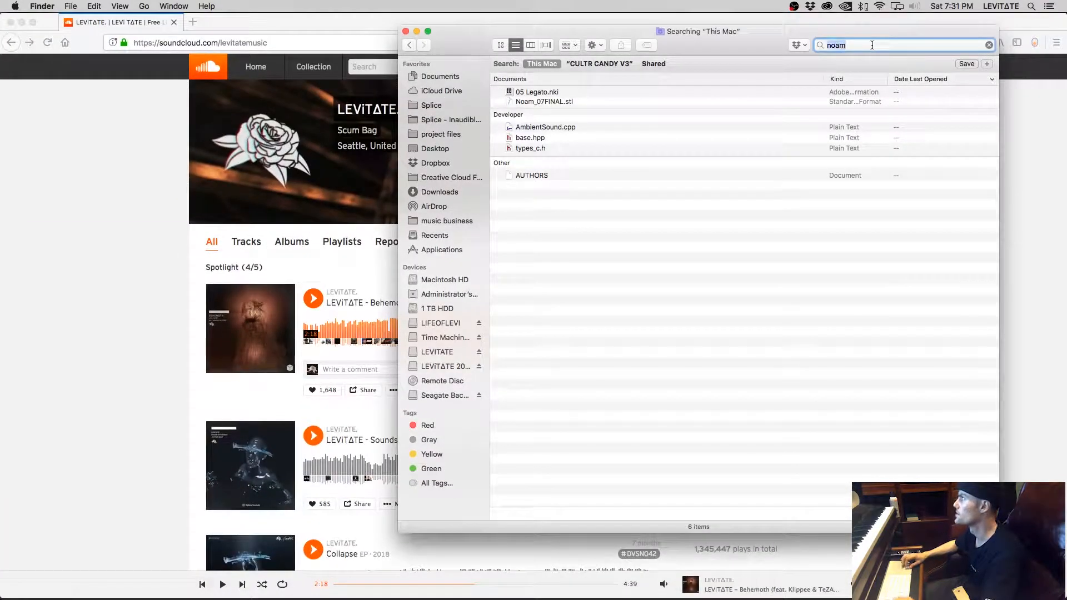
{"action": "type", "text": "tai"}
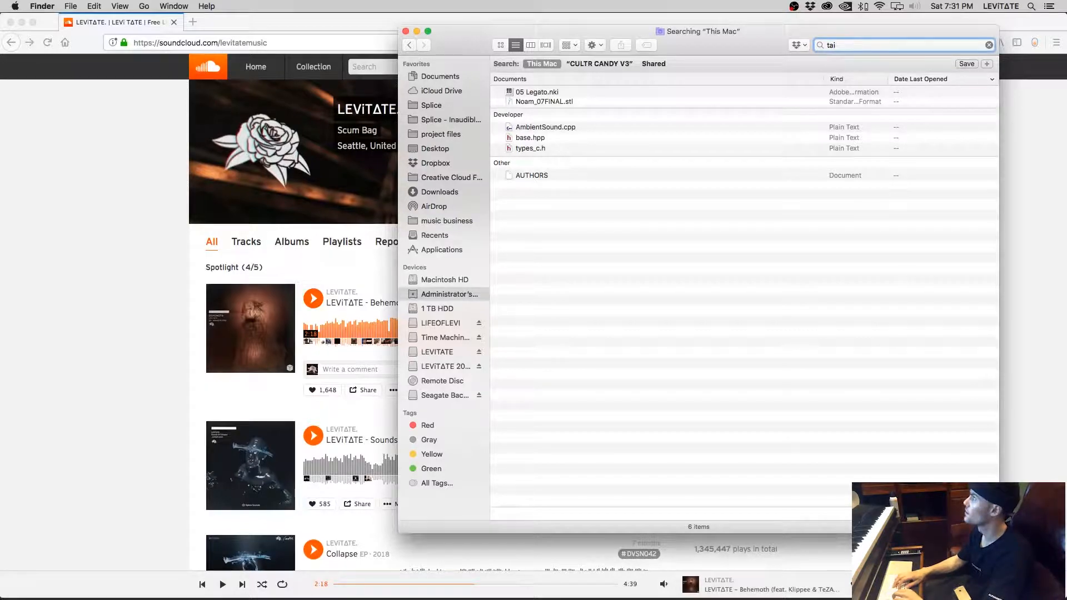
{"action": "type", "text": "sia"}
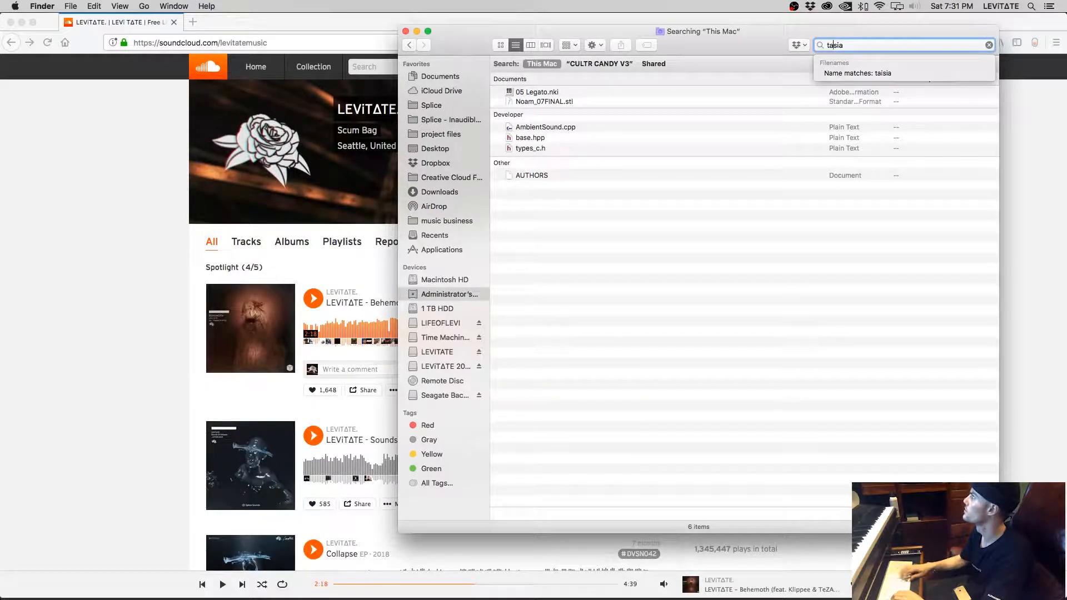
{"action": "key", "text": "BackSpace"}
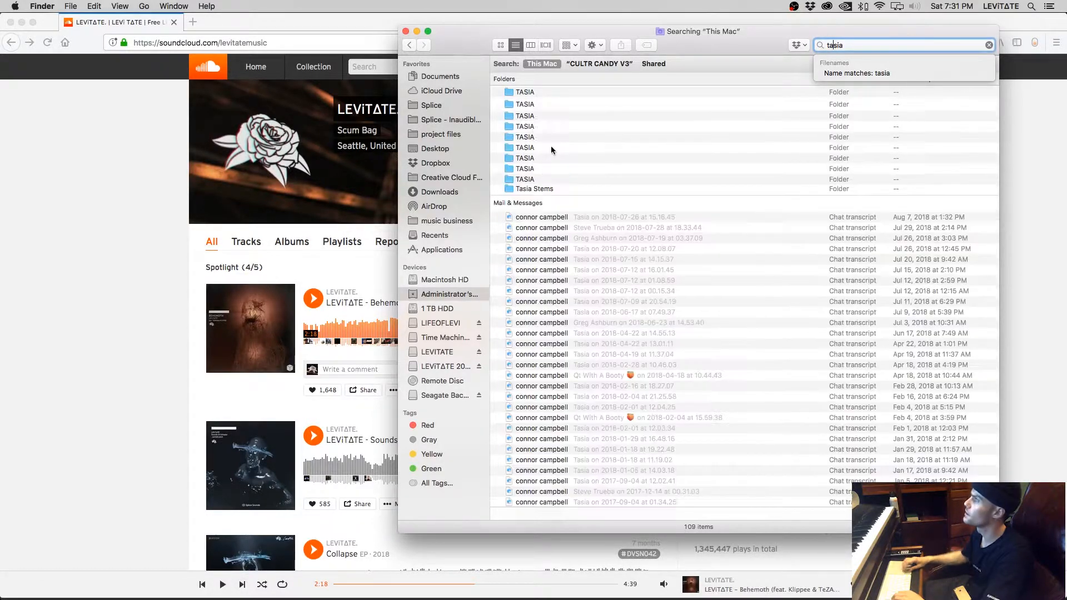
Inspect the contents of the matching folders inside the SALVATION and 8ball Project projects on the 1 TB HDD
{"action": "left_click", "coordinate": [521, 93]}
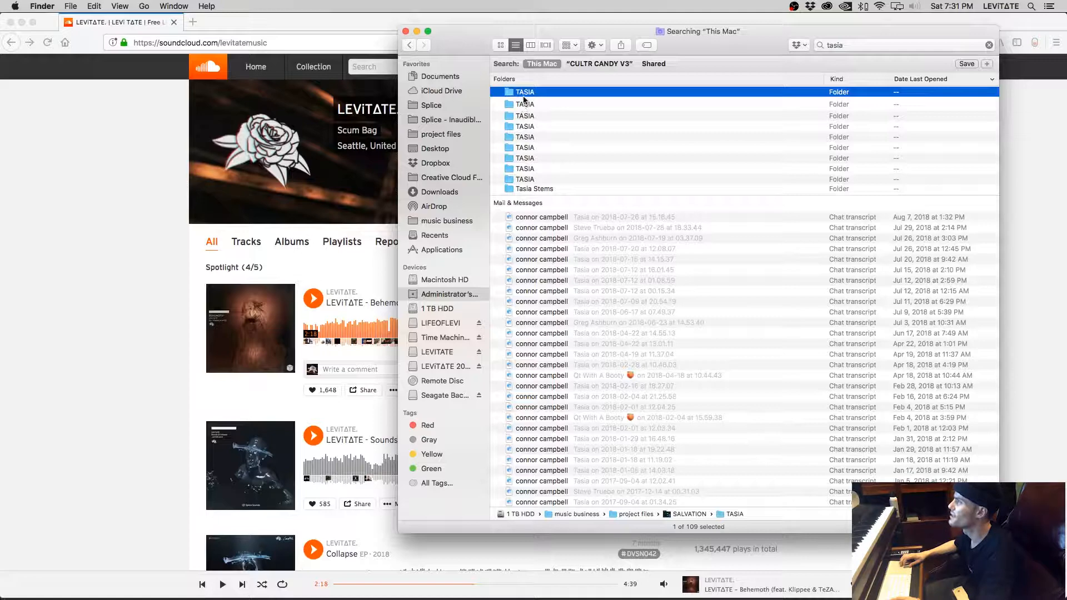
{"action": "double_click", "coordinate": [524, 94]}
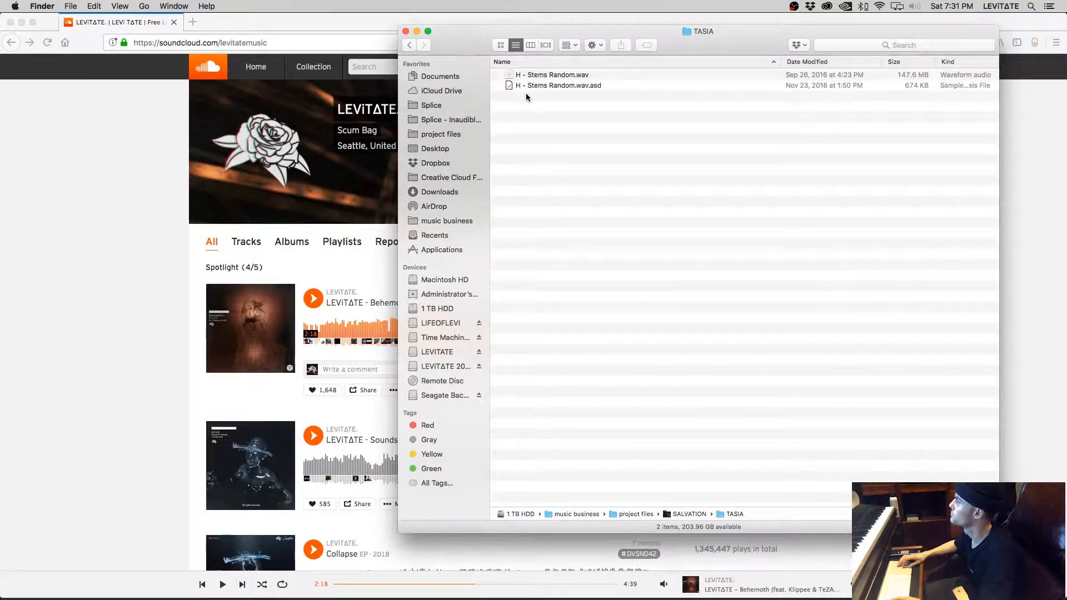
{"action": "left_click", "coordinate": [409, 45]}
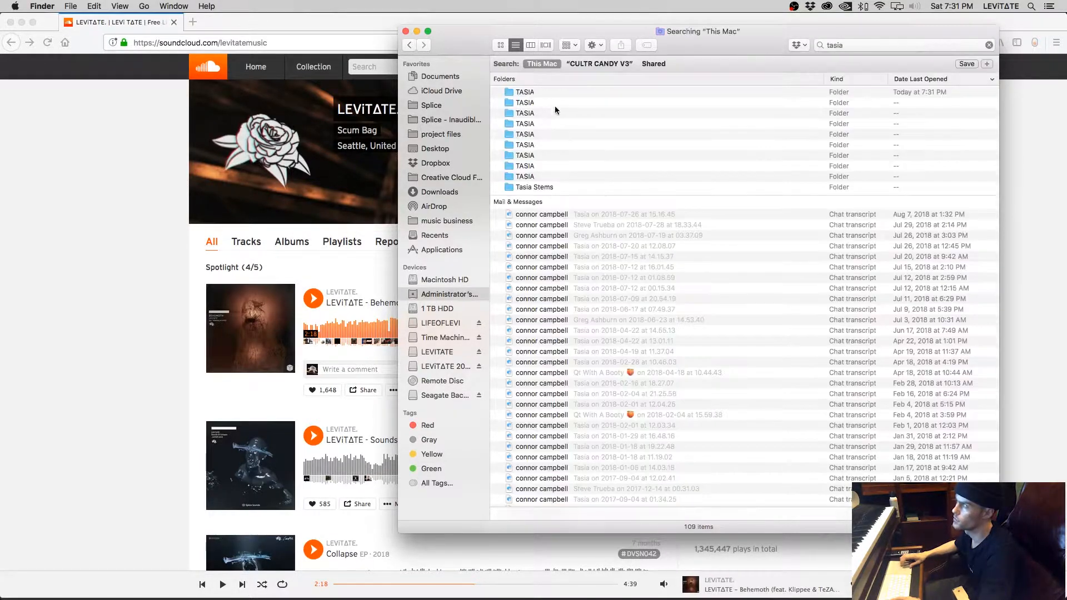
{"action": "double_click", "coordinate": [524, 103]}
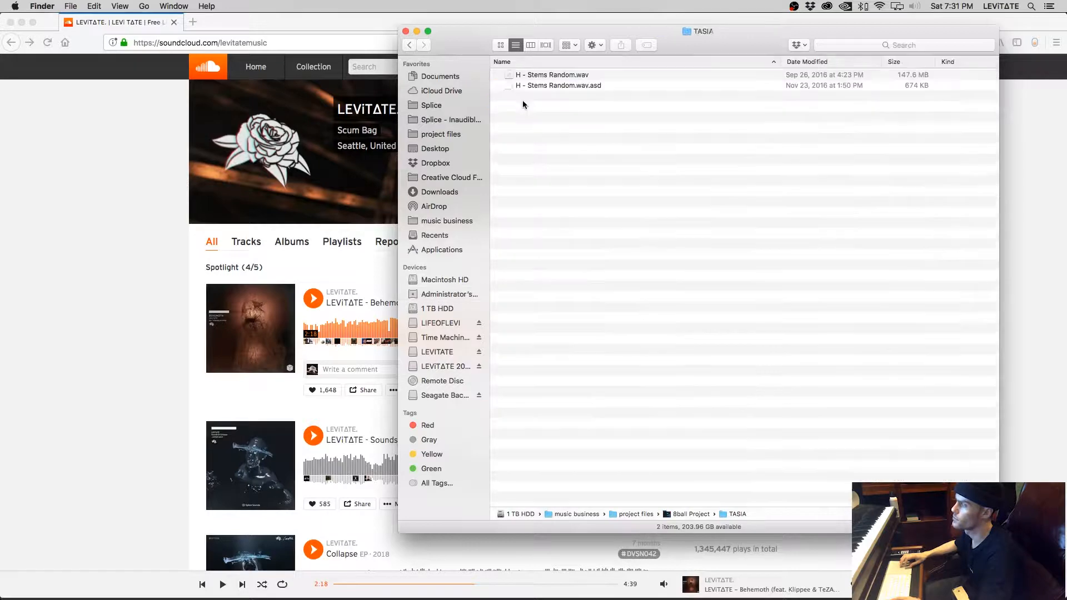
{"action": "left_click", "coordinate": [409, 45]}
Open the matching folder that belongs to the NoLongerAfraid project on the LEViTATE 2017 - 2018 drive
{"action": "left_click", "coordinate": [525, 112]}
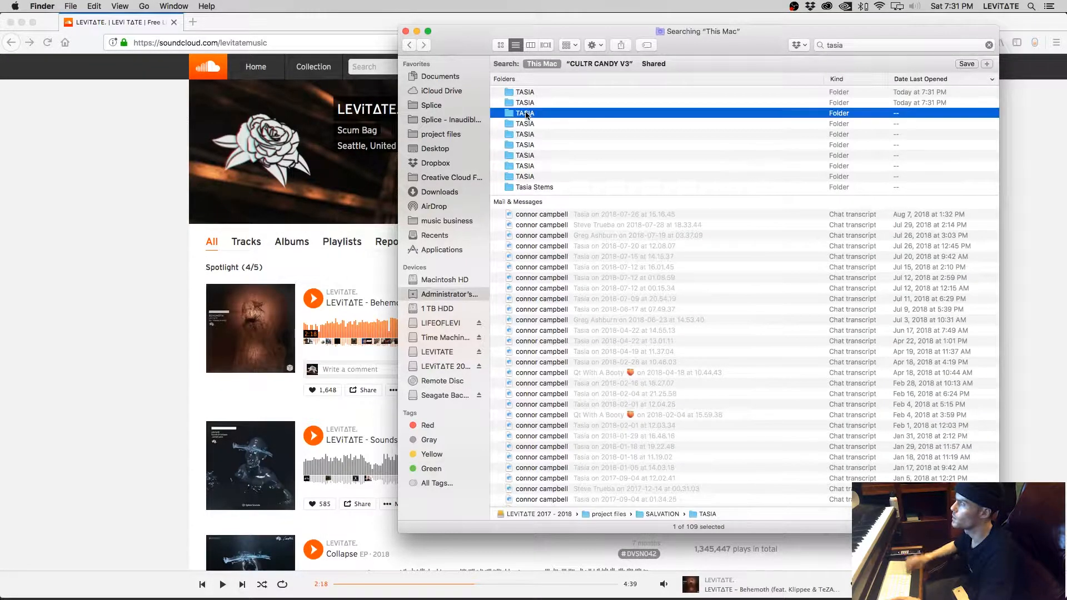
{"action": "scroll", "coordinate": [526, 116], "scroll_direction": "down", "scroll_amount": 1}
{"action": "key", "text": "Down"}
{"action": "key", "text": "Down"}
{"action": "key", "text": "Down"}
{"action": "key", "text": "Down"}
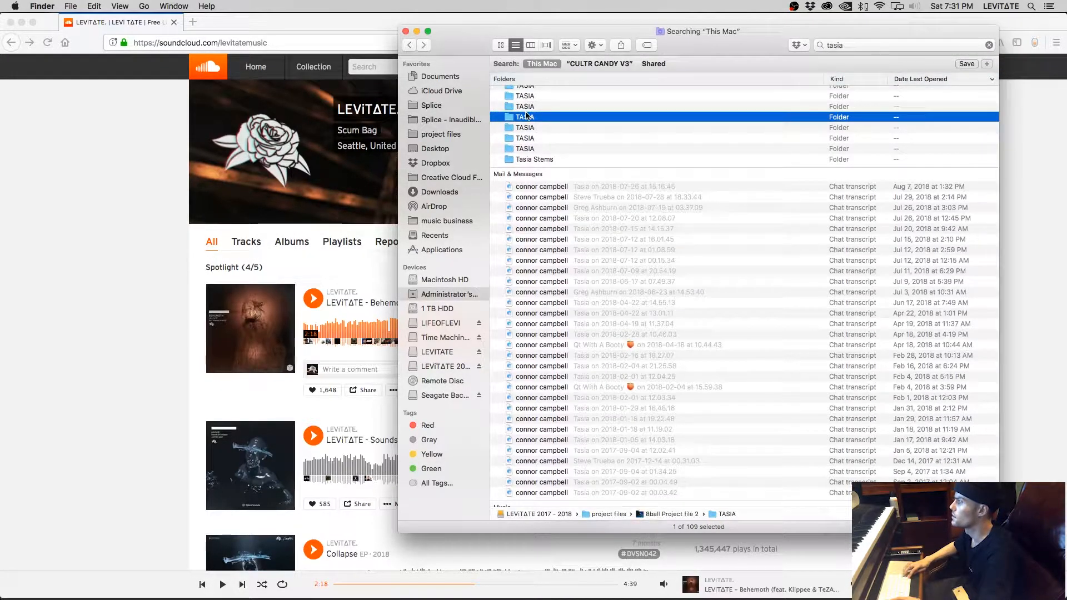
{"action": "key", "text": "Down"}
{"action": "key", "text": "Up"}
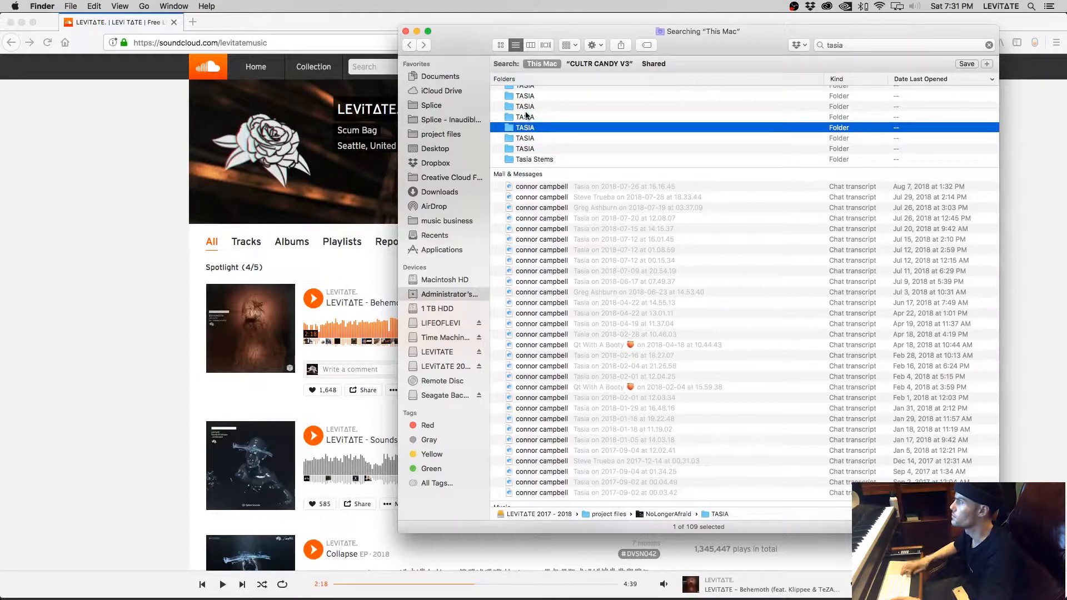
{"action": "double_click", "coordinate": [525, 129]}
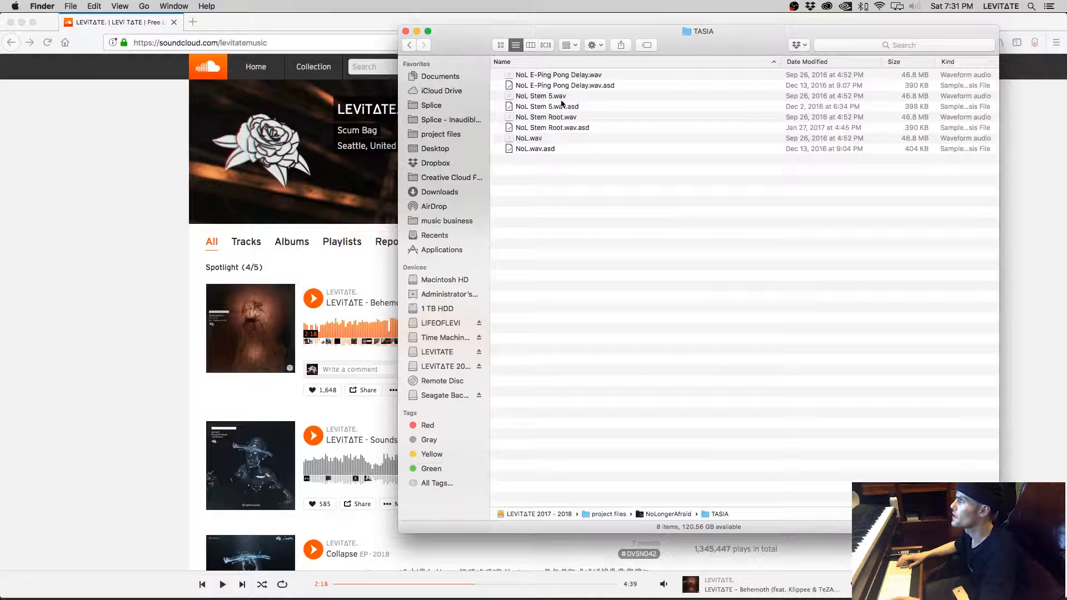
Preview NoL Stem 5.wav and add it to the beginning of track 3 Audio in Ableton Live's arrangement
{"action": "left_click", "coordinate": [548, 97]}
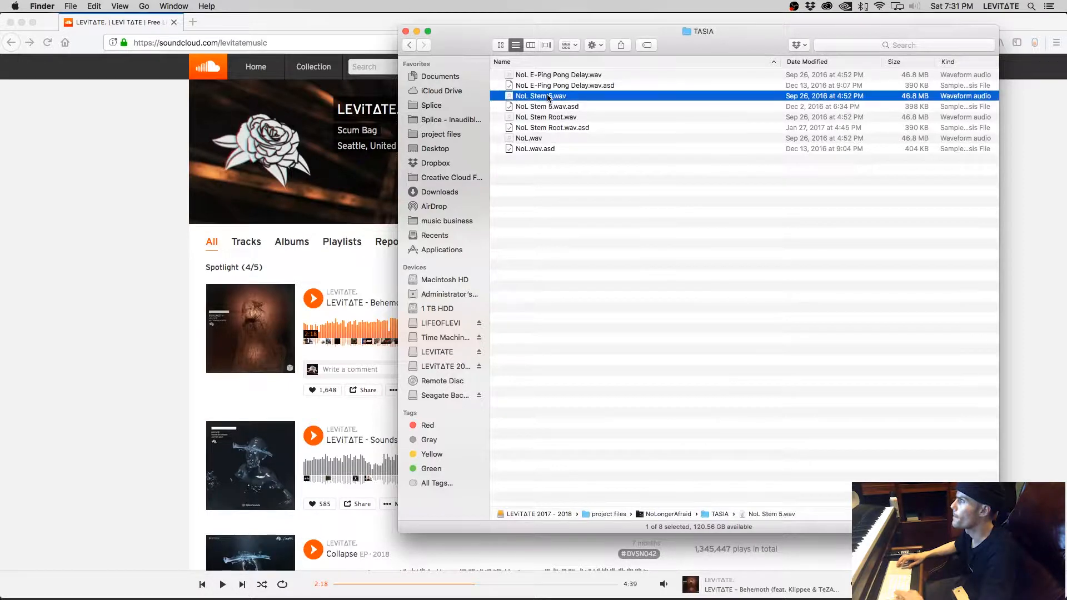
{"action": "key", "text": "space"}
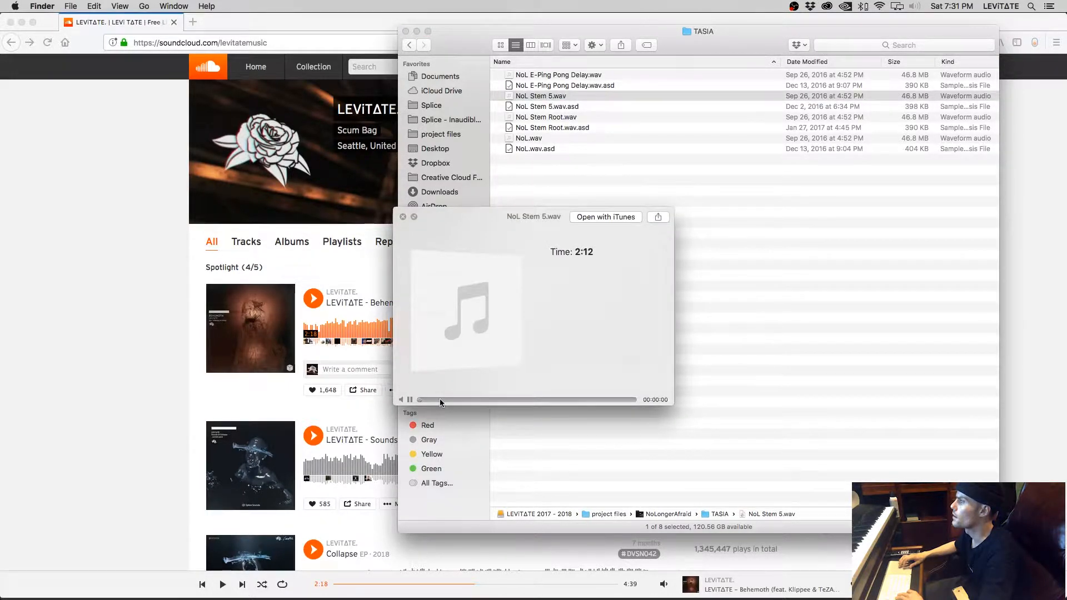
{"action": "key", "text": "space"}
{"action": "left_click_drag", "start_coordinate": [545, 97], "coordinate": [208, 155]}
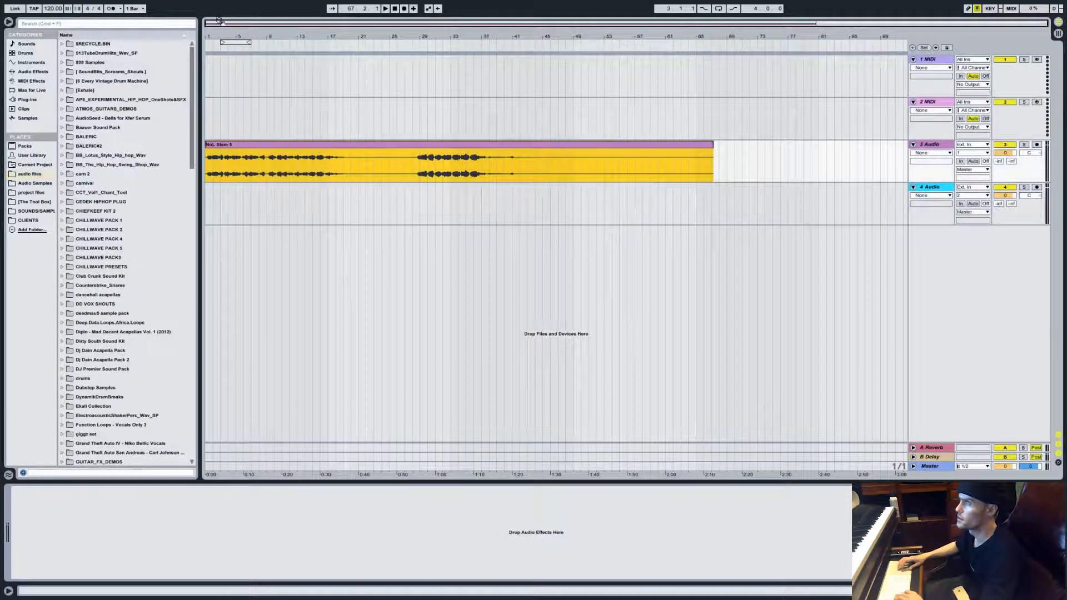
Play the imported stem from 1.2.1 for a bar or two, then stop playback
{"action": "left_click_drag", "start_coordinate": [221, 22], "coordinate": [222, 80]}
{"action": "scroll", "coordinate": [412, 167], "scroll_direction": "left", "scroll_amount": 3}
{"action": "left_click", "coordinate": [221, 172]}
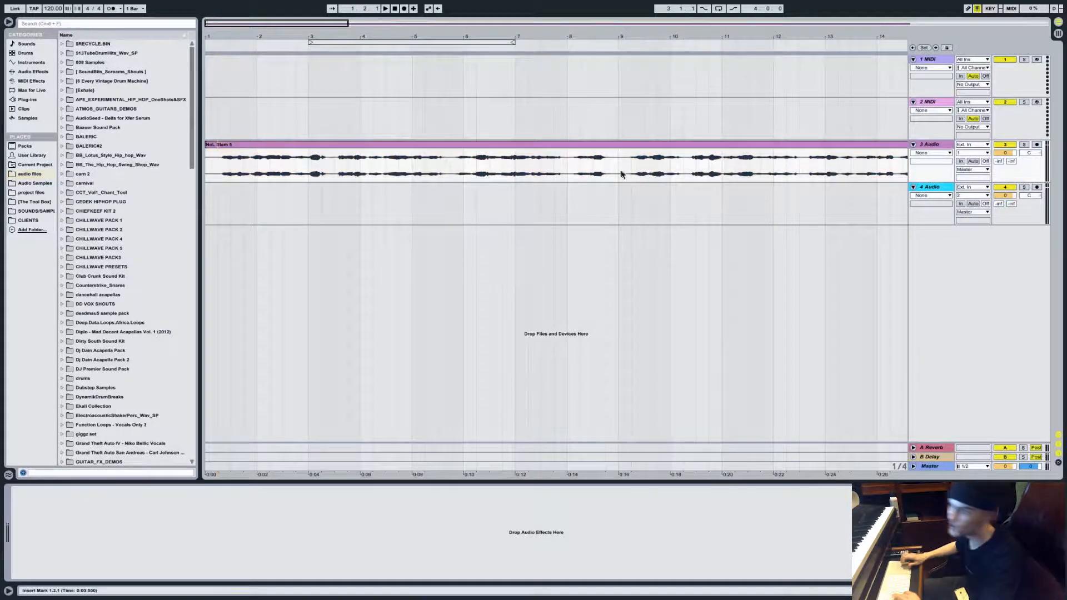
{"action": "key", "text": "space"}
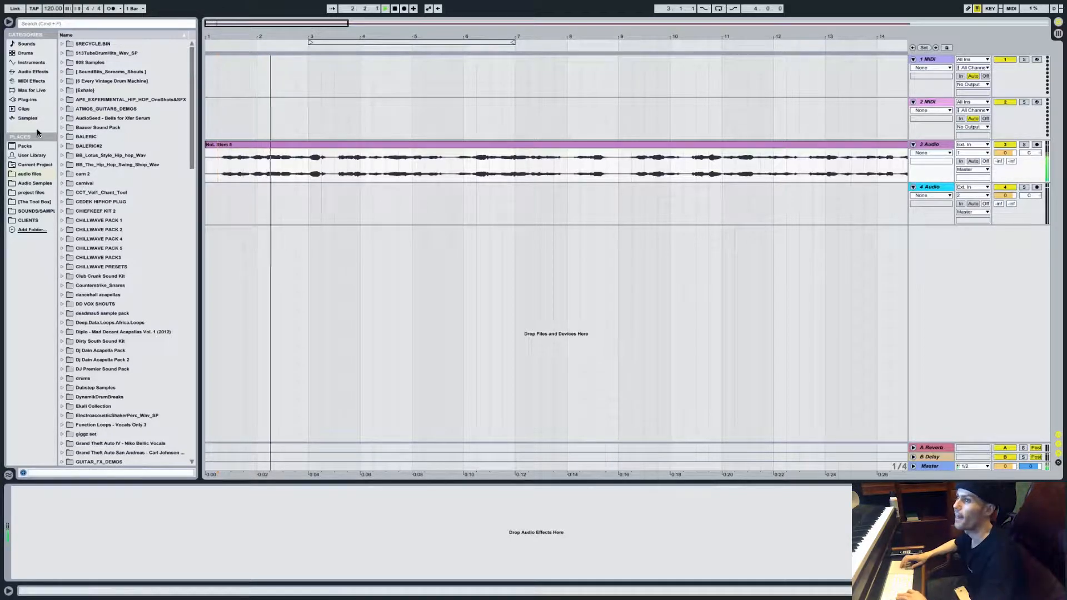
{"action": "key", "text": "space"}
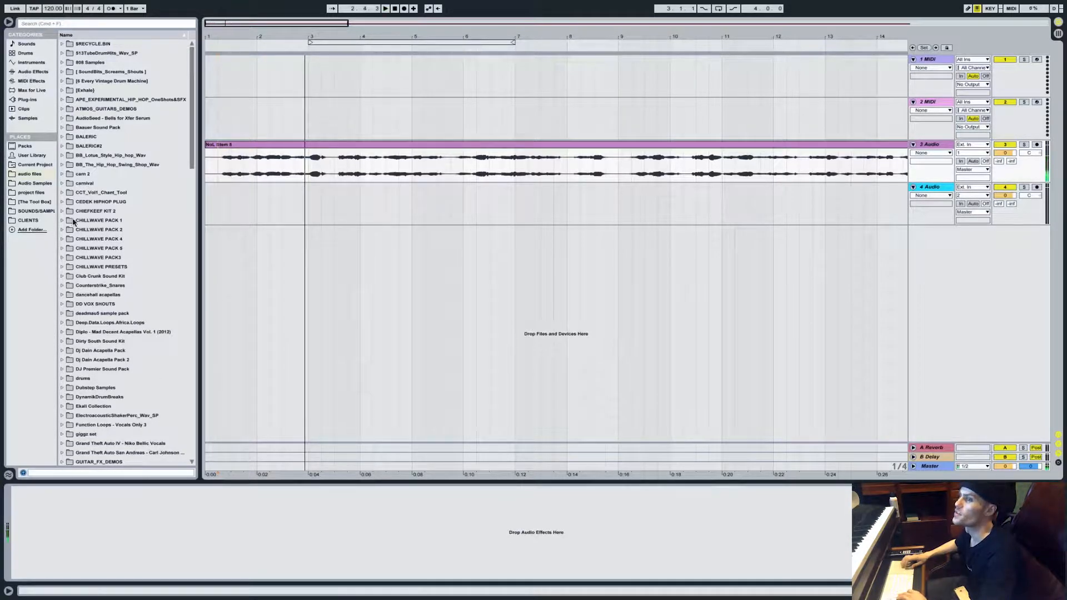
Look through the audio file folders, the audio effects and the project files for something to process the stem with
{"action": "scroll", "coordinate": [100, 102], "scroll_direction": "down", "scroll_amount": 20}
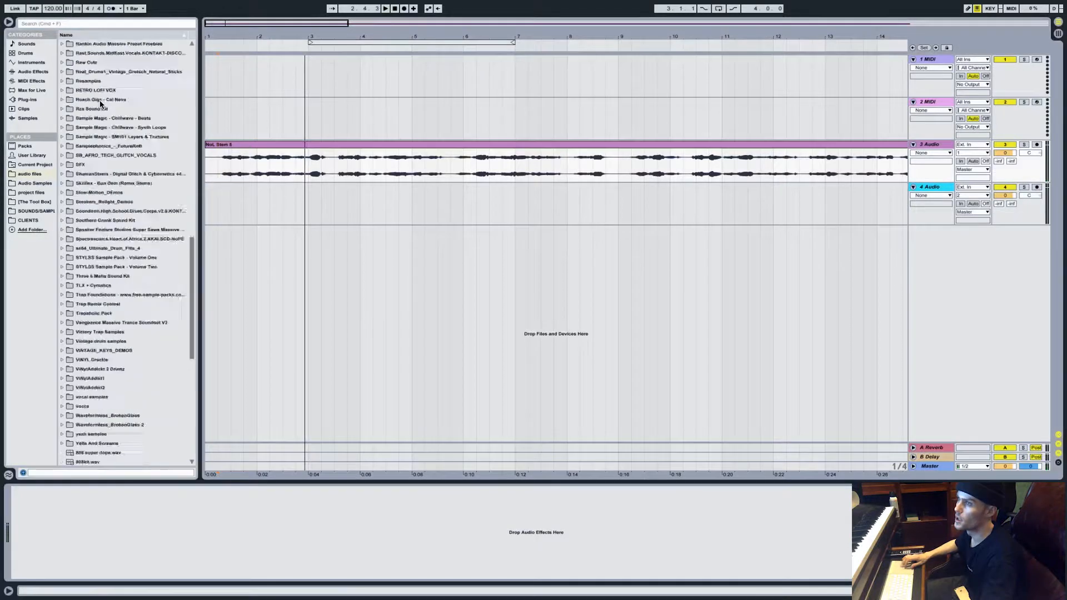
{"action": "scroll", "coordinate": [100, 103], "scroll_direction": "up", "scroll_amount": 20}
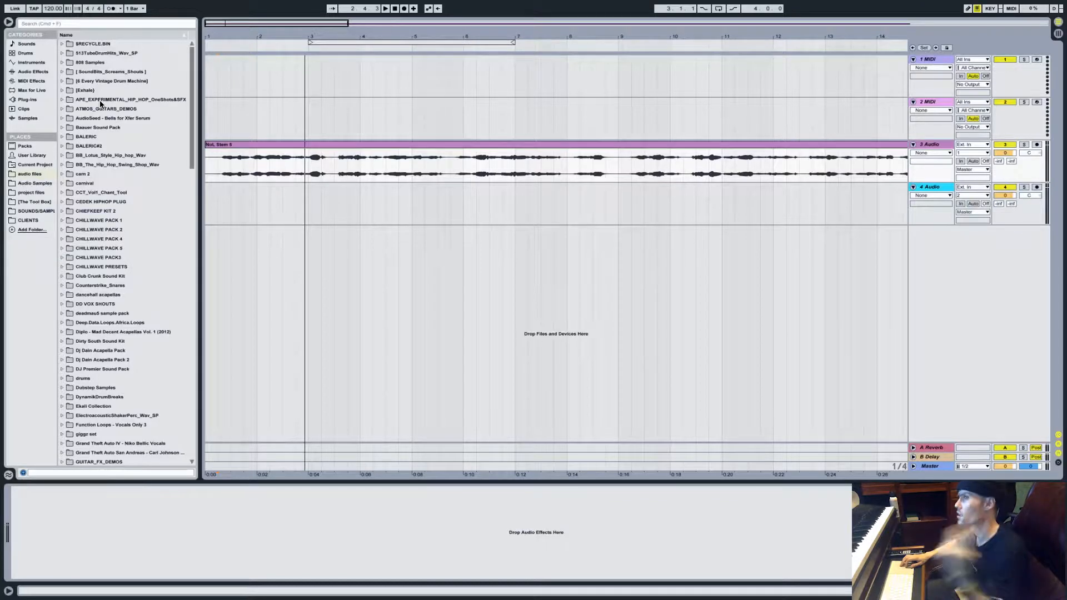
{"action": "left_click", "coordinate": [33, 72]}
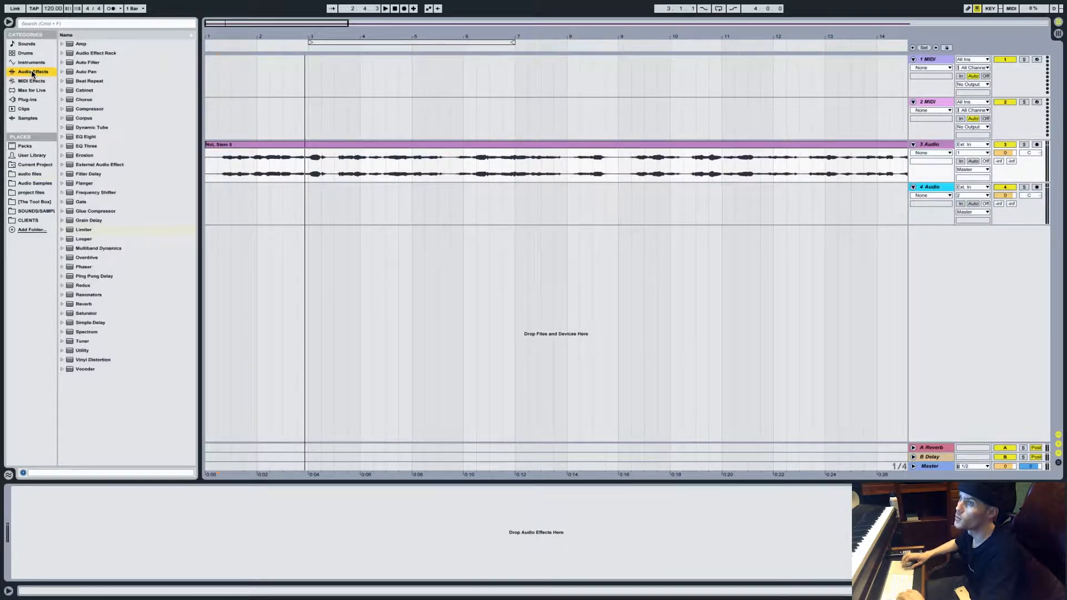
{"action": "left_click", "coordinate": [32, 193]}
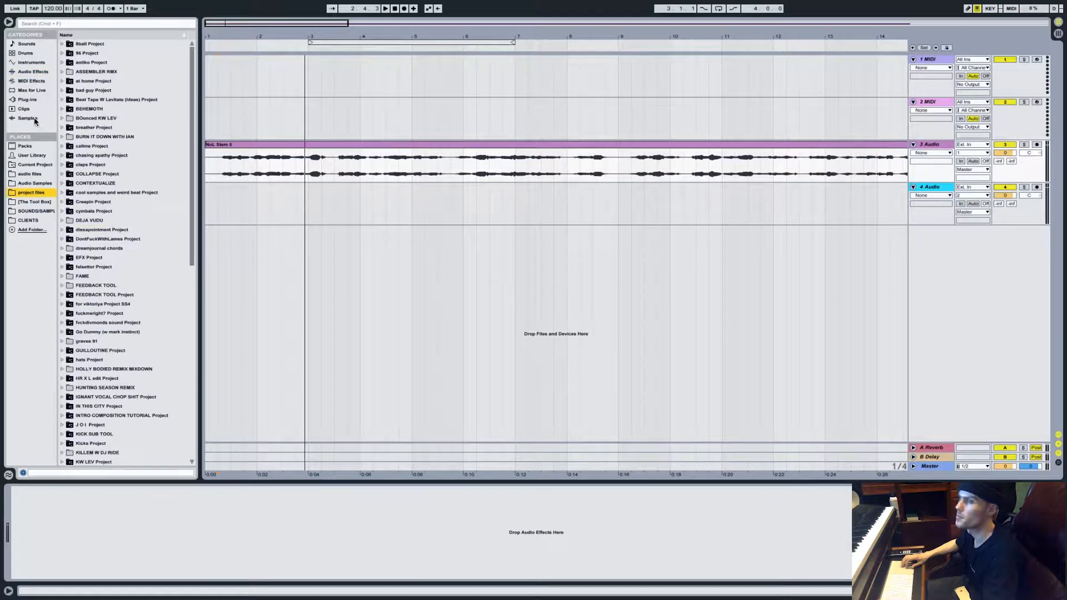
Look through the VST plug-ins and the Antares folder of the Audio Units
{"action": "left_click", "coordinate": [27, 99]}
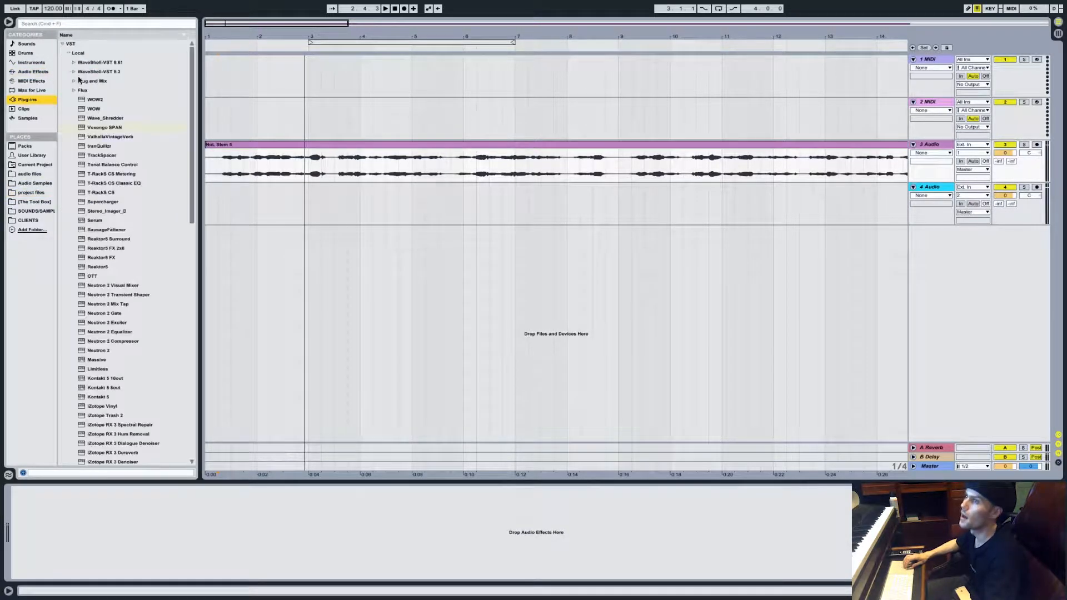
{"action": "scroll", "coordinate": [65, 212], "scroll_direction": "down", "scroll_amount": 15}
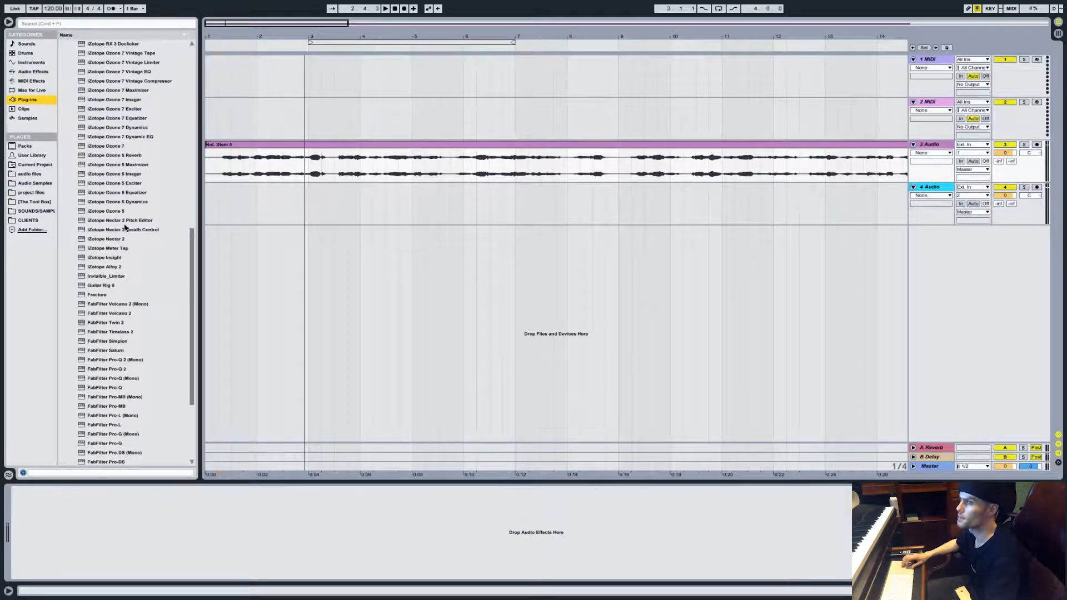
{"action": "scroll", "coordinate": [113, 239], "scroll_direction": "down", "scroll_amount": 5}
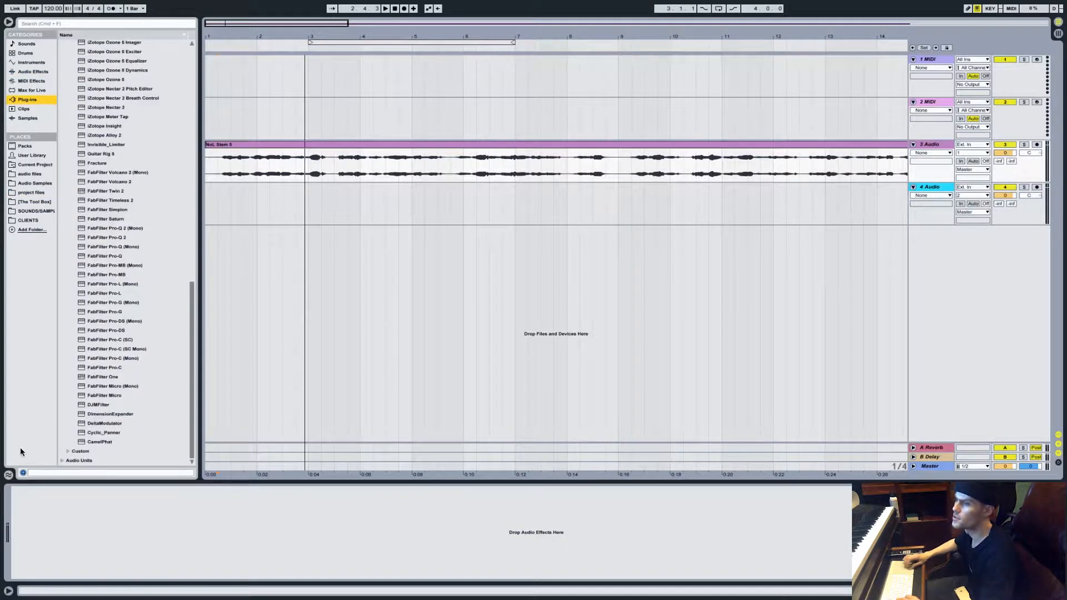
{"action": "left_click", "coordinate": [62, 460]}
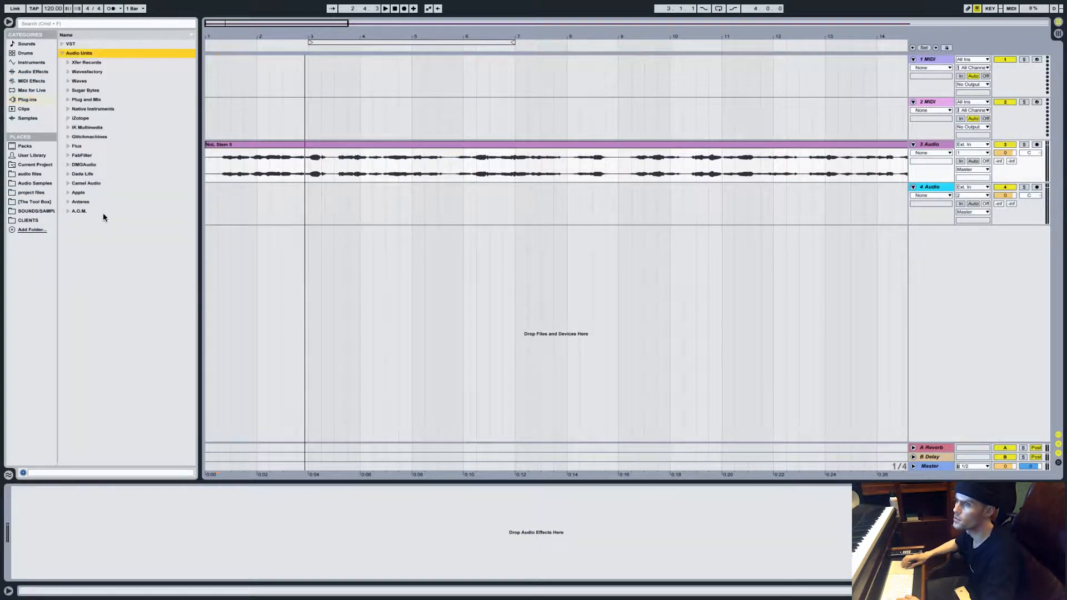
{"action": "left_click", "coordinate": [67, 203]}
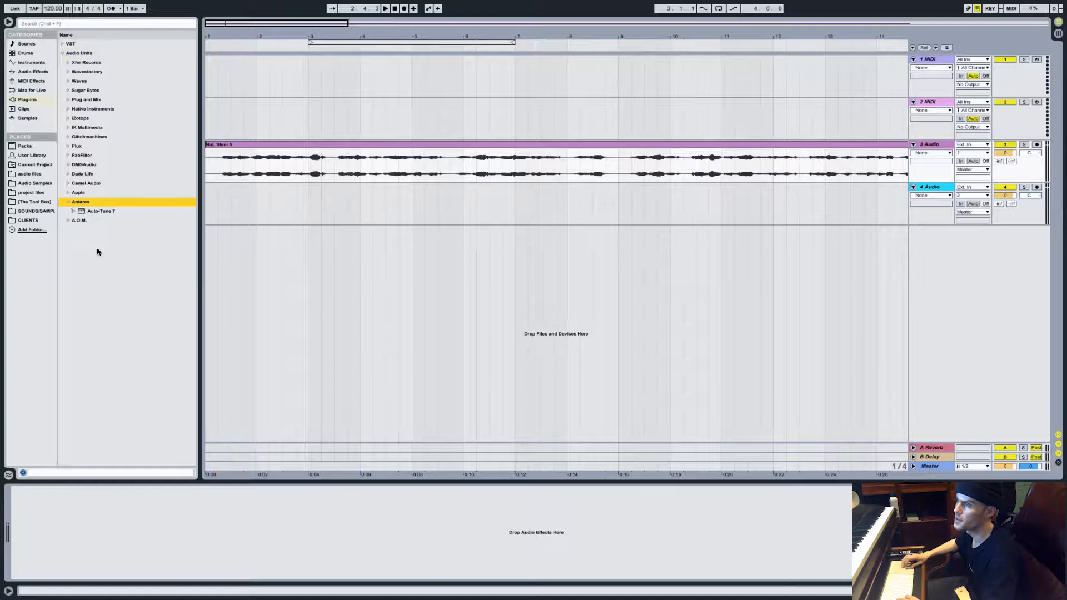
Load the VST plug-in iZotope Nectar 2 onto track 3 Audio and close its preset manager
{"action": "left_click", "coordinate": [62, 45]}
{"action": "scroll", "coordinate": [96, 214], "scroll_direction": "down", "scroll_amount": 10}
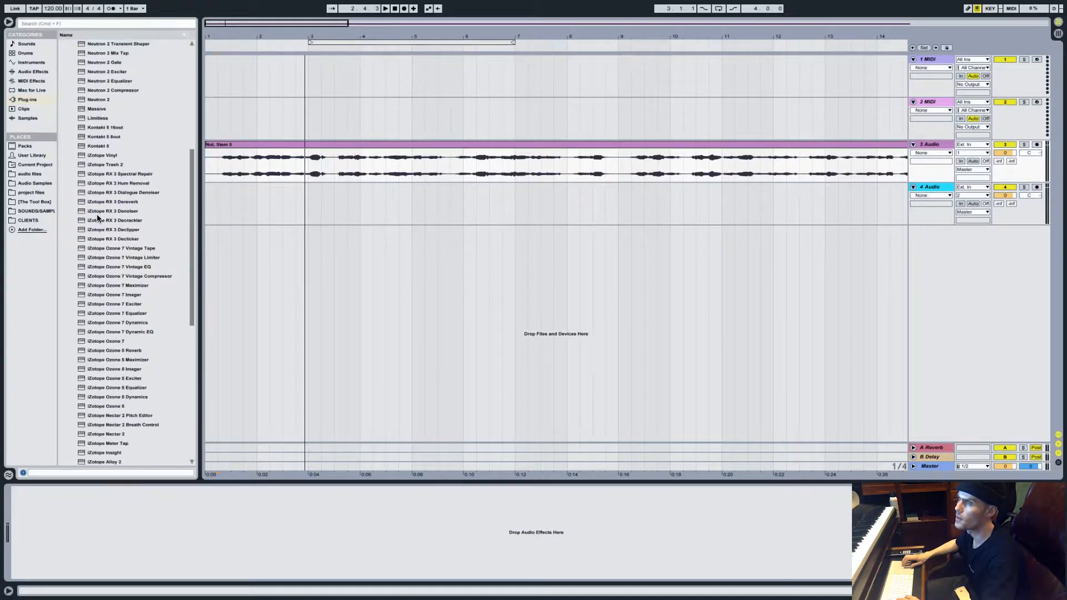
{"action": "scroll", "coordinate": [97, 218], "scroll_direction": "up", "scroll_amount": 7}
{"action": "scroll", "coordinate": [128, 330], "scroll_direction": "down", "scroll_amount": 20}
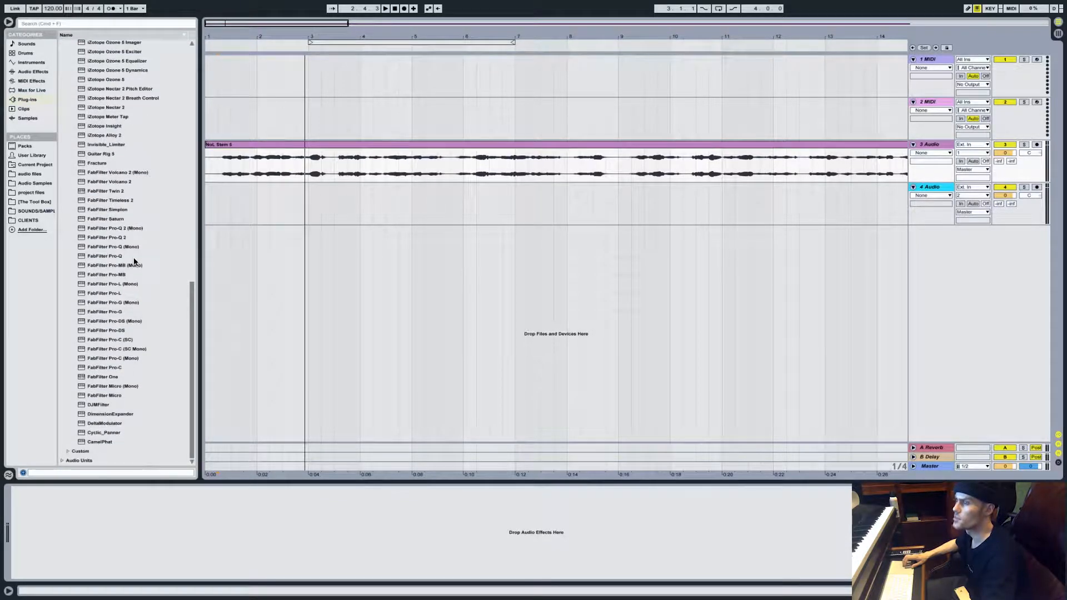
{"action": "scroll", "coordinate": [134, 261], "scroll_direction": "up", "scroll_amount": 5}
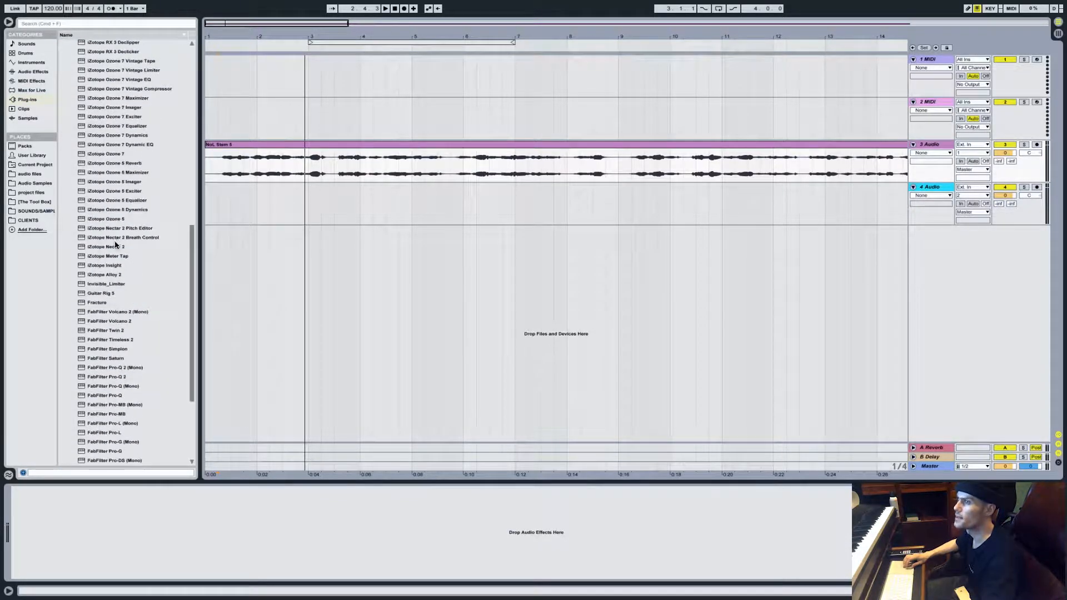
{"action": "left_click_drag", "start_coordinate": [116, 245], "coordinate": [111, 558]}
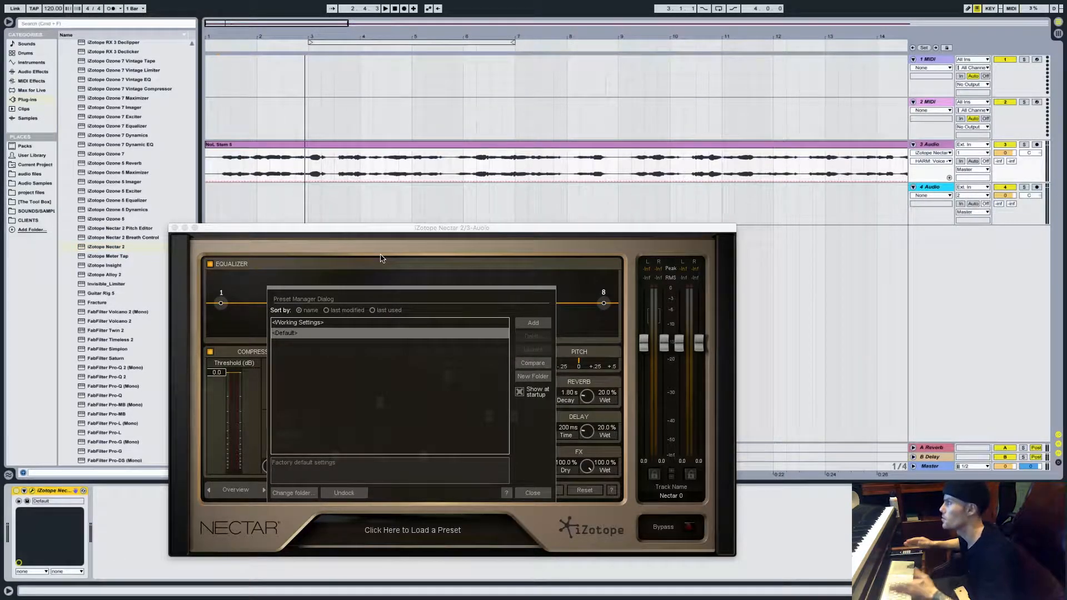
{"action": "left_click", "coordinate": [529, 493]}
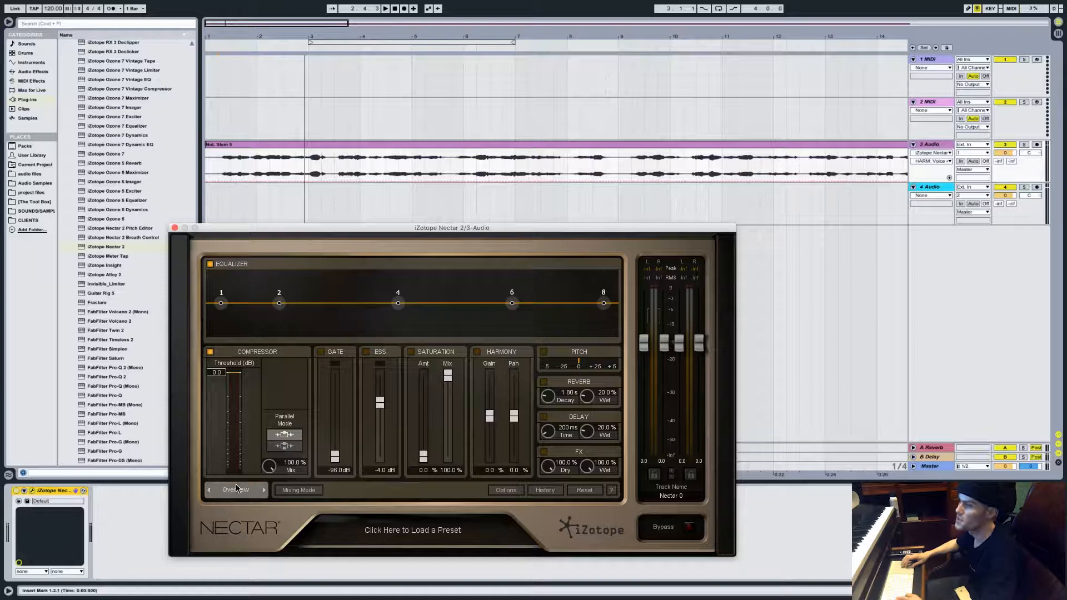
Switch Nectar 2 to the Advanced view and leave only the Pitch module enabled, with its settings open
{"action": "left_click", "coordinate": [264, 489]}
{"action": "left_click", "coordinate": [211, 289]}
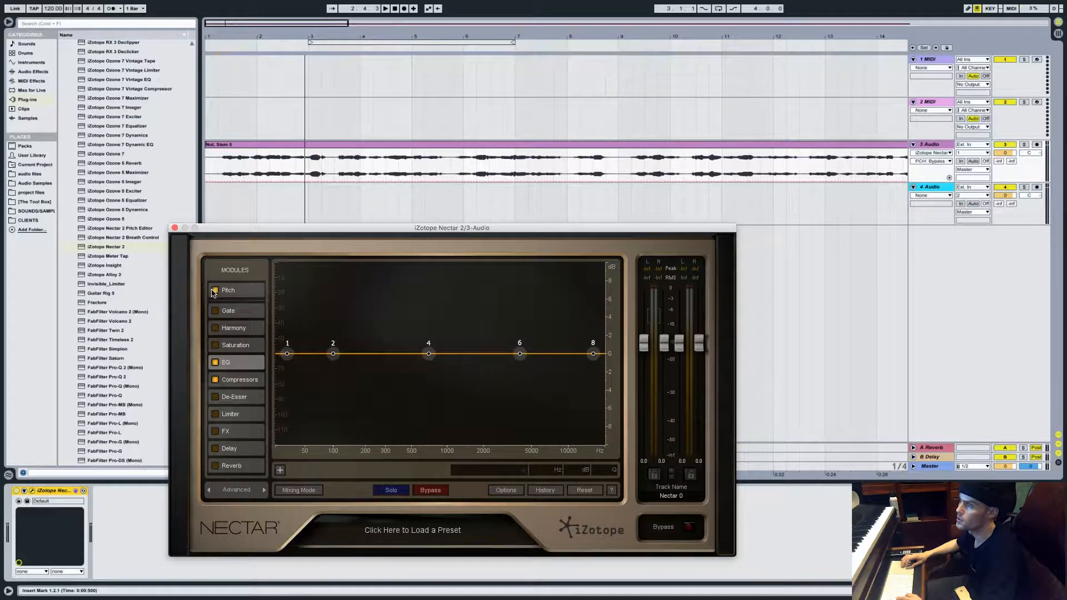
{"action": "left_click", "coordinate": [215, 364]}
{"action": "left_click", "coordinate": [216, 380]}
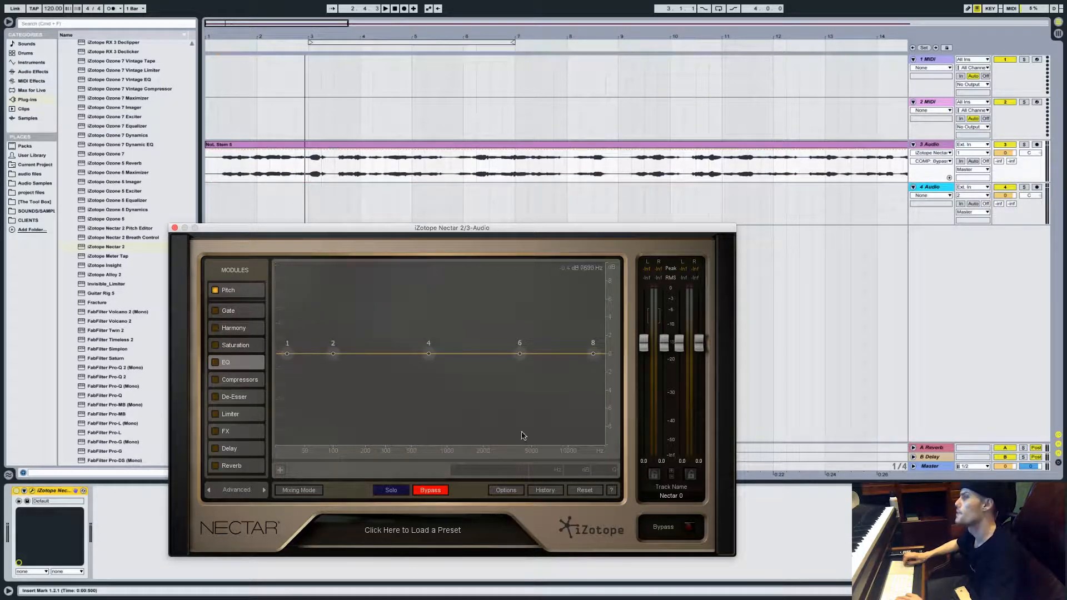
{"action": "left_click", "coordinate": [238, 295]}
Check the audio levels in the OBS mixer, then return to Ableton Live
{"action": "key", "text": "ctrl+Left"}
{"action": "key", "text": "ctrl+Up"}
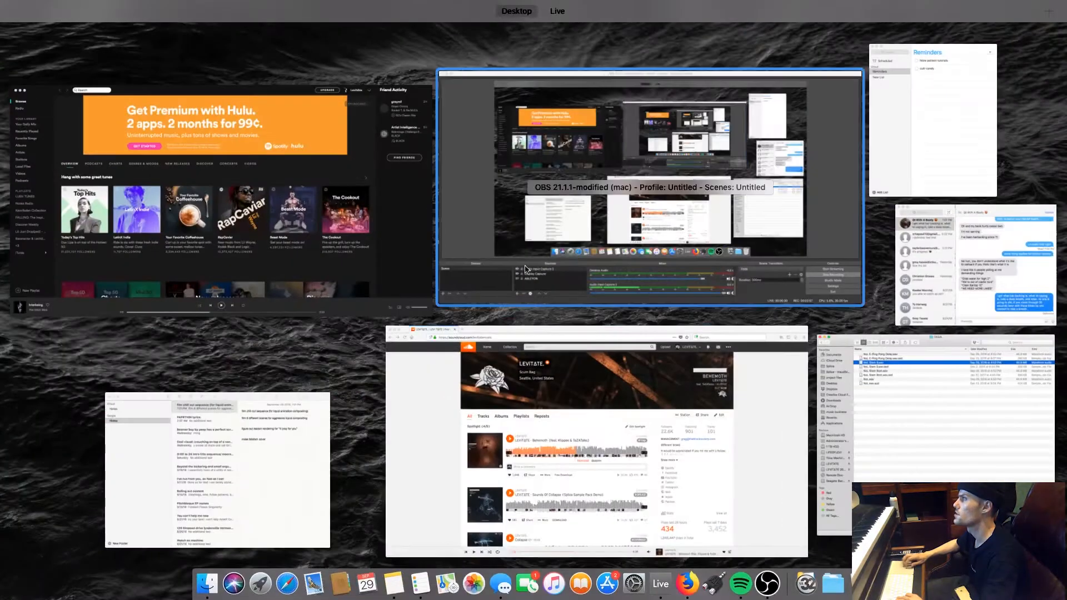
{"action": "left_click", "coordinate": [525, 268]}
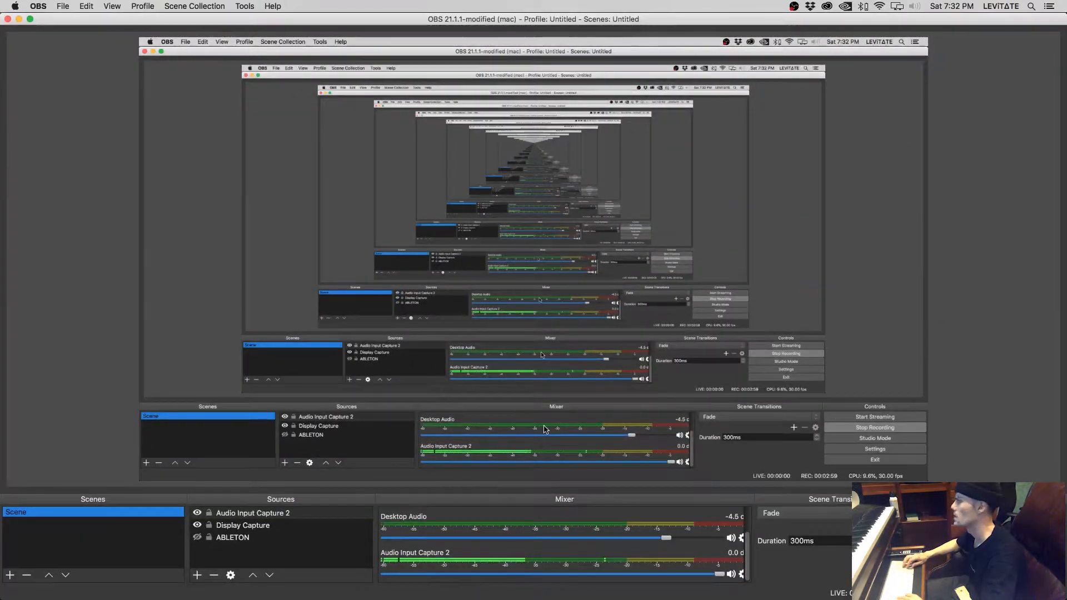
{"action": "key", "text": "ctrl+Right"}
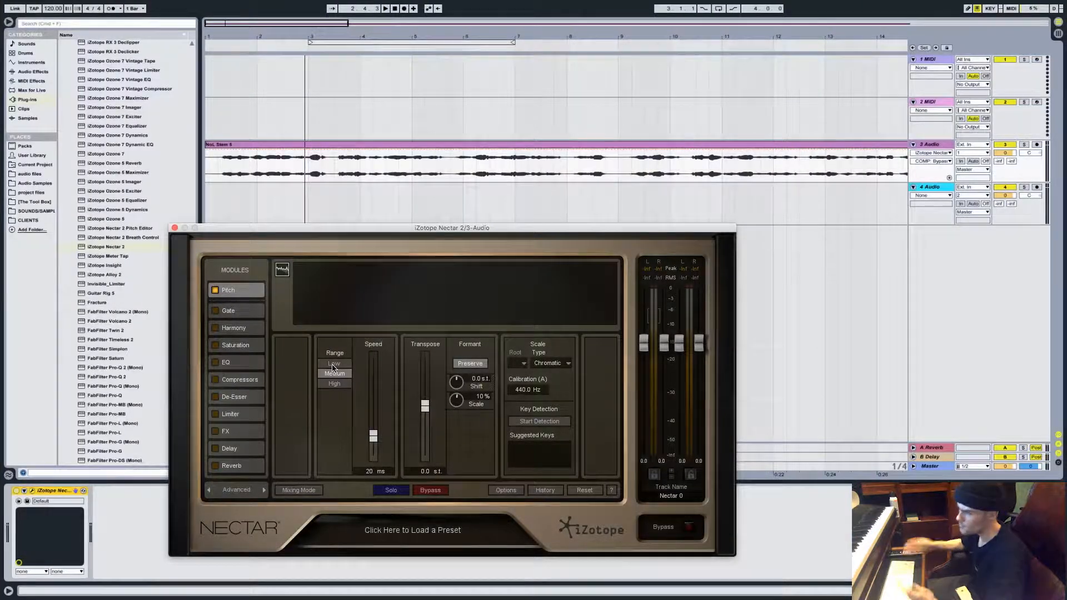
Set Nectar's pitch correction to the High range and the G# Minor scale
{"action": "left_click", "coordinate": [336, 383]}
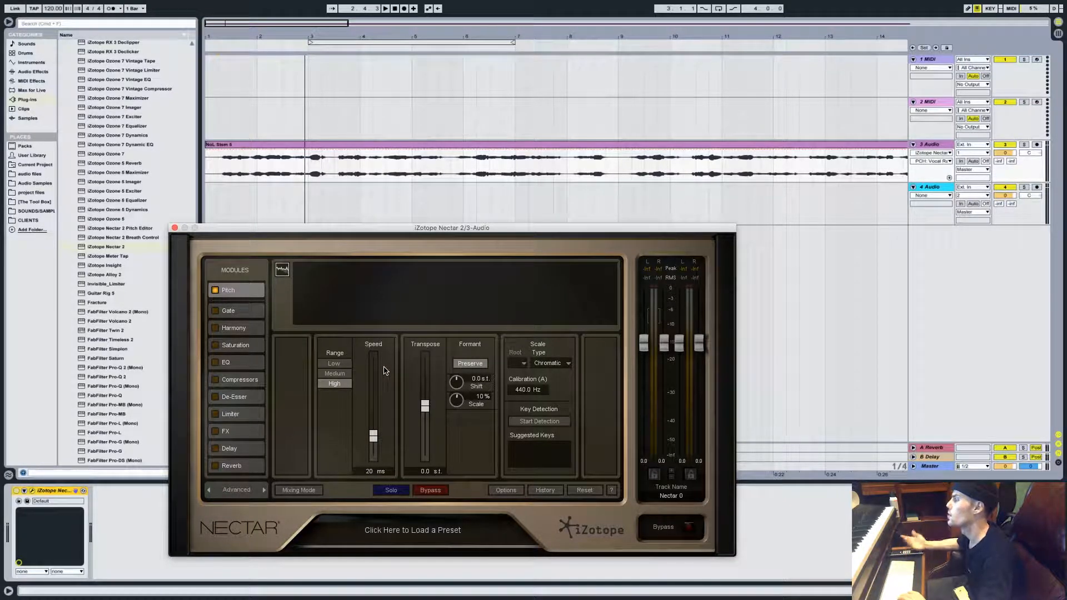
{"action": "left_click", "coordinate": [549, 364]}
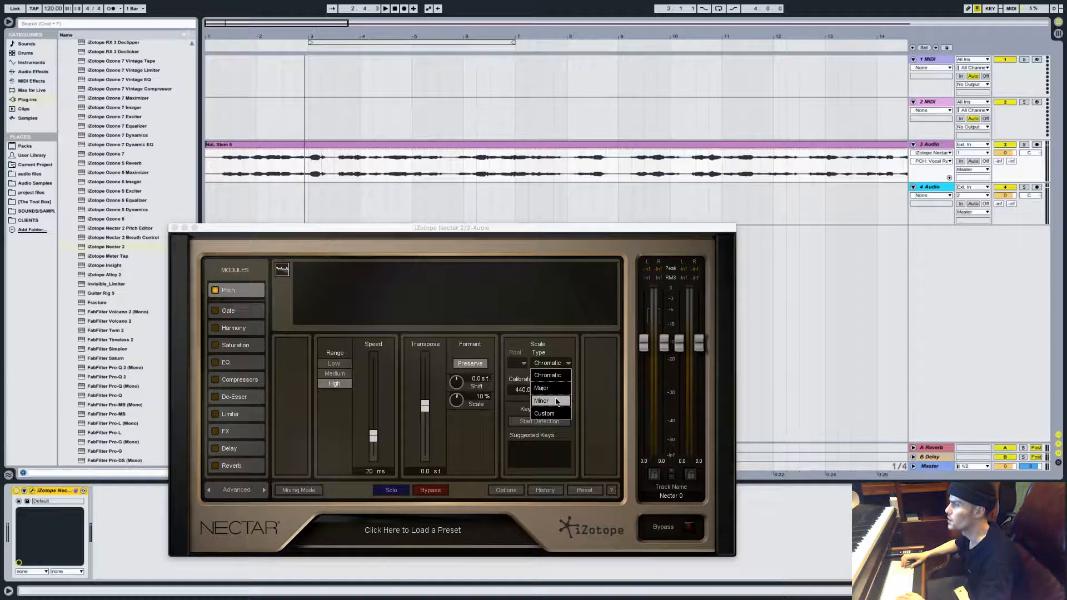
{"action": "left_click", "coordinate": [556, 401]}
{"action": "left_click", "coordinate": [521, 363]}
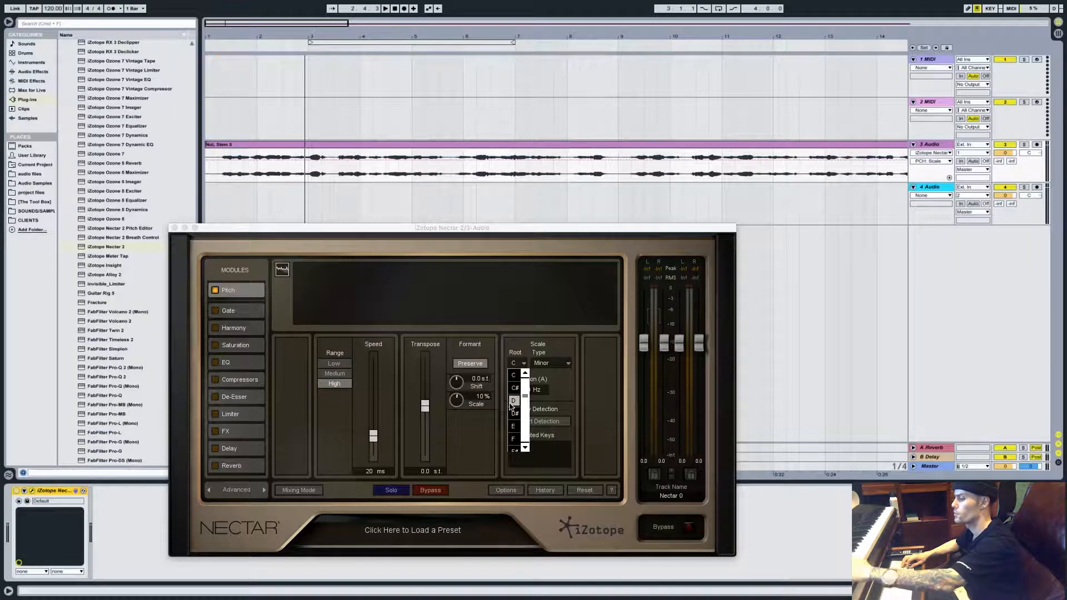
{"action": "left_click_drag", "start_coordinate": [525, 396], "coordinate": [525, 427]}
{"action": "left_click", "coordinate": [518, 422]}
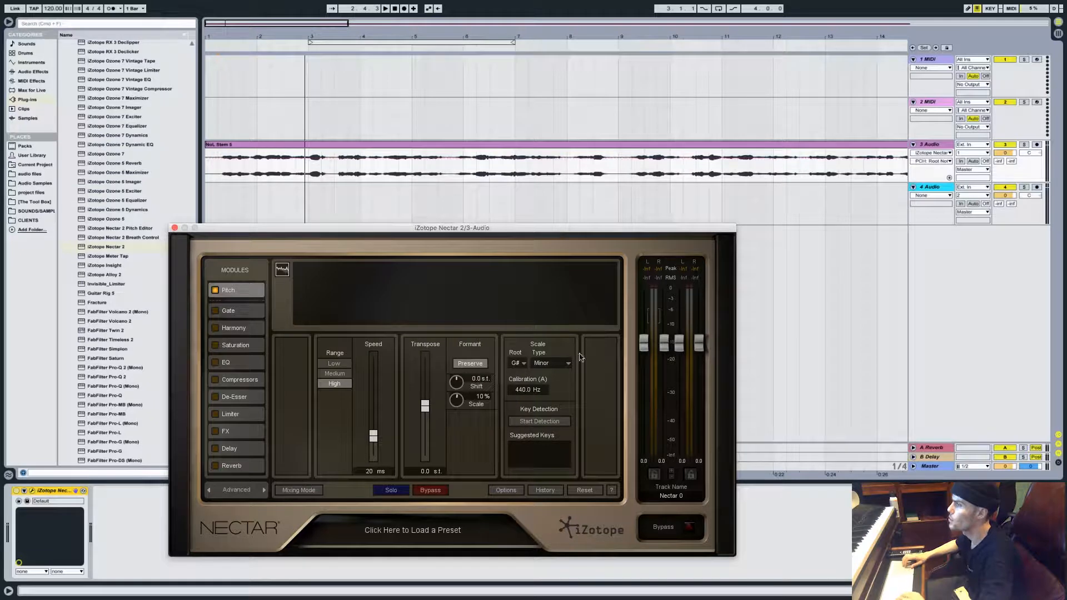
Play the stem through Nectar from 1.3.1 for about two bars, then stop playback
{"action": "left_click", "coordinate": [227, 172]}
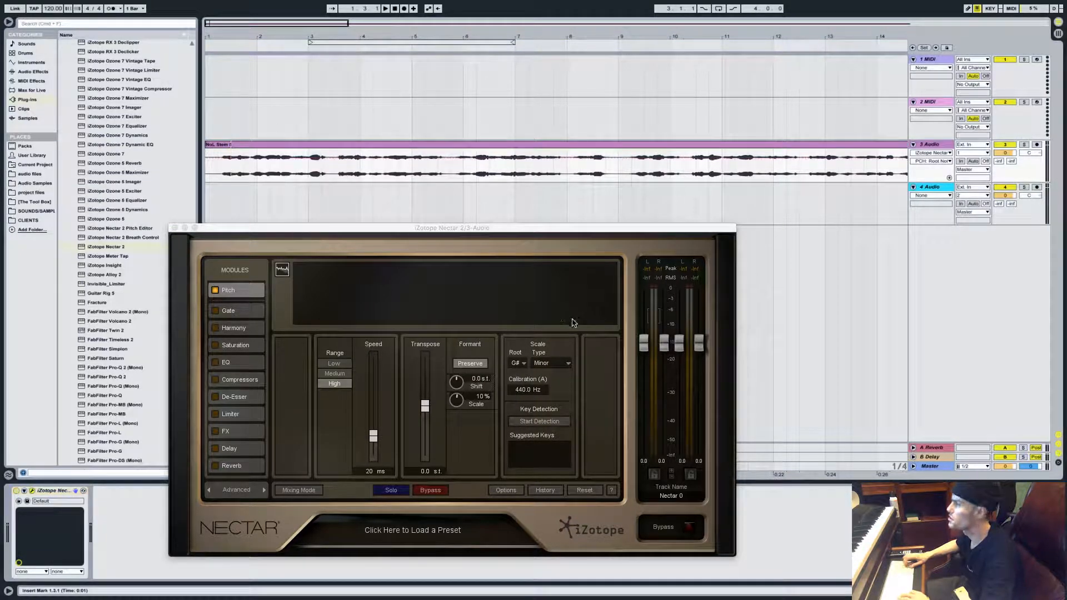
{"action": "key", "text": "space"}
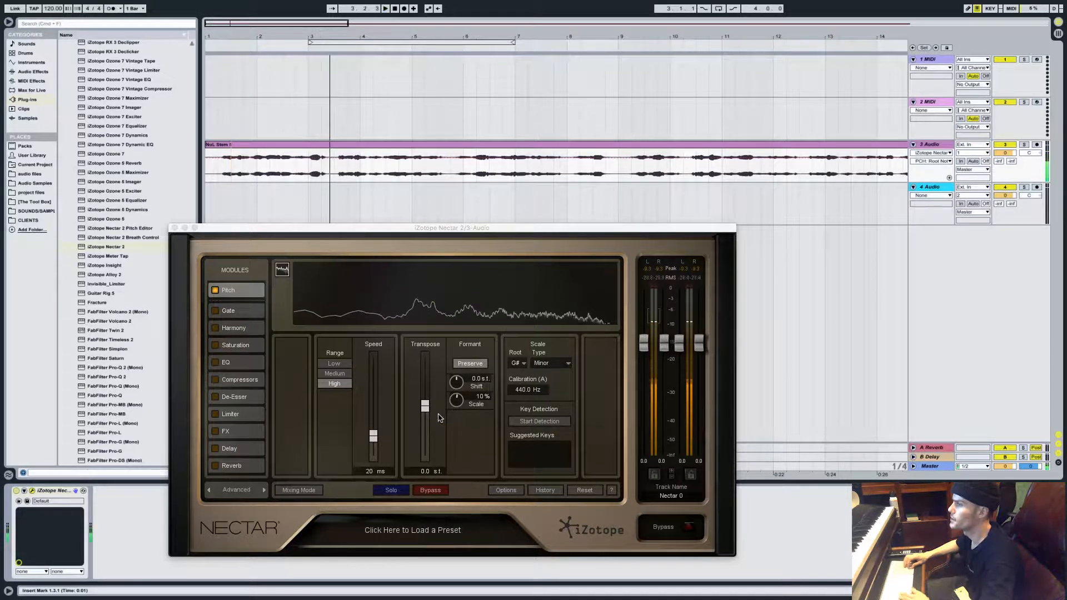
{"action": "key", "text": "space"}
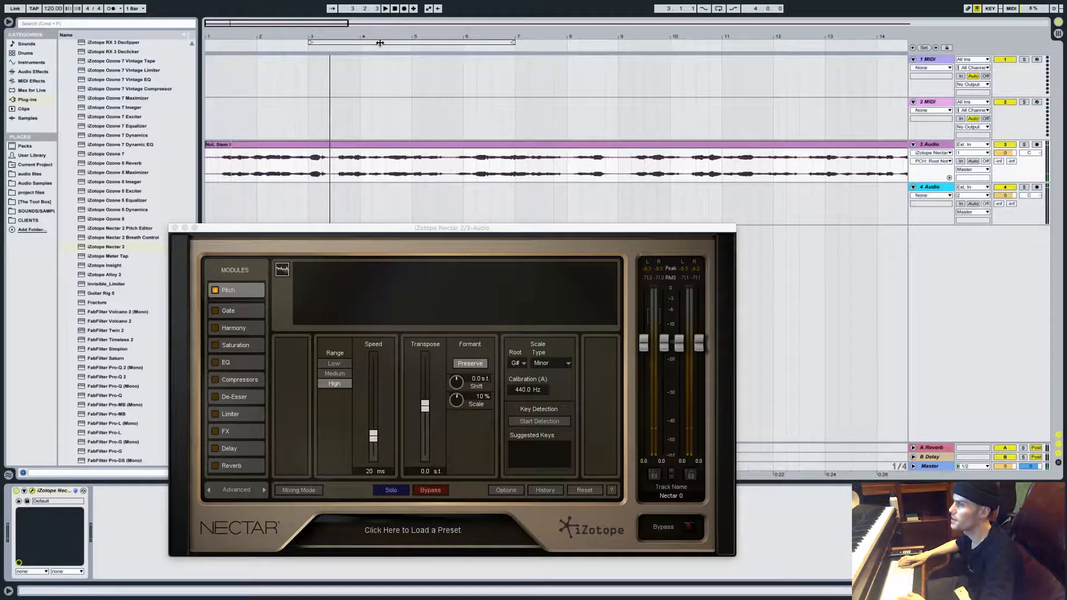
Turn on Warp for the NoL Stem 5 clip, transpose it to 7 st and audition it
{"action": "left_click", "coordinate": [345, 145]}
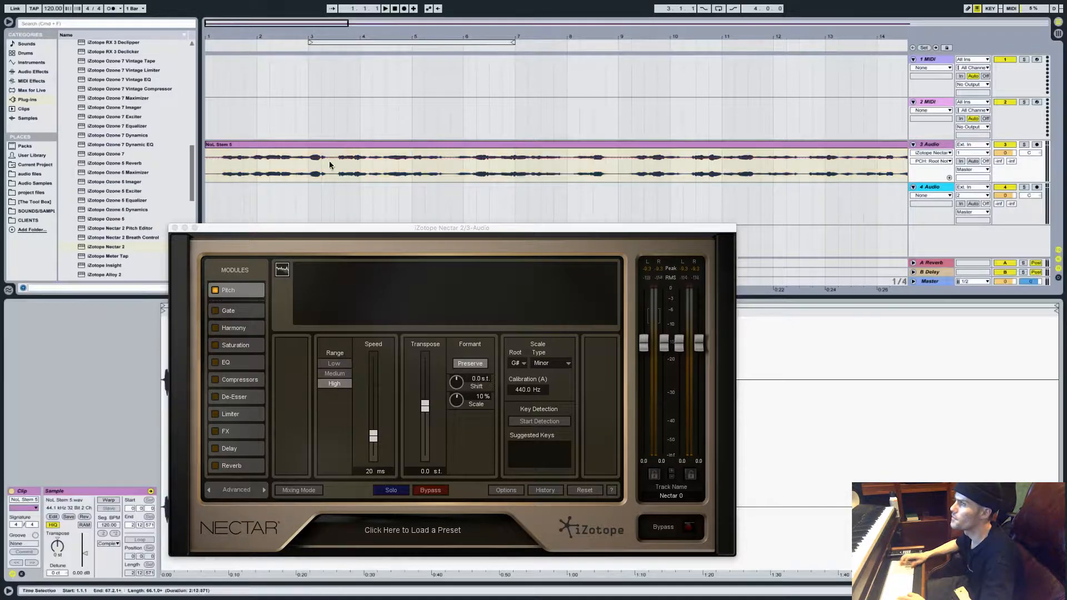
{"action": "left_click", "coordinate": [110, 501]}
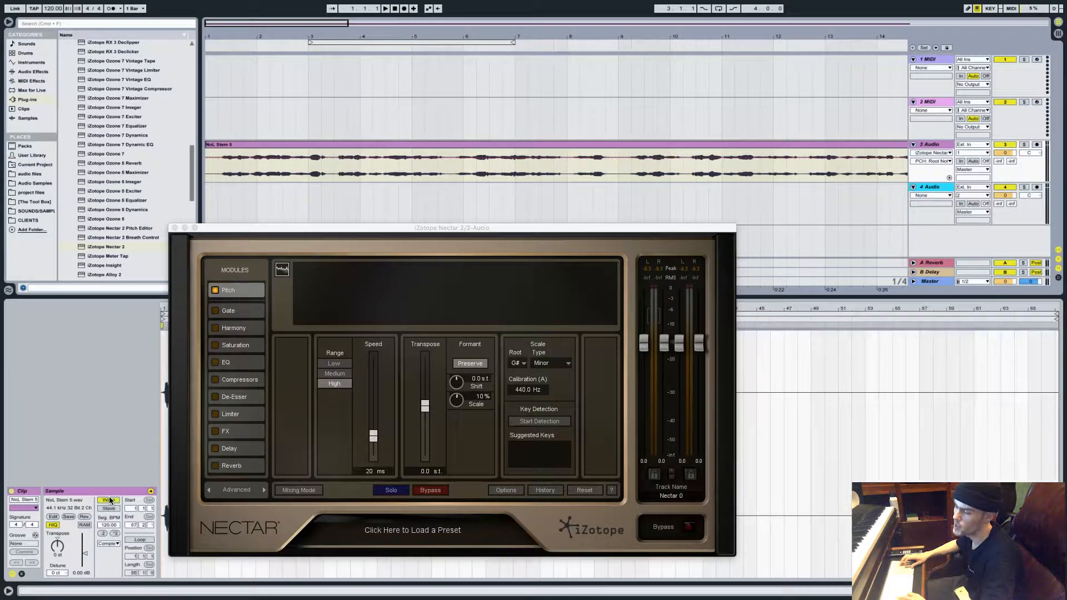
{"action": "left_click", "coordinate": [61, 542]}
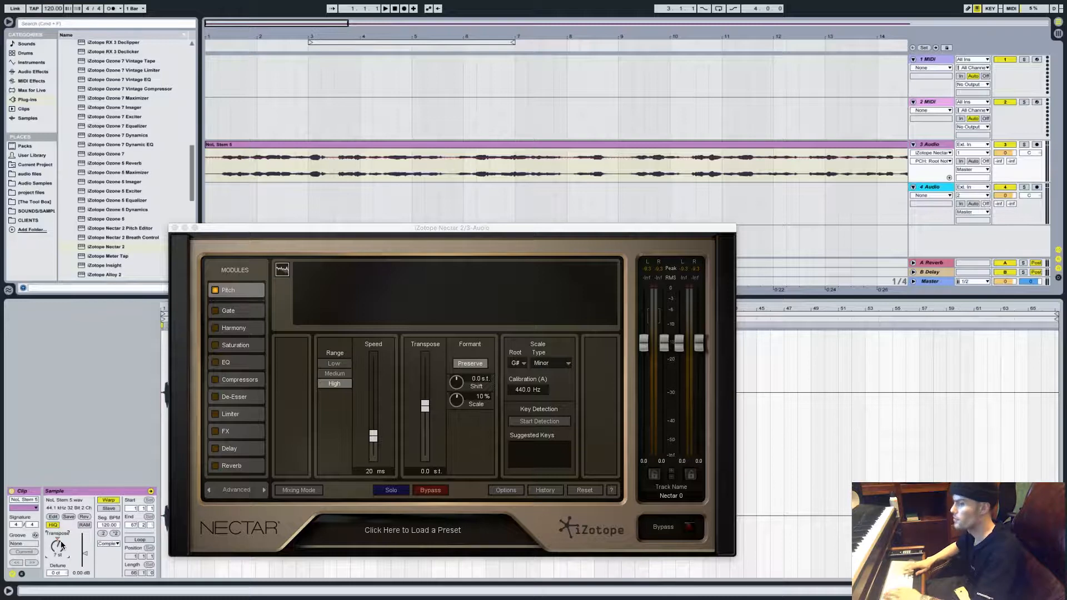
{"action": "key", "text": "space"}
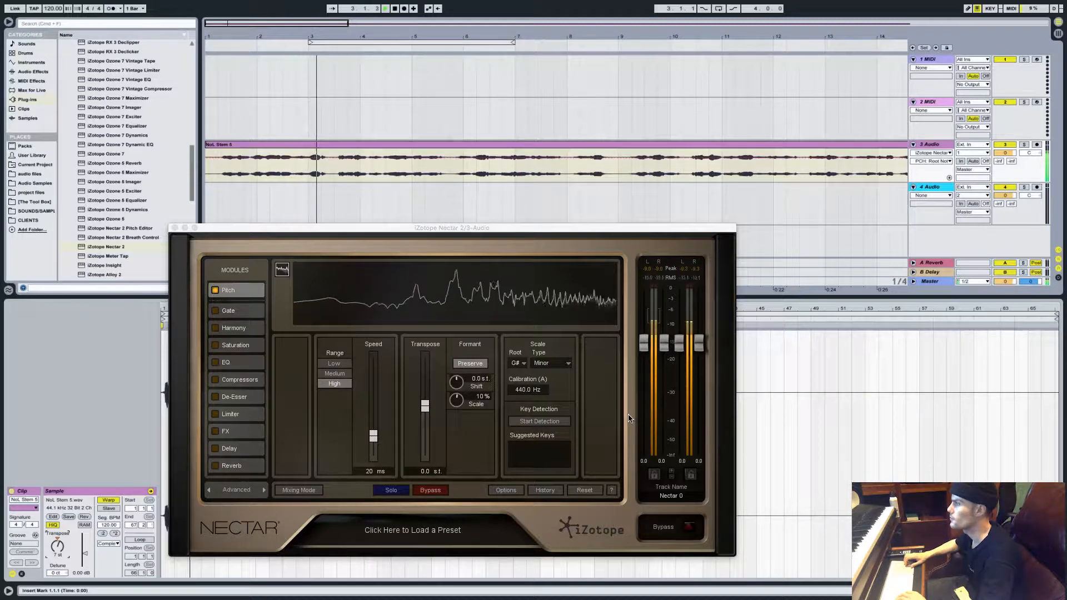
{"action": "key", "text": "space"}
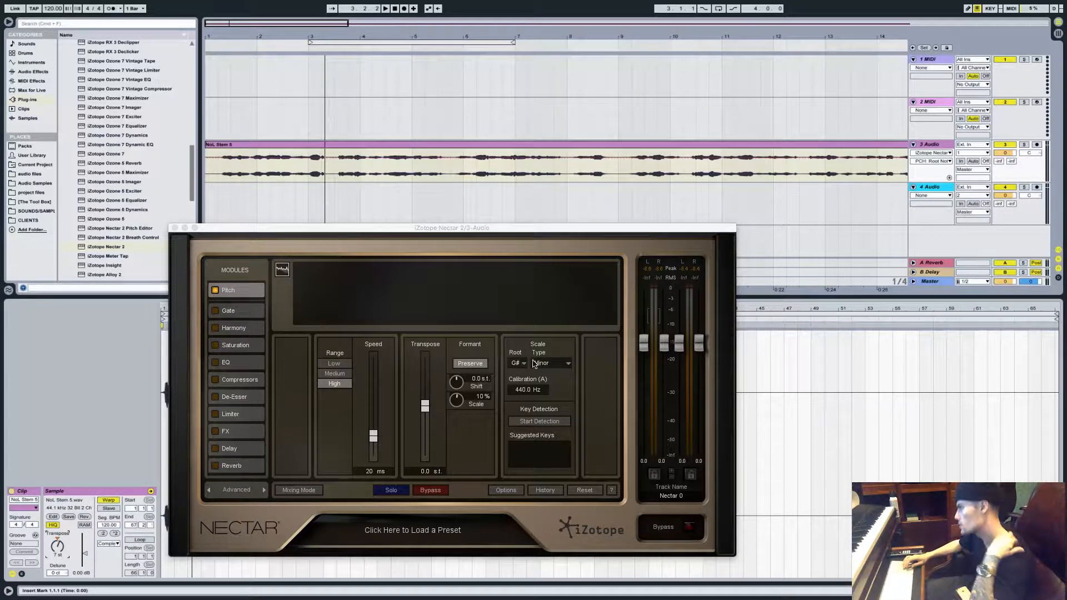
Change the root of Nectar's scale to F, set the stem clip's transposition to 4 st and play it
{"action": "left_click", "coordinate": [518, 363]}
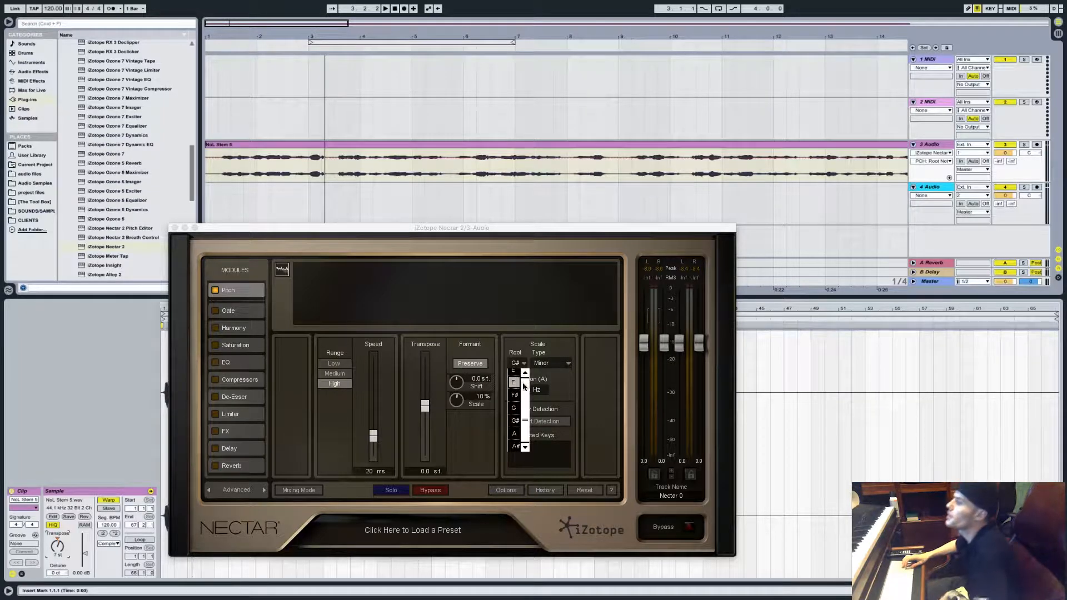
{"action": "left_click", "coordinate": [517, 406]}
{"action": "left_click", "coordinate": [396, 162]}
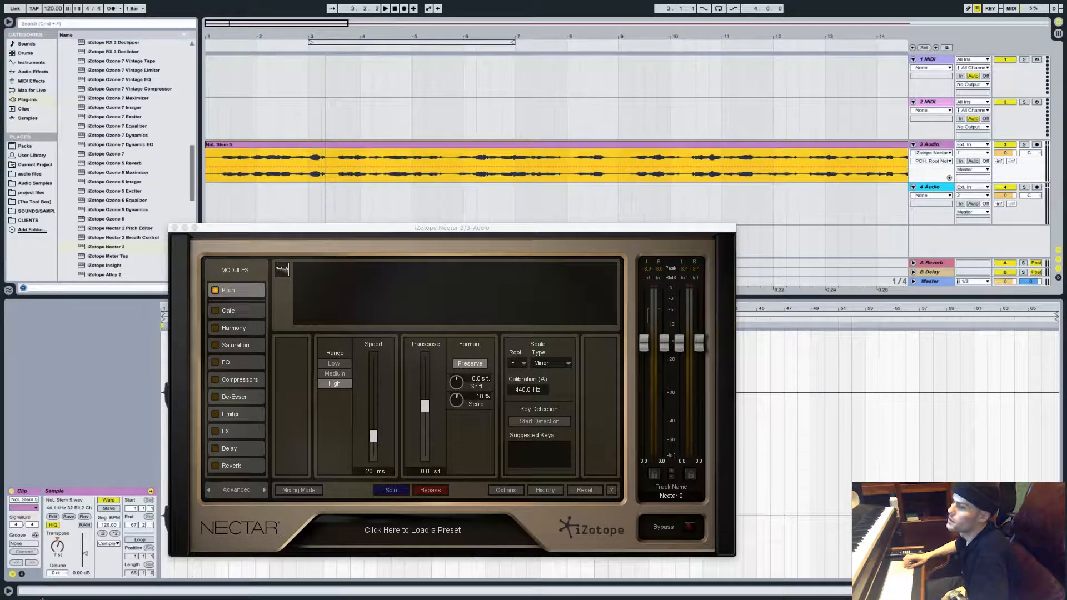
{"action": "left_click", "coordinate": [58, 546]}
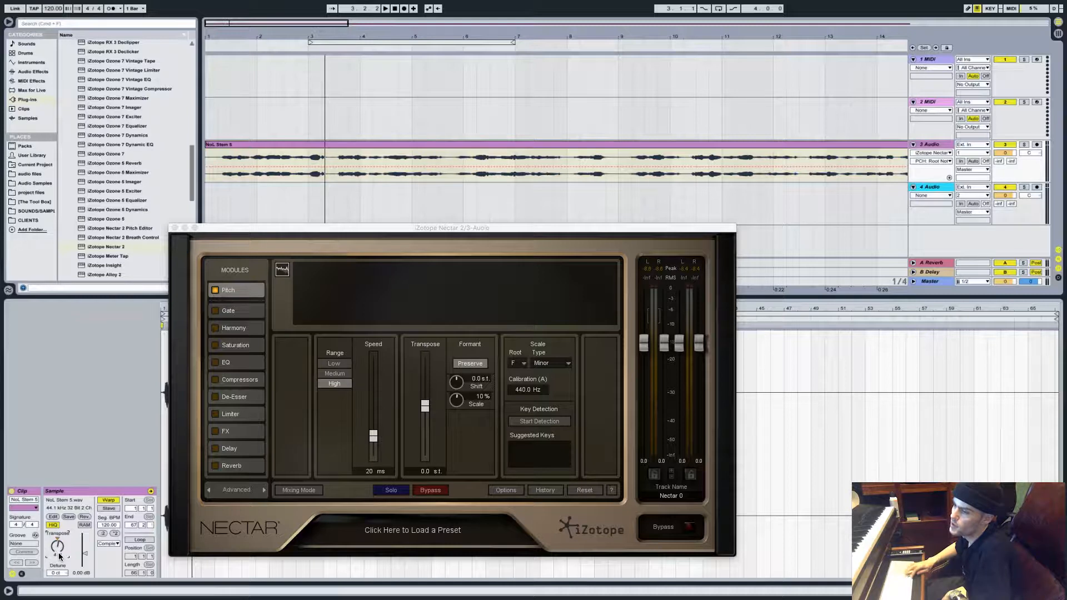
{"action": "key", "text": "space"}
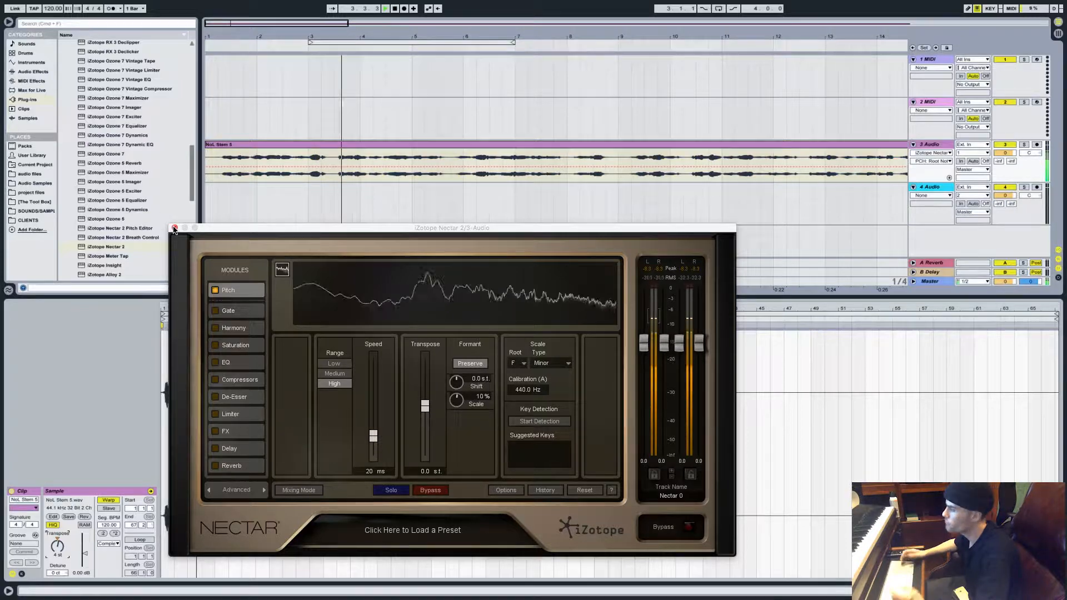
Set Nectar's pitch-correction speed to 0 ms, audition the stem and close the plug-in window
{"action": "key", "text": "space"}
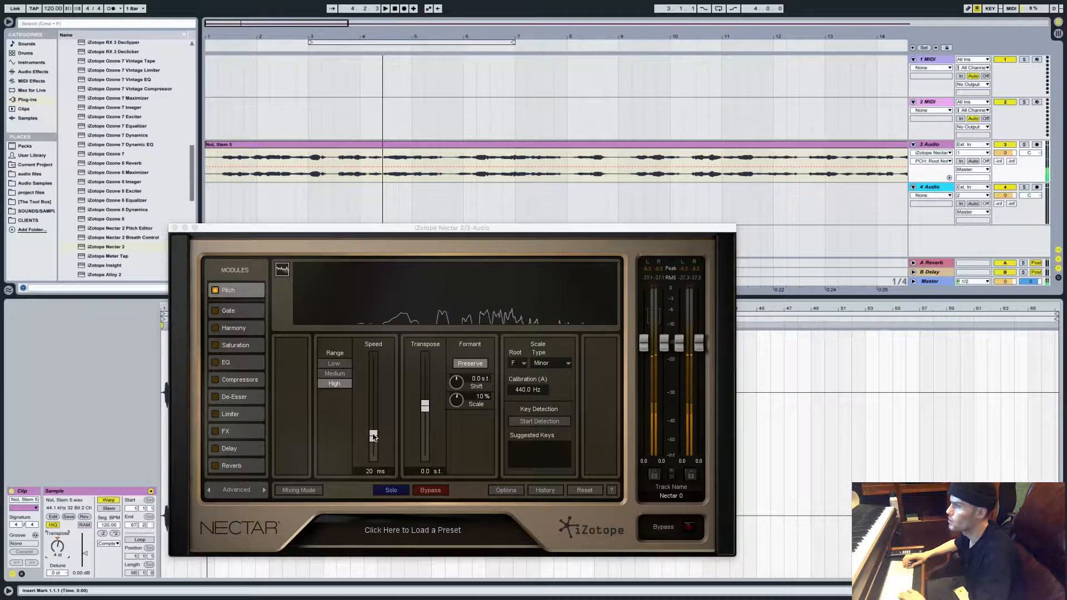
{"action": "left_click_drag", "start_coordinate": [373, 437], "coordinate": [373, 457]}
{"action": "key", "text": "space"}
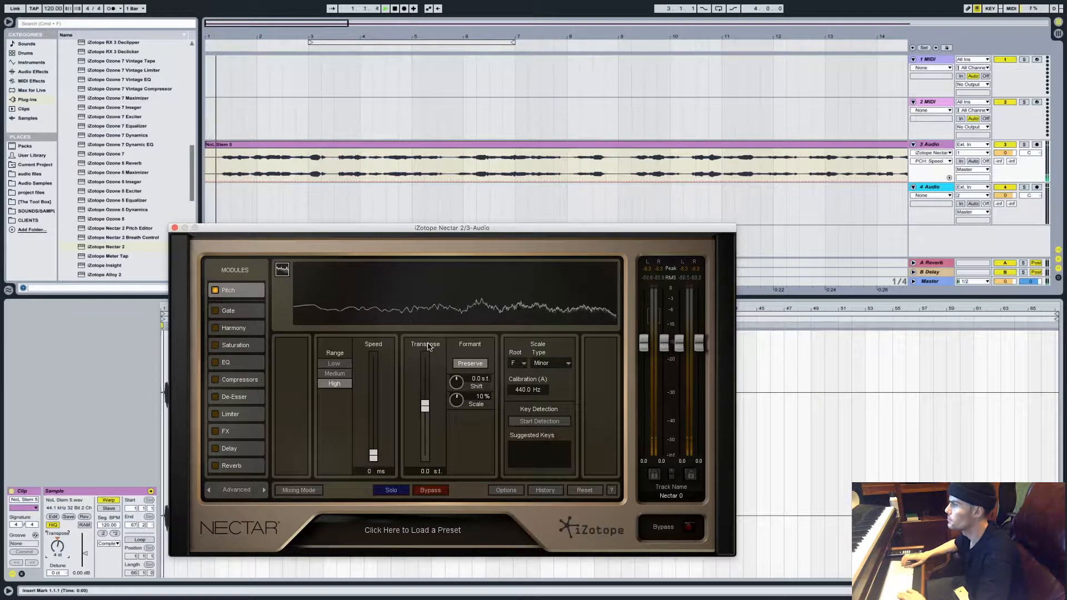
{"action": "left_click", "coordinate": [175, 228]}
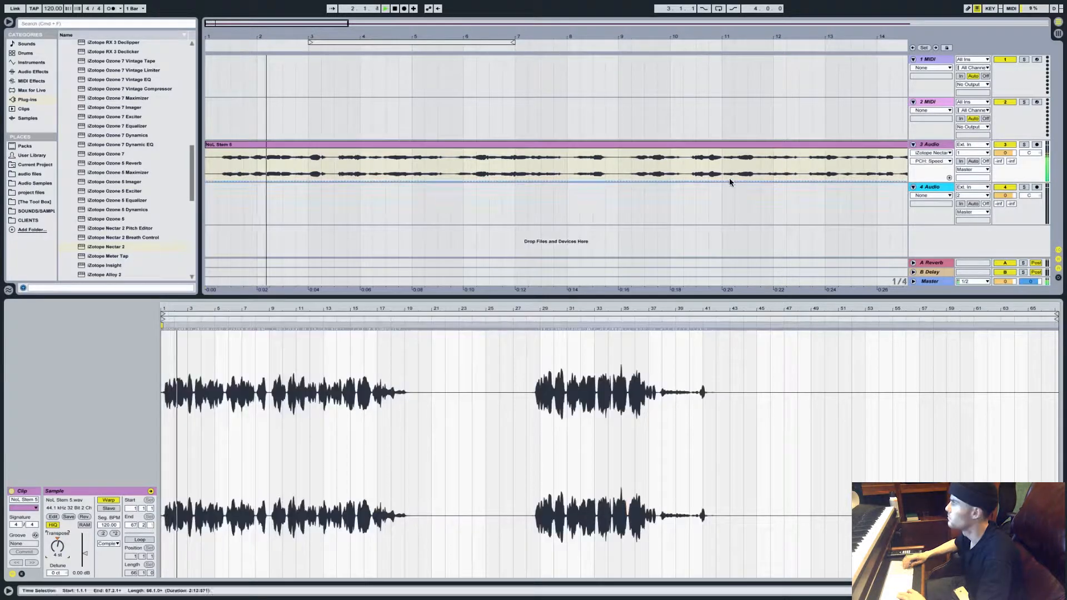
Add a Saturator after Nectar 2 on the 3 Audio track and switch it off
{"action": "left_click", "coordinate": [928, 142]}
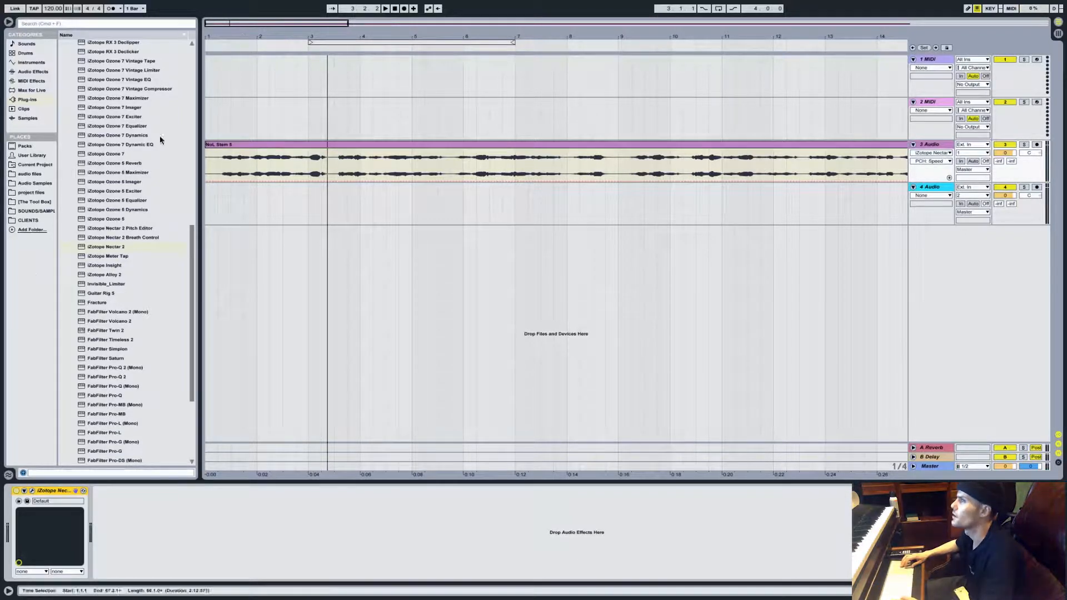
{"action": "scroll", "coordinate": [111, 99], "scroll_direction": "up", "scroll_amount": 10}
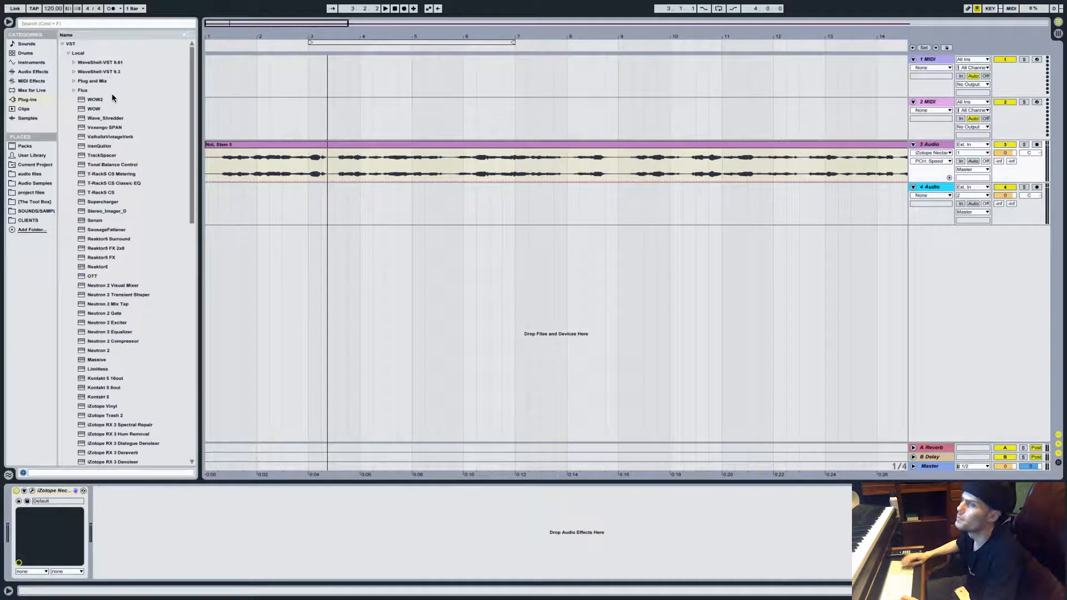
{"action": "left_click", "coordinate": [34, 71]}
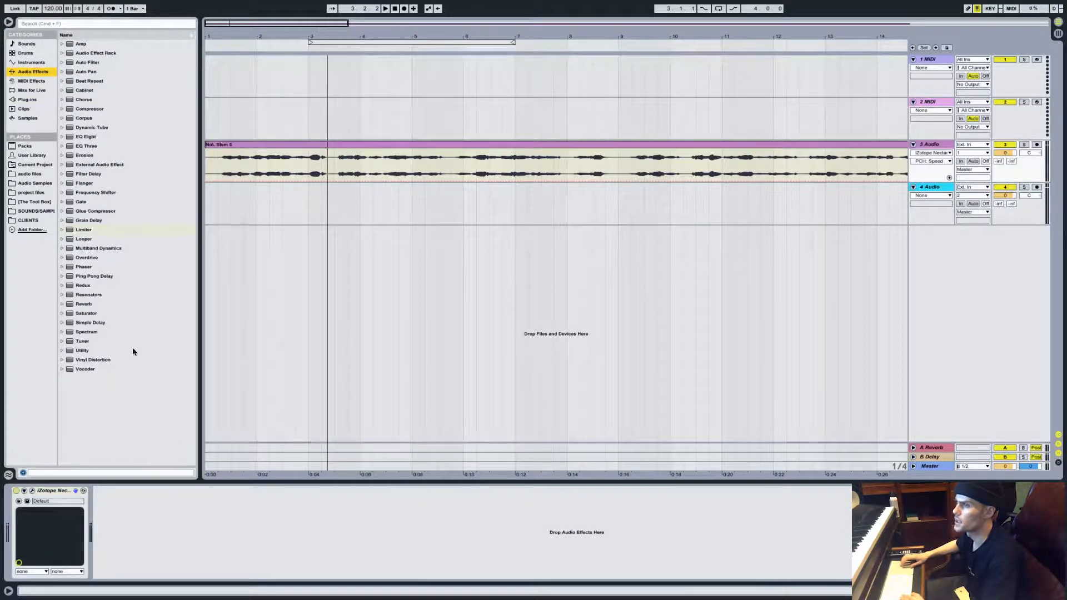
{"action": "left_click_drag", "start_coordinate": [81, 315], "coordinate": [207, 555]}
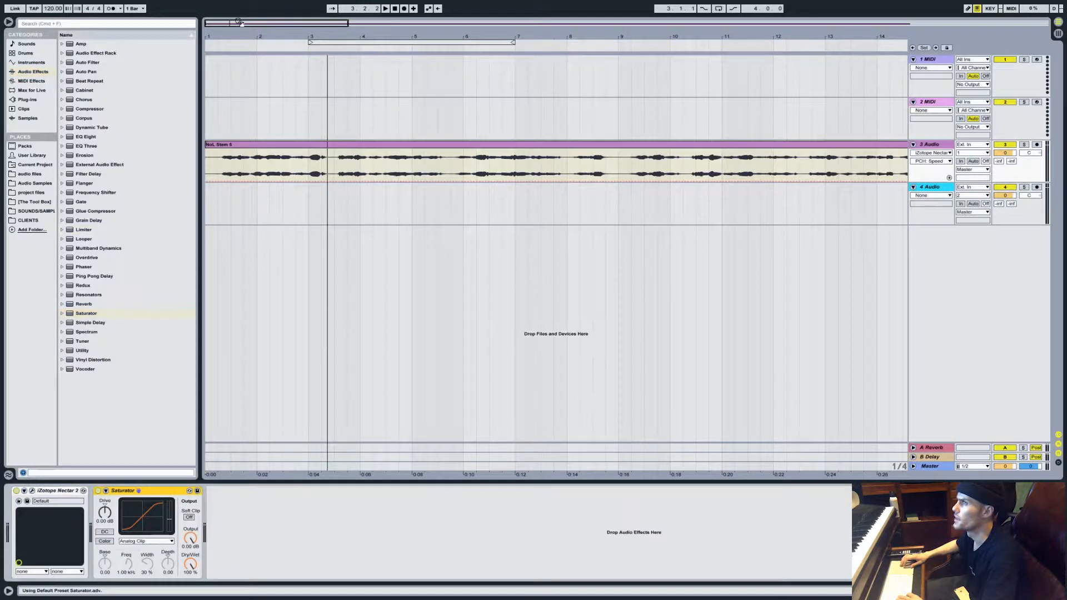
{"action": "left_click_drag", "start_coordinate": [240, 23], "coordinate": [241, 42]}
{"action": "scroll", "coordinate": [463, 151], "scroll_direction": "left", "scroll_amount": 6}
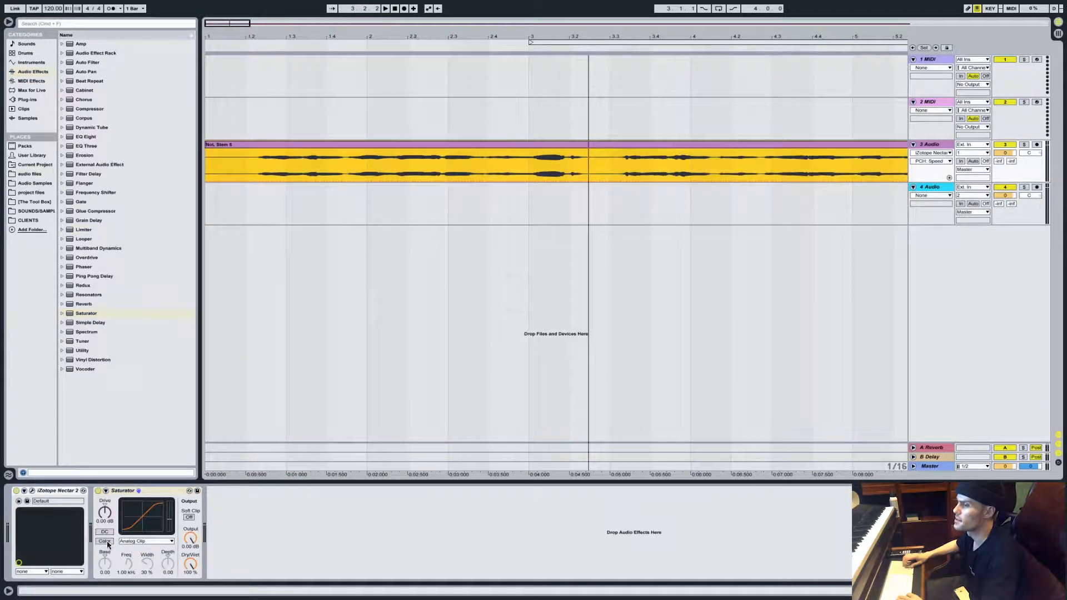
{"action": "left_click", "coordinate": [98, 491]}
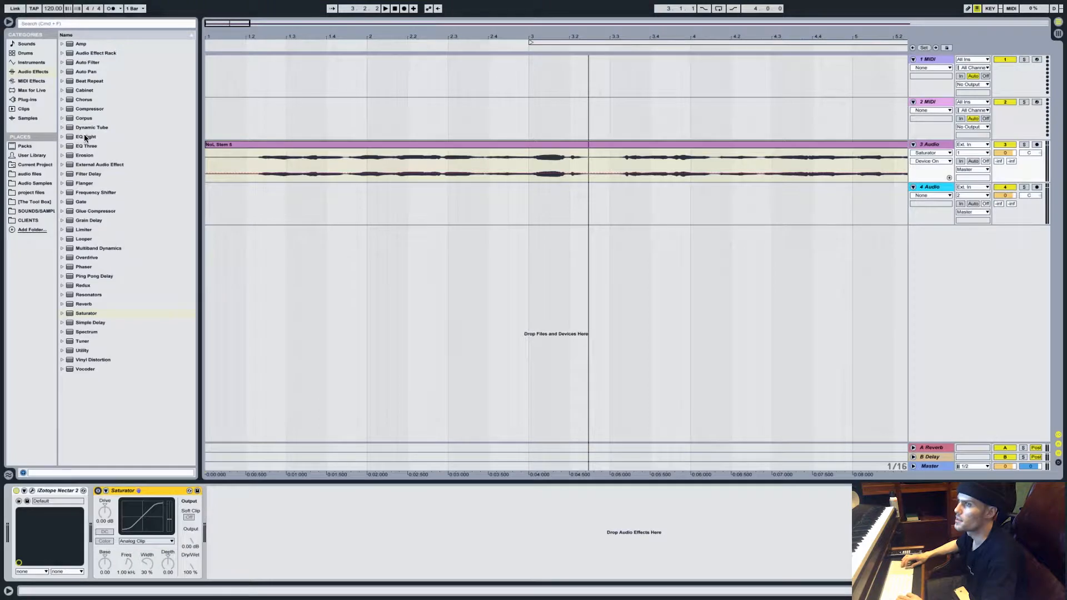
Insert EQ Eight ahead of Nectar 2, enlarge its display and play the stem to view its spectrum
{"action": "left_click_drag", "start_coordinate": [85, 138], "coordinate": [39, 546]}
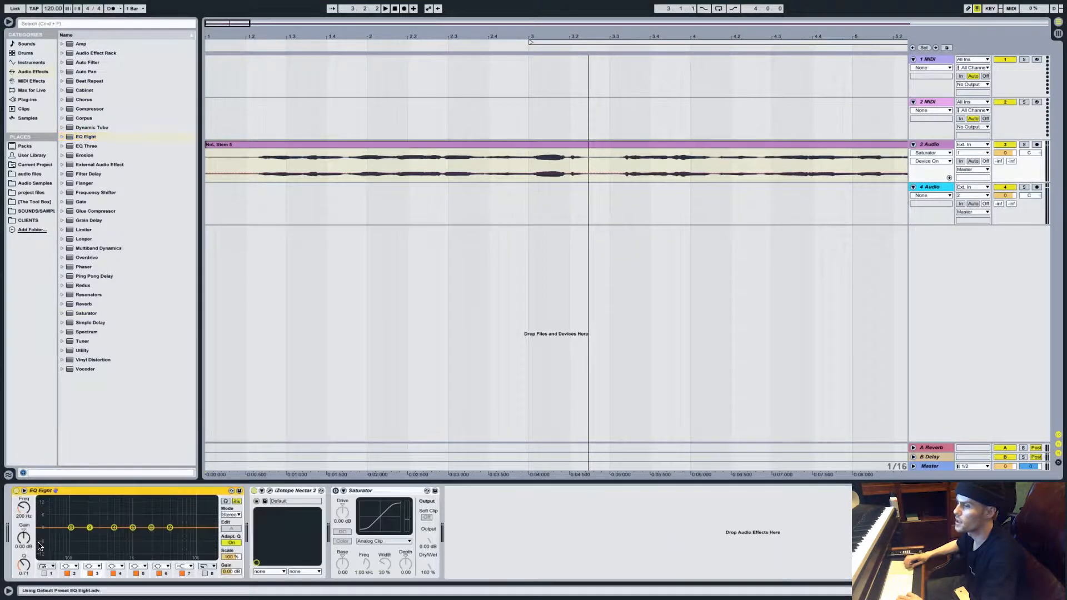
{"action": "left_click", "coordinate": [23, 491]}
{"action": "key", "text": "space"}
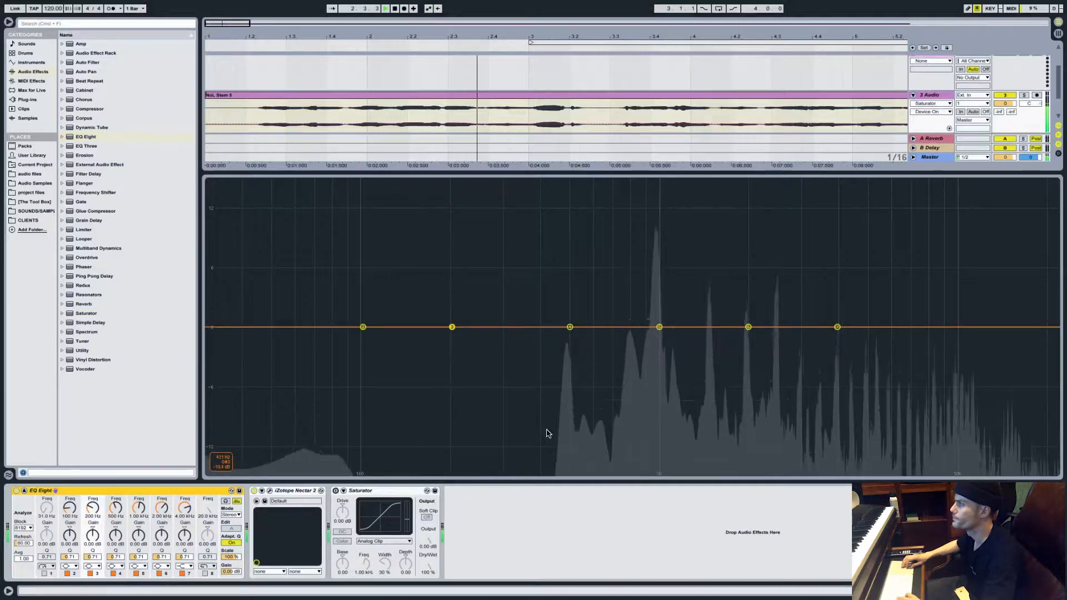
{"action": "key", "text": "space"}
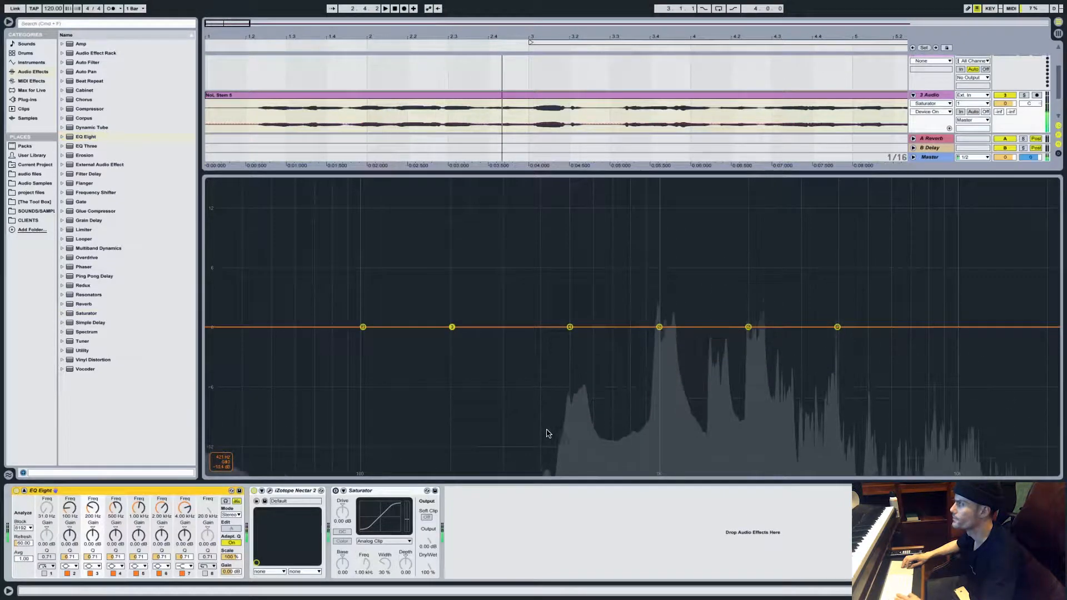
Enable band 1 of EQ Eight as a low cut at about 395 Hz, using the compact display
{"action": "left_click", "coordinate": [46, 574]}
{"action": "left_click", "coordinate": [24, 492]}
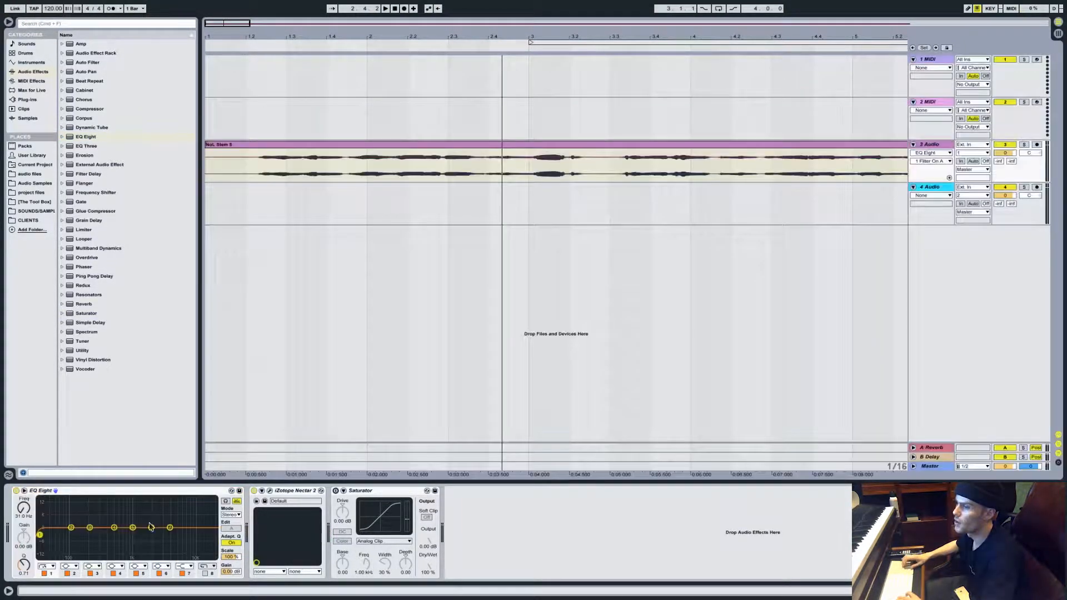
{"action": "key", "text": "space"}
{"action": "left_click_drag", "start_coordinate": [81, 535], "coordinate": [108, 536]}
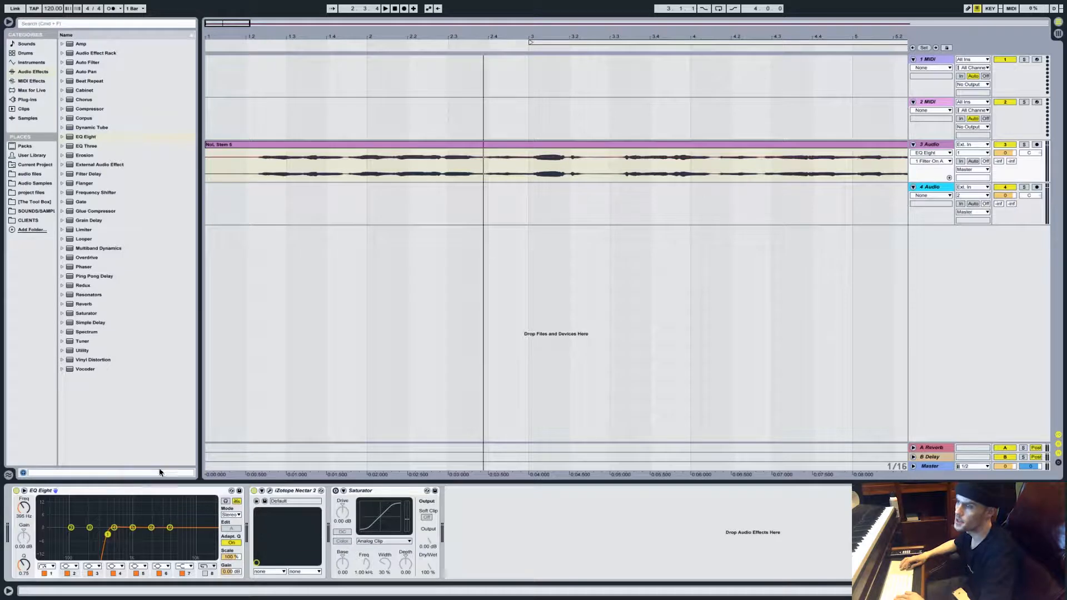
{"action": "left_click", "coordinate": [191, 490]}
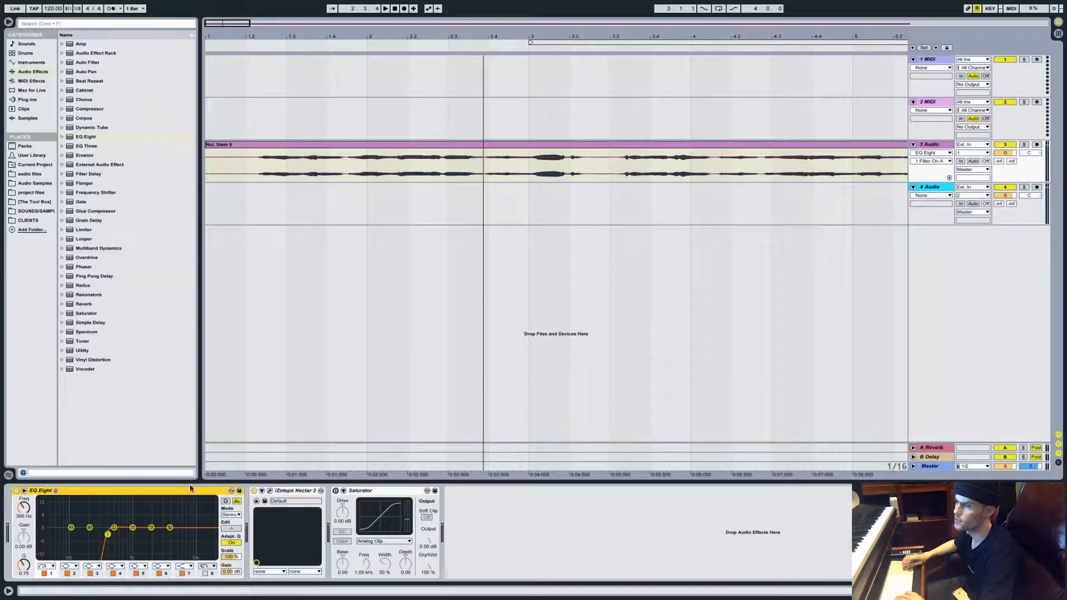
Turn on the Saturator during playback and set its output to about -8.44 dB and its drive to about 29.1 dB
{"action": "key", "text": "space"}
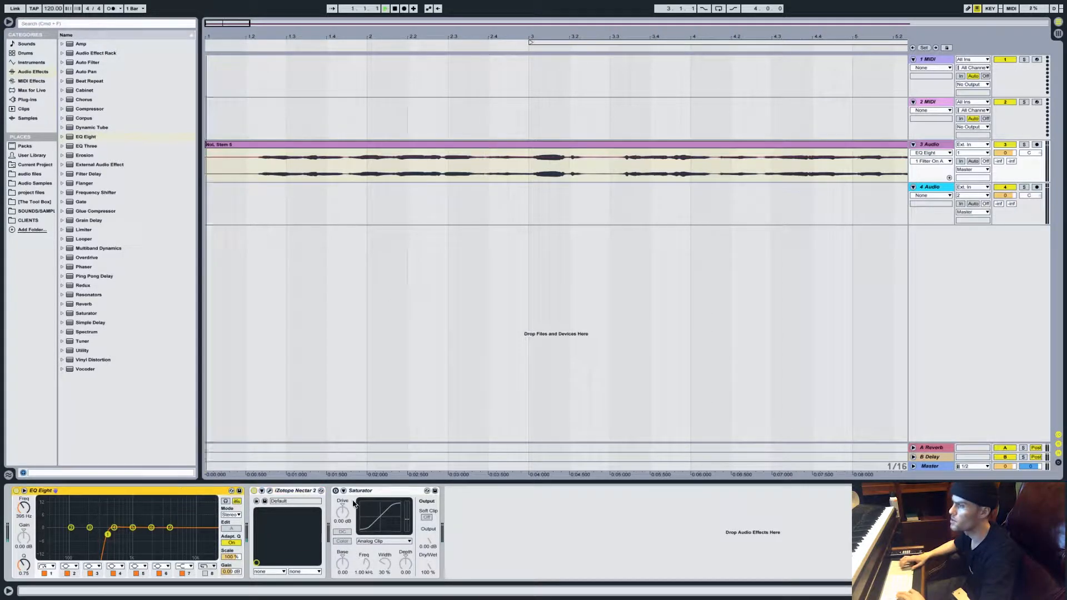
{"action": "left_click", "coordinate": [336, 492]}
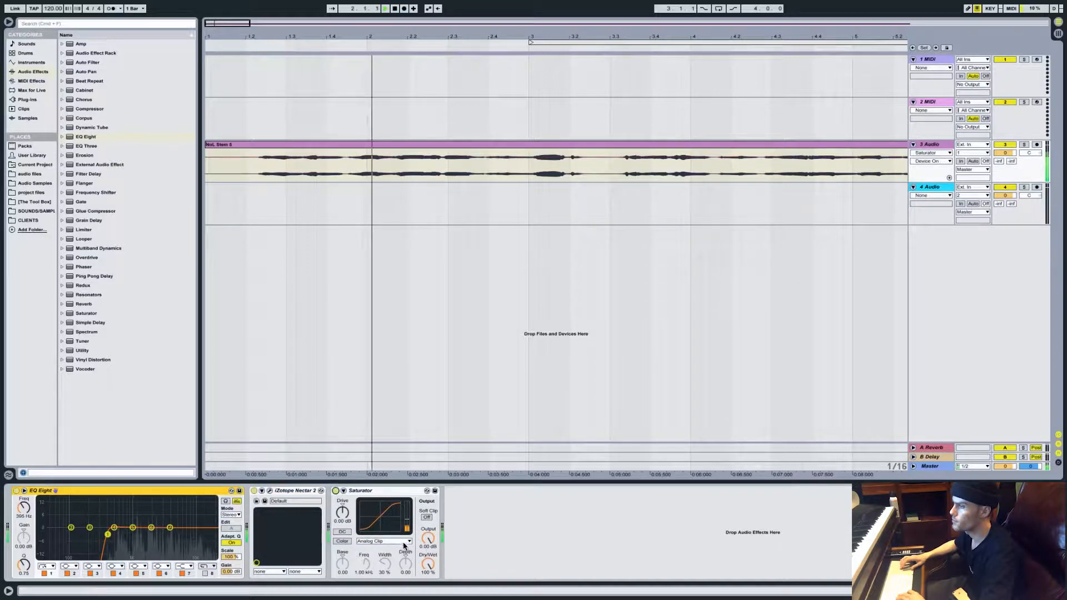
{"action": "left_click_drag", "start_coordinate": [428, 538], "coordinate": [428, 557]}
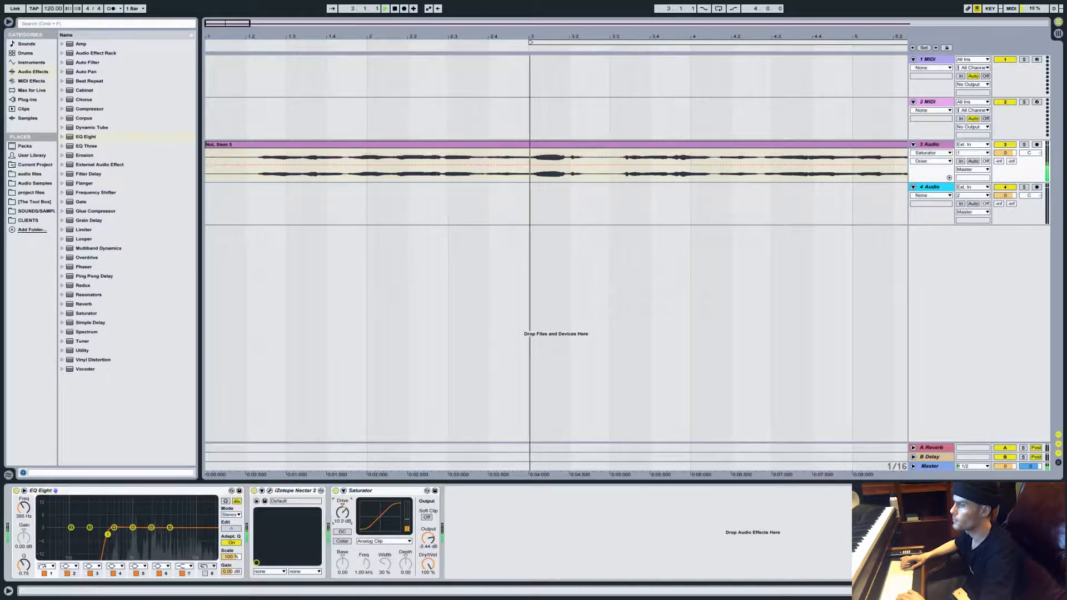
{"action": "mouse_move", "coordinate": [343, 512]}
{"action": "left_mouse_down"}
{"action": "mouse_move", "coordinate": [342, 472]}
{"action": "mouse_move", "coordinate": [342, 511]}
{"action": "left_mouse_up"}
{"action": "key", "text": "space"}
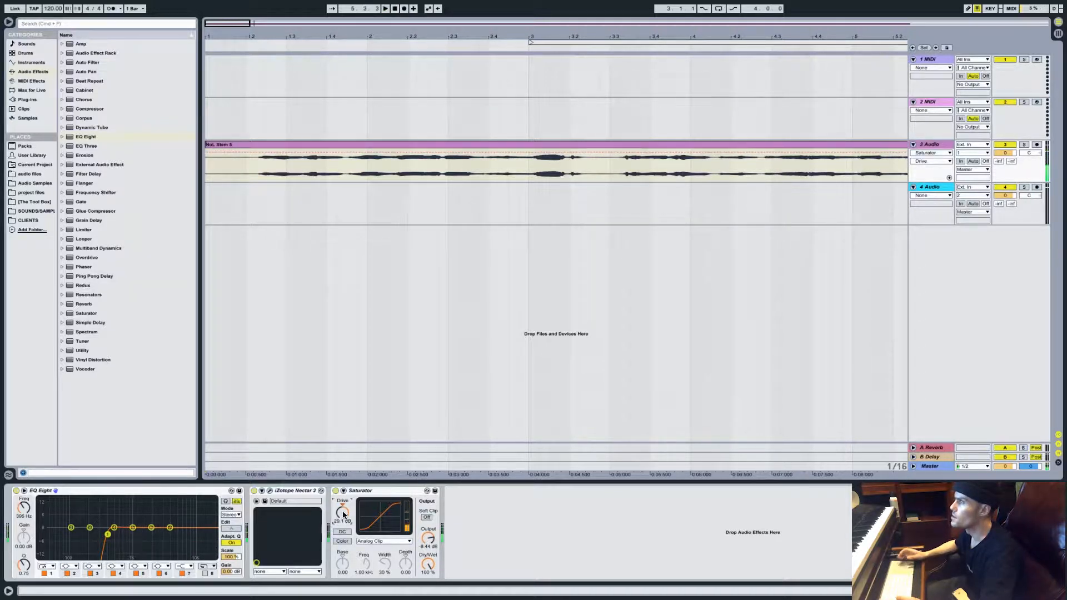
Split out the part of the stem from 3.1.1 to 3.2.2 and delete the audio after and before it
{"action": "left_click_drag", "start_coordinate": [228, 21], "coordinate": [238, 47]}
{"action": "scroll", "coordinate": [428, 179], "scroll_direction": "left", "scroll_amount": 5}
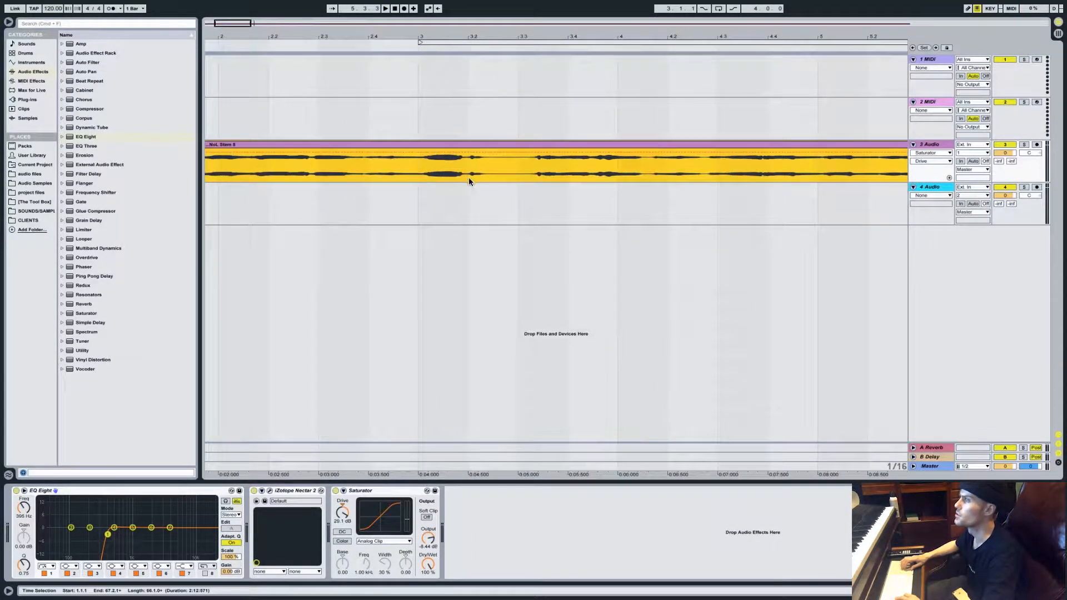
{"action": "left_click_drag", "start_coordinate": [418, 172], "coordinate": [484, 171]}
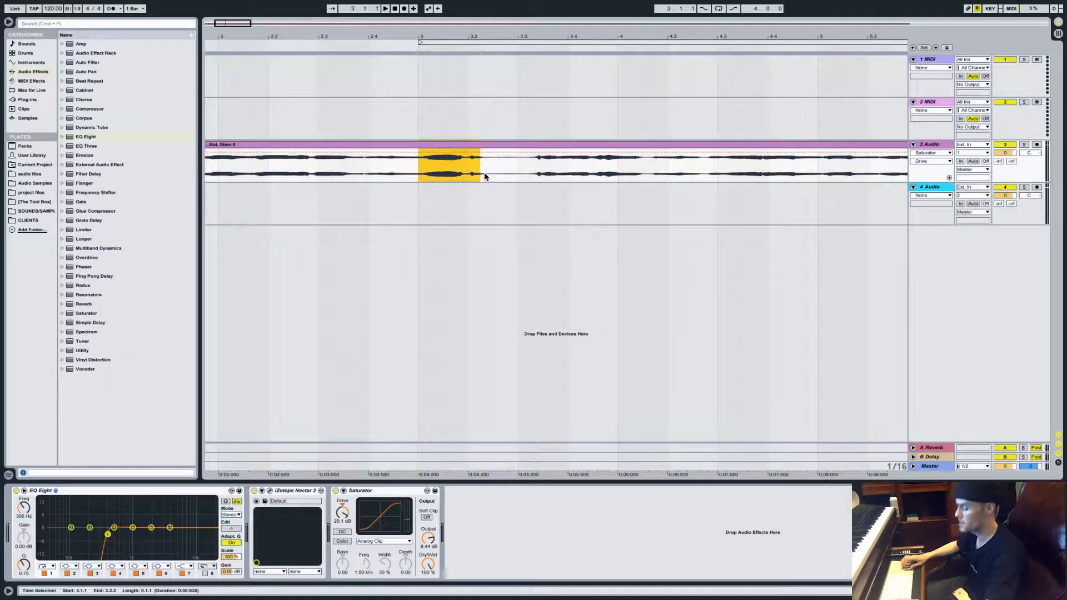
{"action": "key", "text": "super+e"}
{"action": "left_click", "coordinate": [552, 144]}
{"action": "key", "text": "Delete"}
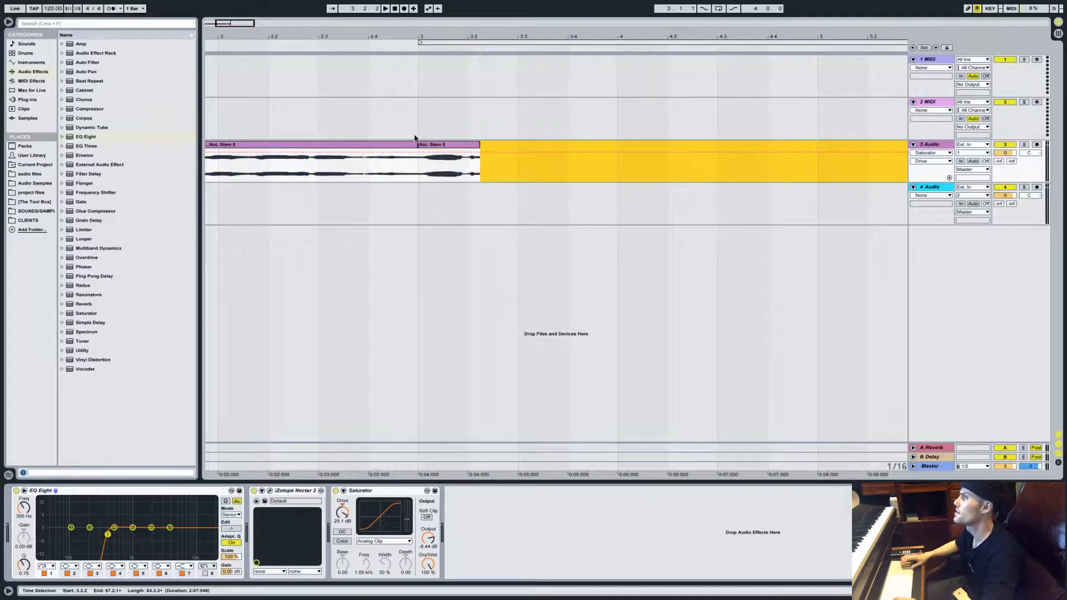
{"action": "left_click", "coordinate": [387, 140]}
{"action": "key", "text": "Delete"}
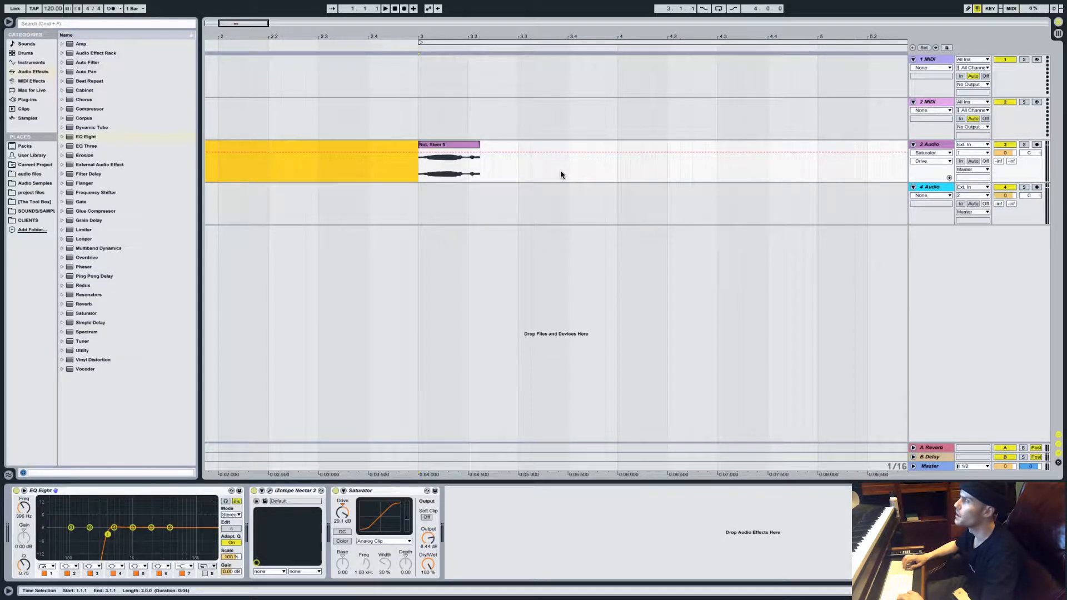
Audition the isolated slice, extend its start back to 1.4.4 and play it from 2.1.4
{"action": "scroll", "coordinate": [562, 172], "scroll_direction": "right", "scroll_amount": 1}
{"action": "left_click_drag", "start_coordinate": [247, 22], "coordinate": [247, 6]}
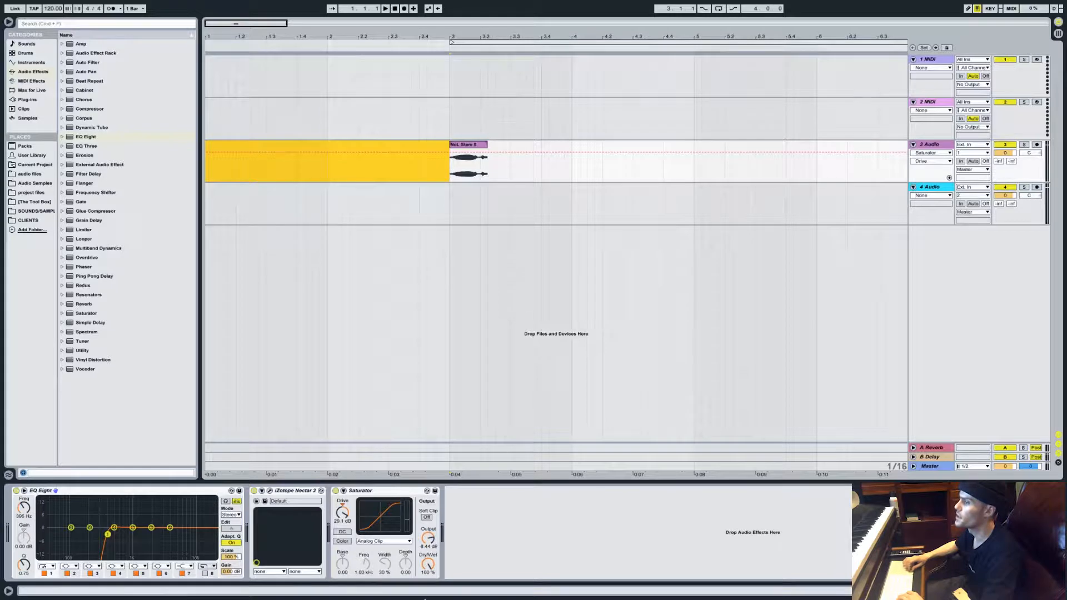
{"action": "left_click", "coordinate": [479, 143]}
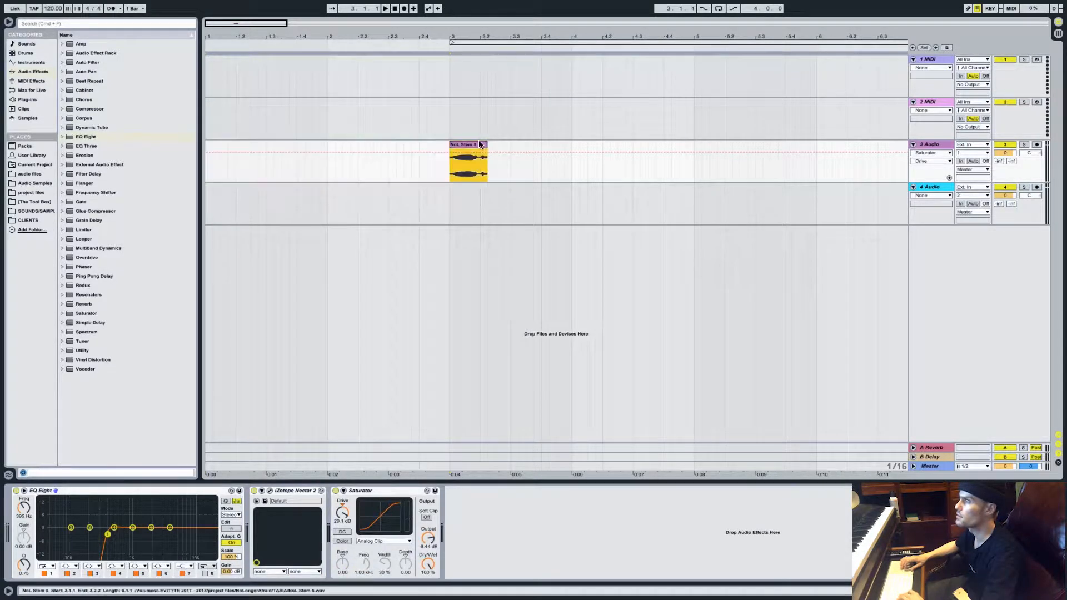
{"action": "key", "text": "space"}
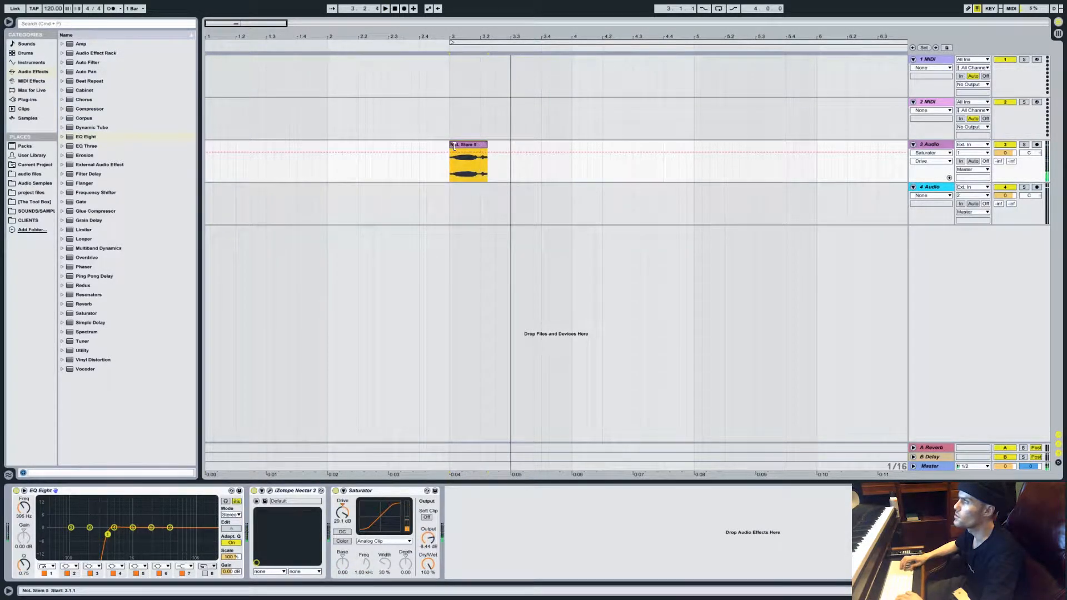
{"action": "left_click_drag", "start_coordinate": [450, 167], "coordinate": [320, 172]}
{"action": "left_click", "coordinate": [351, 173]}
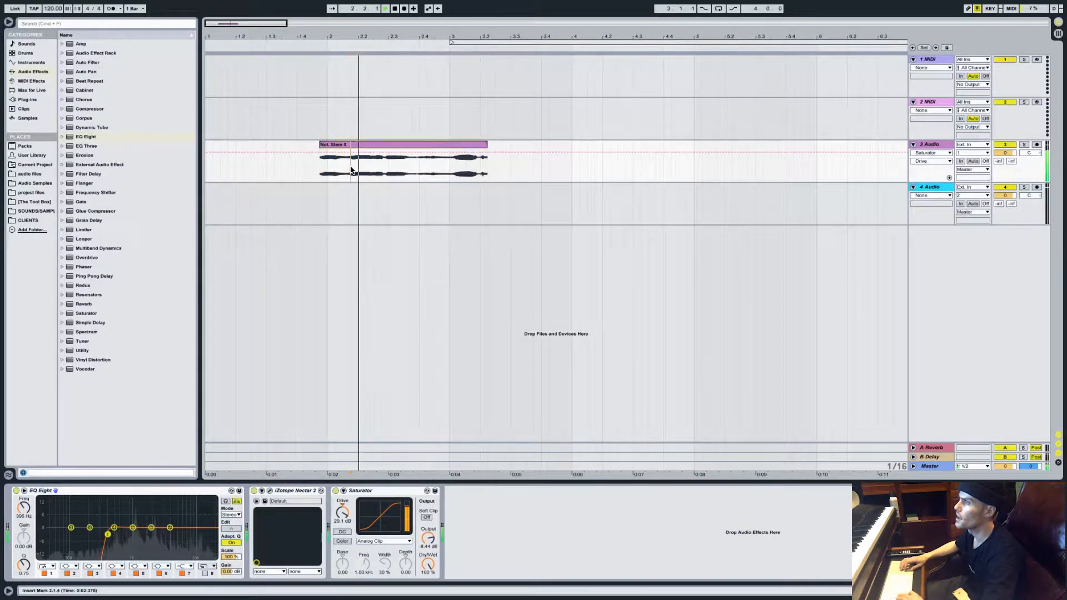
Split the clip at 2.1.4 and 2.3.4 and delete the pieces on both sides
{"action": "left_click_drag", "start_coordinate": [351, 171], "coordinate": [399, 171]}
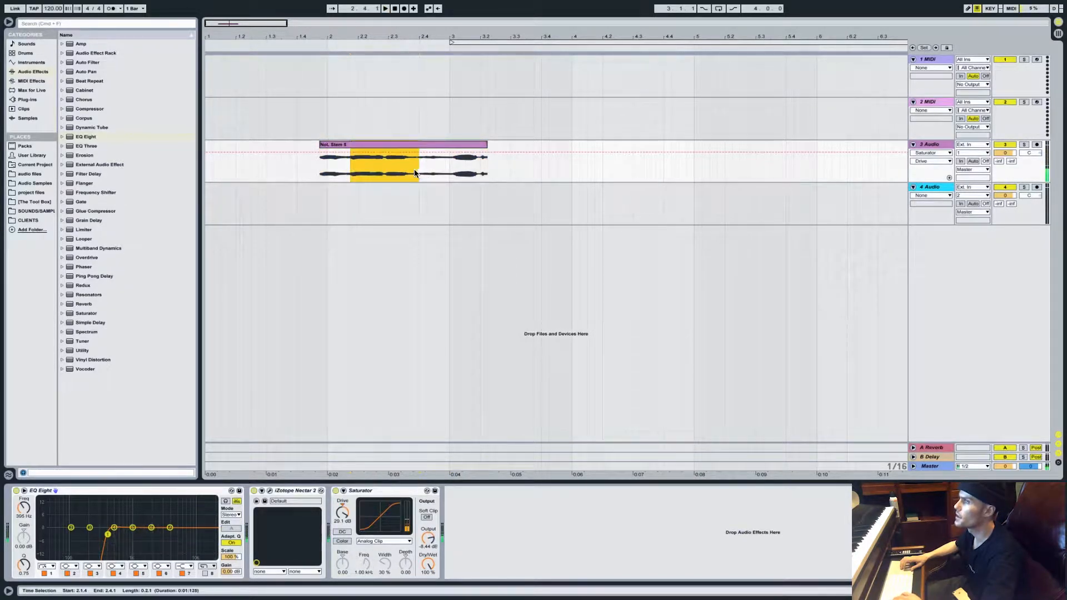
{"action": "key", "text": "ctrl+e"}
{"action": "left_click", "coordinate": [342, 143]}
{"action": "key", "text": "Delete"}
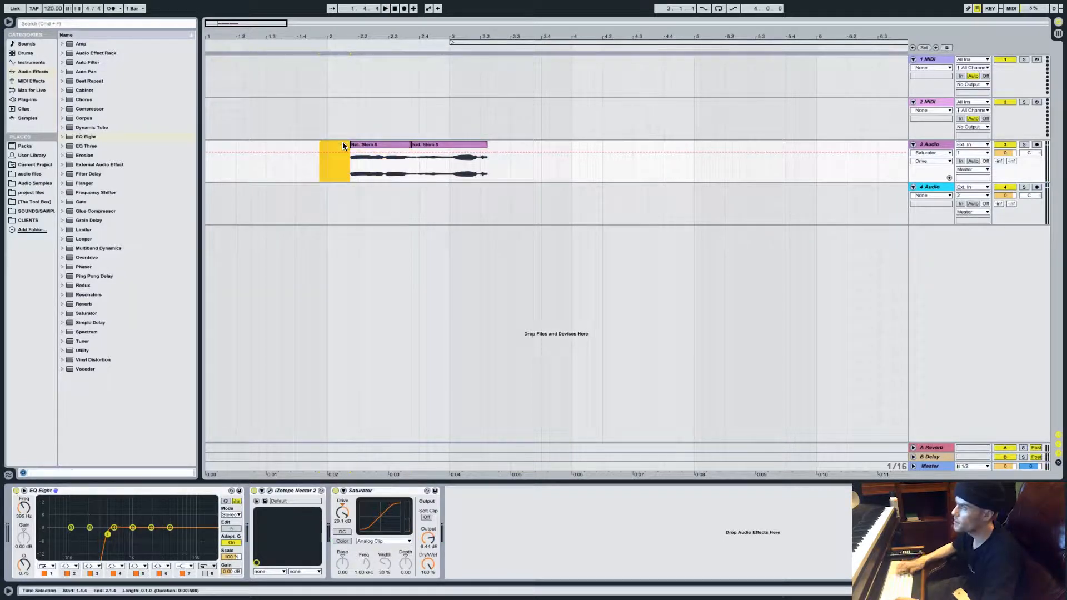
{"action": "left_click", "coordinate": [431, 143]}
{"action": "key", "text": "Delete"}
{"action": "left_click", "coordinate": [359, 154]}
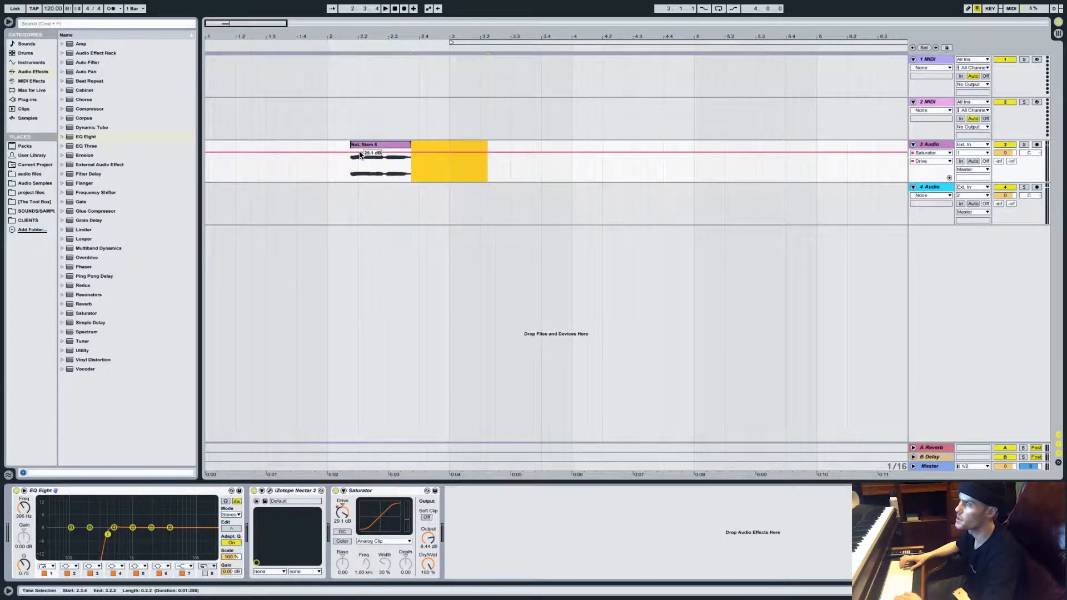
Audition the remaining slice and play it again with EQ Eight's spectrum display enlarged
{"action": "left_click", "coordinate": [357, 146]}
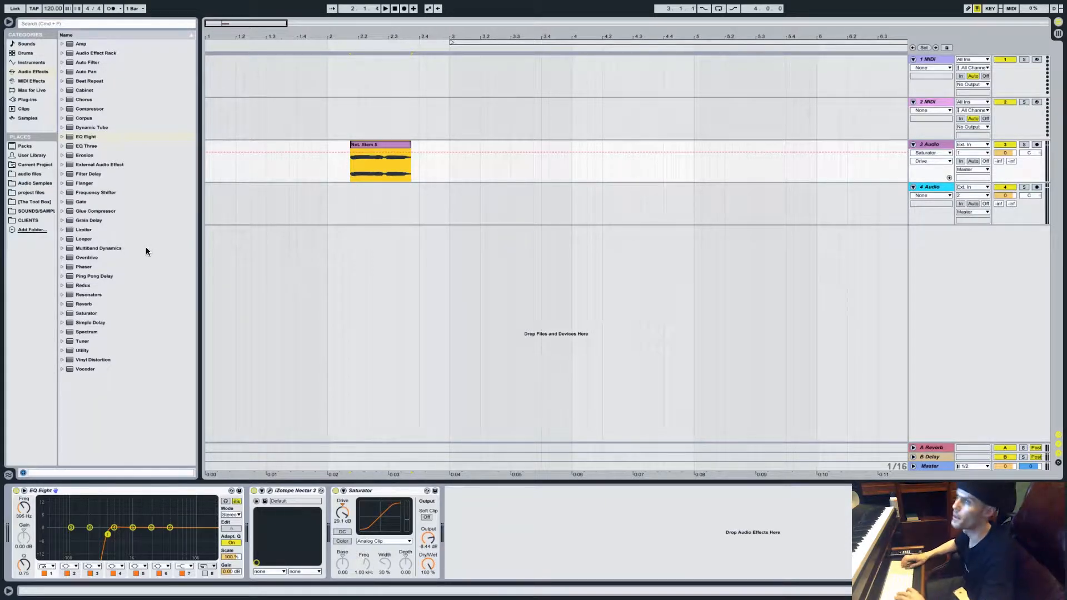
{"action": "key", "text": "space"}
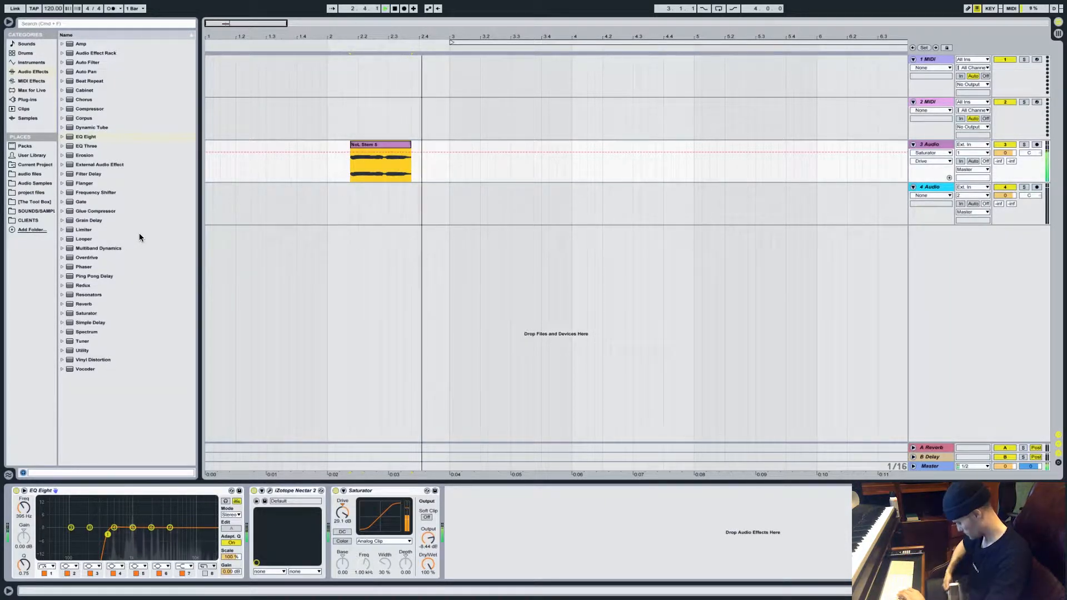
{"action": "key", "text": "space"}
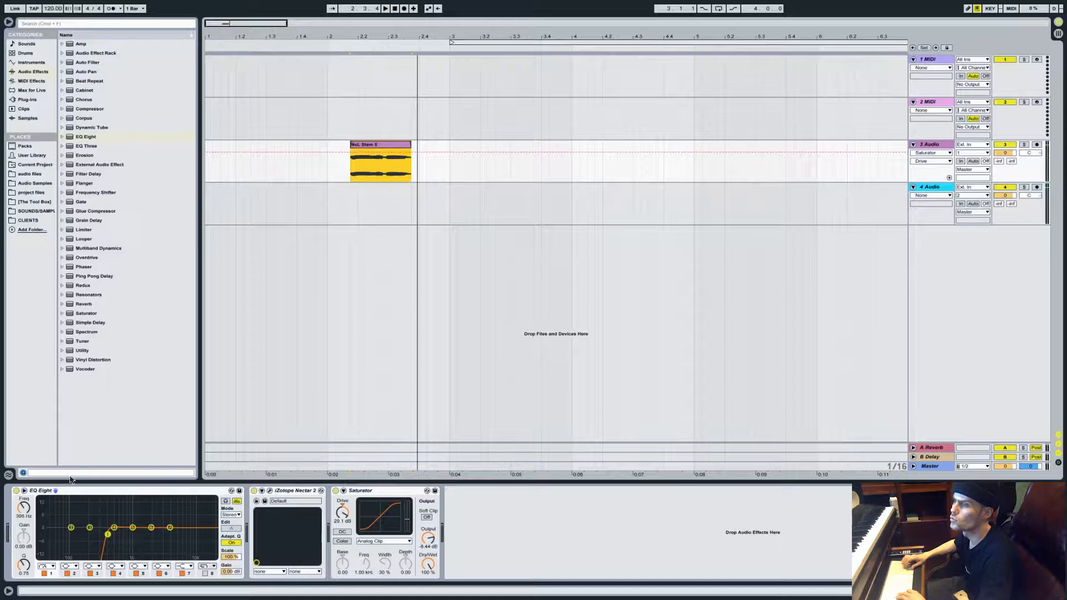
{"action": "left_click", "coordinate": [24, 492]}
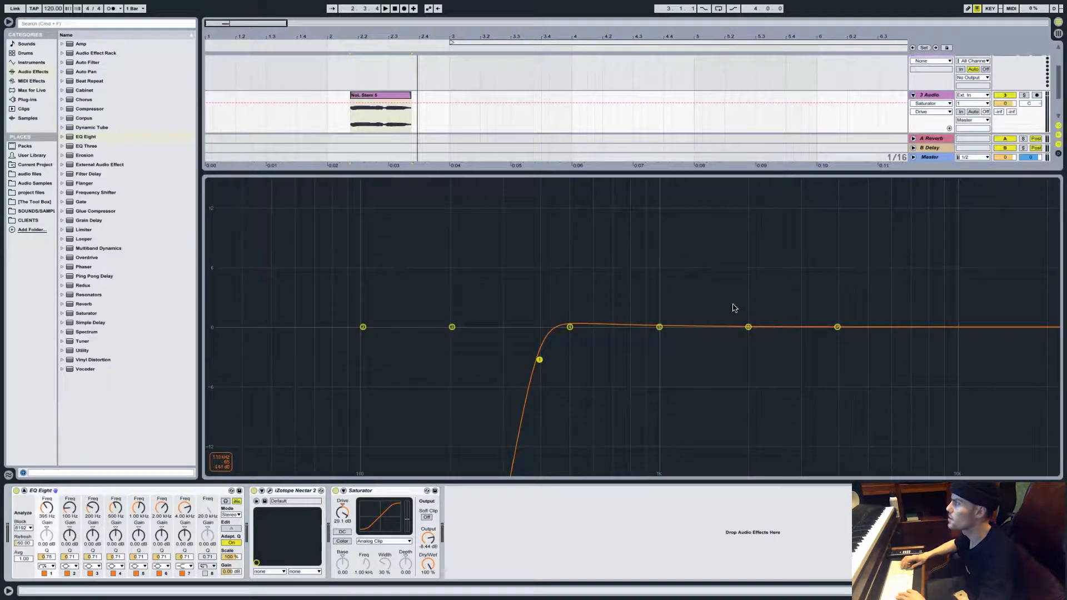
{"action": "key", "text": "space"}
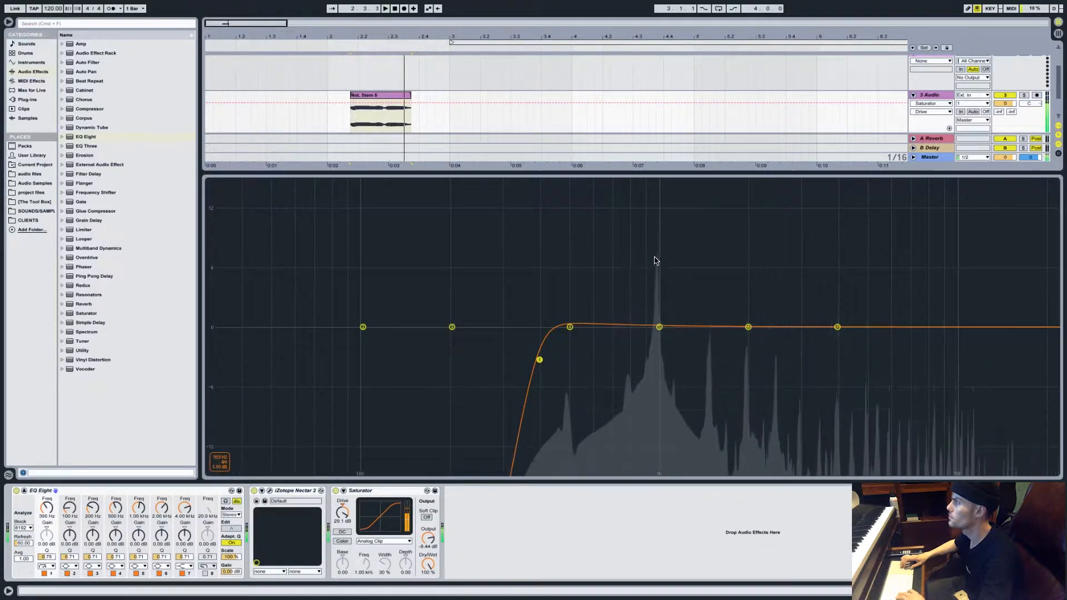
Stop playback, collapse EQ Eight's enlarged spectrum display and add a Chorus after Saturator on the 3 Audio track
{"action": "key", "text": "space"}
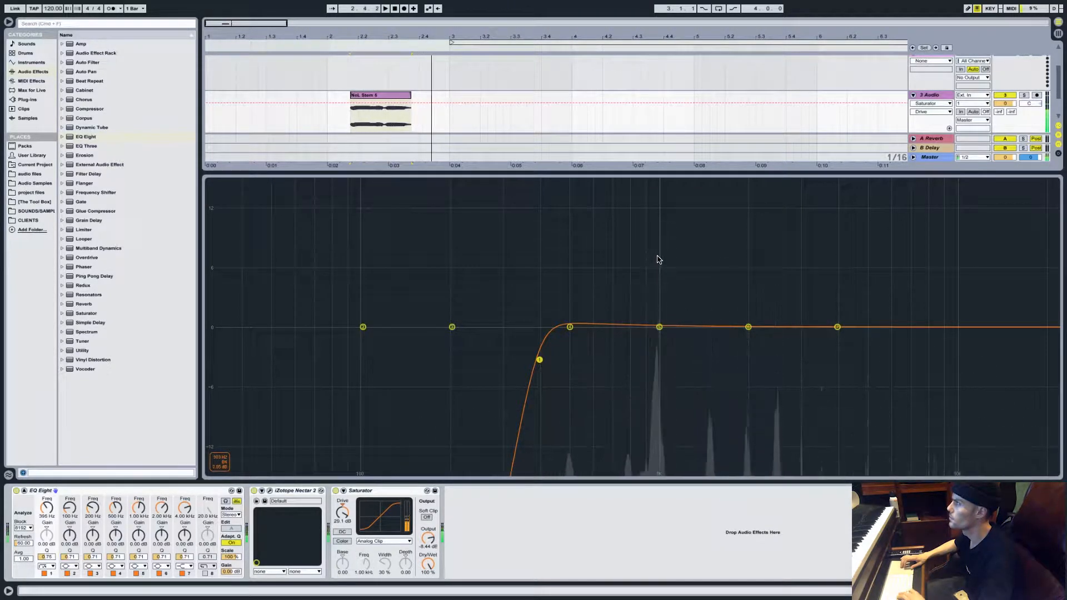
{"action": "left_click", "coordinate": [573, 167]}
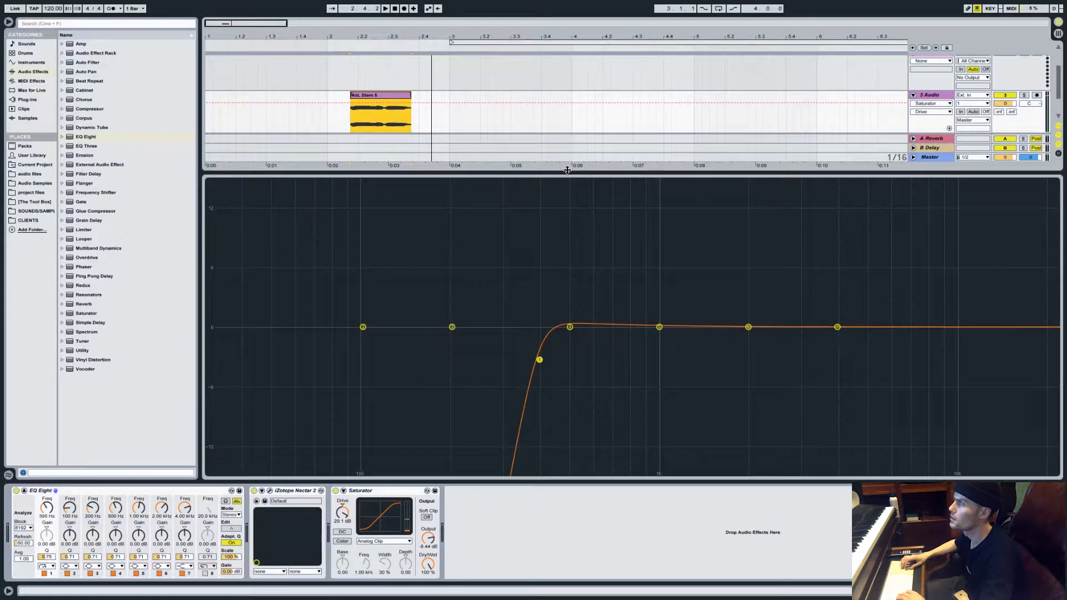
{"action": "left_click", "coordinate": [24, 491]}
{"action": "left_click_drag", "start_coordinate": [84, 99], "coordinate": [596, 493]}
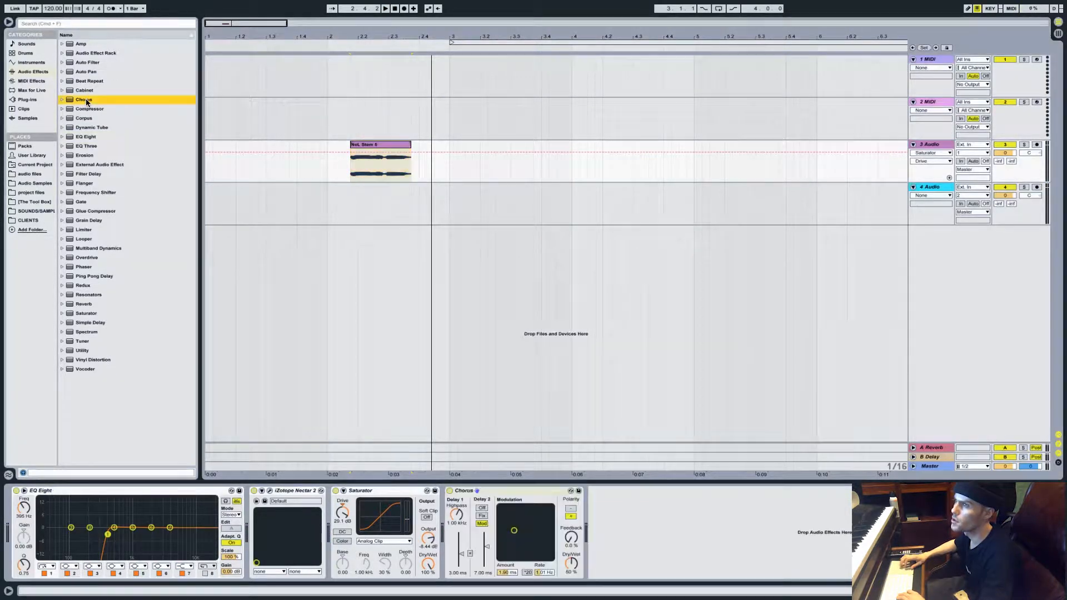
Set Chorus to 100 % dry/wet, 20 Hz highpass, 2.22 ms modulation amount and 0.38 Hz rate, and audition the slice
{"action": "left_click_drag", "start_coordinate": [570, 565], "coordinate": [569, 562]}
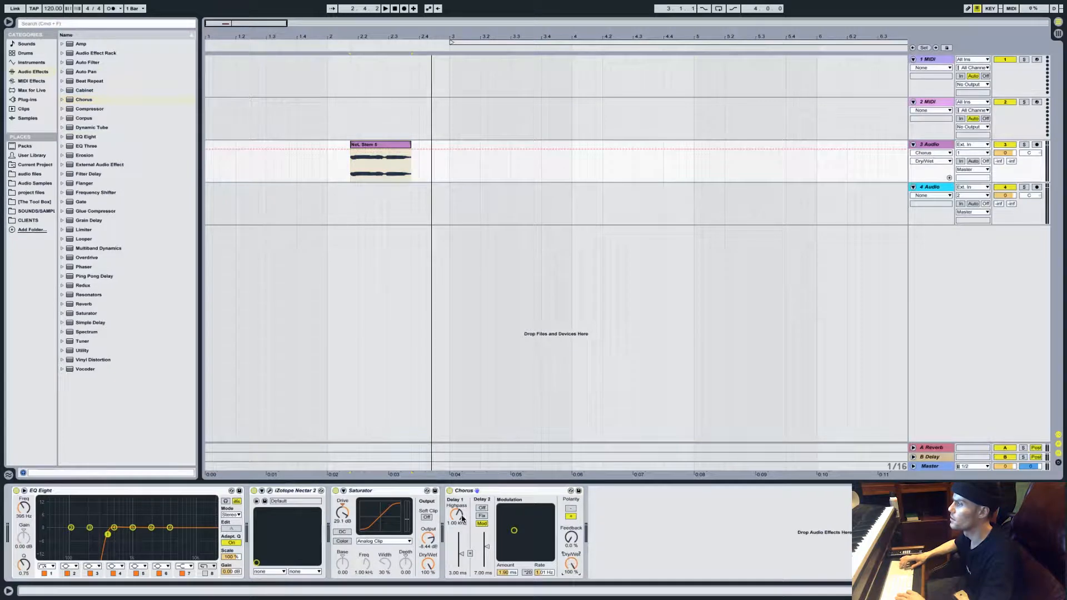
{"action": "left_click_drag", "start_coordinate": [462, 519], "coordinate": [508, 528]}
{"action": "key", "text": "space"}
{"action": "key", "text": "space"}
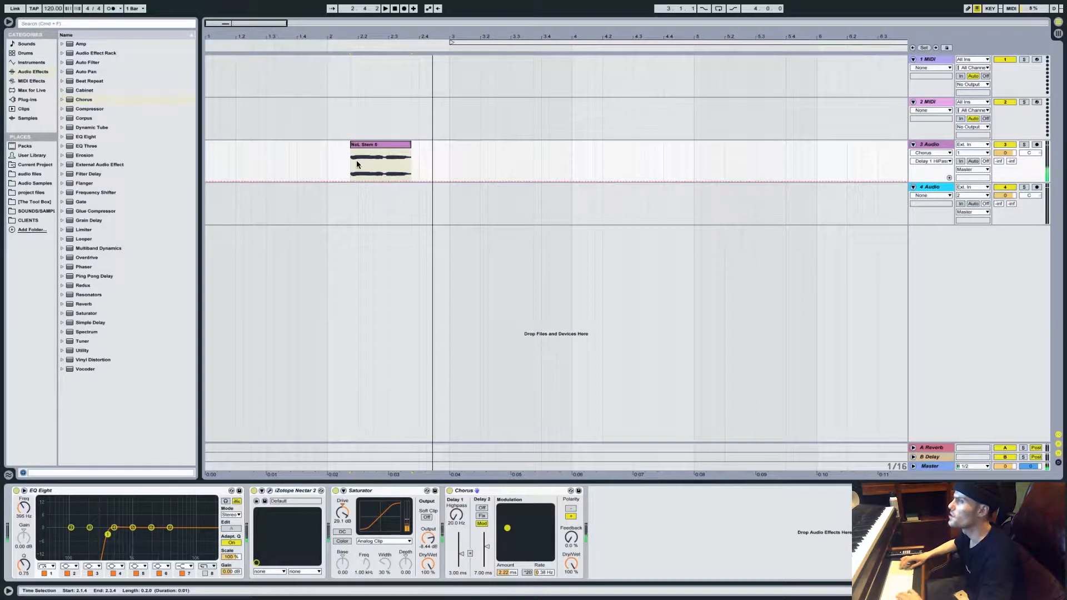
Split the slice at 2.2.1, audition it and split it again at 2.2.2
{"action": "left_click_drag", "start_coordinate": [232, 22], "coordinate": [231, 33]}
{"action": "scroll", "coordinate": [409, 106], "scroll_direction": "left", "scroll_amount": 4}
{"action": "left_click", "coordinate": [413, 161]}
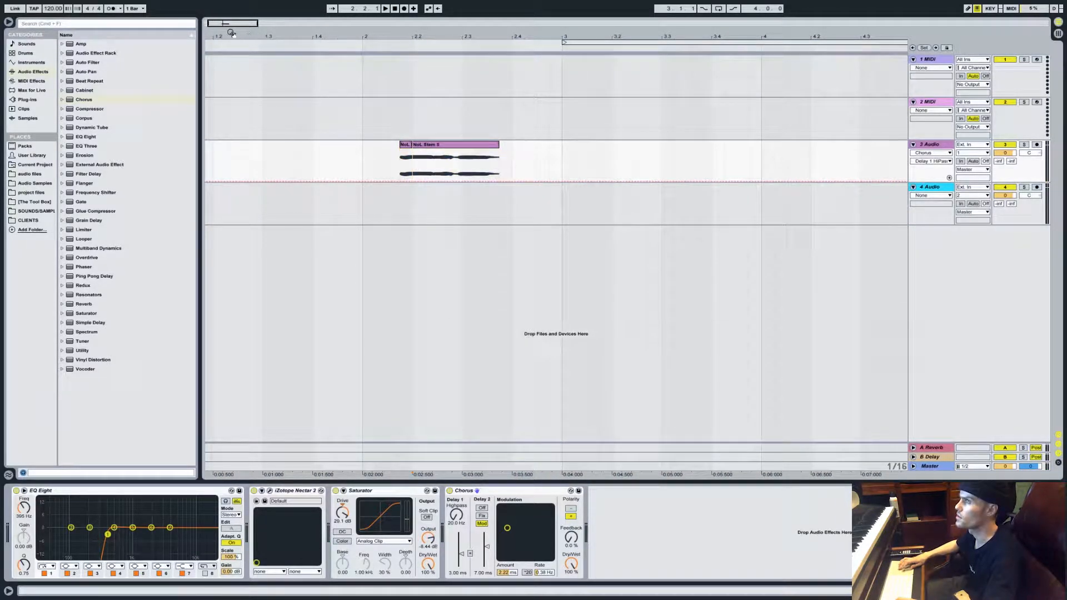
{"action": "left_click_drag", "start_coordinate": [232, 32], "coordinate": [392, 181]}
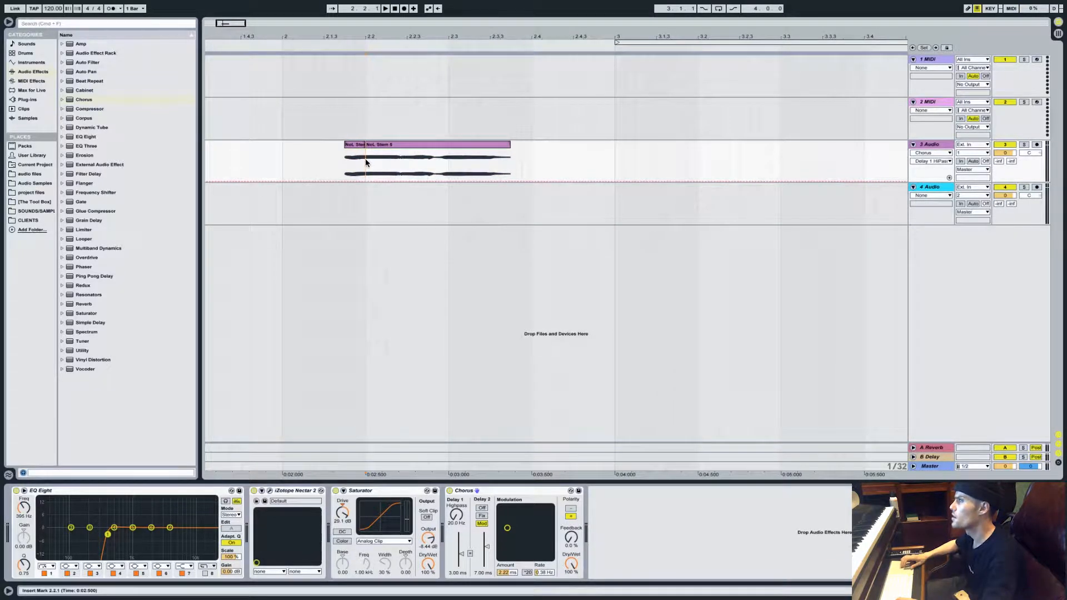
{"action": "left_click", "coordinate": [348, 145]}
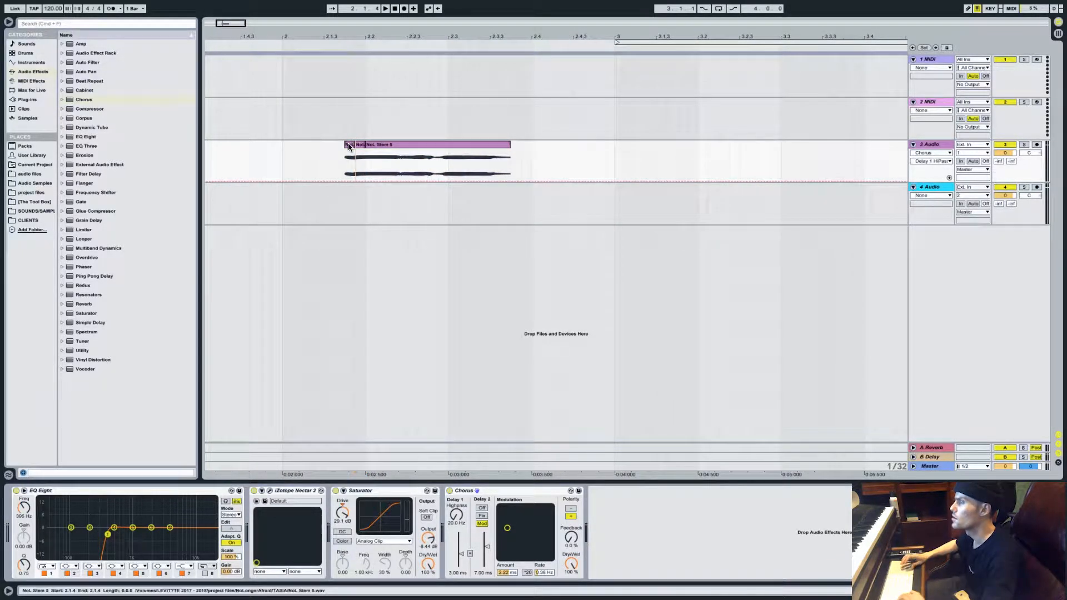
{"action": "key", "text": "space"}
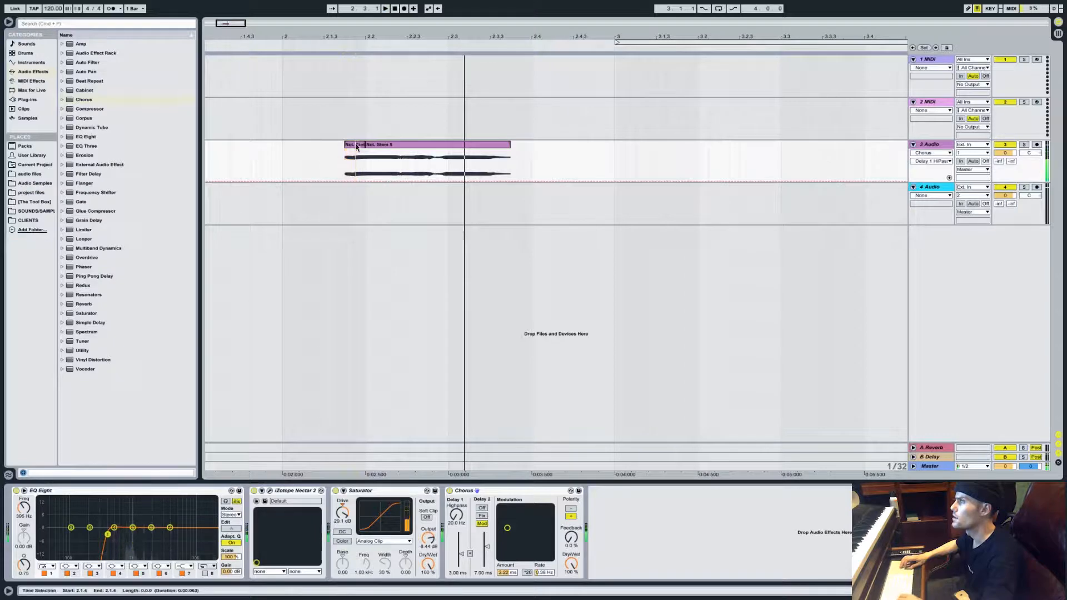
{"action": "key", "text": "space"}
{"action": "left_click", "coordinate": [382, 157]}
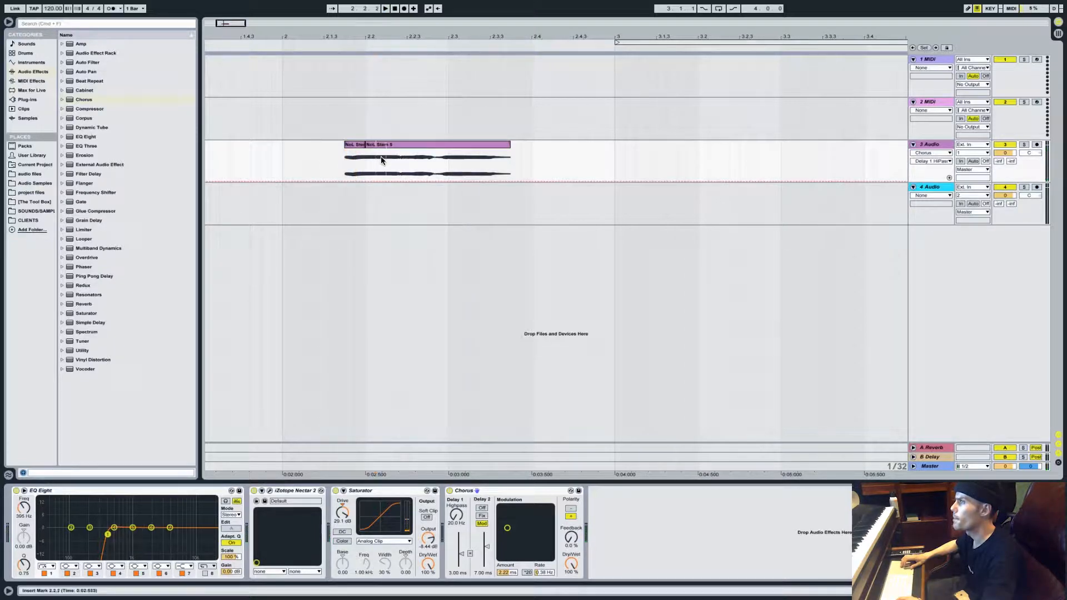
{"action": "key", "text": "super+e"}
Transpose the first piece of the slice to 16 st and the second to 28 st, and audition from each piece
{"action": "left_click", "coordinate": [346, 145]}
{"action": "double_click", "coordinate": [356, 144]}
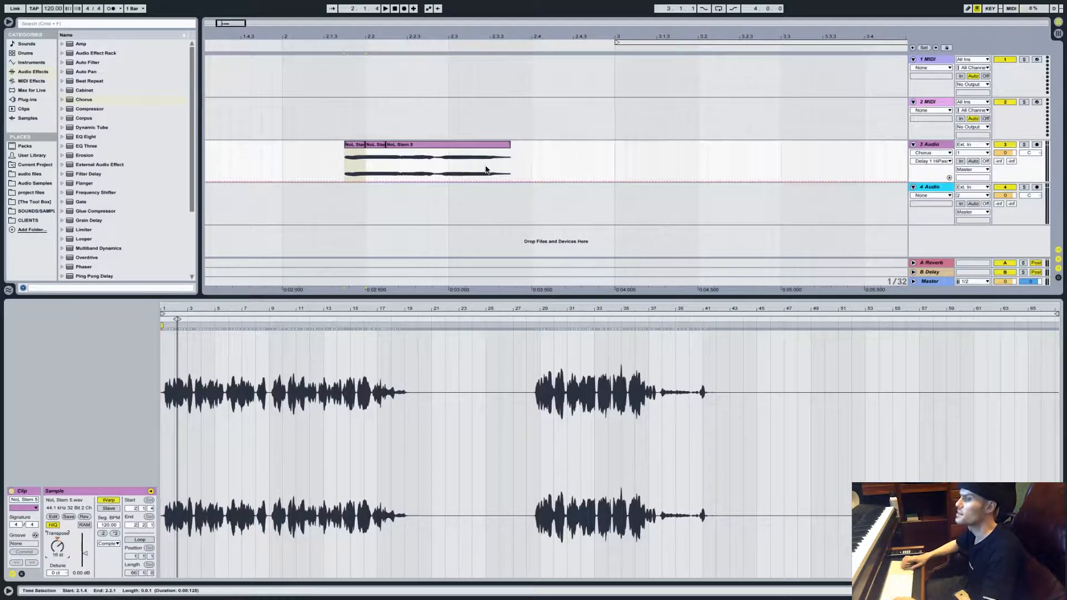
{"action": "left_click", "coordinate": [373, 145]}
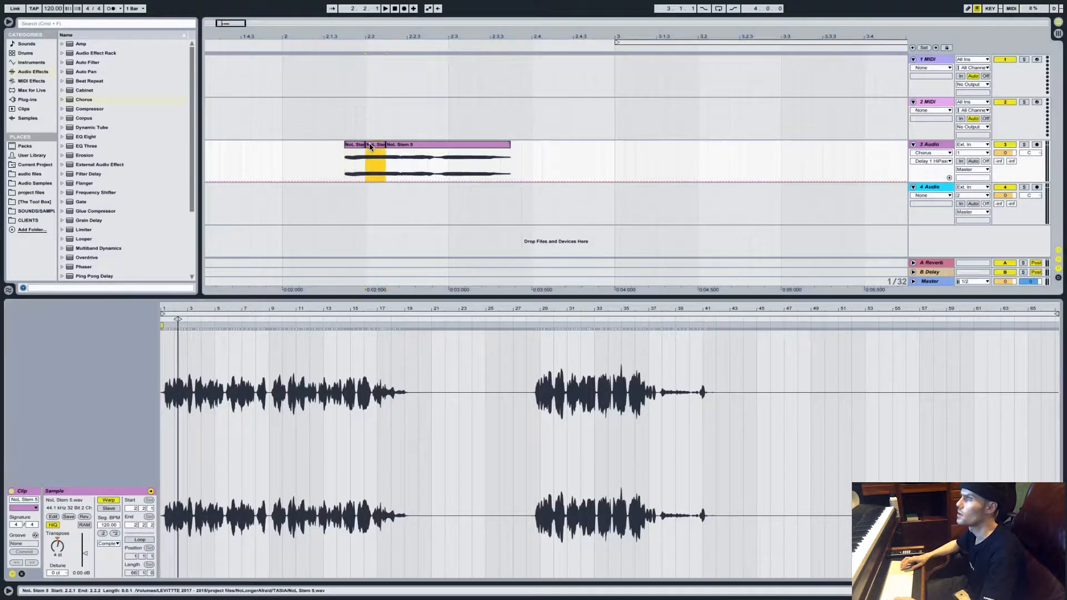
{"action": "left_click", "coordinate": [58, 549]}
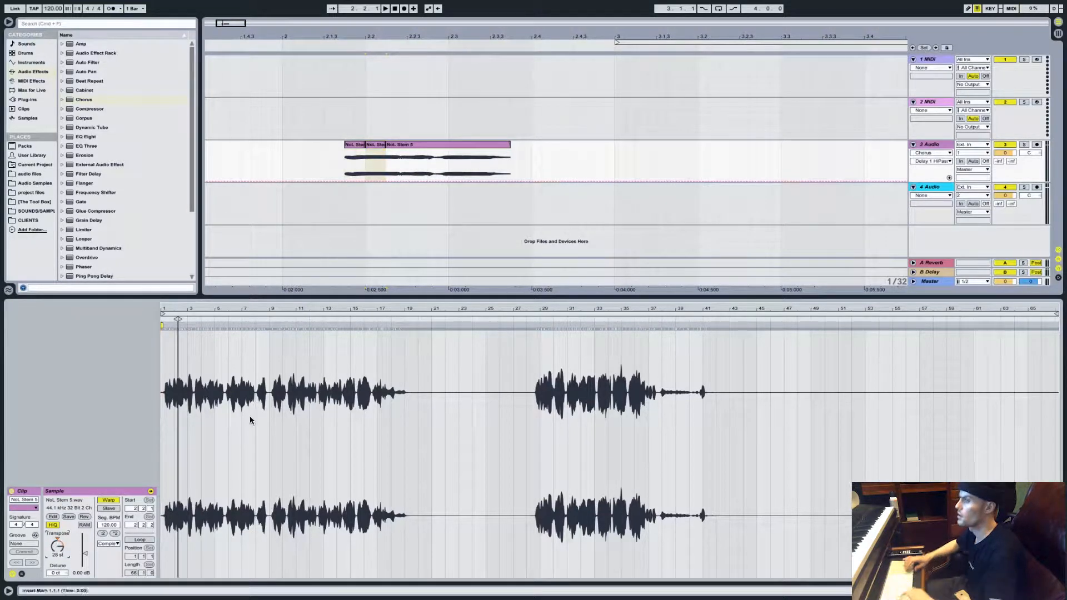
{"action": "left_click", "coordinate": [354, 145]}
{"action": "key", "text": "space"}
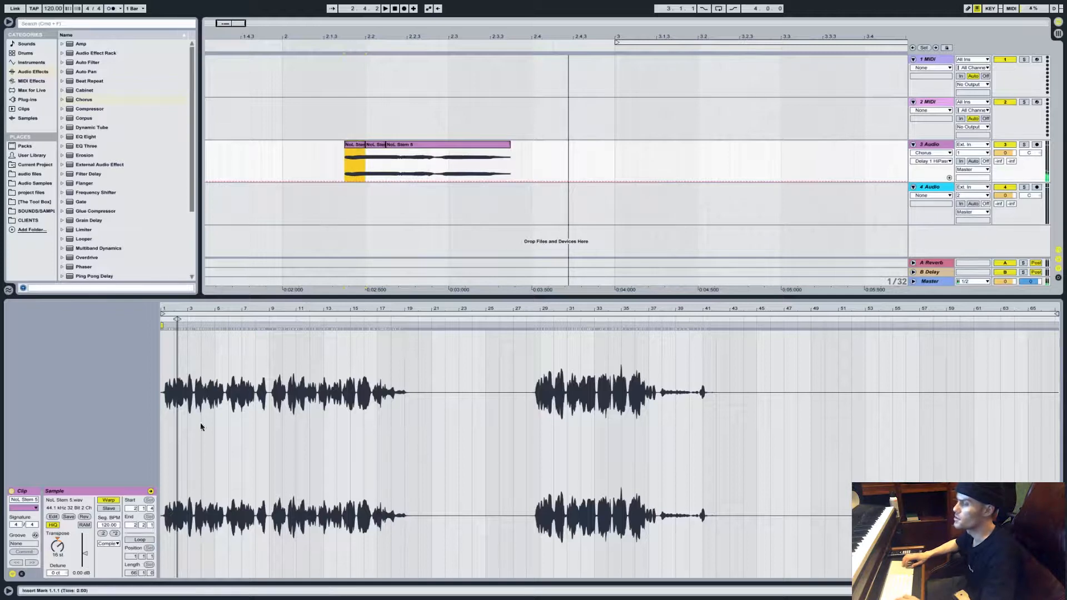
{"action": "left_click", "coordinate": [370, 146]}
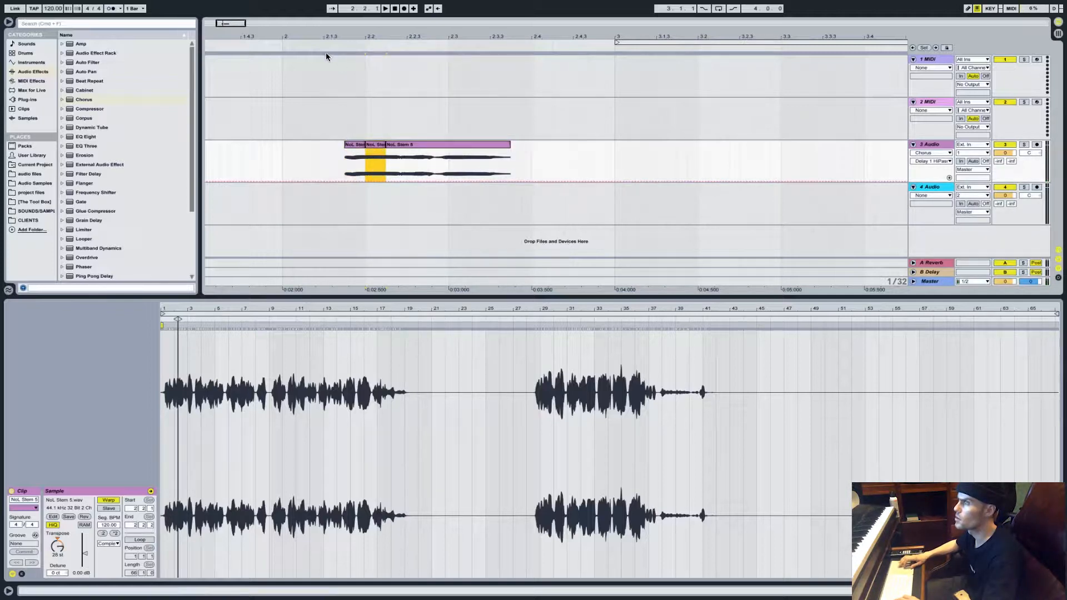
{"action": "key", "text": "space"}
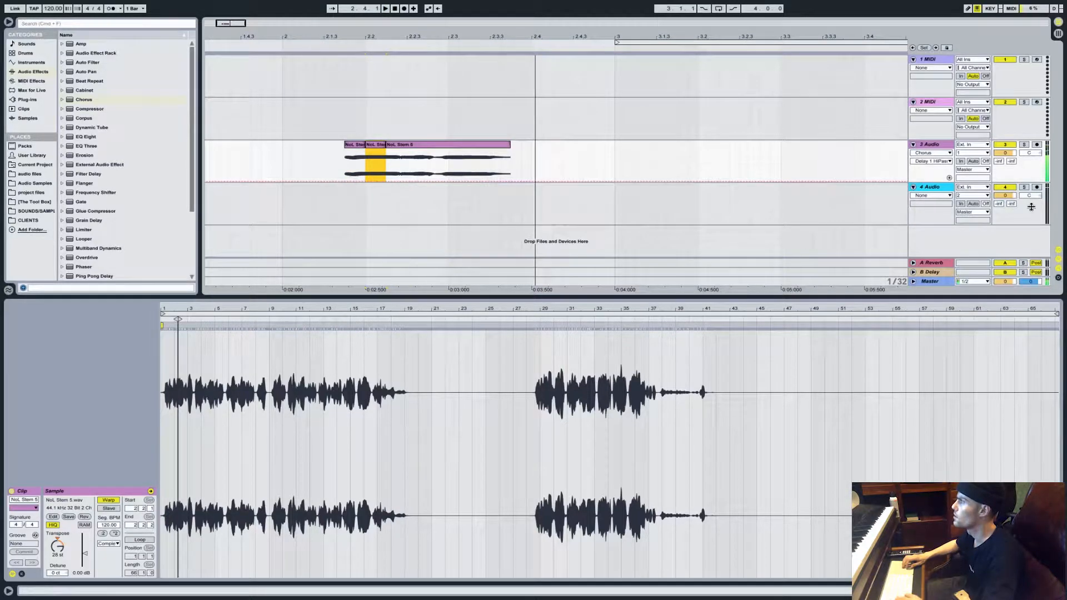
Cut EQ Eight's band 6 by 11.8 dB at 4.17 kHz with a Q of 1.87 while auditioning the slice
{"action": "left_click", "coordinate": [932, 145]}
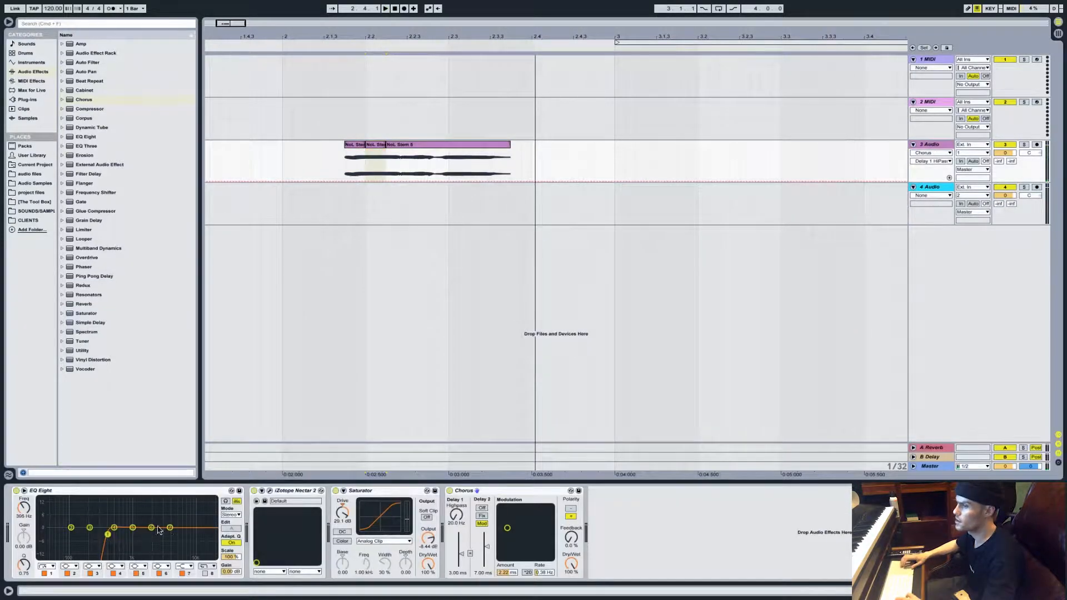
{"action": "left_click_drag", "start_coordinate": [158, 530], "coordinate": [171, 551]}
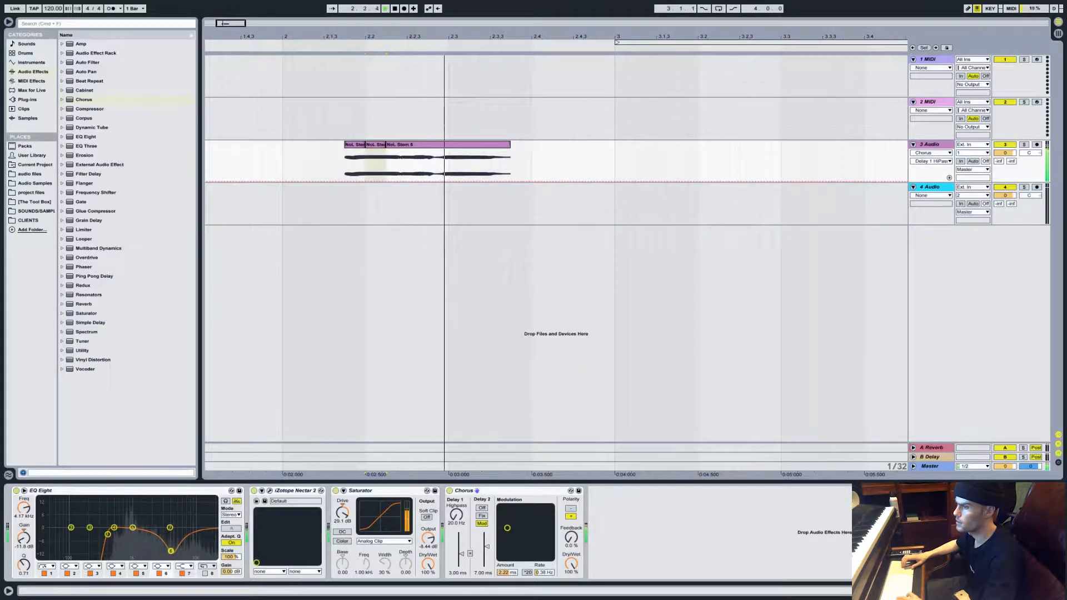
{"action": "key", "text": "space"}
{"action": "left_click_drag", "start_coordinate": [24, 565], "coordinate": [23, 548]}
{"action": "key", "text": "space"}
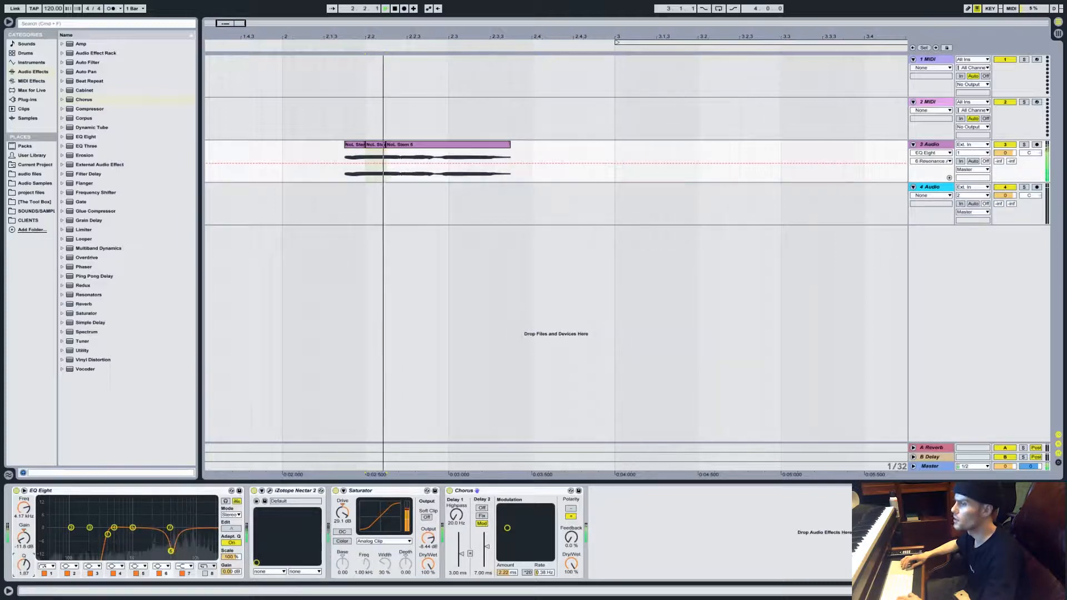
Audition the EQ'd slice twice from the start of its first piece at 2.1.4
{"action": "left_click", "coordinate": [359, 147]}
{"action": "key", "text": "space"}
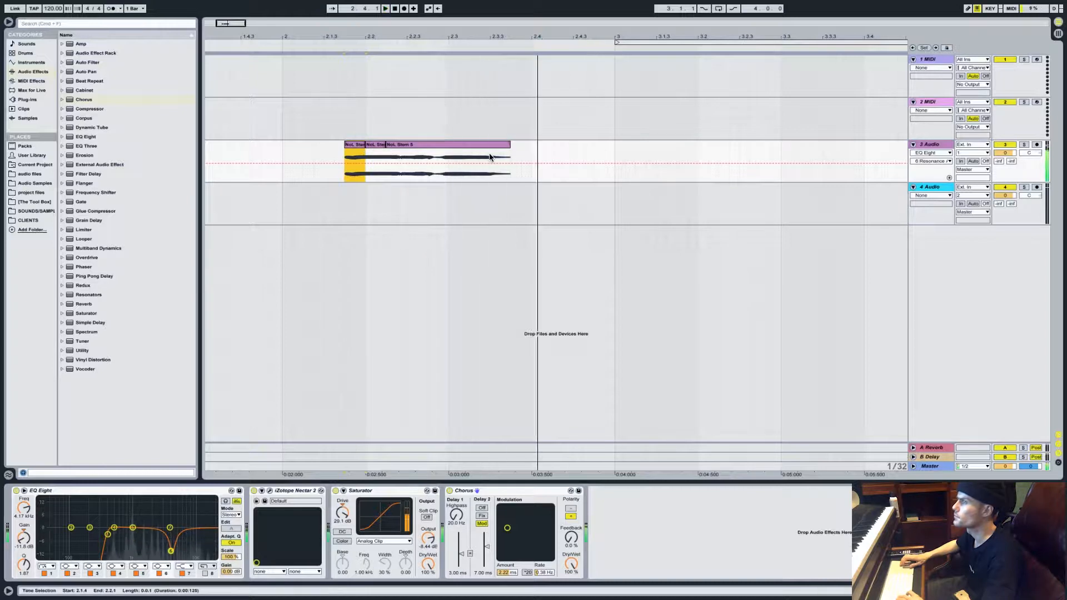
{"action": "key", "text": "space"}
{"action": "key", "text": "space"}
{"action": "key", "text": "space"}
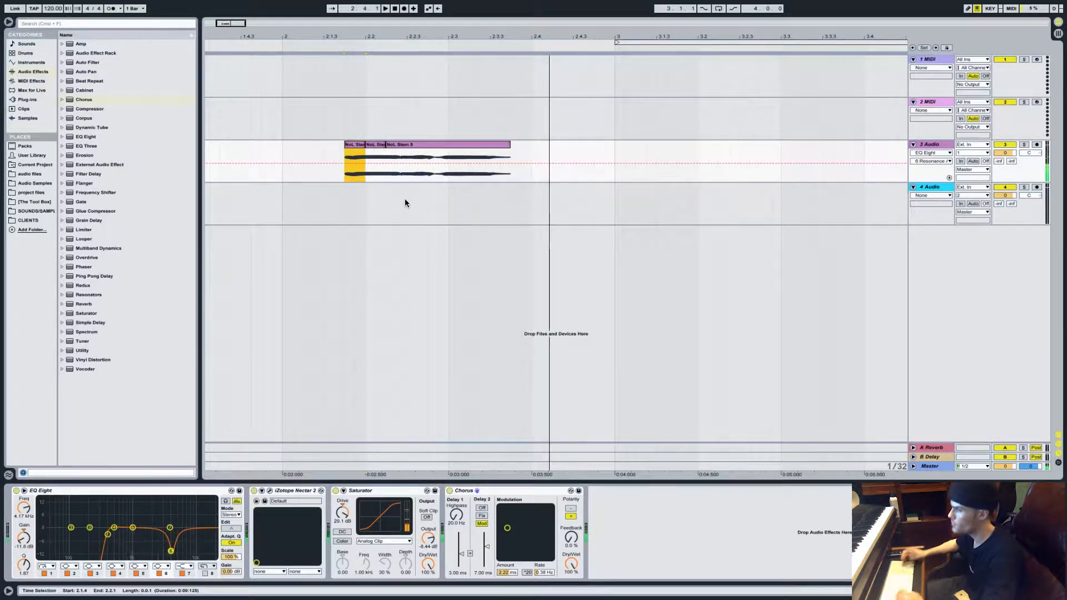
Copy the slice's third piece to the 4 Audio track, extend its start one bar back and place it at 3.1.1
{"action": "scroll", "coordinate": [542, 277], "scroll_direction": "left", "scroll_amount": 10}
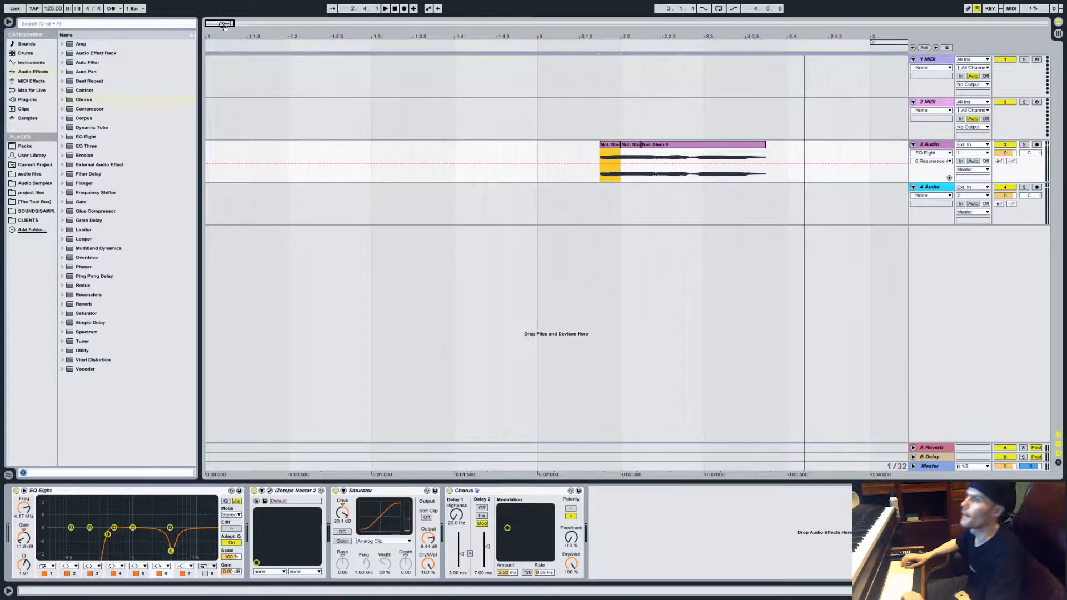
{"action": "left_click_drag", "start_coordinate": [223, 25], "coordinate": [266, 24]}
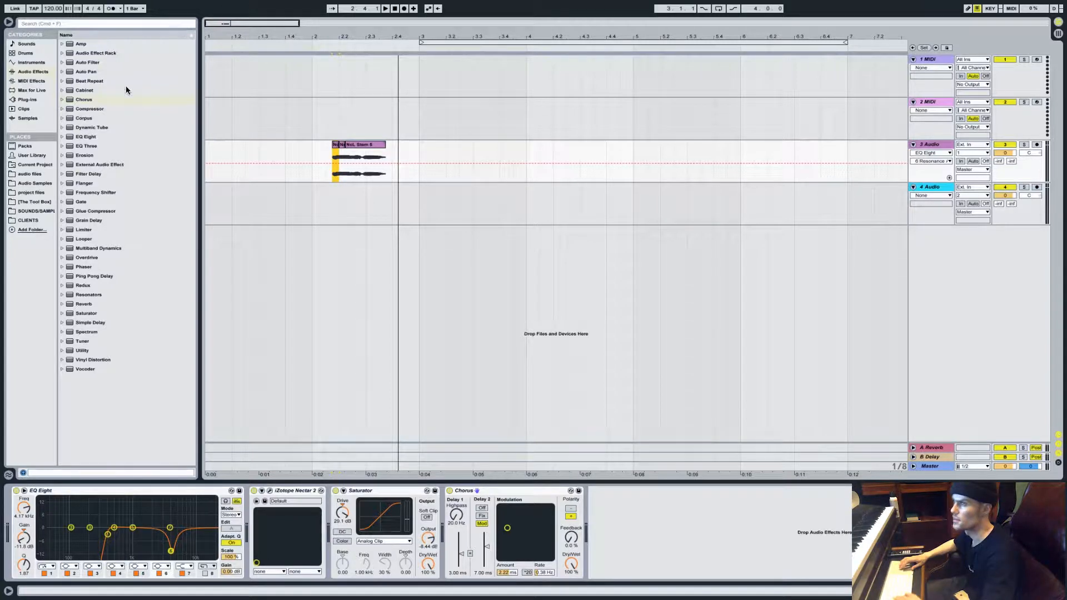
{"action": "left_click", "coordinate": [379, 146]}
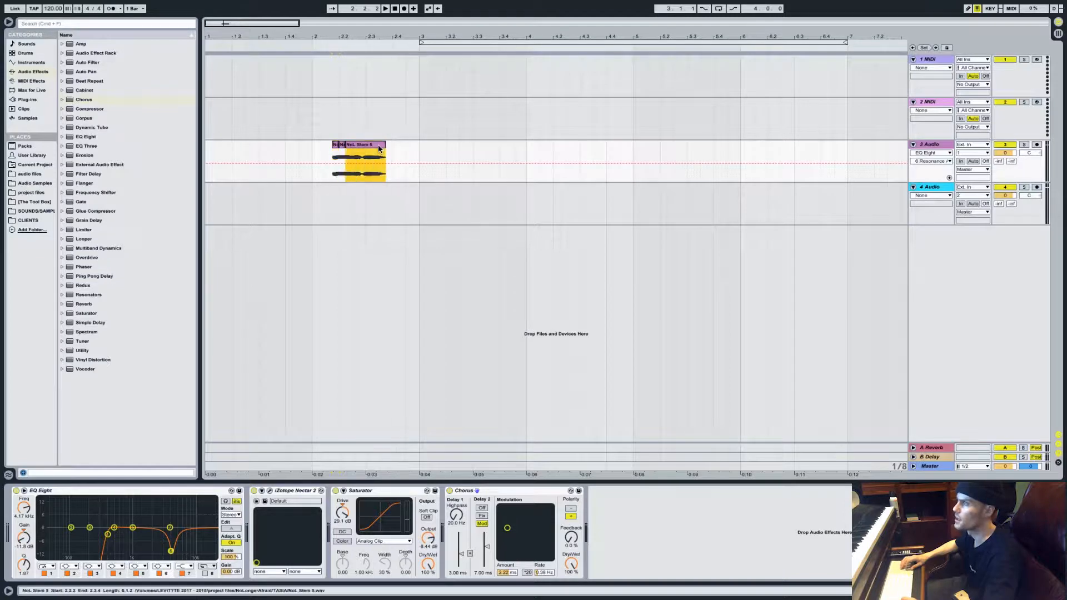
{"action": "scroll", "coordinate": [378, 148], "scroll_direction": "right", "scroll_amount": 5}
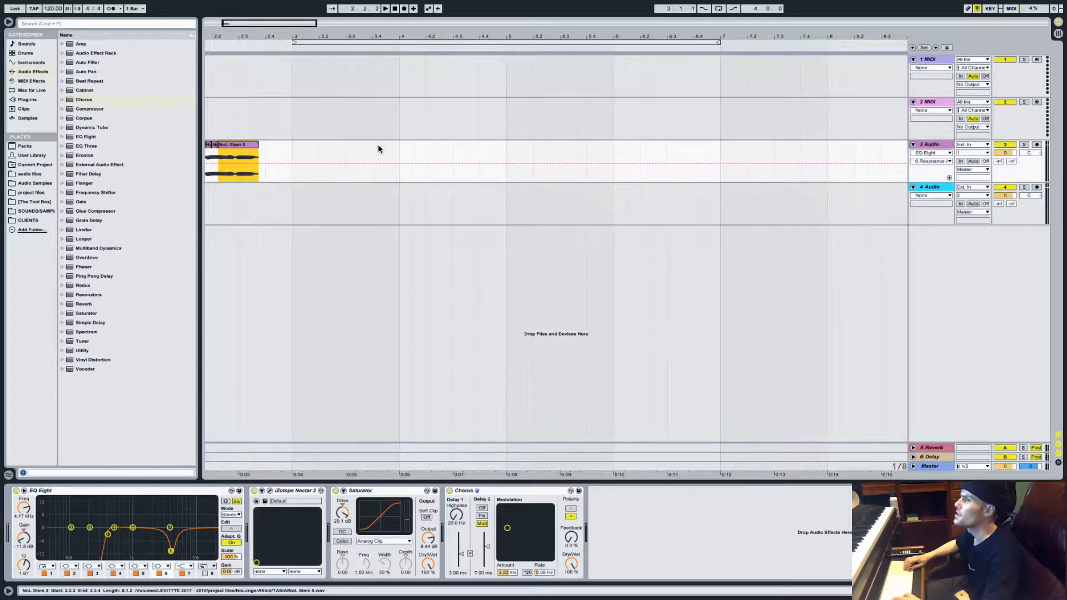
{"action": "scroll", "coordinate": [383, 149], "scroll_direction": "left", "scroll_amount": 4}
{"action": "left_click", "coordinate": [411, 195]}
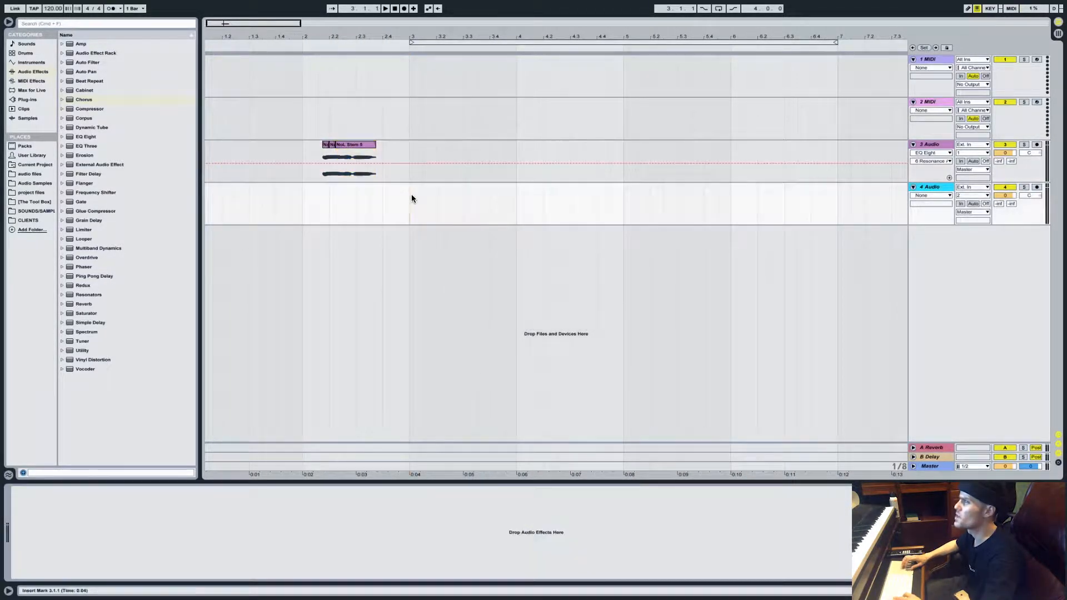
{"action": "key", "text": "ctrl+v"}
{"action": "left_click_drag", "start_coordinate": [433, 188], "coordinate": [392, 183]}
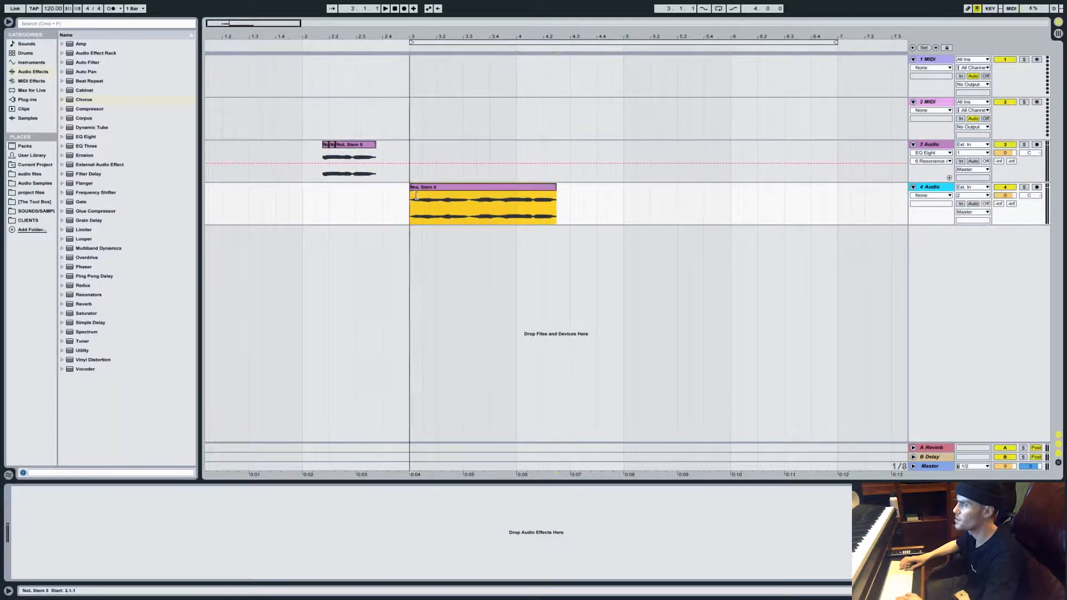
Set the copied clip's transpose to 0 st, warp mode to Complex Pro and segment tempo to 240 BPM, and audition it
{"action": "double_click", "coordinate": [438, 185]}
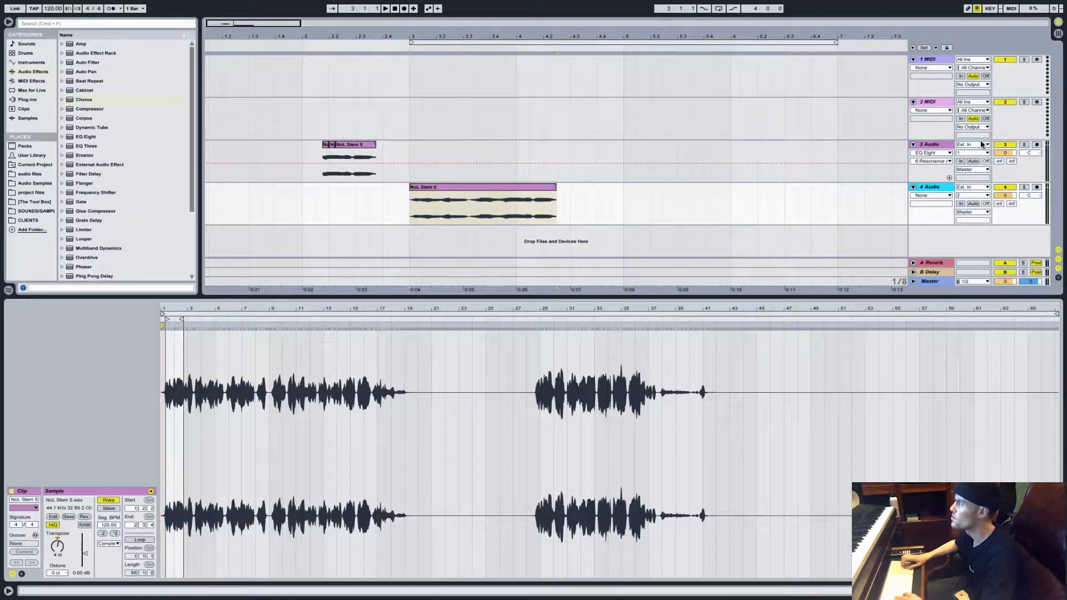
{"action": "key", "text": "space"}
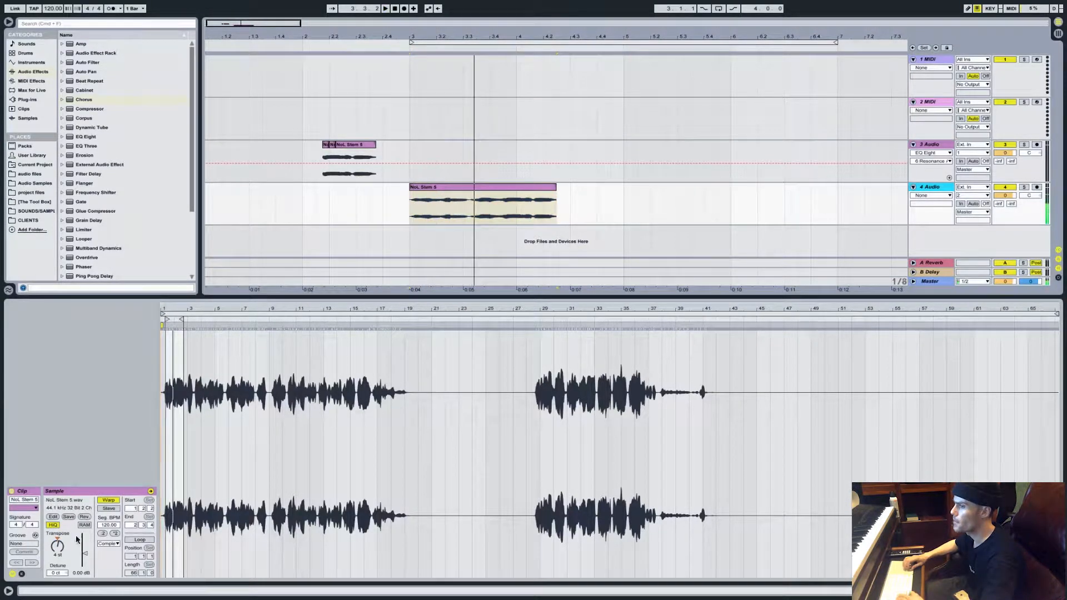
{"action": "left_click", "coordinate": [110, 544]}
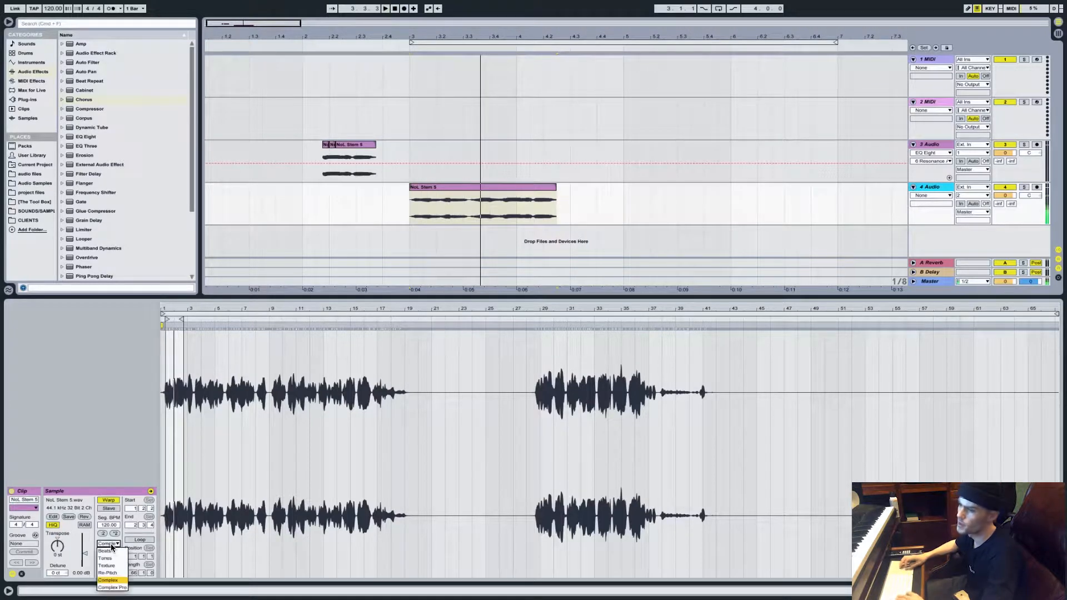
{"action": "left_click", "coordinate": [119, 588]}
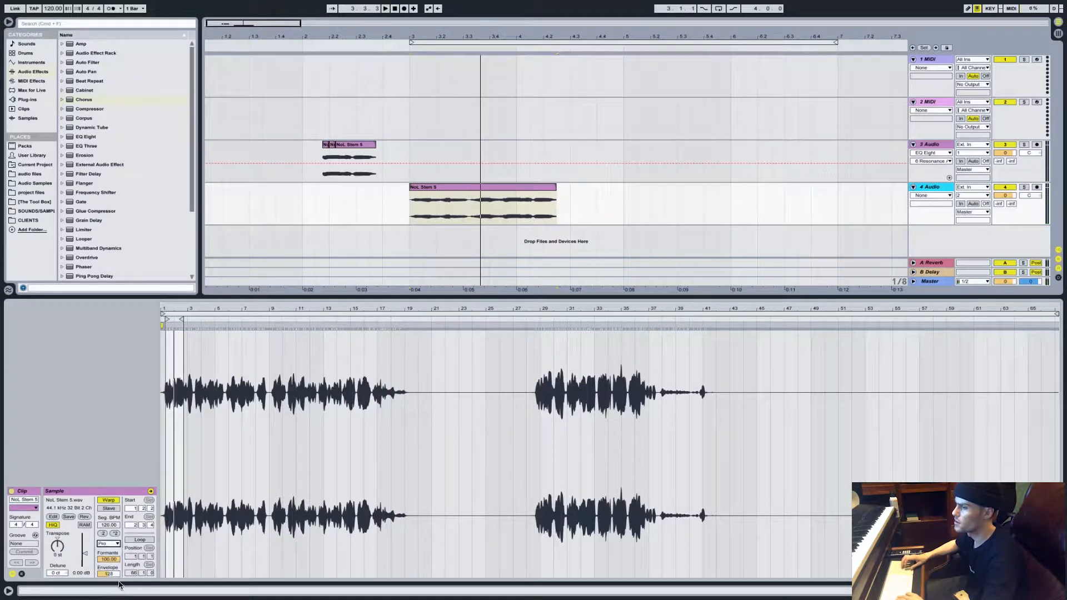
{"action": "left_click", "coordinate": [114, 533]}
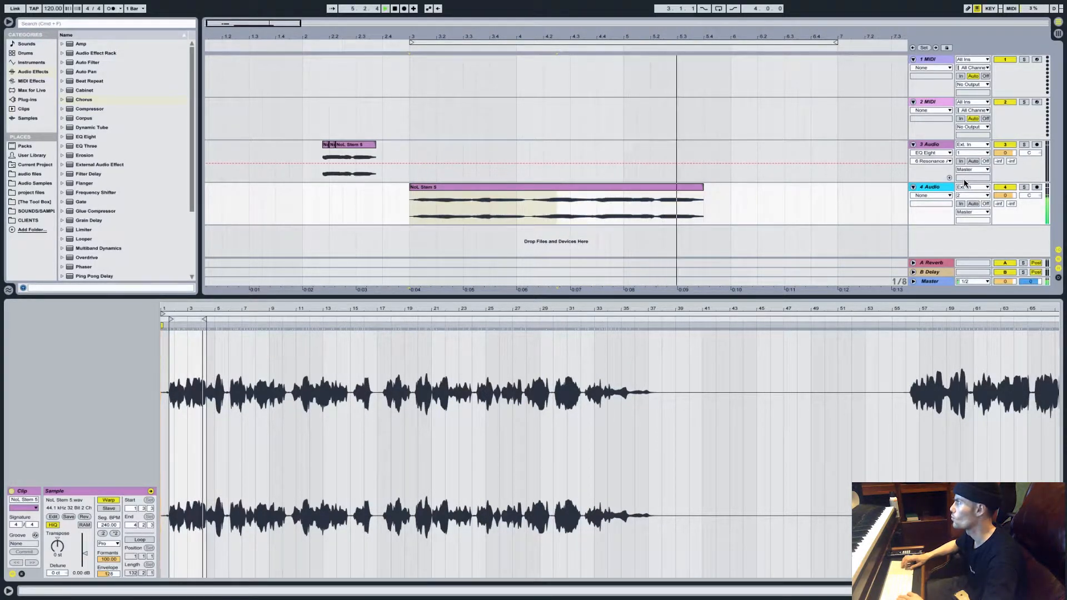
{"action": "key", "text": "space"}
Copy the iZotope Nectar 2 device from the 3 Audio track to the 4 Audio track
{"action": "left_click", "coordinate": [930, 188]}
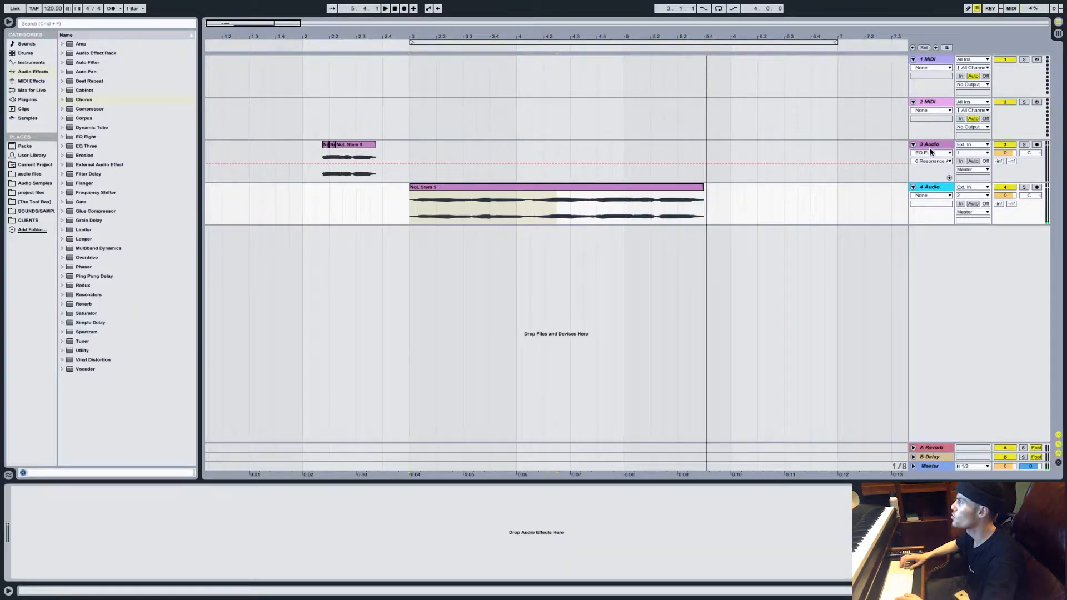
{"action": "left_click", "coordinate": [930, 151]}
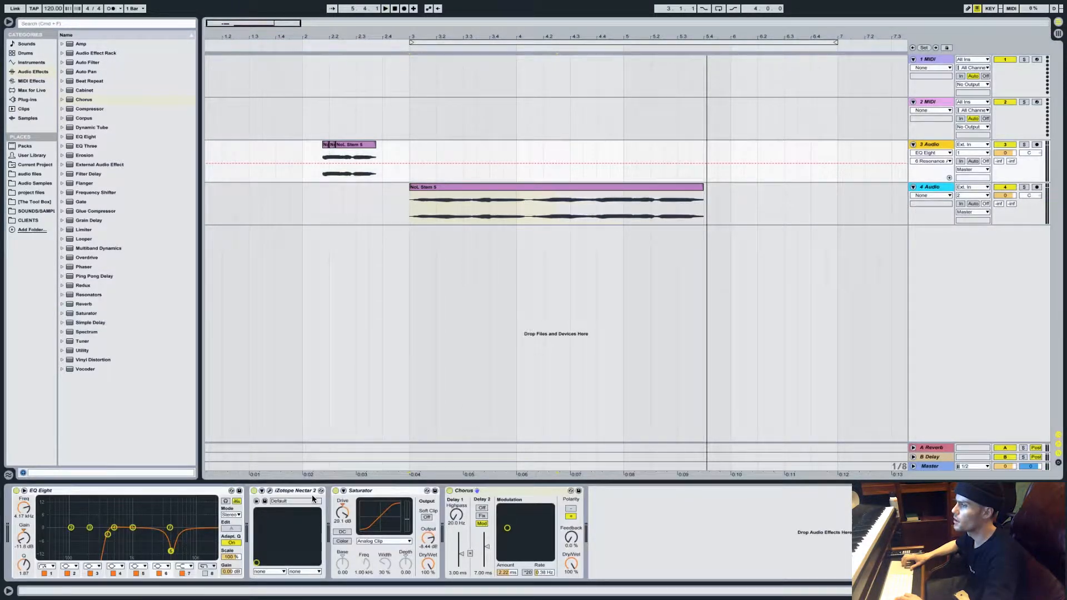
{"action": "left_click", "coordinate": [286, 491]}
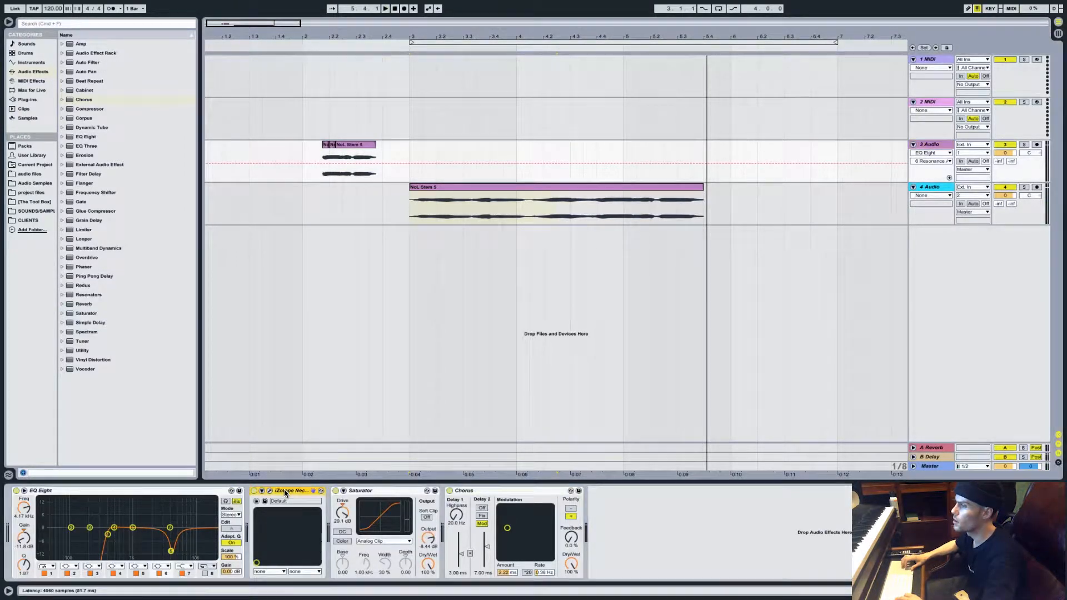
{"action": "left_click", "coordinate": [927, 195]}
{"action": "left_click", "coordinate": [932, 187]}
{"action": "left_click", "coordinate": [932, 188]}
{"action": "left_click", "coordinate": [245, 523]}
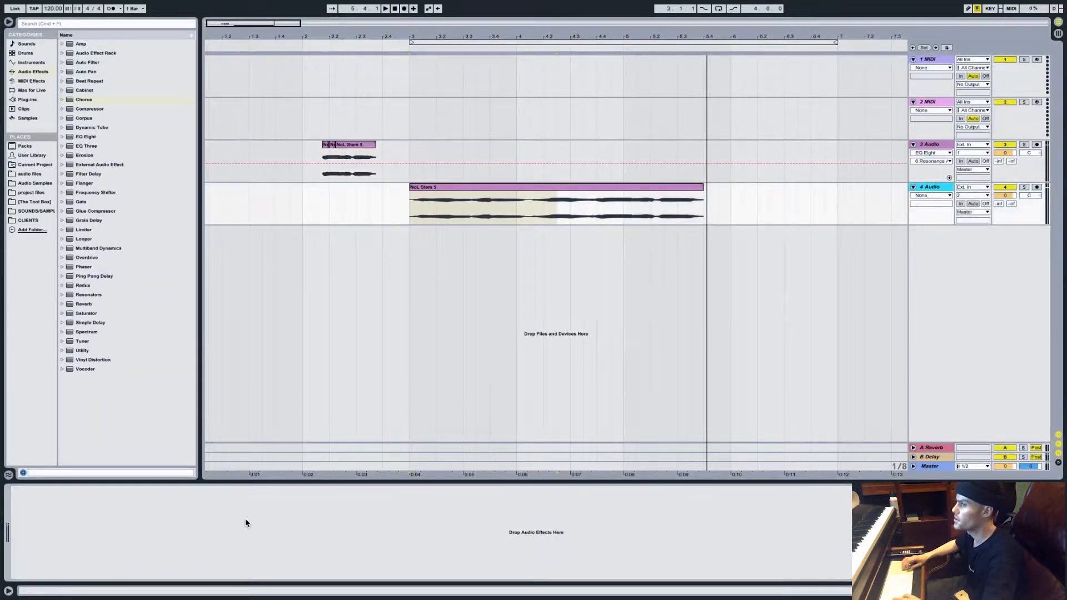
{"action": "key", "text": "super+v"}
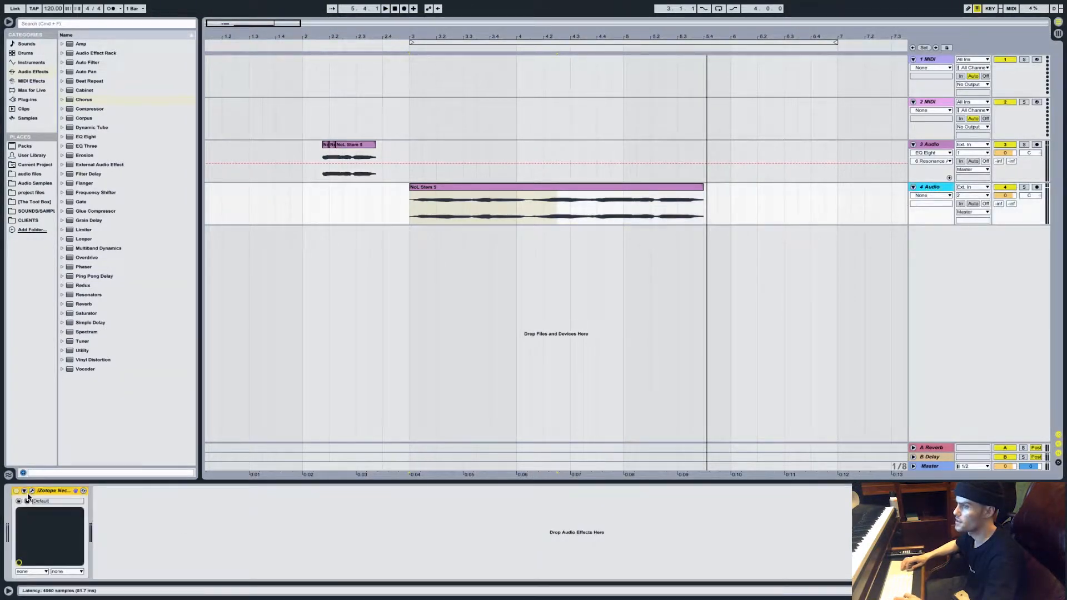
Open the copied Nectar 2, dismiss its preset manager, and set the pitch scale root to C after trying C#, auditioning each
{"action": "left_click", "coordinate": [31, 492]}
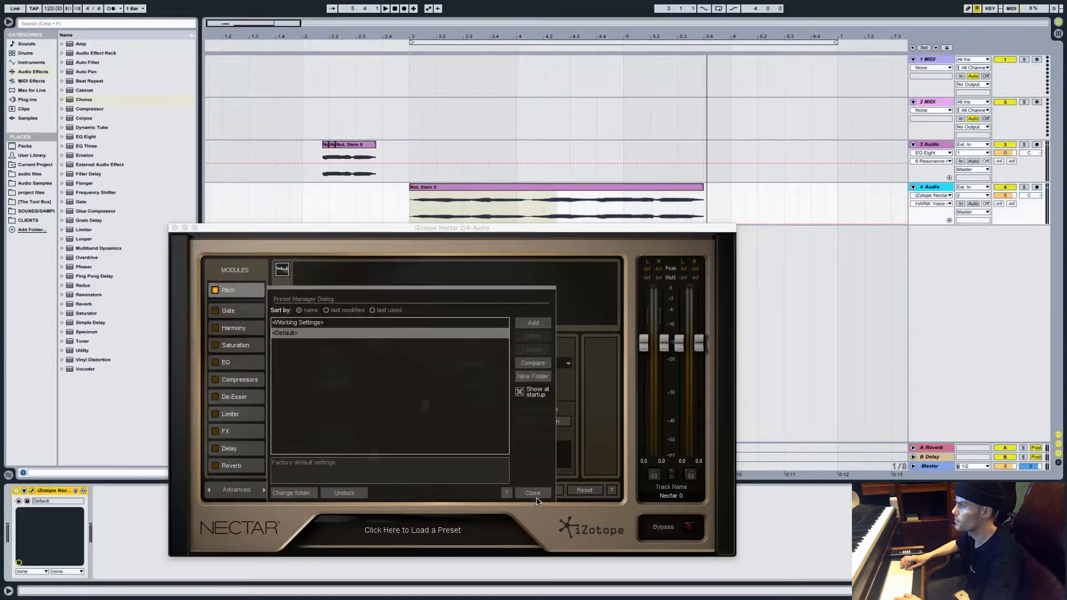
{"action": "left_click", "coordinate": [536, 496]}
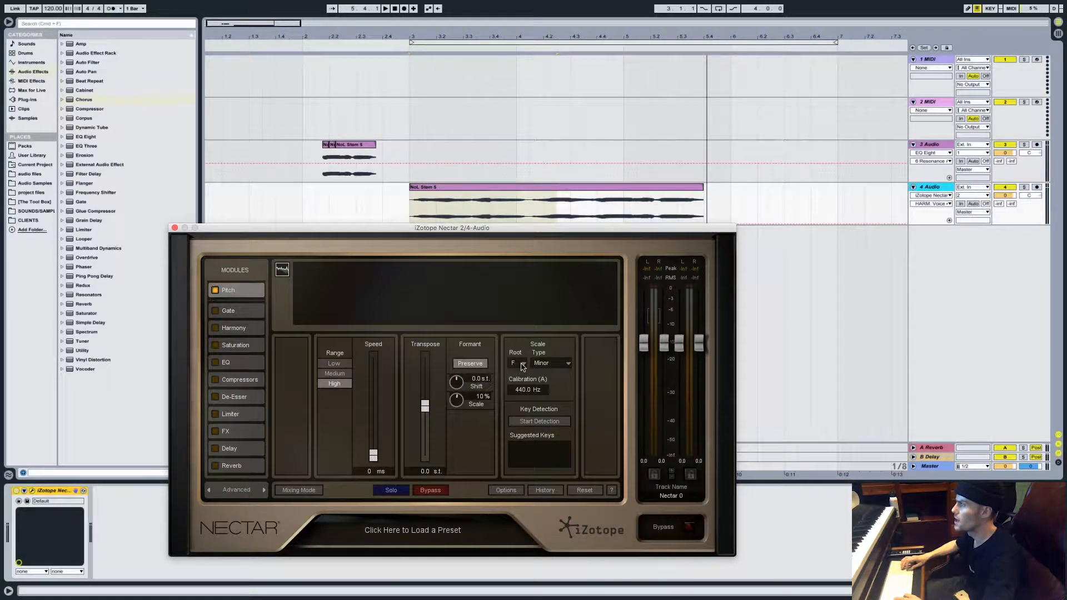
{"action": "left_click", "coordinate": [523, 364]}
{"action": "left_click", "coordinate": [514, 387]}
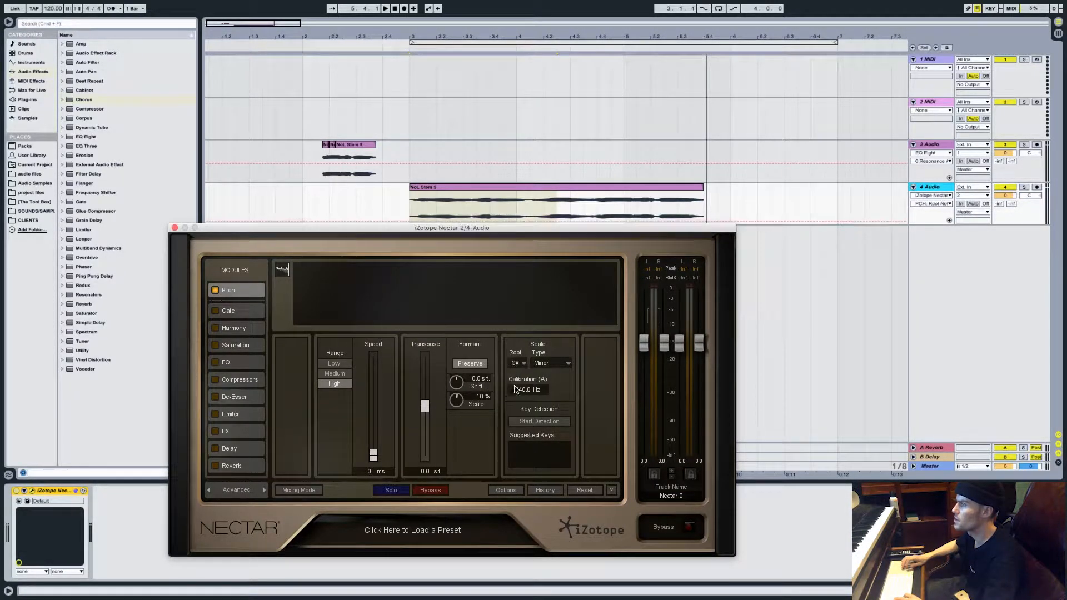
{"action": "key", "text": "space"}
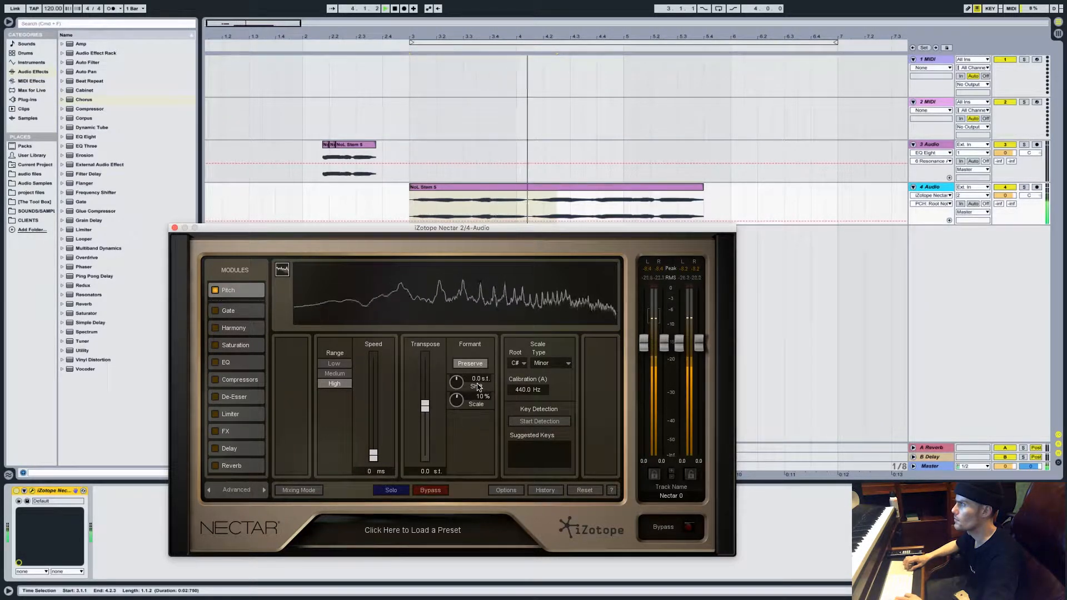
{"action": "left_click", "coordinate": [512, 365]}
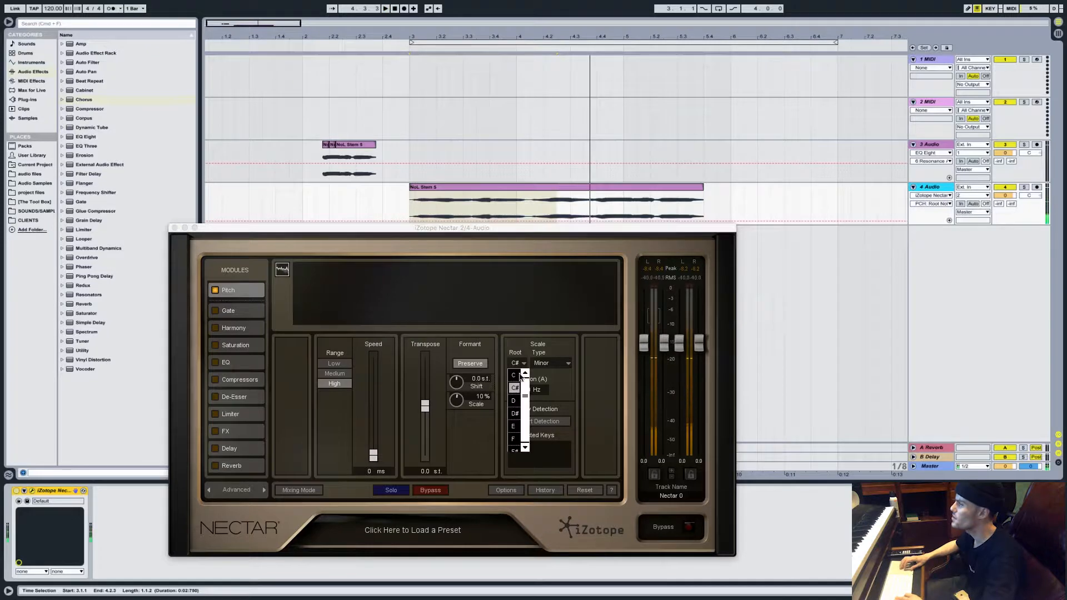
{"action": "left_click", "coordinate": [517, 376]}
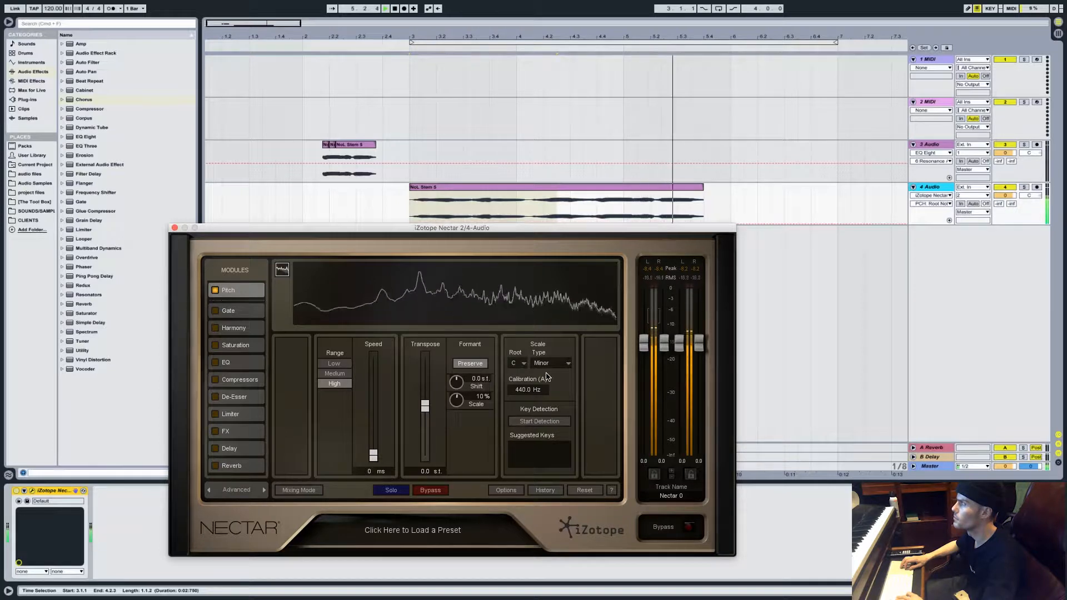
{"action": "key", "text": "space"}
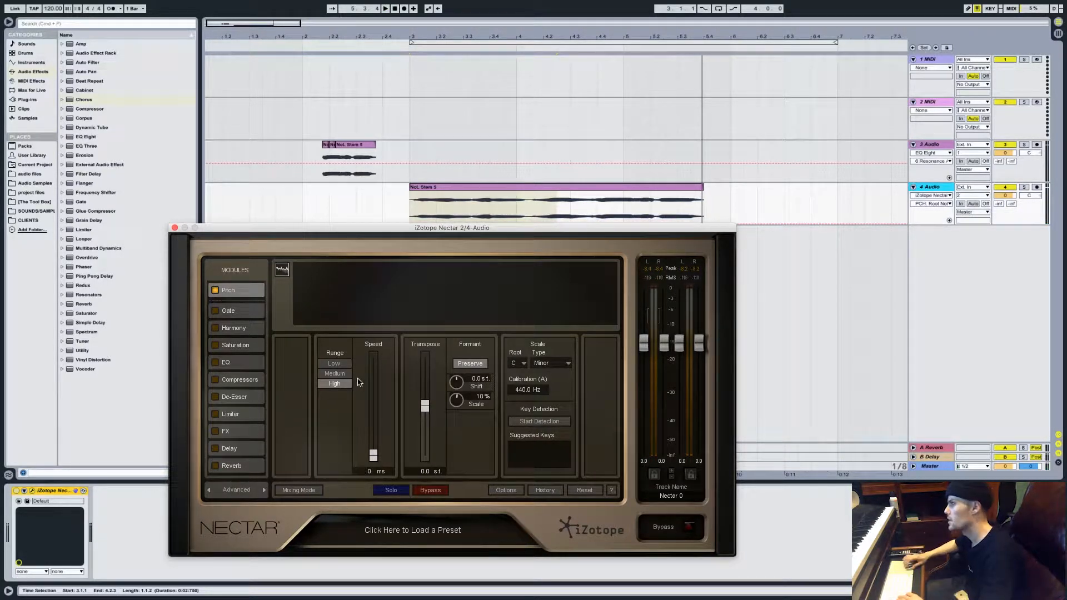
Set Nectar's pitch range to Medium and audition the 4 Audio clip
{"action": "left_click", "coordinate": [336, 364]}
{"action": "left_click", "coordinate": [335, 373]}
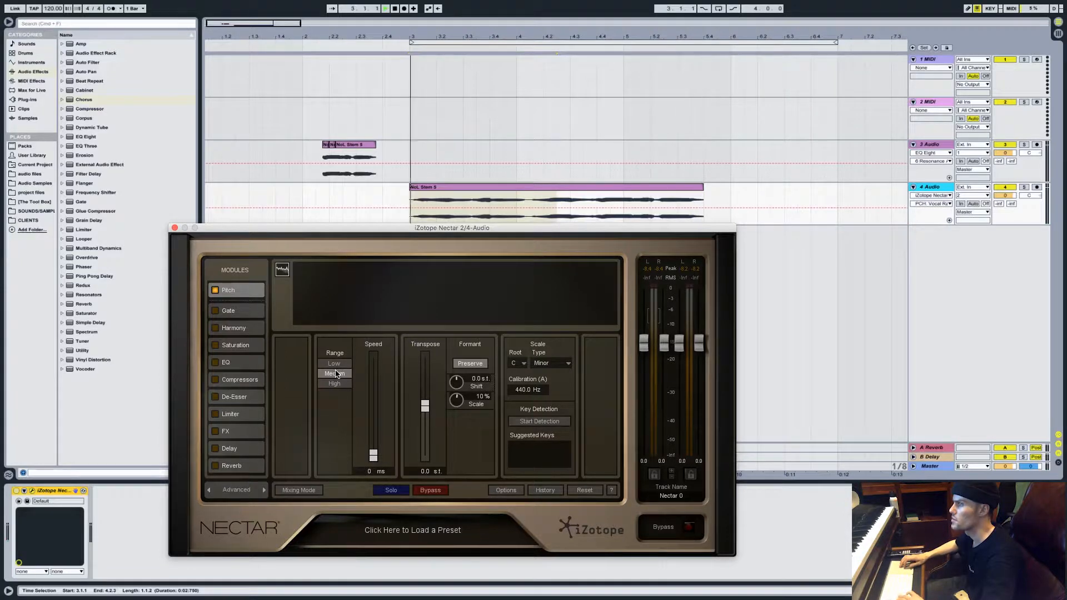
{"action": "key", "text": "space"}
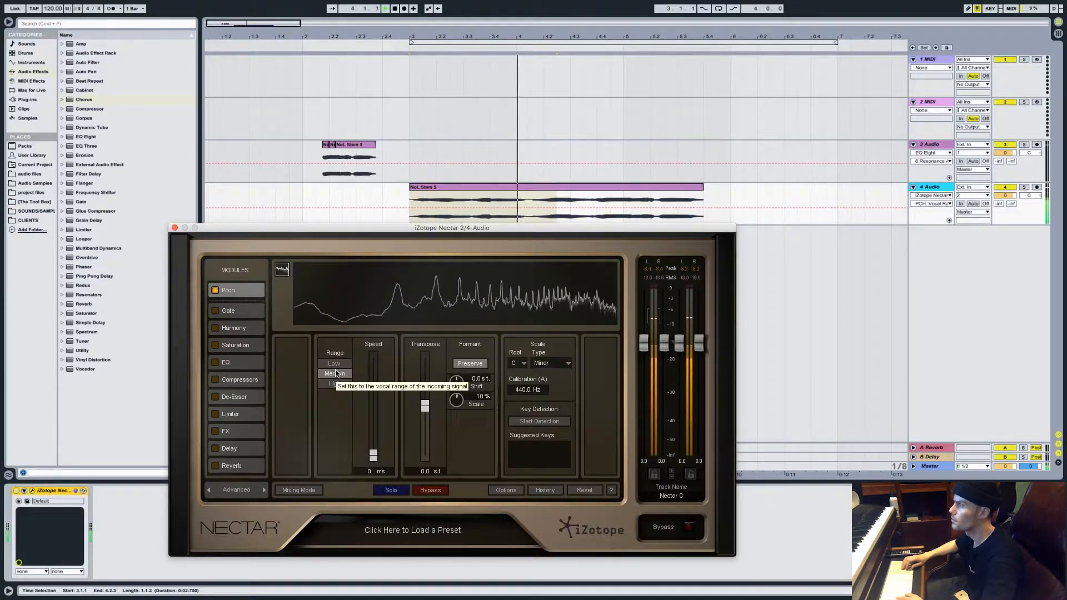
{"action": "key", "text": "space"}
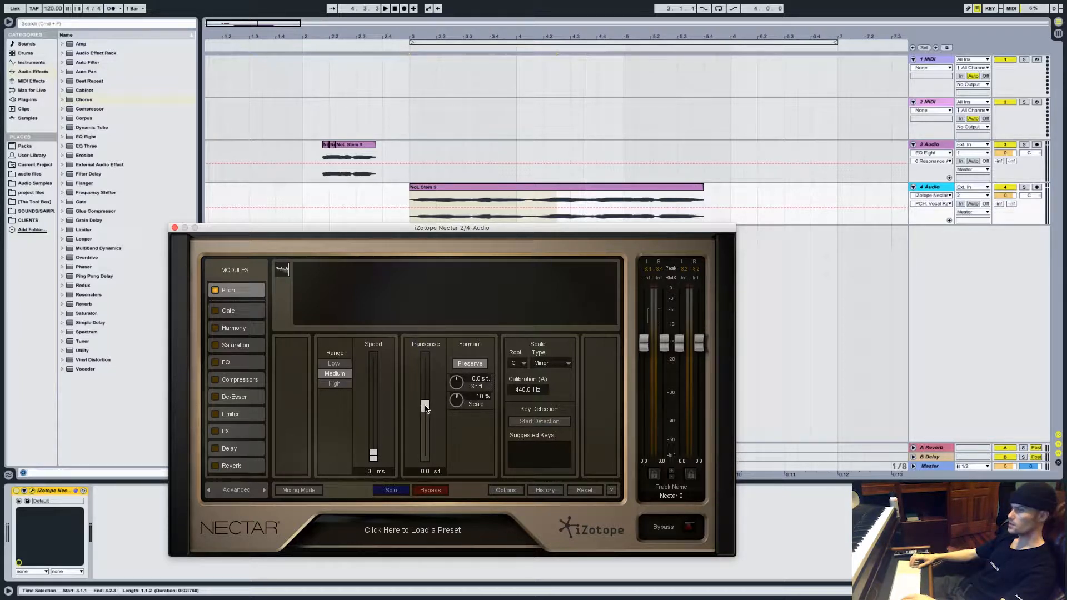
Set Nectar's pitch transpose to +12.0 st and its formant shift to -7.7 st, and start playback
{"action": "left_click_drag", "start_coordinate": [425, 407], "coordinate": [427, 254]}
{"action": "mouse_move", "coordinate": [457, 383]}
{"action": "left_mouse_down"}
{"action": "mouse_move", "coordinate": [453, 401]}
{"action": "mouse_move", "coordinate": [457, 382]}
{"action": "left_mouse_up"}
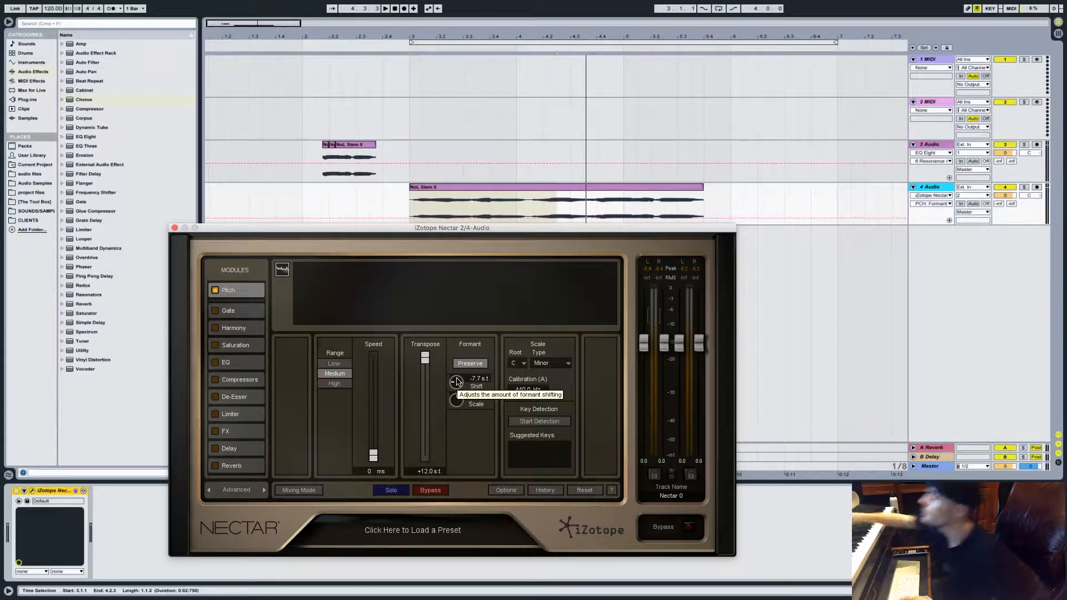
{"action": "key", "text": "space"}
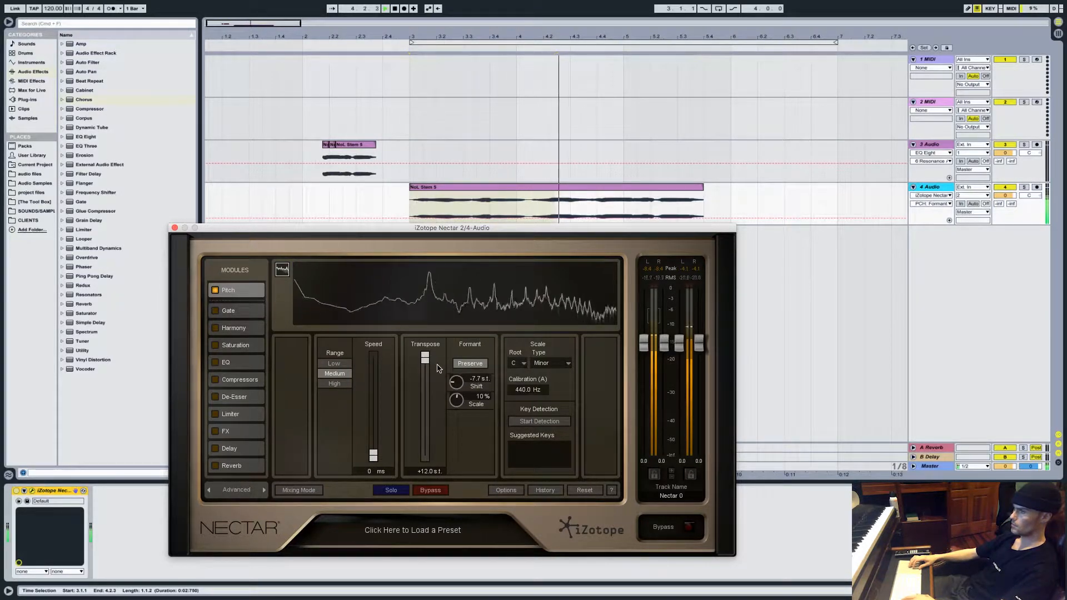
Try formant shifts of -12.0 st and -9.4 st in Nectar while auditioning the clip
{"action": "left_click_drag", "start_coordinate": [456, 381], "coordinate": [455, 397]}
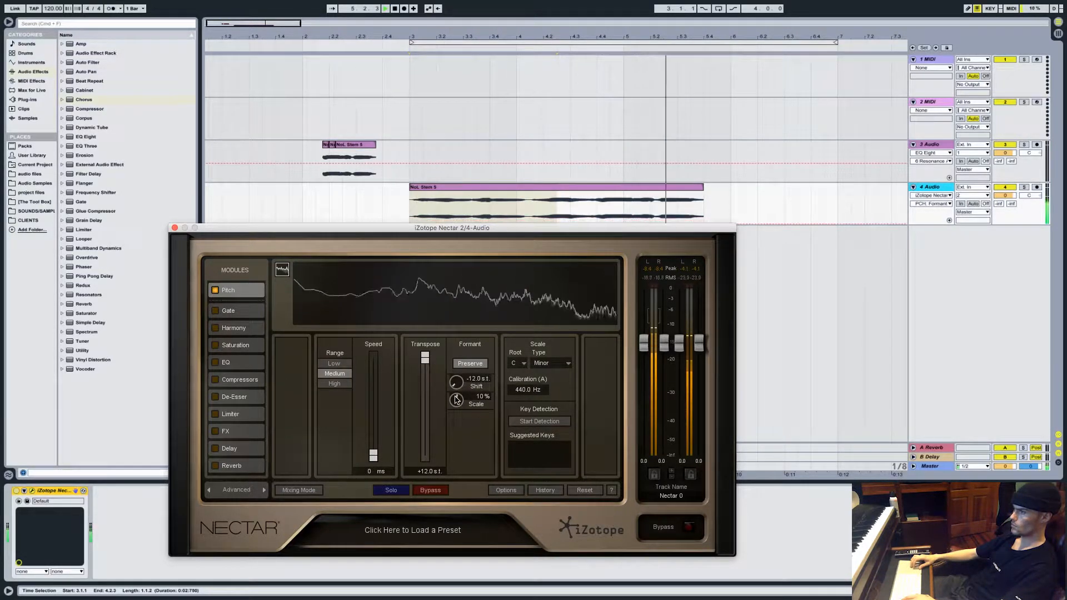
{"action": "key", "text": "space"}
{"action": "key", "text": "space"}
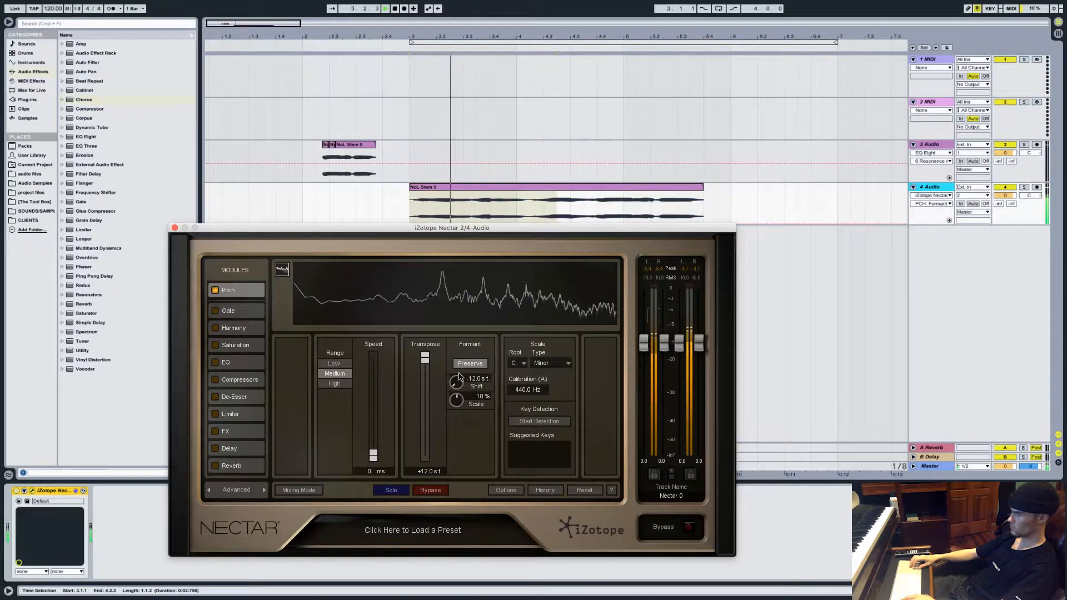
{"action": "left_click_drag", "start_coordinate": [457, 383], "coordinate": [457, 375]}
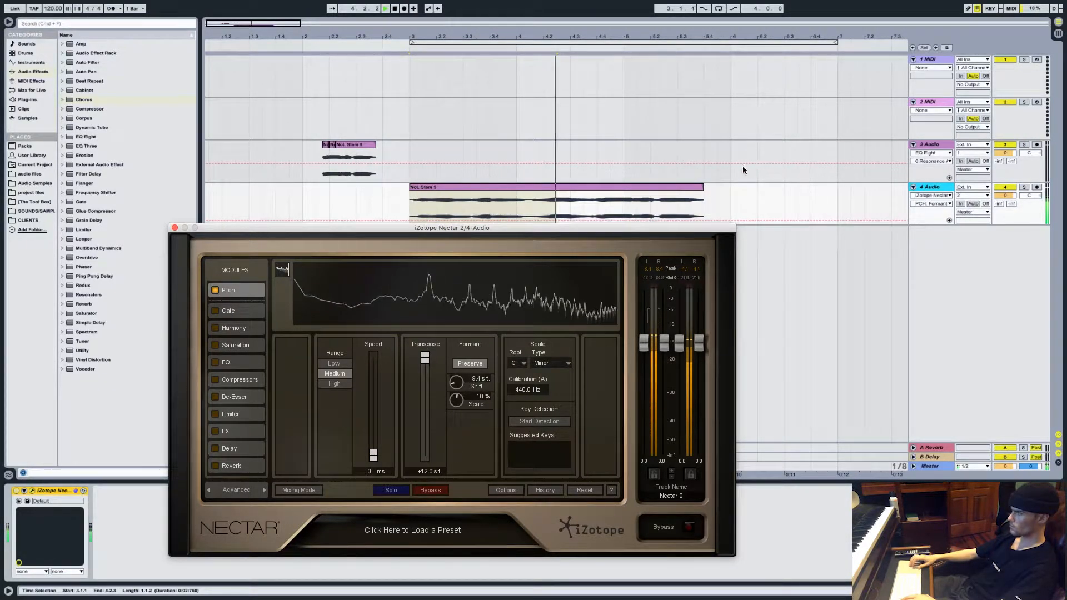
Extend the 4 Audio clip's start back to 2.2.3 and its end to 12.4.3
{"action": "left_click_drag", "start_coordinate": [702, 188], "coordinate": [930, 184]}
{"action": "scroll", "coordinate": [669, 195], "scroll_direction": "right", "scroll_amount": 5}
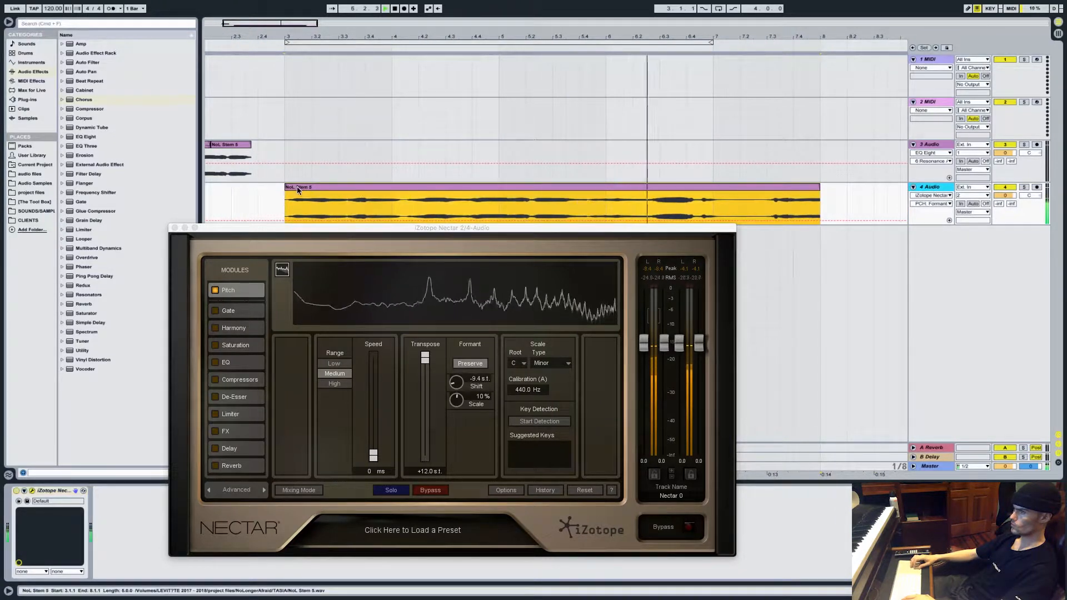
{"action": "key", "text": "space"}
{"action": "scroll", "coordinate": [298, 186], "scroll_direction": "left", "scroll_amount": 5}
{"action": "mouse_move", "coordinate": [394, 187]}
{"action": "left_mouse_down"}
{"action": "mouse_move", "coordinate": [284, 189]}
{"action": "mouse_move", "coordinate": [394, 187]}
{"action": "left_mouse_up"}
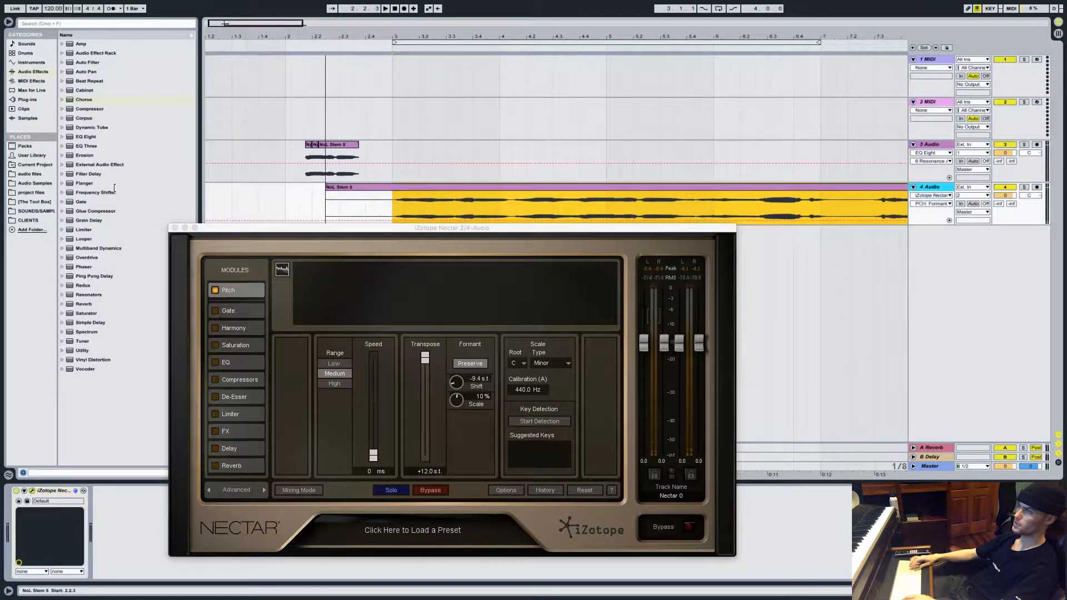
{"action": "scroll", "coordinate": [625, 209], "scroll_direction": "right", "scroll_amount": 10}
{"action": "left_click_drag", "start_coordinate": [545, 188], "coordinate": [1065, 203]}
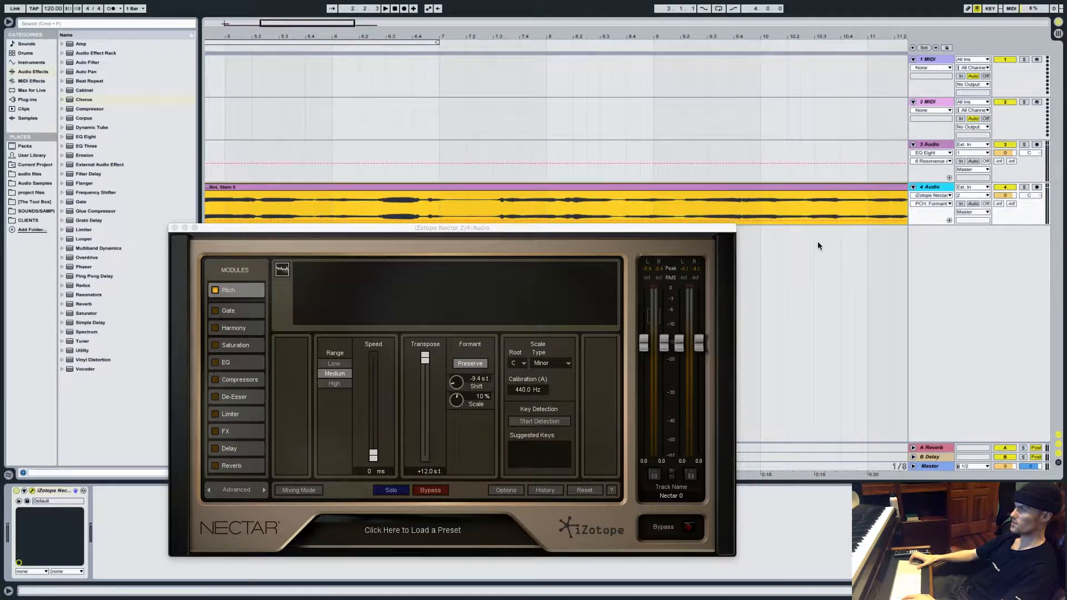
Audition the extended clip from 7.2.3 and set Nectar's formant shift to -7.7 st
{"action": "left_click", "coordinate": [482, 206]}
{"action": "key", "text": "space"}
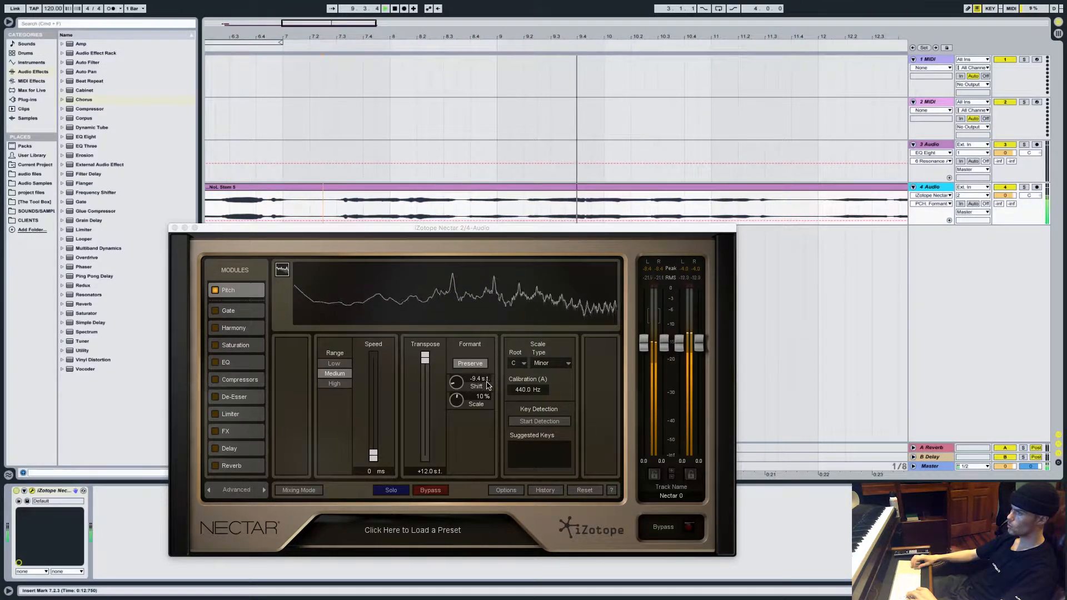
{"action": "left_click_drag", "start_coordinate": [487, 385], "coordinate": [455, 380]}
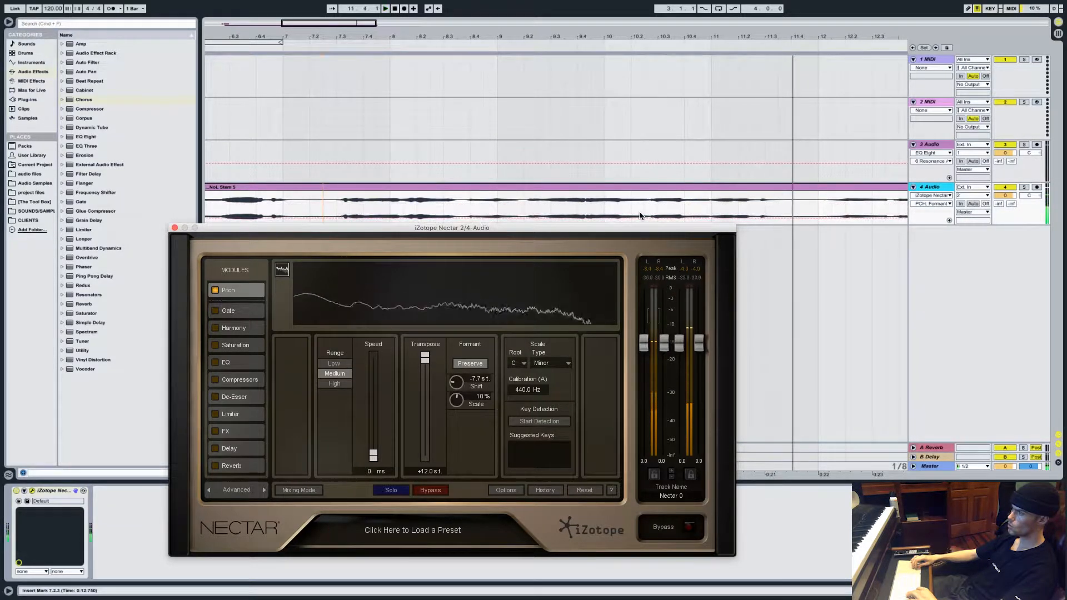
{"action": "key", "text": "space"}
Extend the end of the 4 Audio clip to 31.1.1
{"action": "scroll", "coordinate": [639, 215], "scroll_direction": "left", "scroll_amount": 10}
{"action": "scroll", "coordinate": [416, 200], "scroll_direction": "right", "scroll_amount": 10}
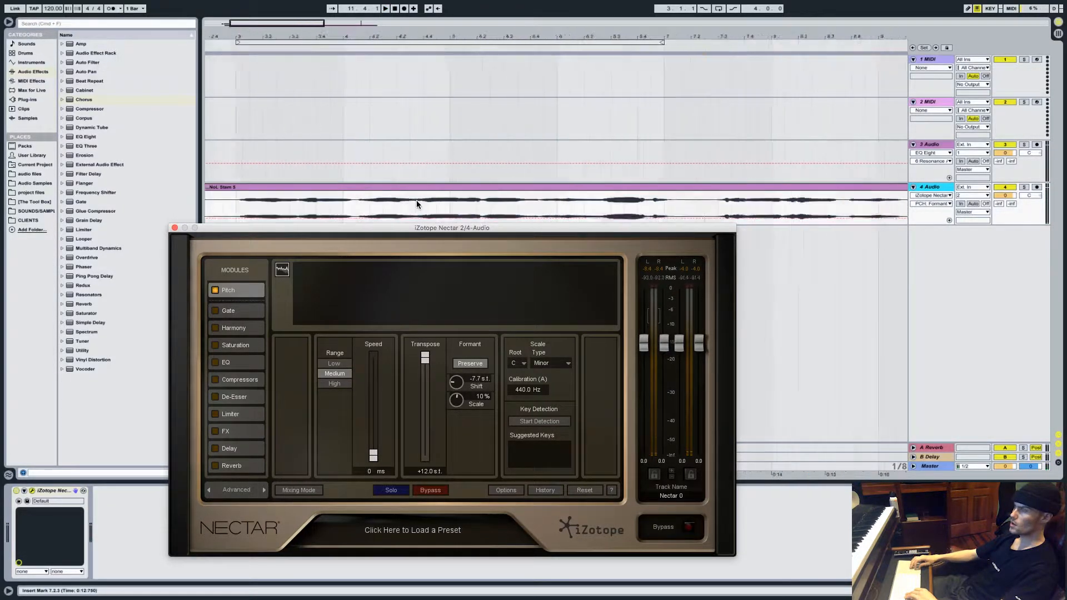
{"action": "left_click_drag", "start_coordinate": [372, 26], "coordinate": [709, 230]}
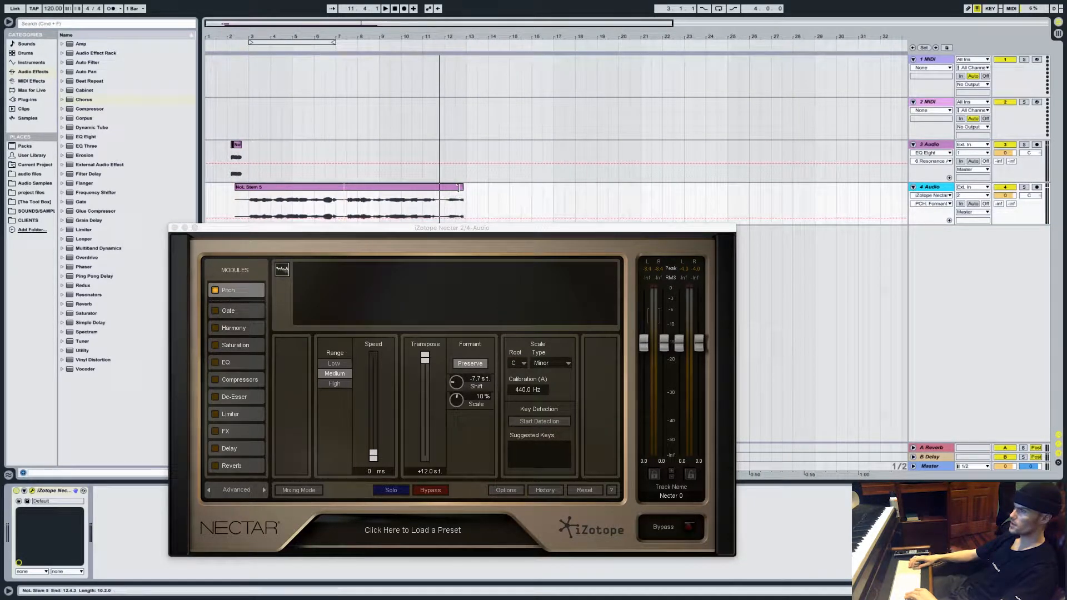
{"action": "left_click_drag", "start_coordinate": [463, 189], "coordinate": [862, 215]}
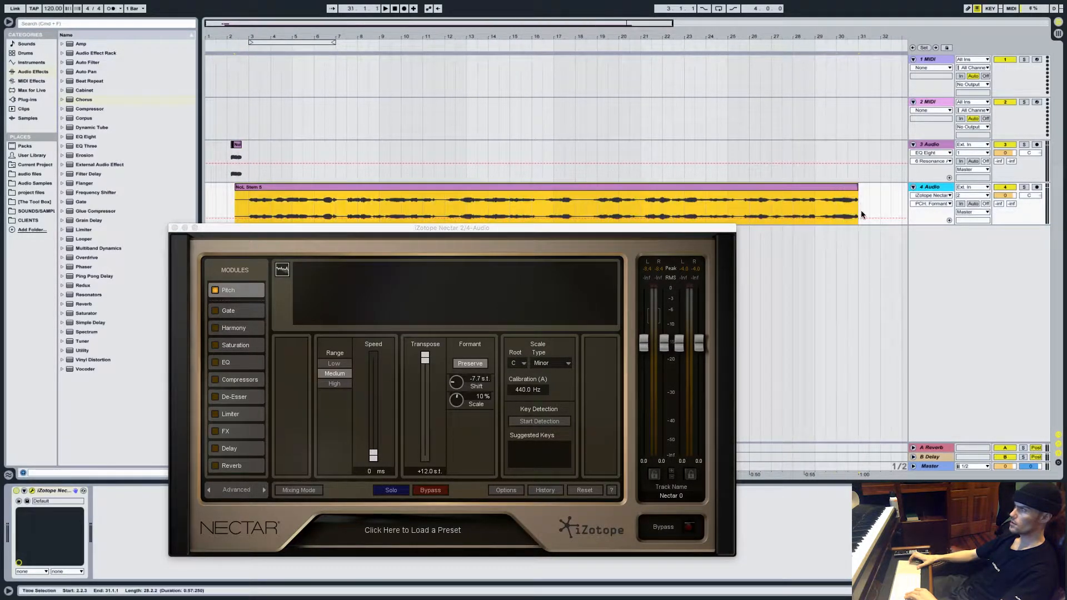
Audition the clip from 26.1.1 and extend its end to 49.1.1
{"action": "left_click", "coordinate": [746, 204]}
{"action": "scroll", "coordinate": [746, 204], "scroll_direction": "right", "scroll_amount": 5}
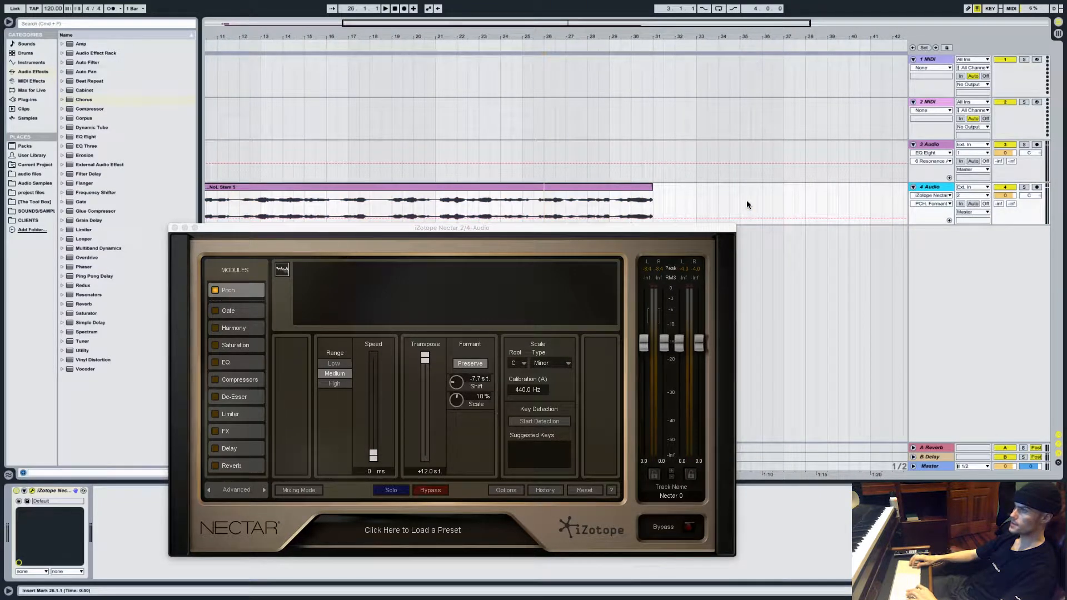
{"action": "key", "text": "space"}
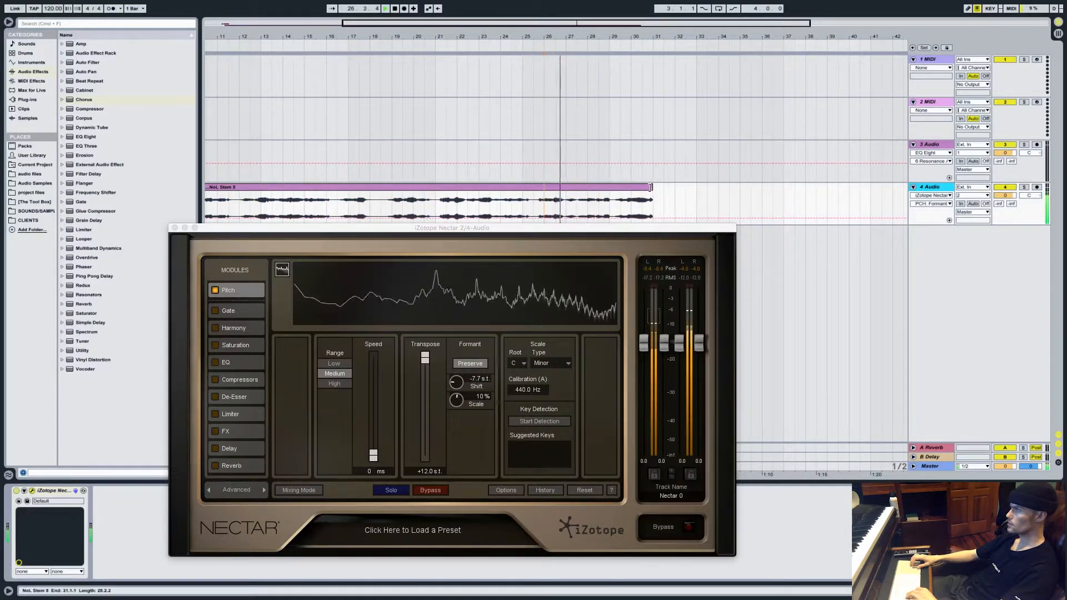
{"action": "left_click_drag", "start_coordinate": [651, 187], "coordinate": [1029, 189]}
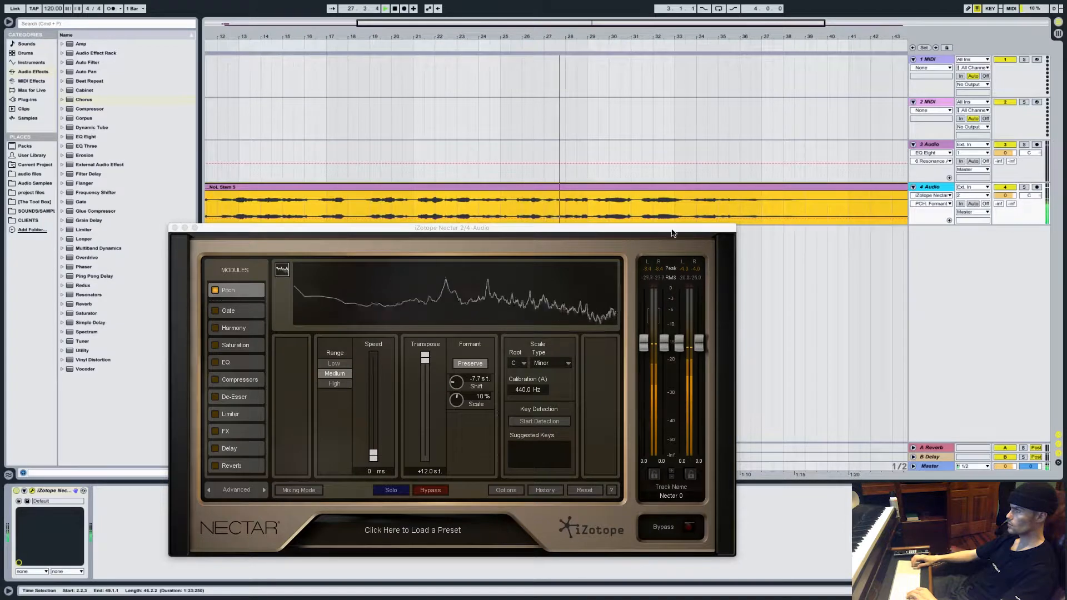
Audition the 4 Audio clip from 23.3.1 through the passage around bar 25
{"action": "left_click", "coordinate": [473, 201]}
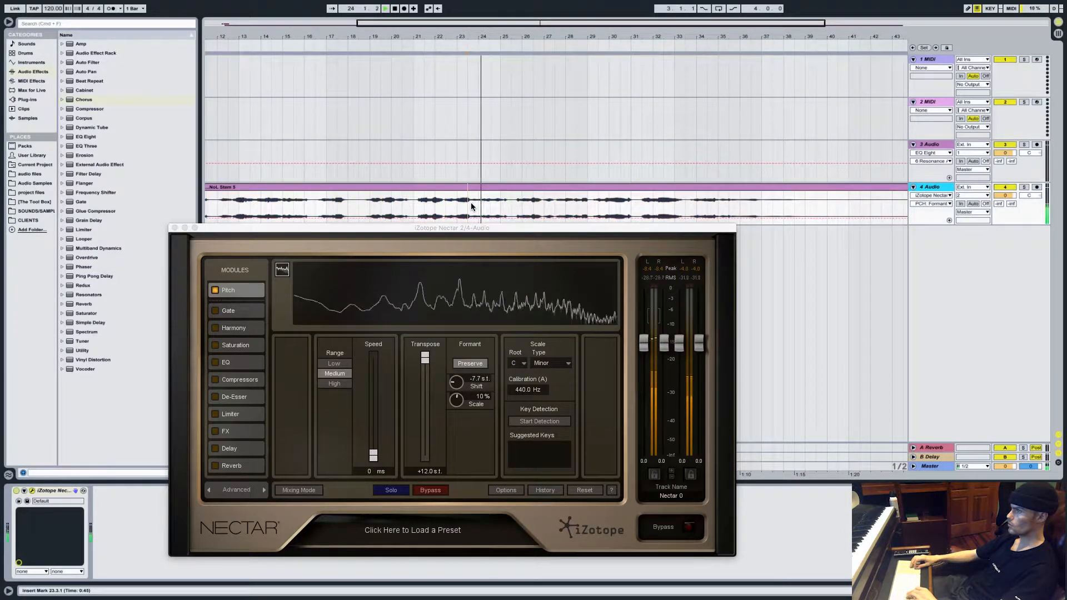
{"action": "left_click_drag", "start_coordinate": [535, 23], "coordinate": [537, 67]}
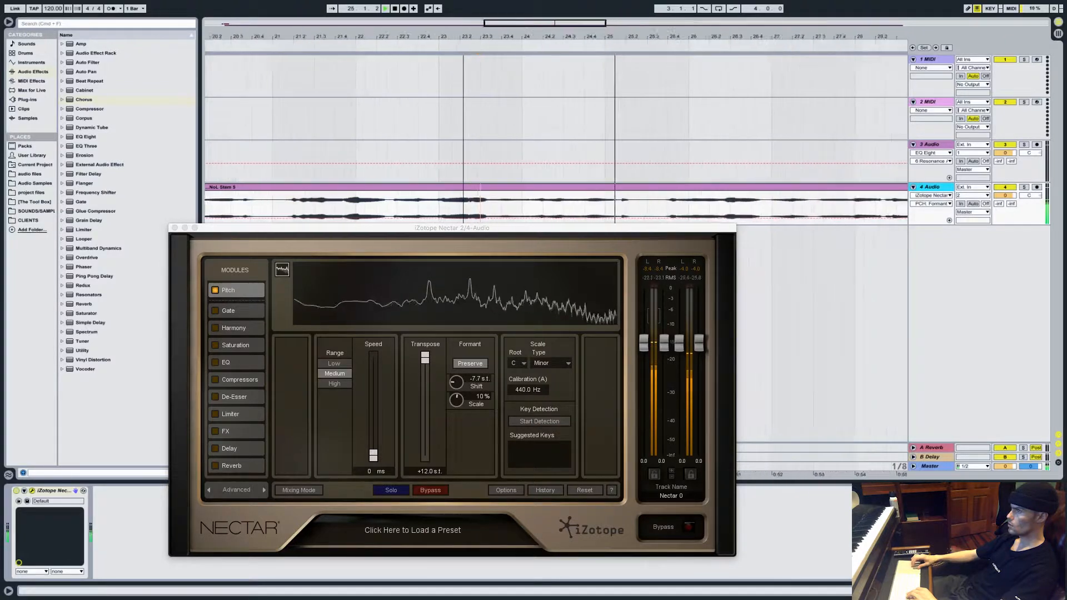
{"action": "key", "text": "space"}
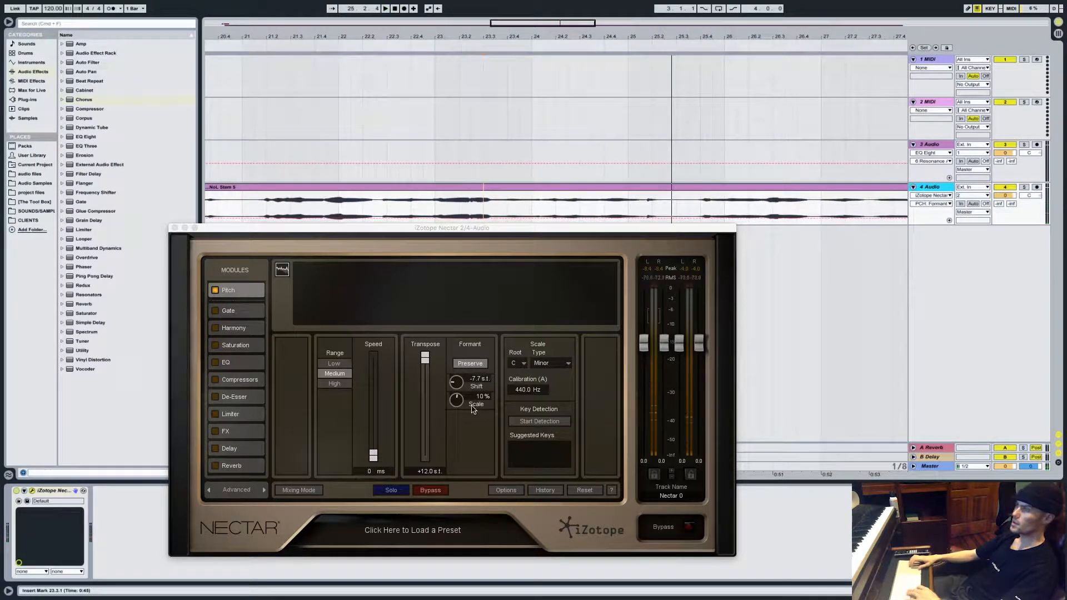
{"action": "left_click", "coordinate": [463, 382]}
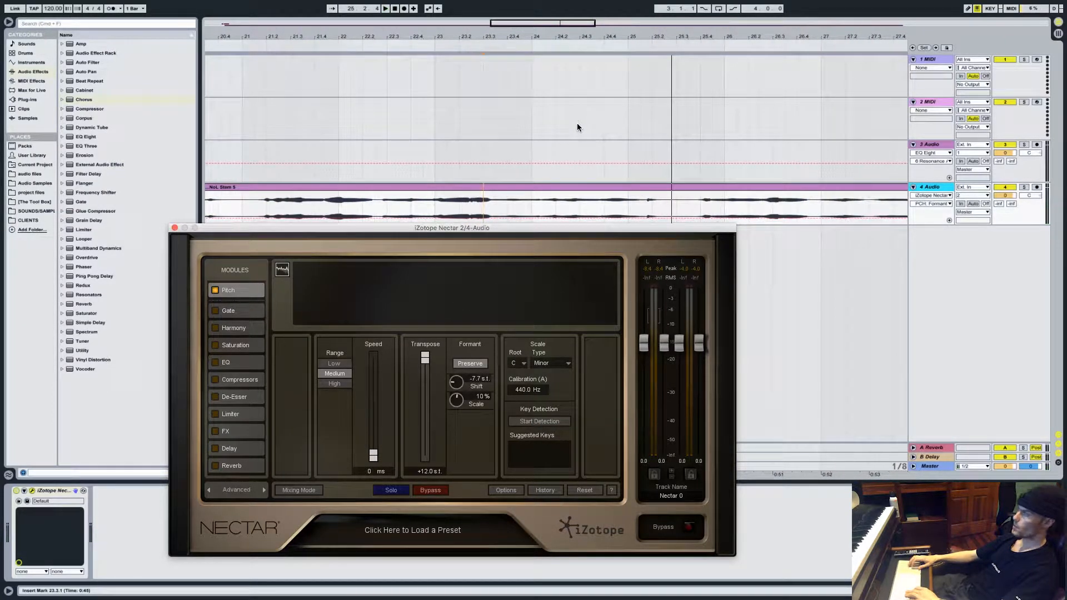
Set Nectar's formant shift to -12.0 st and automate a rise from 23.3 to a peak at bar 24, falling back by about 24.3
{"action": "left_click_drag", "start_coordinate": [543, 232], "coordinate": [658, 252]}
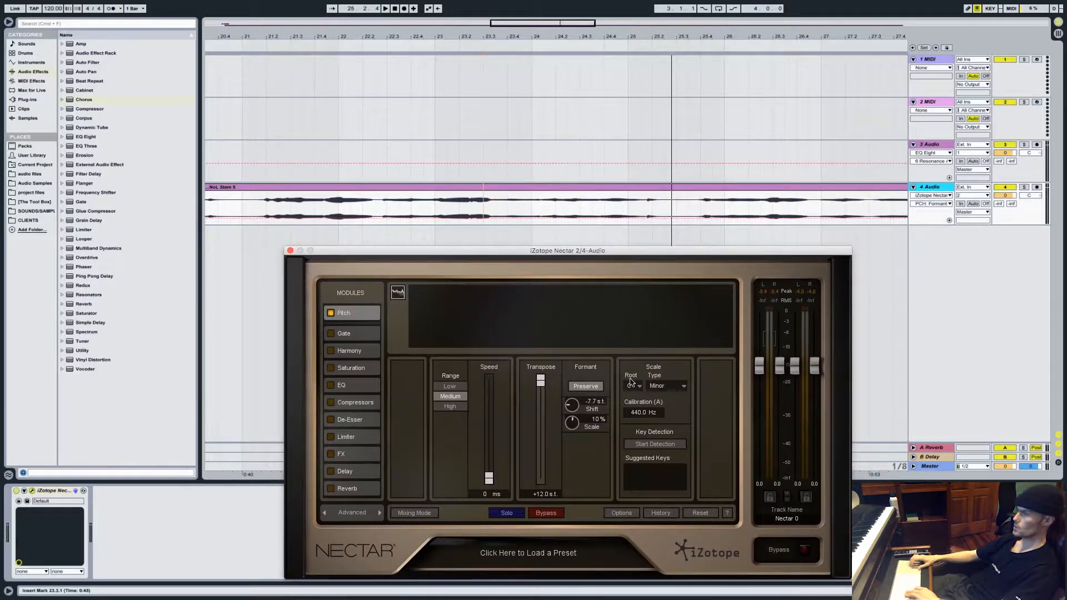
{"action": "left_click_drag", "start_coordinate": [570, 406], "coordinate": [566, 425]}
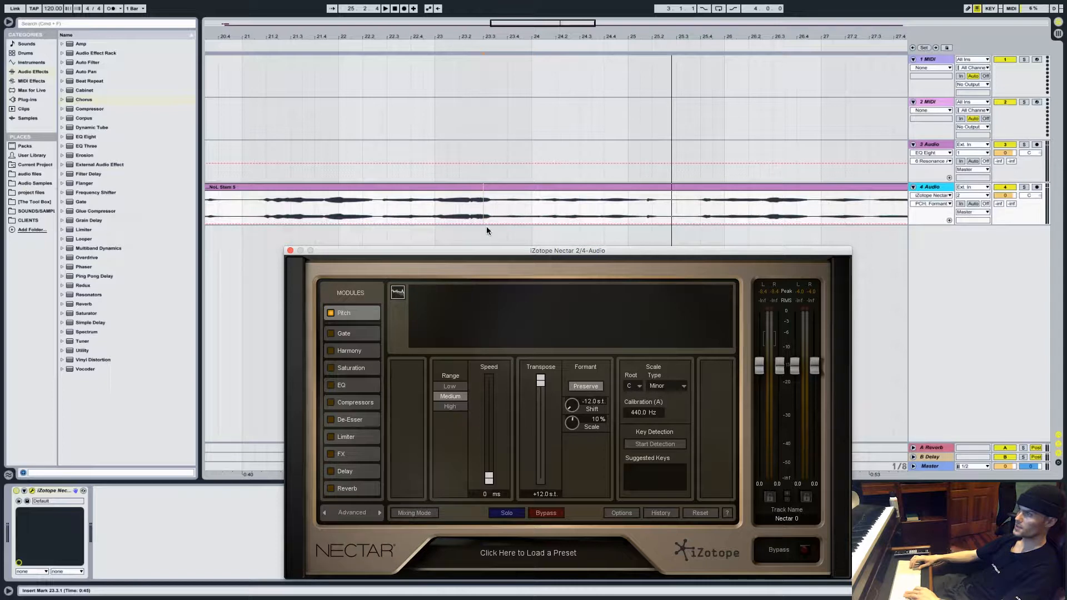
{"action": "left_click", "coordinate": [486, 223]}
{"action": "left_click_drag", "start_coordinate": [508, 221], "coordinate": [626, 222]}
{"action": "key", "text": "space"}
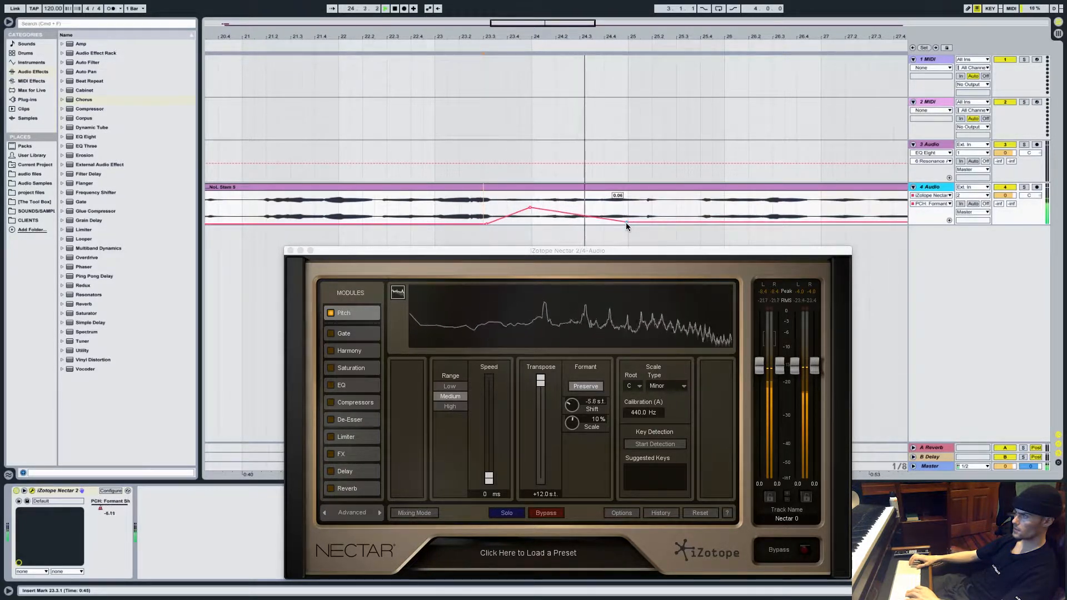
{"action": "left_click_drag", "start_coordinate": [626, 222], "coordinate": [578, 224]}
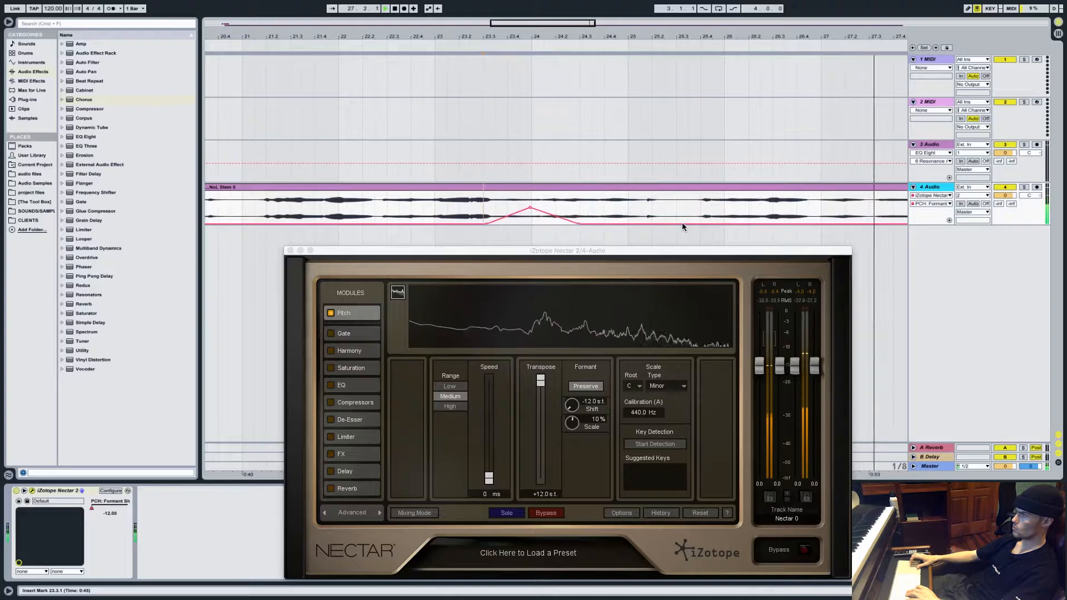
Automate a second, longer formant rise peaking around 26.2 and falling back just before bar 27, audition it, and close the Nectar window
{"action": "left_click_drag", "start_coordinate": [682, 222], "coordinate": [811, 223]}
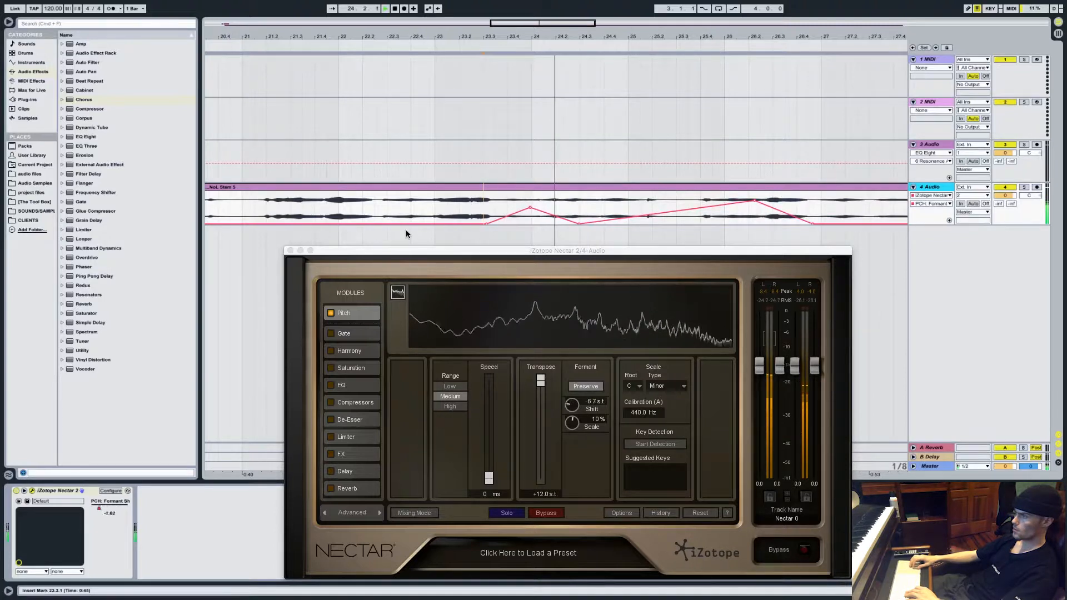
{"action": "key", "text": "space"}
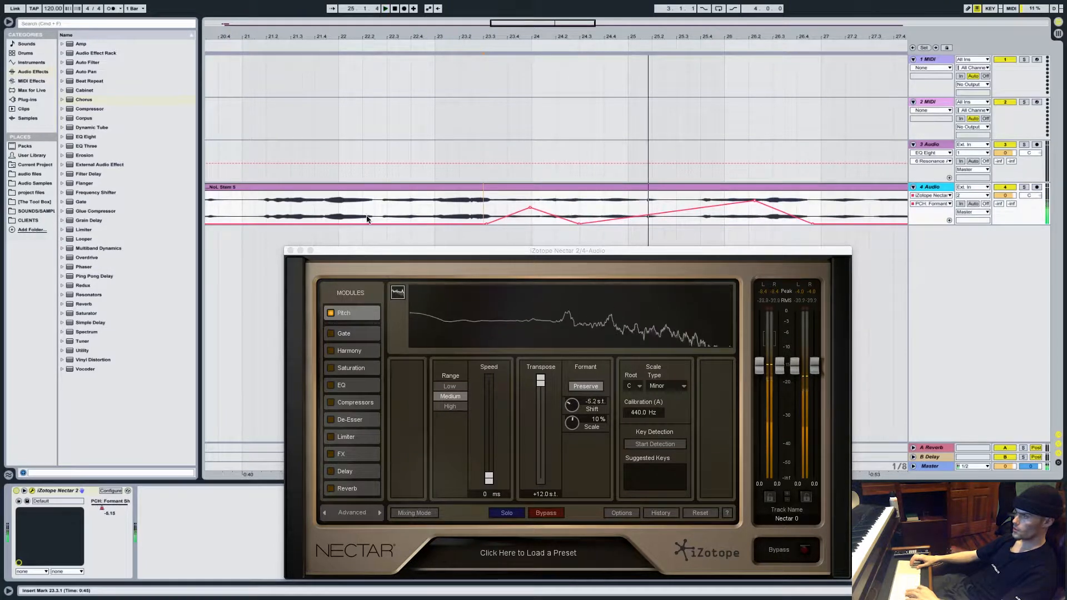
{"action": "left_click", "coordinate": [290, 250]}
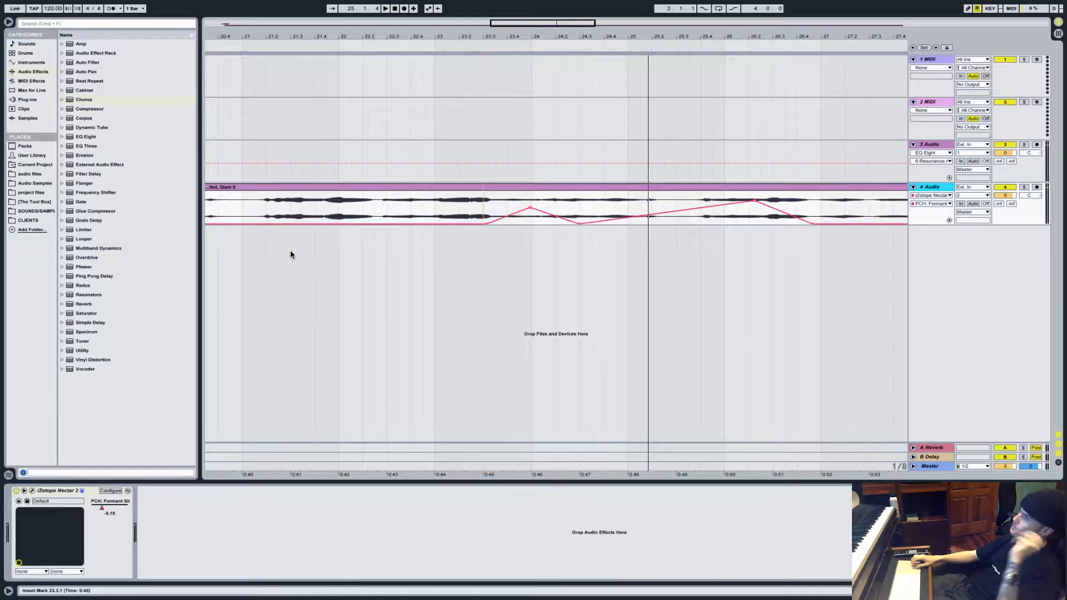
Insert a new audio track below 4 Audio, set its input to Resampling, and arm it for recording
{"action": "left_click", "coordinate": [933, 188]}
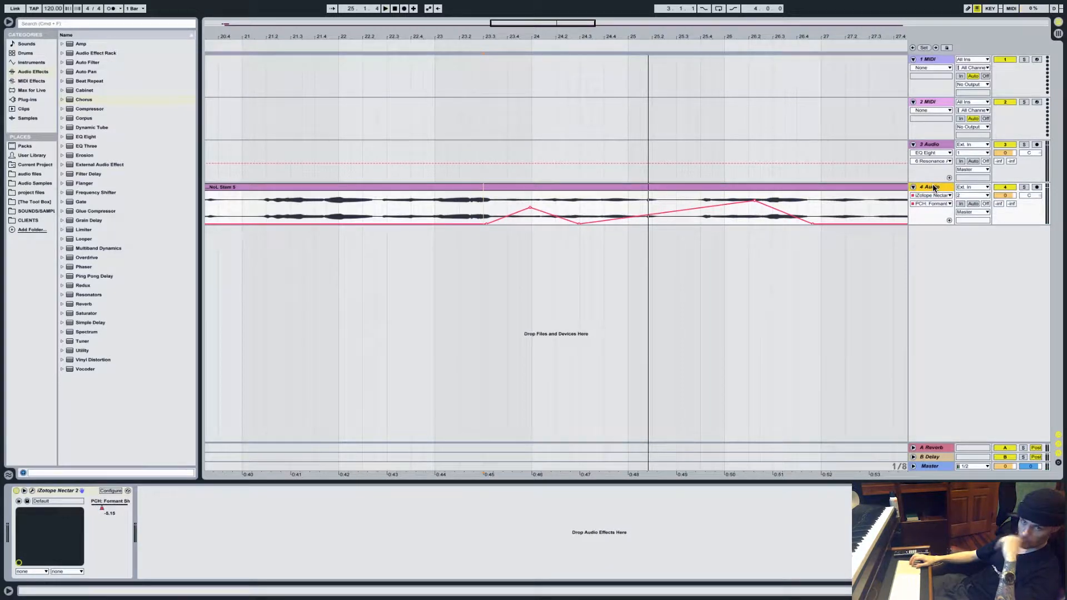
{"action": "scroll", "coordinate": [445, 197], "scroll_direction": "right", "scroll_amount": 3}
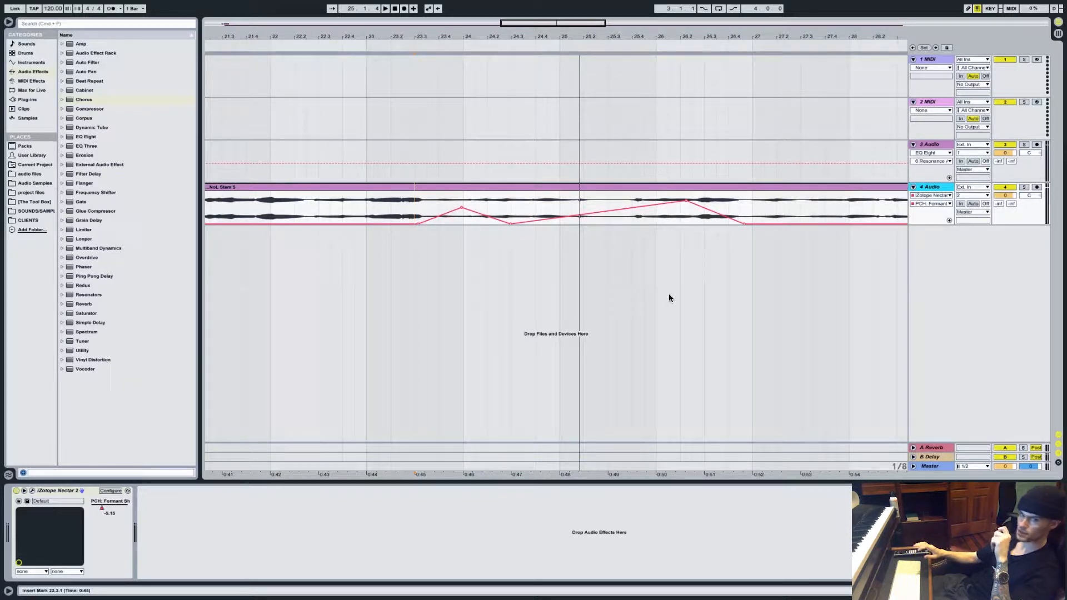
{"action": "left_click", "coordinate": [926, 186]}
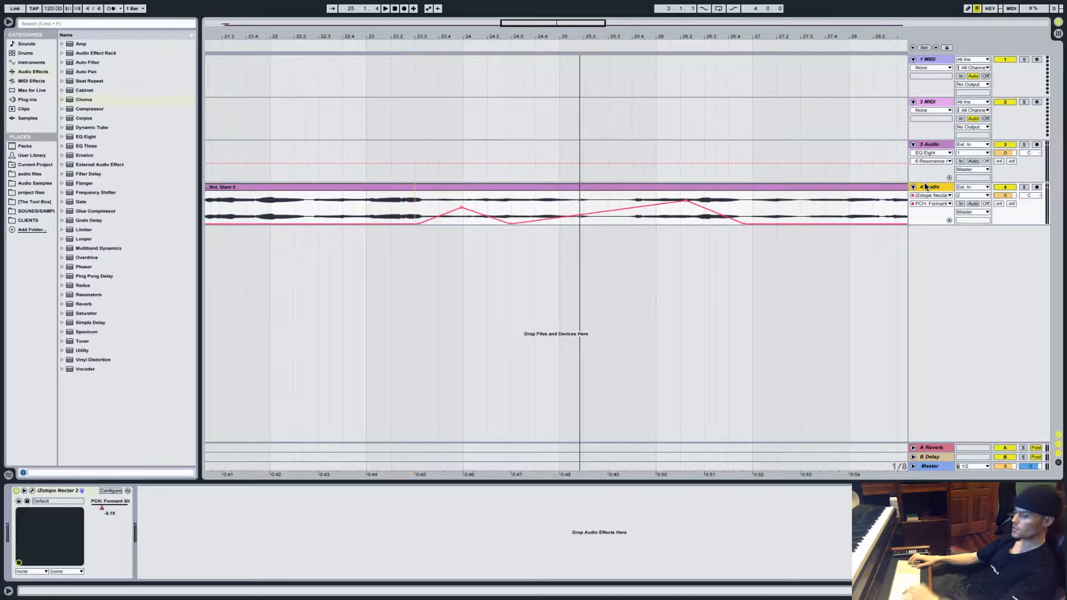
{"action": "key", "text": "ctrl+t"}
{"action": "left_click", "coordinate": [988, 231]}
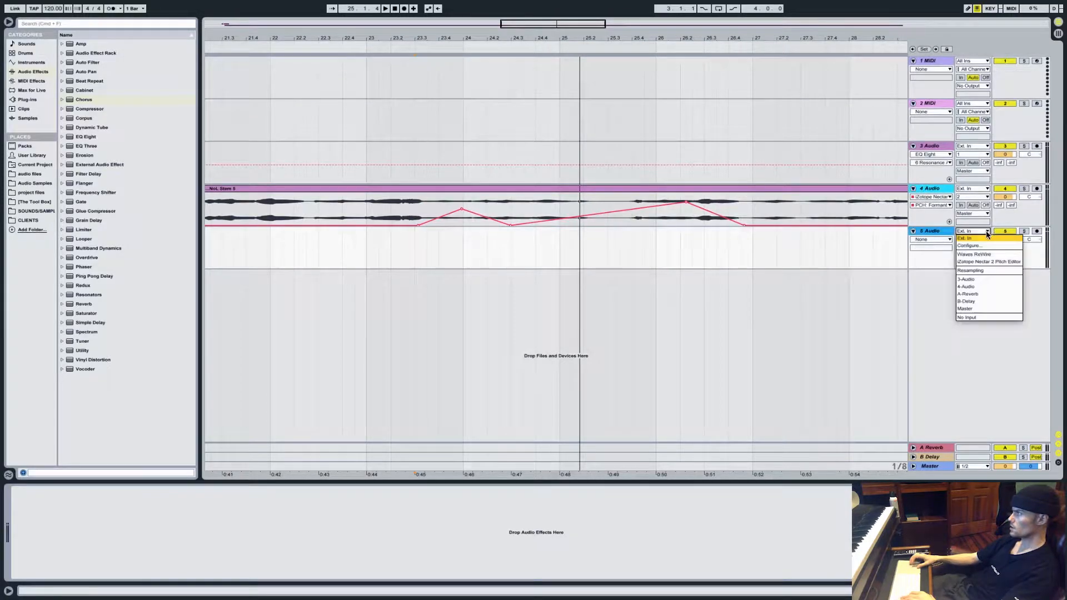
{"action": "left_click", "coordinate": [978, 273]}
{"action": "left_click", "coordinate": [1037, 231]}
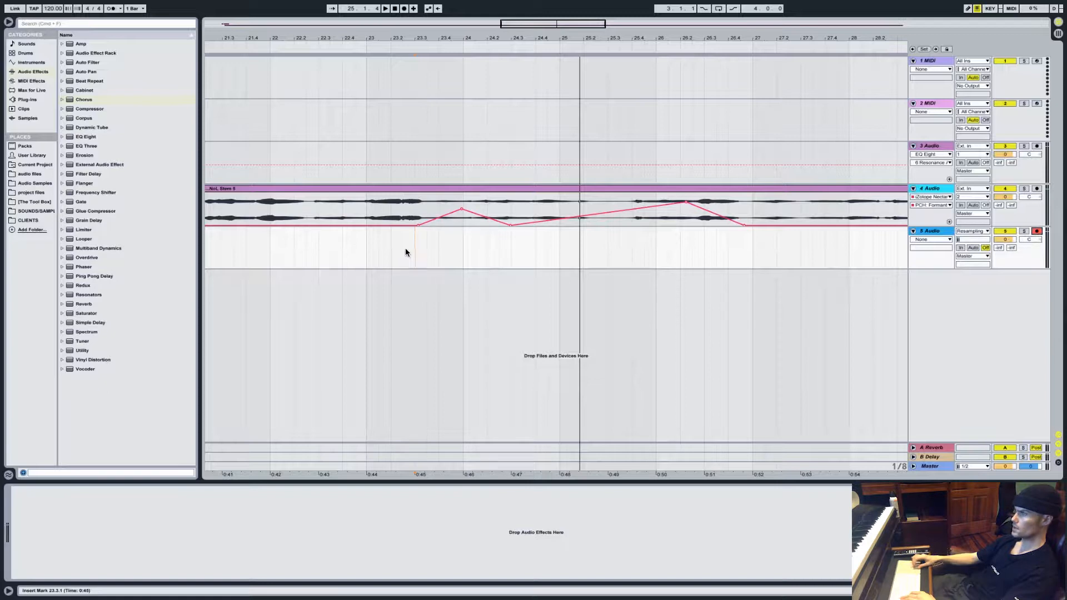
Try resampling the formant-automated passage onto 5 Audio from about bar 23 to 27, and delete the recorded clip
{"action": "left_click", "coordinate": [405, 9]}
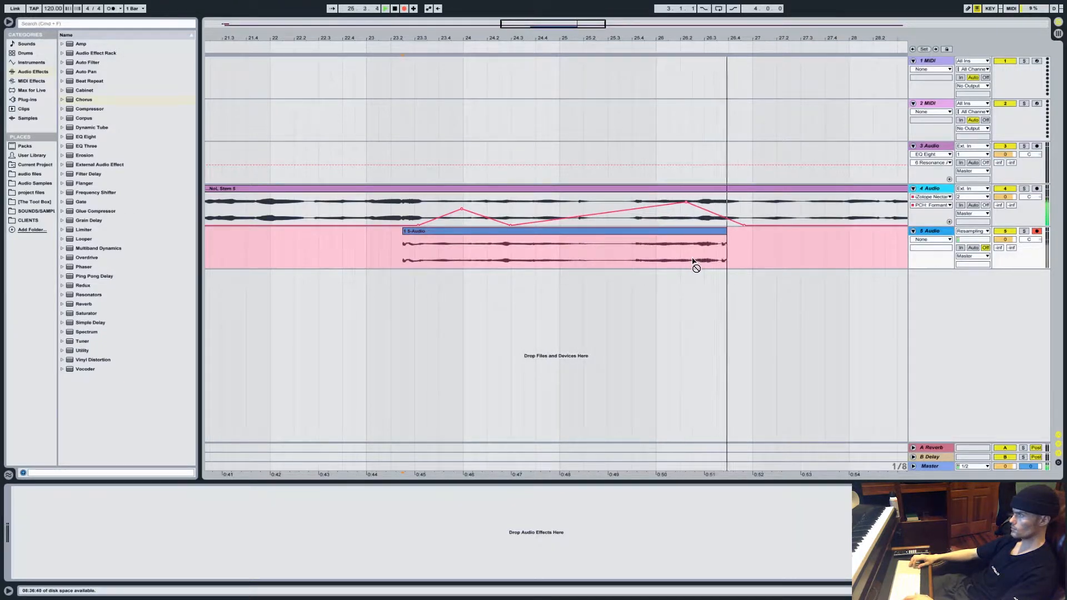
{"action": "key", "text": "space"}
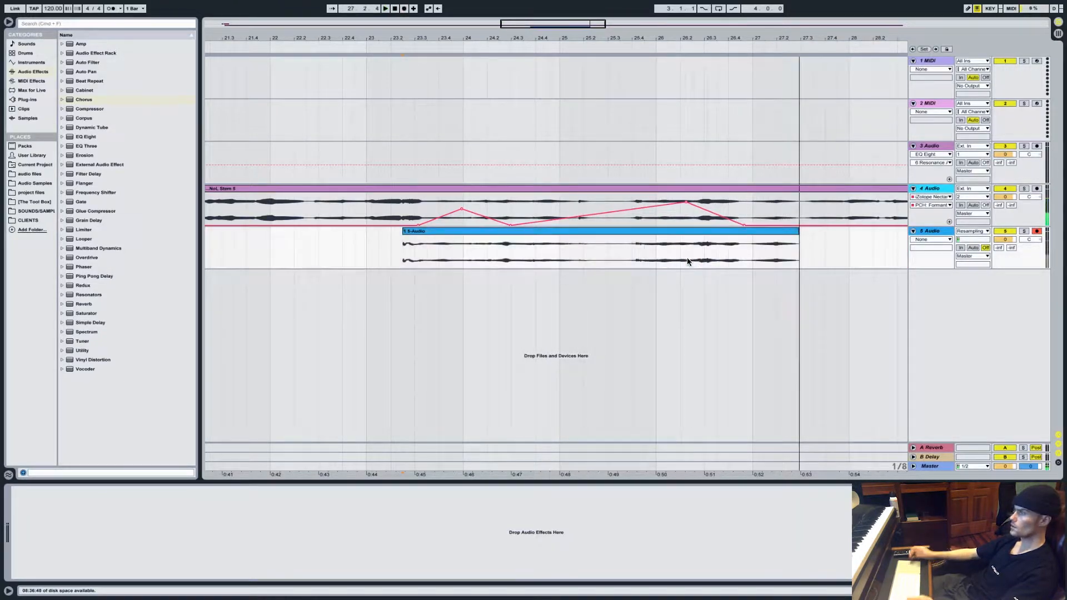
{"action": "left_click", "coordinate": [738, 233]}
{"action": "key", "text": "Delete"}
Split the 4 Audio clip at 26.2.3, 26.2.4 and 26.3.1 into two sixteenth-note slices
{"action": "left_click_drag", "start_coordinate": [709, 221], "coordinate": [695, 221]}
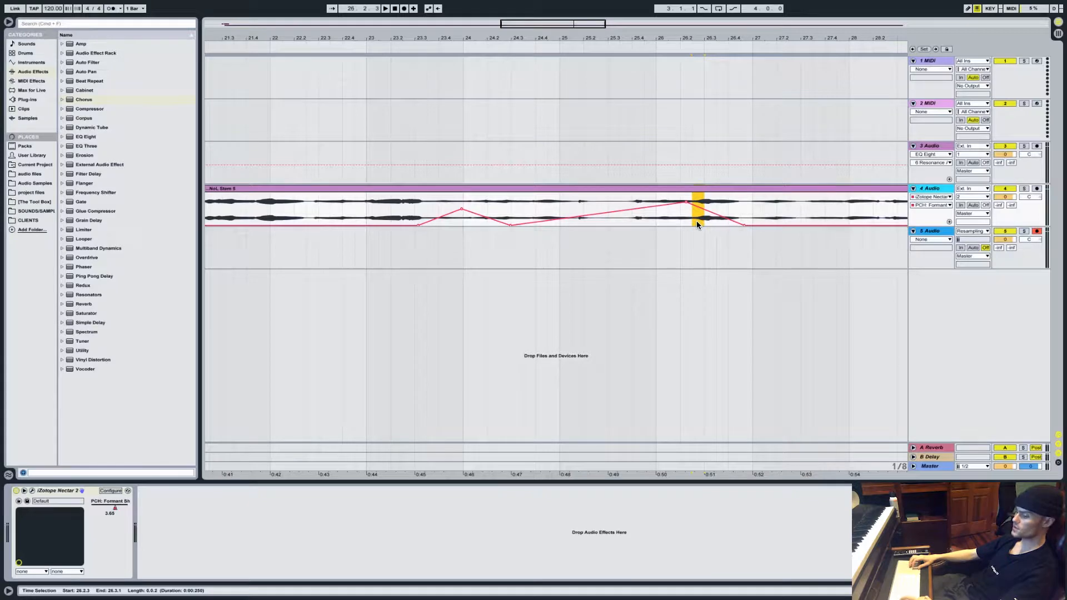
{"action": "scroll", "coordinate": [565, 78], "scroll_direction": "left", "scroll_amount": 20}
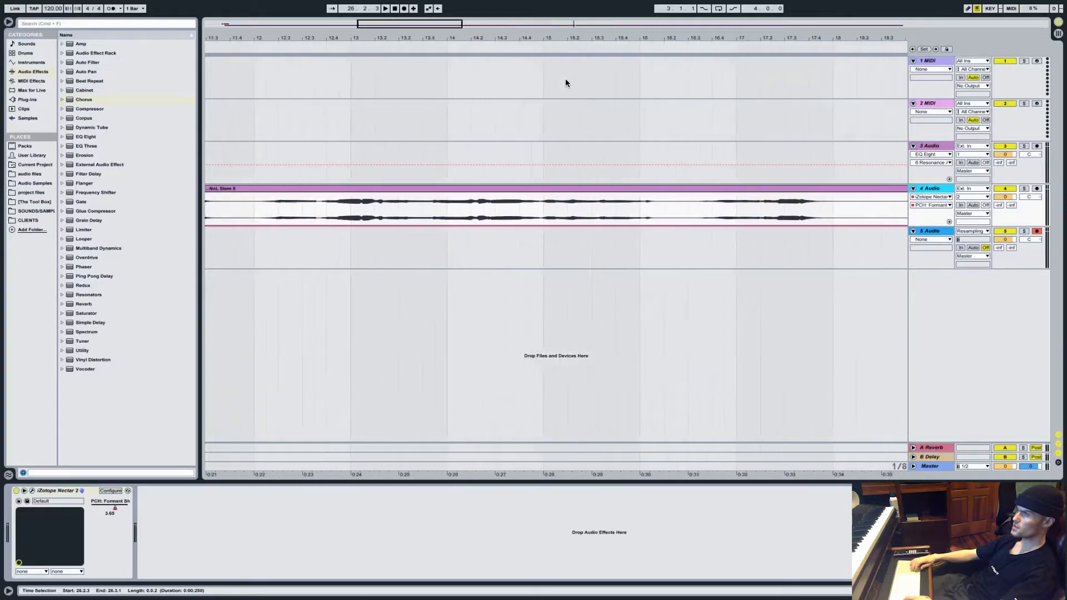
{"action": "scroll", "coordinate": [565, 78], "scroll_direction": "right", "scroll_amount": 20}
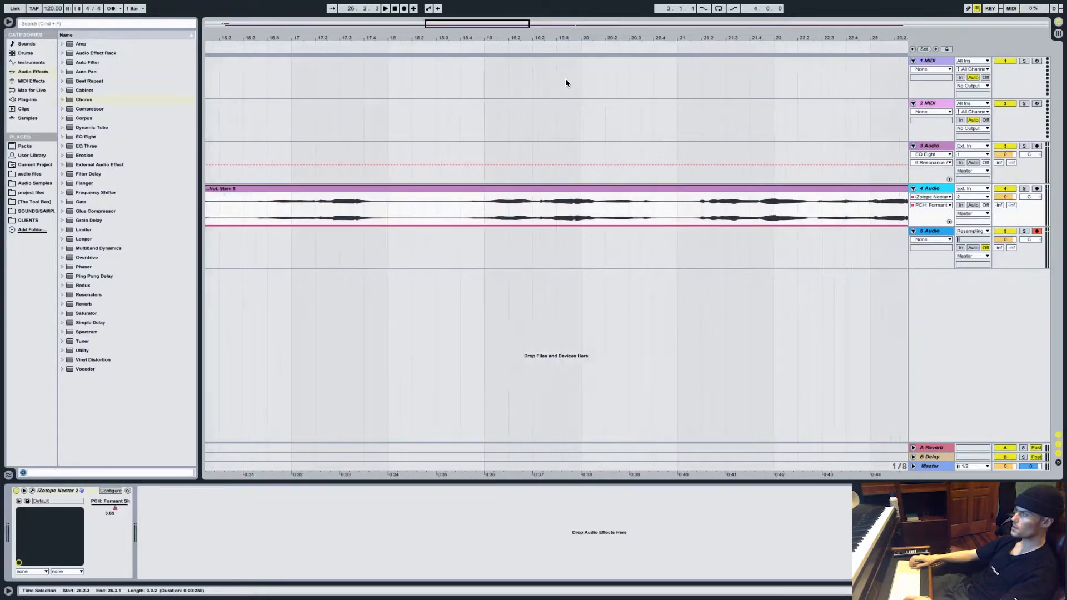
{"action": "left_click_drag", "start_coordinate": [572, 23], "coordinate": [572, 56]}
{"action": "left_click", "coordinate": [587, 215]}
{"action": "key", "text": "super+e"}
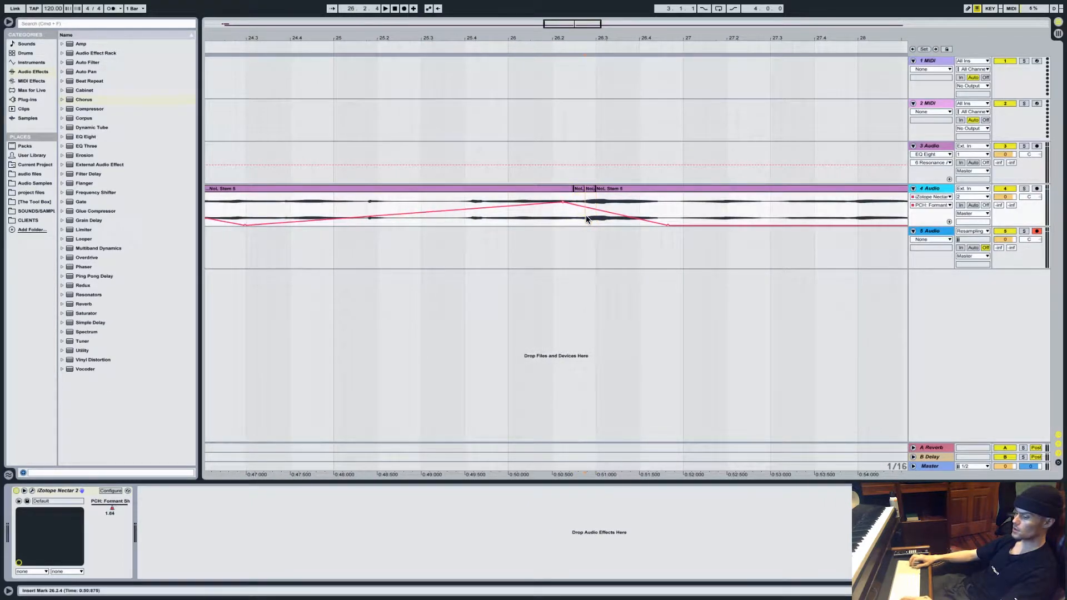
Transpose the slice at 26.2.3 up 12 st and set its warp mode to Complex
{"action": "double_click", "coordinate": [579, 192]}
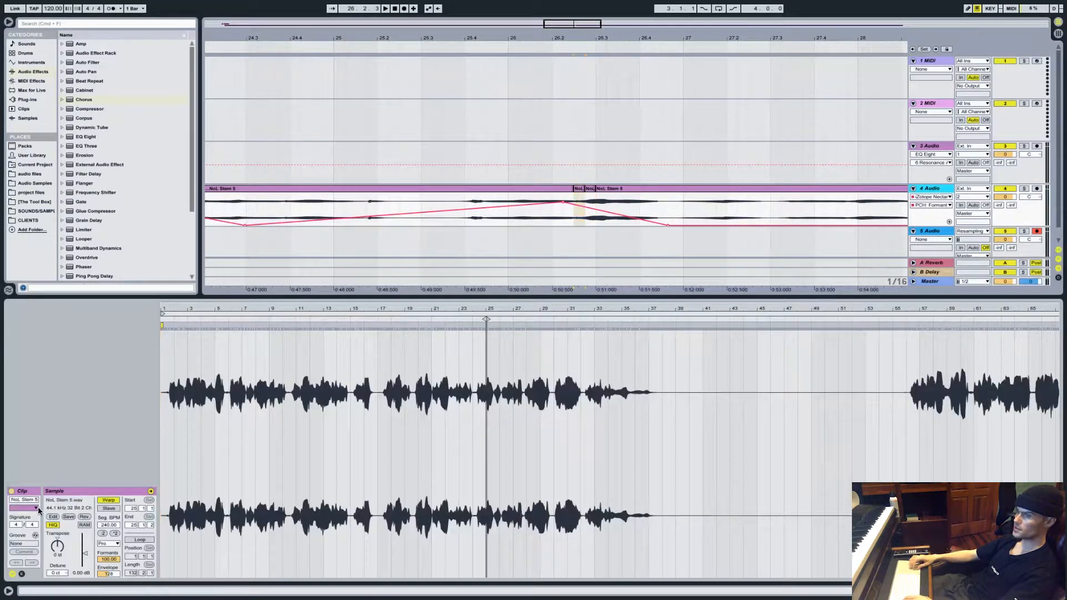
{"action": "left_click_drag", "start_coordinate": [51, 552], "coordinate": [51, 549]}
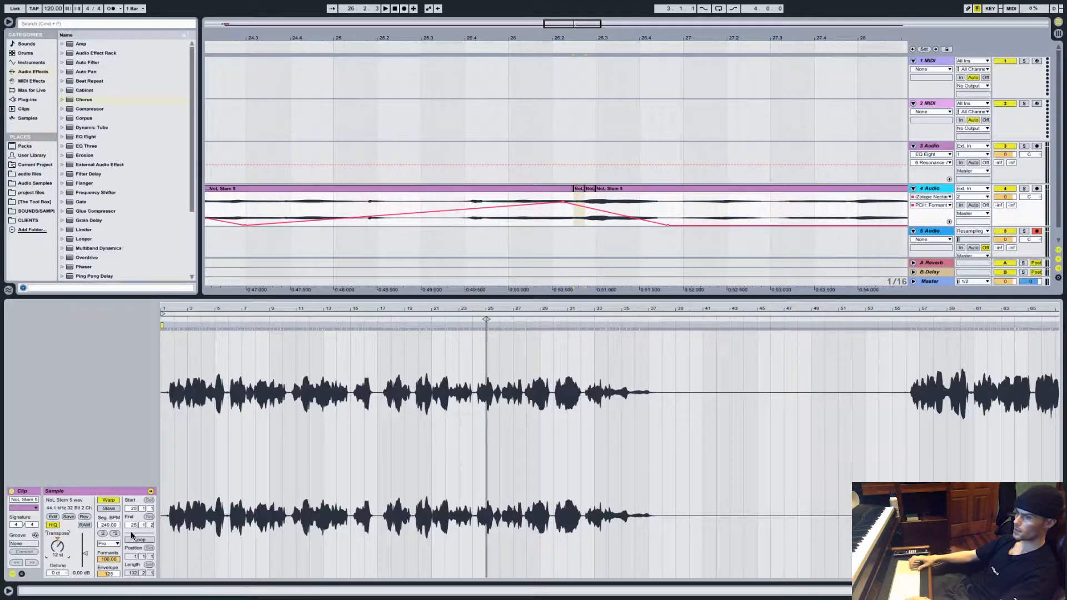
{"action": "left_click", "coordinate": [114, 543]}
{"action": "left_click", "coordinate": [113, 589]}
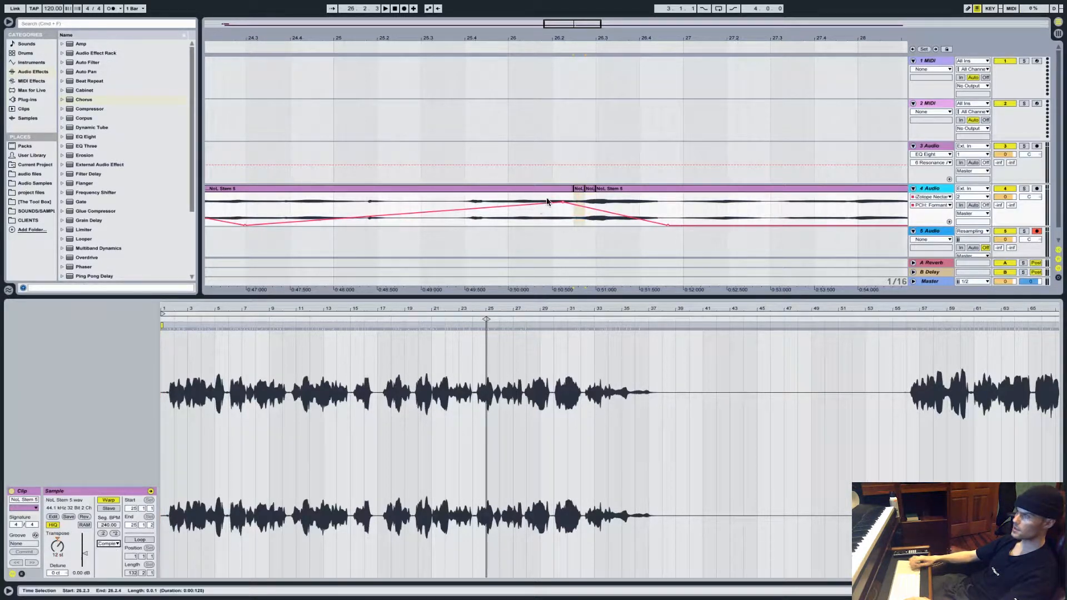
Transpose the slice at 26.2.4 up 24 st in Complex warp mode and audition the passage from 25.3.1
{"action": "left_click", "coordinate": [590, 191]}
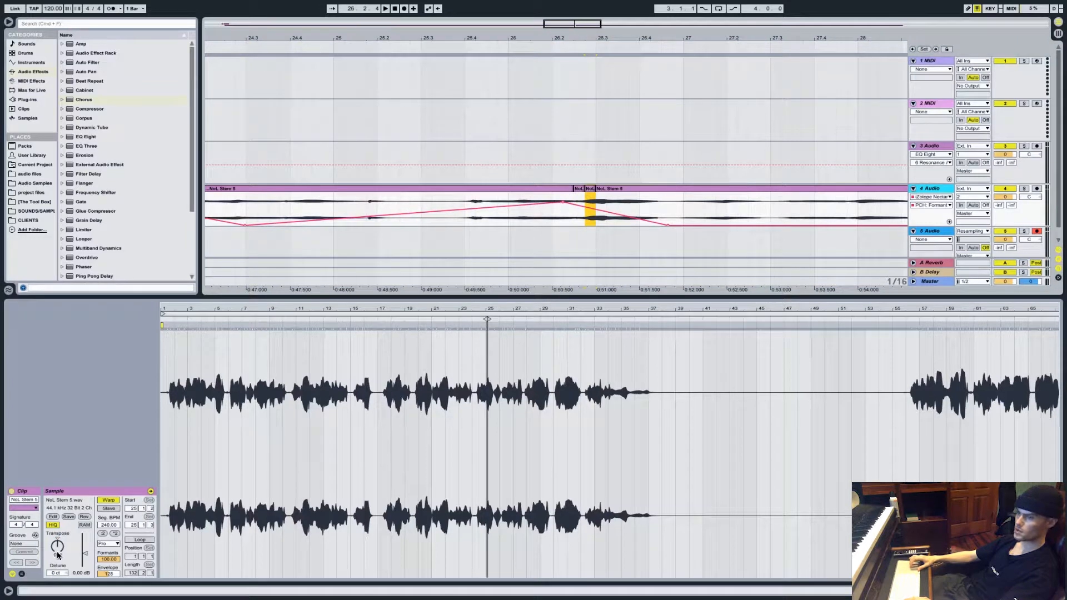
{"action": "left_click_drag", "start_coordinate": [57, 554], "coordinate": [57, 542]}
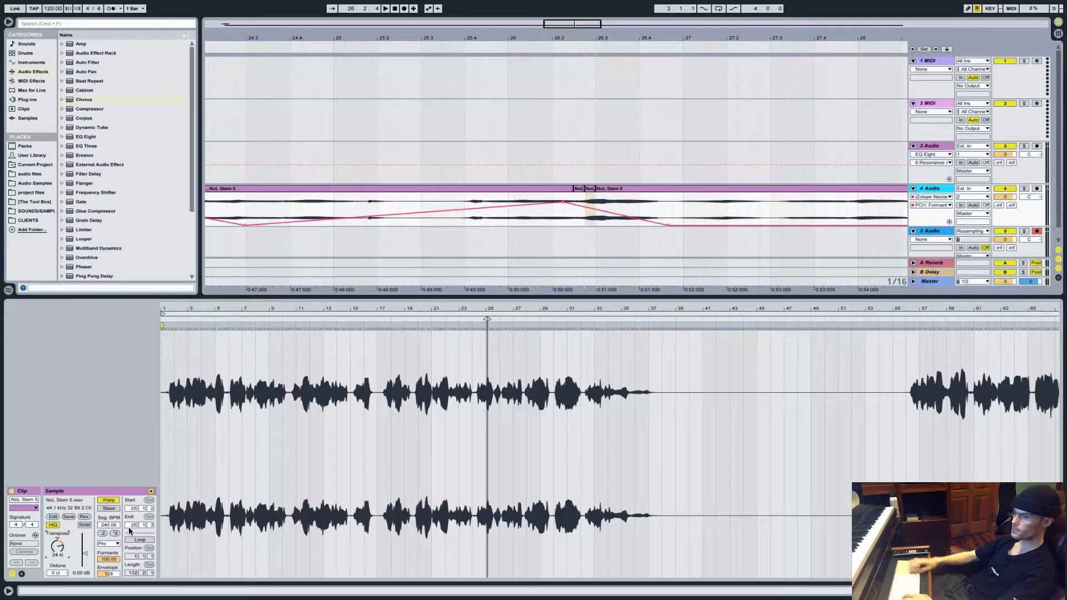
{"action": "left_click", "coordinate": [104, 545]}
{"action": "left_click", "coordinate": [107, 585]}
{"action": "left_click", "coordinate": [419, 209]}
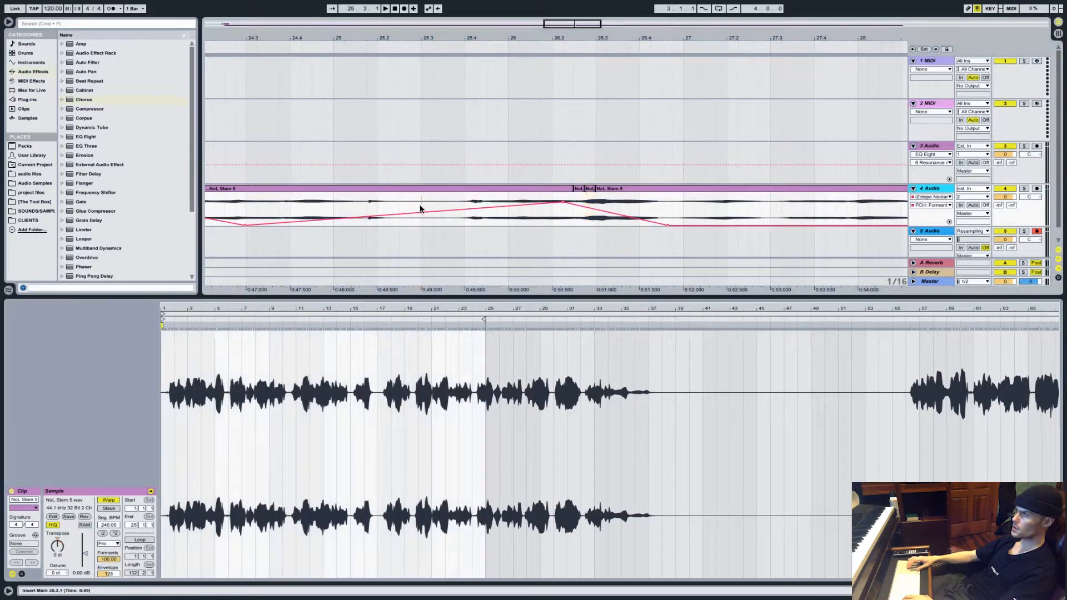
{"action": "key", "text": "space"}
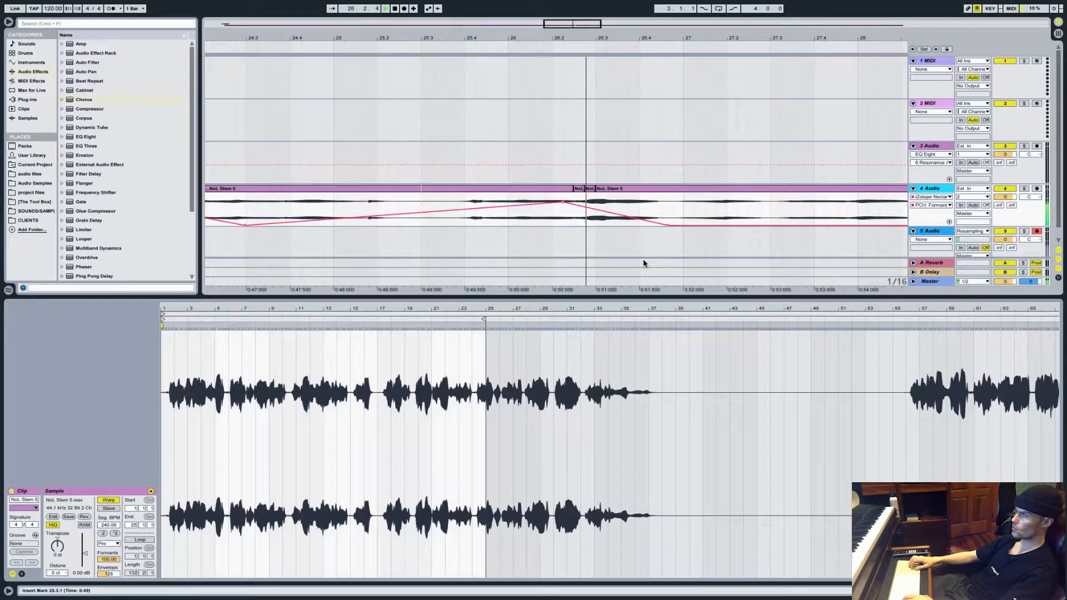
{"action": "key", "text": "space"}
Cut two more sixteenth-note slices from the 4 Audio clip, between 27.1.4 and 27.2.2 with a split at 27.2.1
{"action": "left_click_drag", "start_coordinate": [561, 213], "coordinate": [581, 215]}
{"action": "key", "text": "super+e"}
{"action": "left_click", "coordinate": [571, 214]}
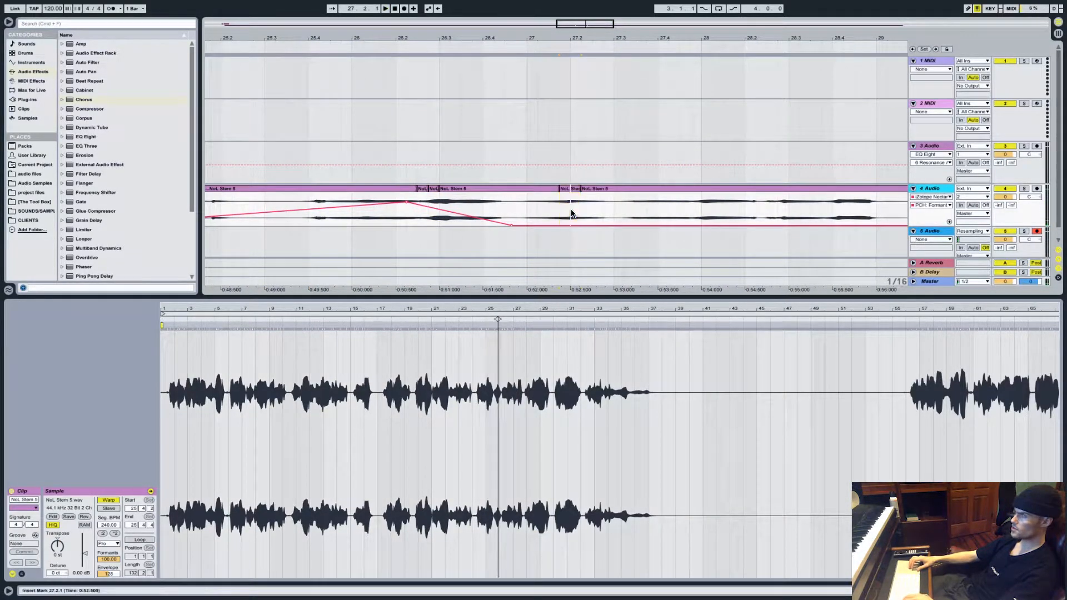
{"action": "key", "text": "super+e"}
Set the slice at 27.1.4 to Complex warp mode and transpose it up 12 st
{"action": "left_click", "coordinate": [566, 181]}
{"action": "left_click", "coordinate": [565, 189]}
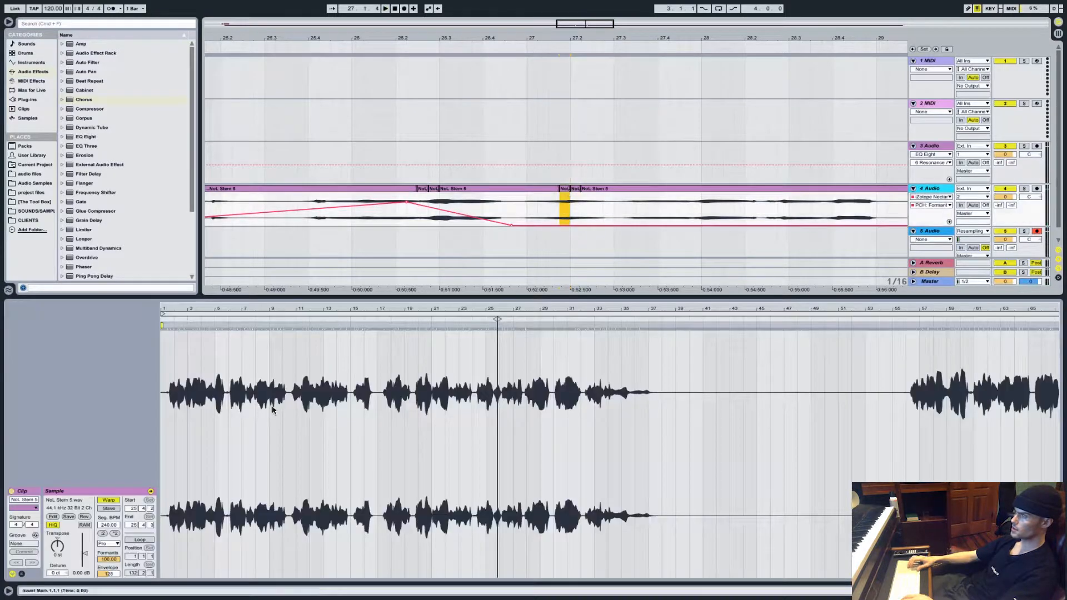
{"action": "left_click", "coordinate": [112, 543]}
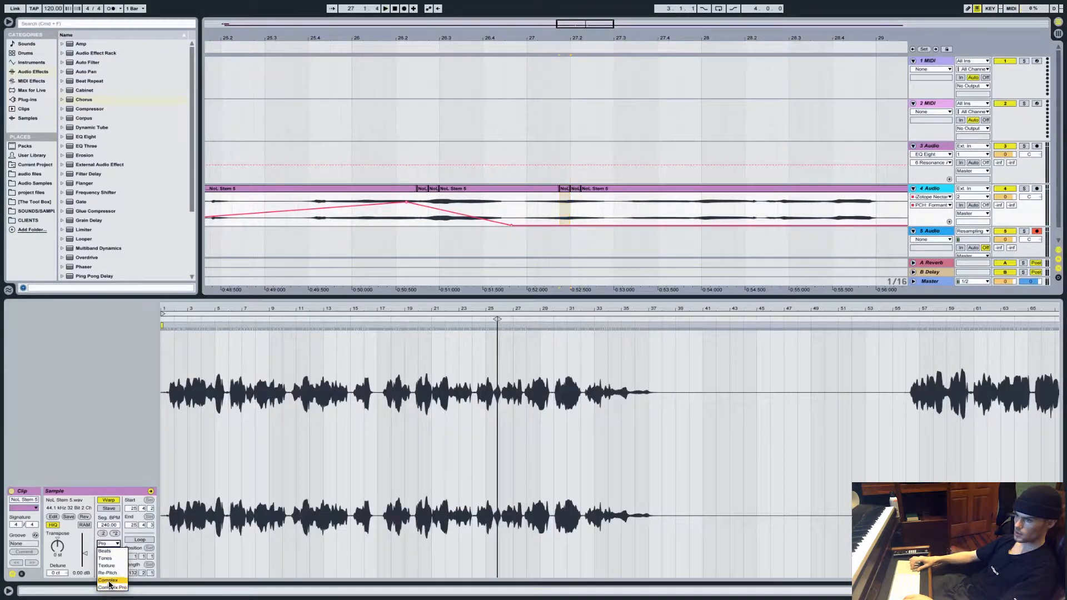
{"action": "left_click", "coordinate": [108, 581]}
{"action": "type", "text": "12"}
{"action": "key", "text": "Return"}
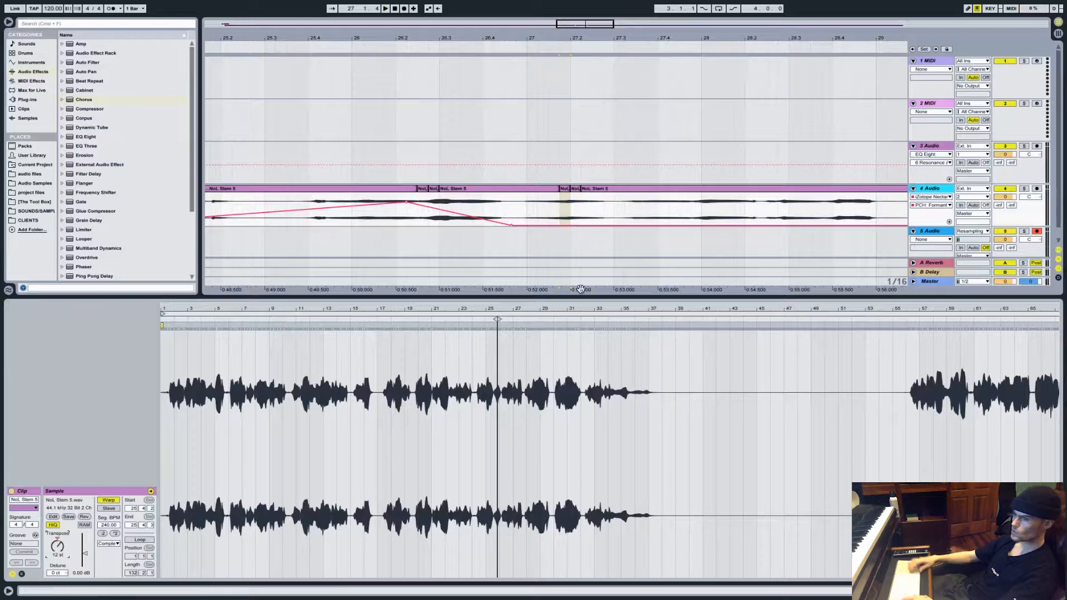
Set the slice at 27.2.1 to Complex warp mode with a 24 st transpose, and audition from 26.4.3
{"action": "left_click", "coordinate": [578, 192]}
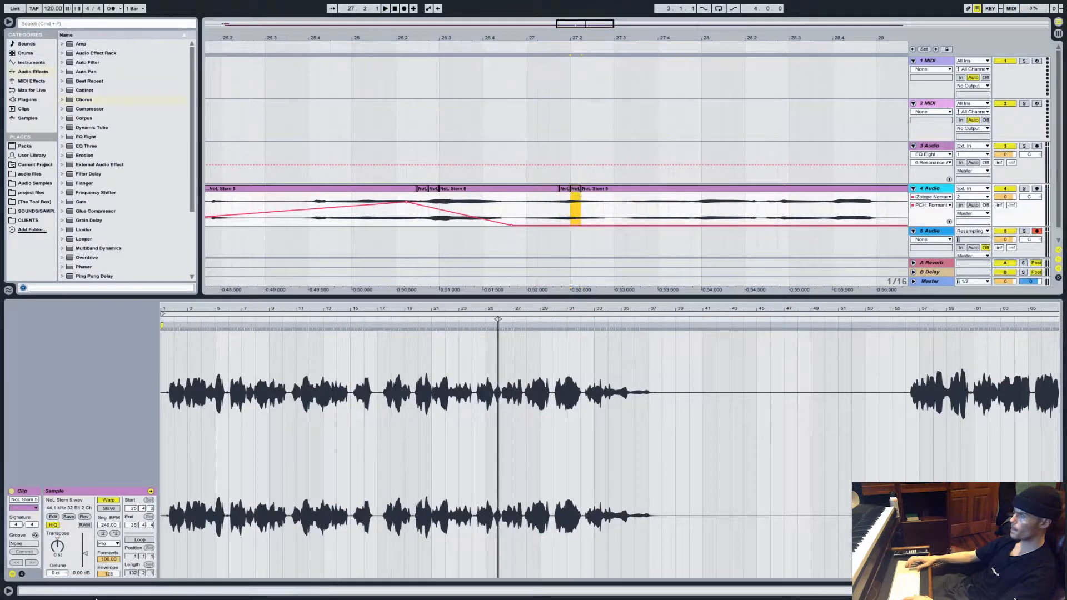
{"action": "left_click", "coordinate": [109, 544]}
{"action": "left_click", "coordinate": [109, 581]}
{"action": "left_click", "coordinate": [57, 548]}
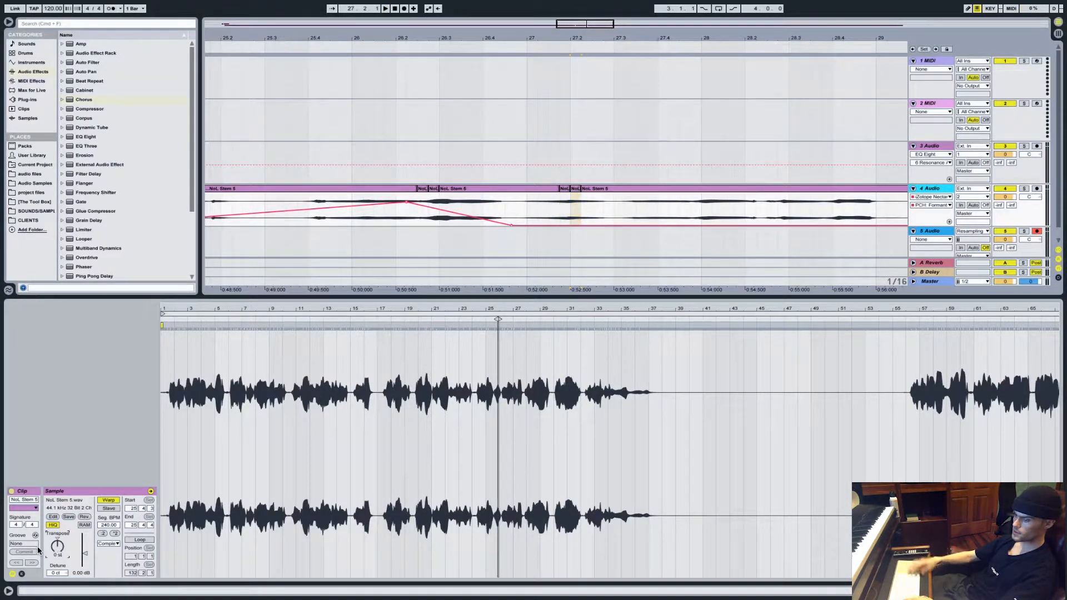
{"action": "type", "text": "24"}
{"action": "key", "text": "Return"}
{"action": "left_click", "coordinate": [505, 209]}
{"action": "key", "text": "space"}
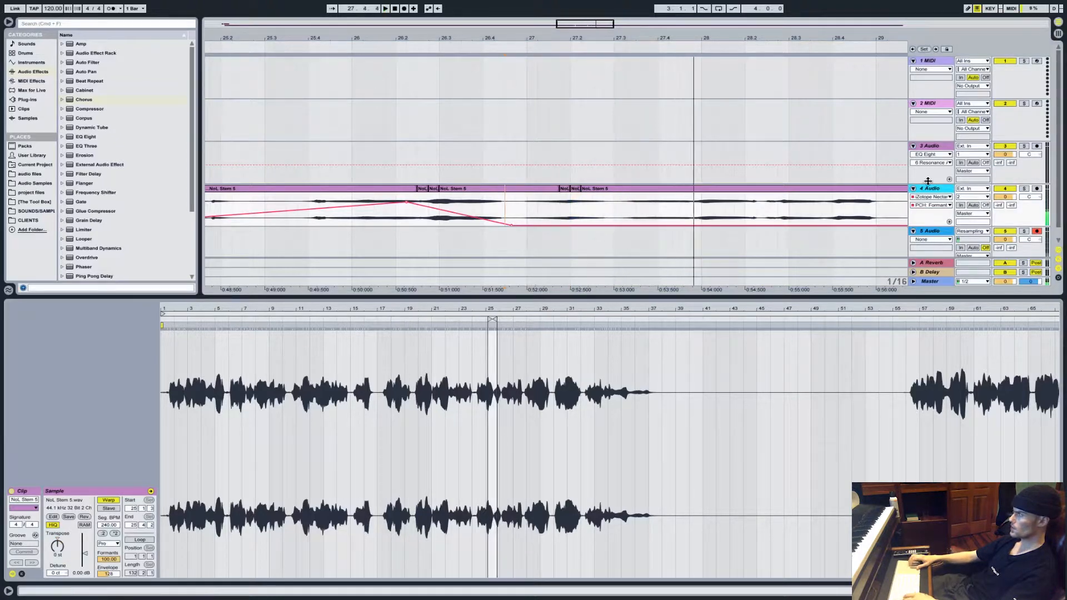
Add a Saturator after Nectar in the 4 Audio device chain and audition the clip from around 21.3
{"action": "key", "text": "shift+Tab"}
{"action": "scroll", "coordinate": [556, 220], "scroll_direction": "left", "scroll_amount": 20}
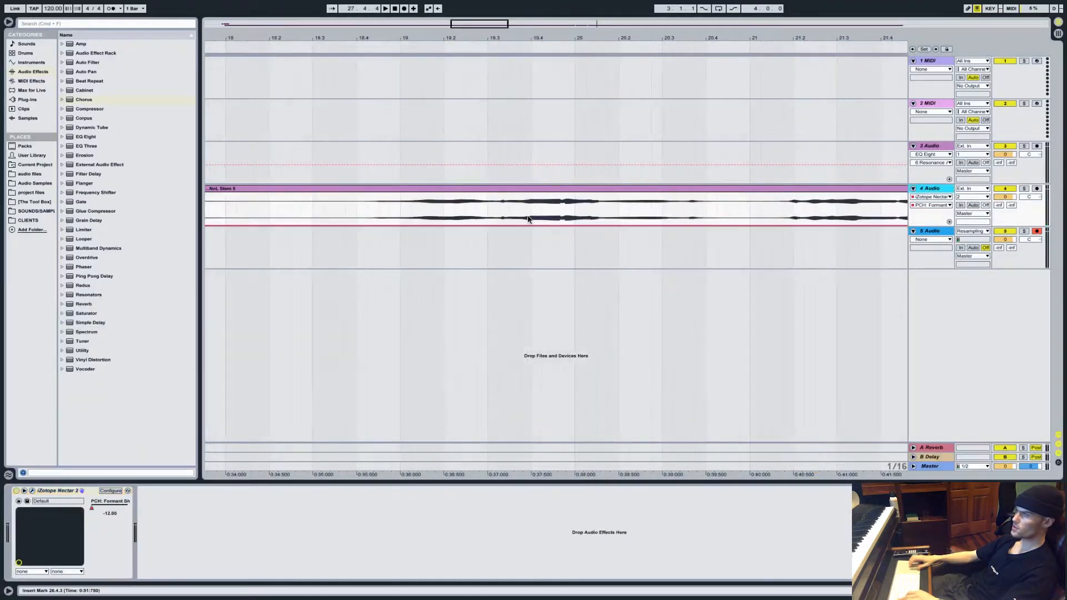
{"action": "left_click", "coordinate": [480, 24]}
{"action": "left_click_drag", "start_coordinate": [480, 23], "coordinate": [480, 30]}
{"action": "scroll", "coordinate": [685, 257], "scroll_direction": "right", "scroll_amount": 6}
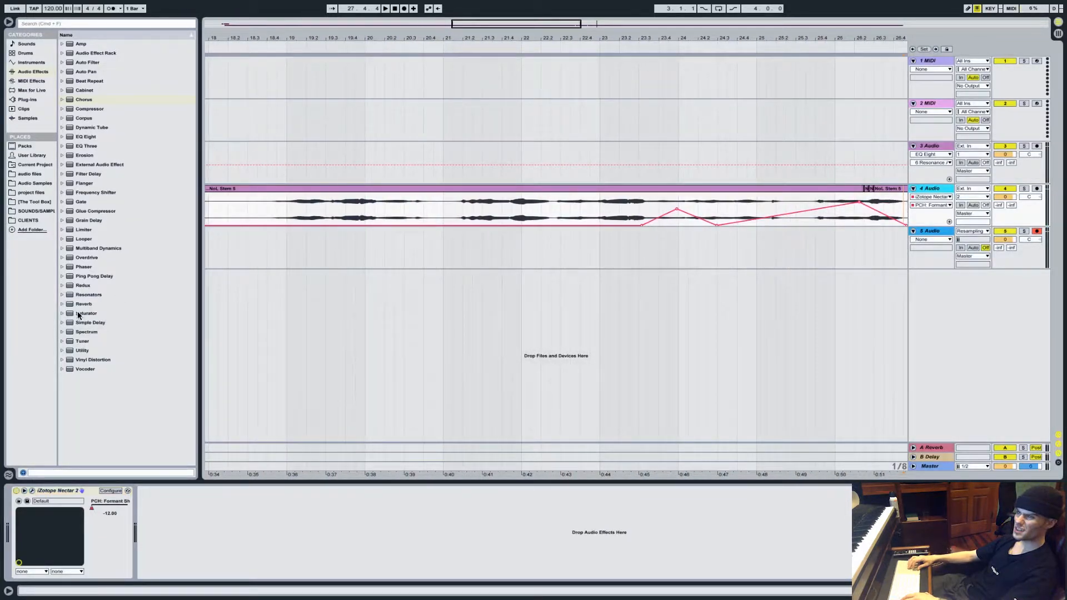
{"action": "left_click_drag", "start_coordinate": [78, 315], "coordinate": [211, 553]}
{"action": "left_click", "coordinate": [489, 215]}
{"action": "key", "text": "space"}
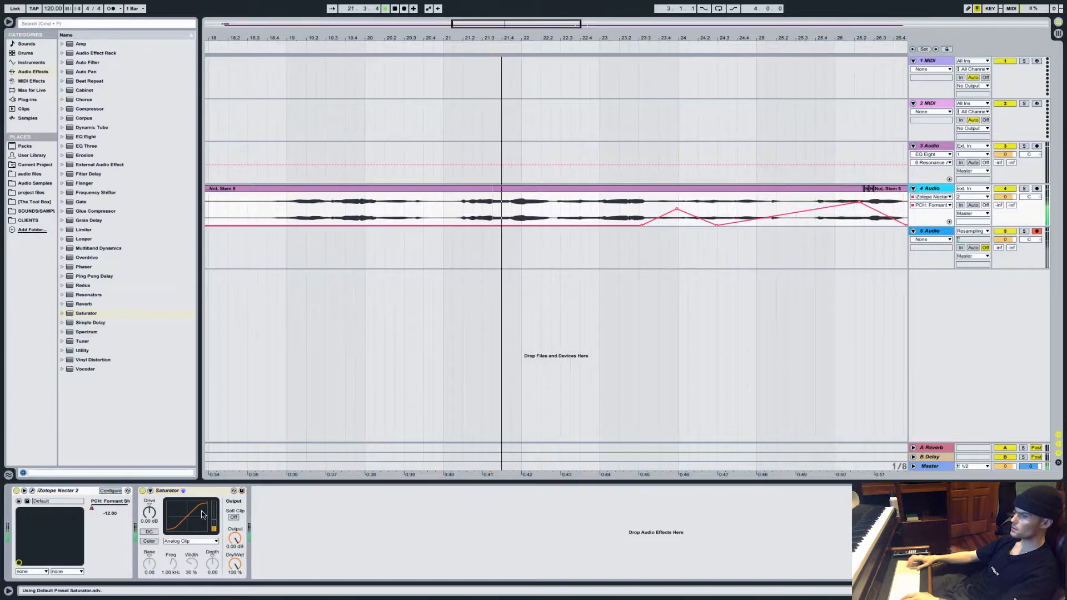
Set the 4 Audio Saturator's drive to 20 dB and its output to -9.71 dB during playback, then stop
{"action": "left_click_drag", "start_coordinate": [149, 513], "coordinate": [149, 484]}
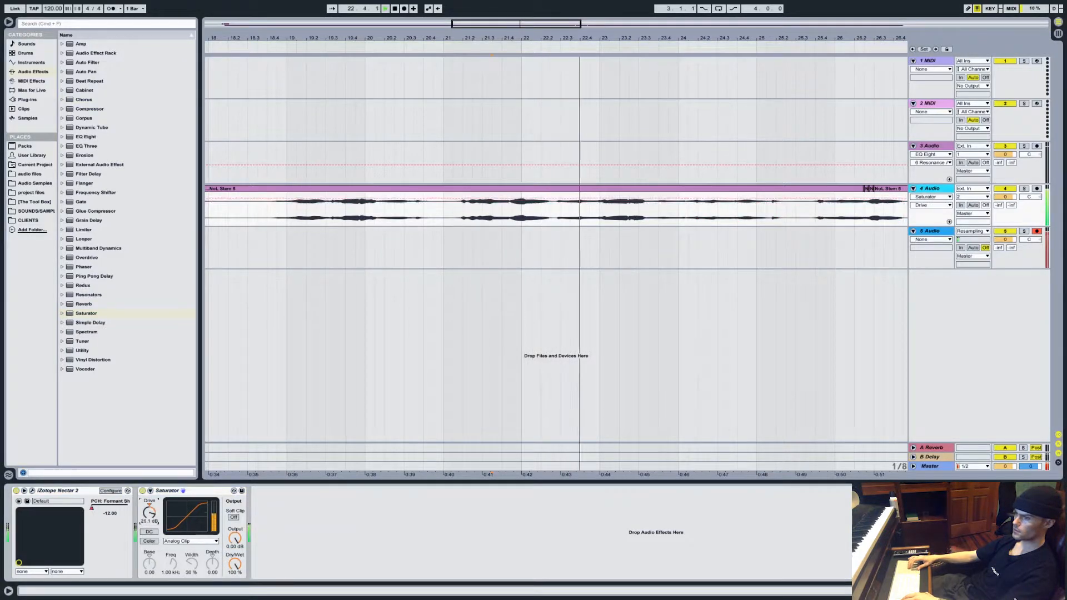
{"action": "left_click_drag", "start_coordinate": [235, 539], "coordinate": [236, 568]}
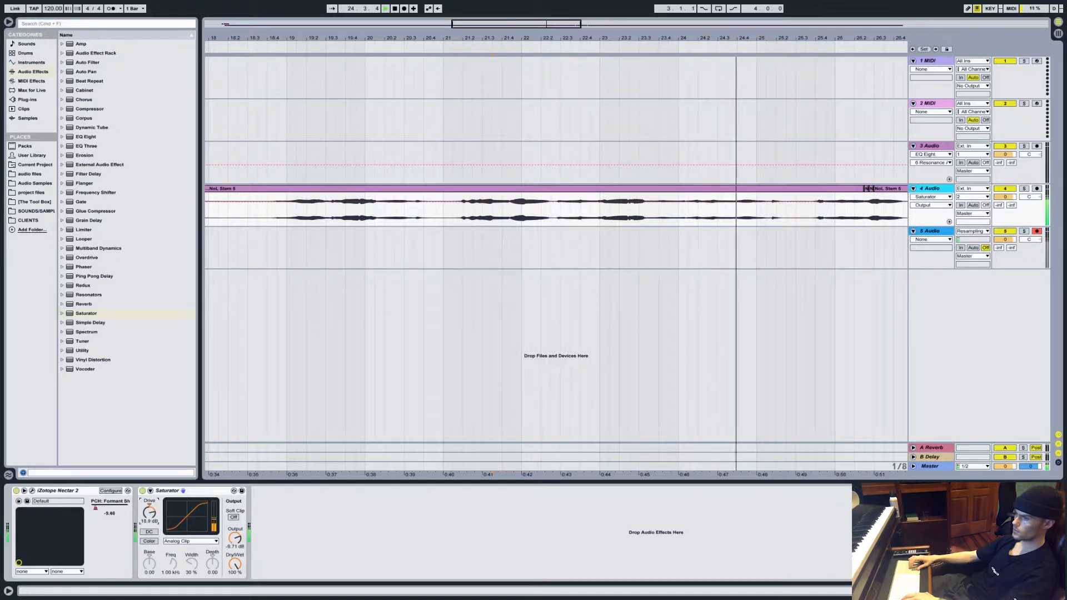
{"action": "left_click_drag", "start_coordinate": [148, 512], "coordinate": [149, 510]}
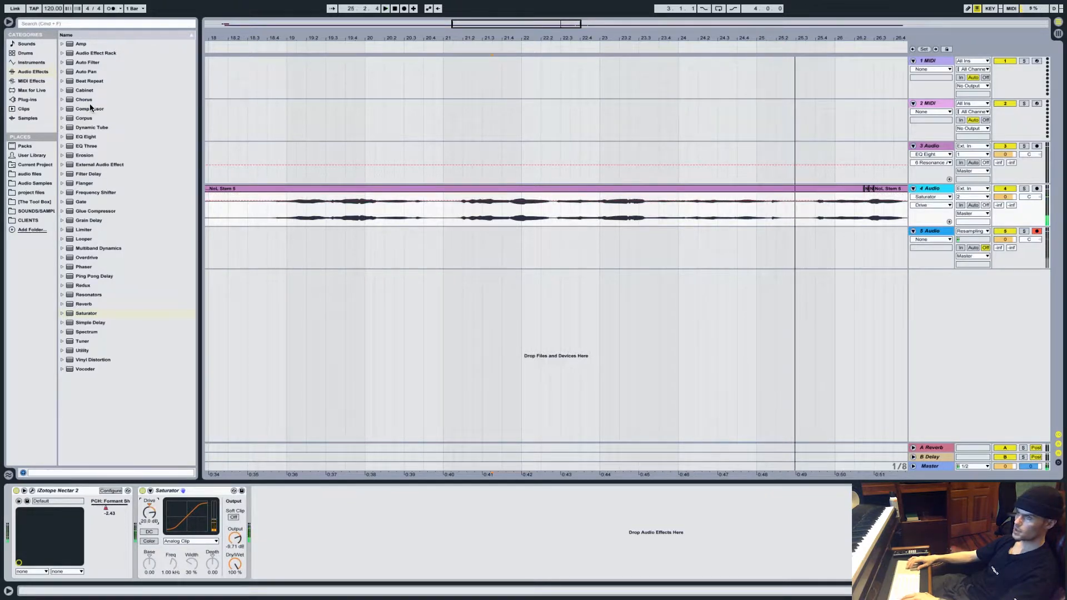
Insert a Compressor between Nectar and Saturator with makeup off, ratio about 5.2:1 and threshold -24 dB, during playback
{"action": "left_click_drag", "start_coordinate": [89, 109], "coordinate": [157, 500]}
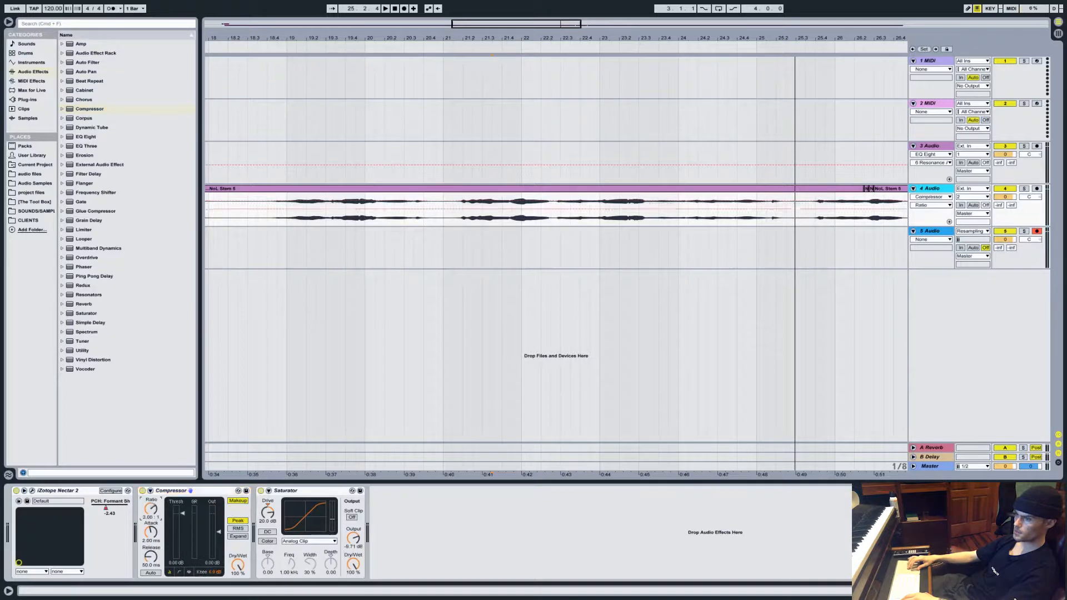
{"action": "left_click", "coordinate": [236, 501]}
{"action": "left_click", "coordinate": [151, 532]}
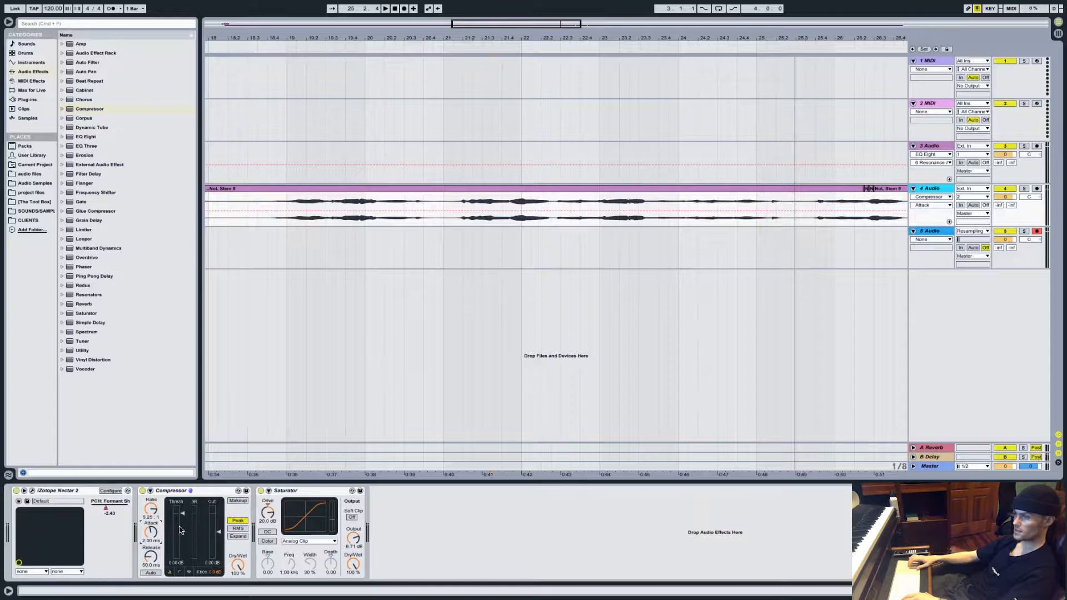
{"action": "key", "text": "space"}
{"action": "left_click_drag", "start_coordinate": [181, 515], "coordinate": [179, 546]}
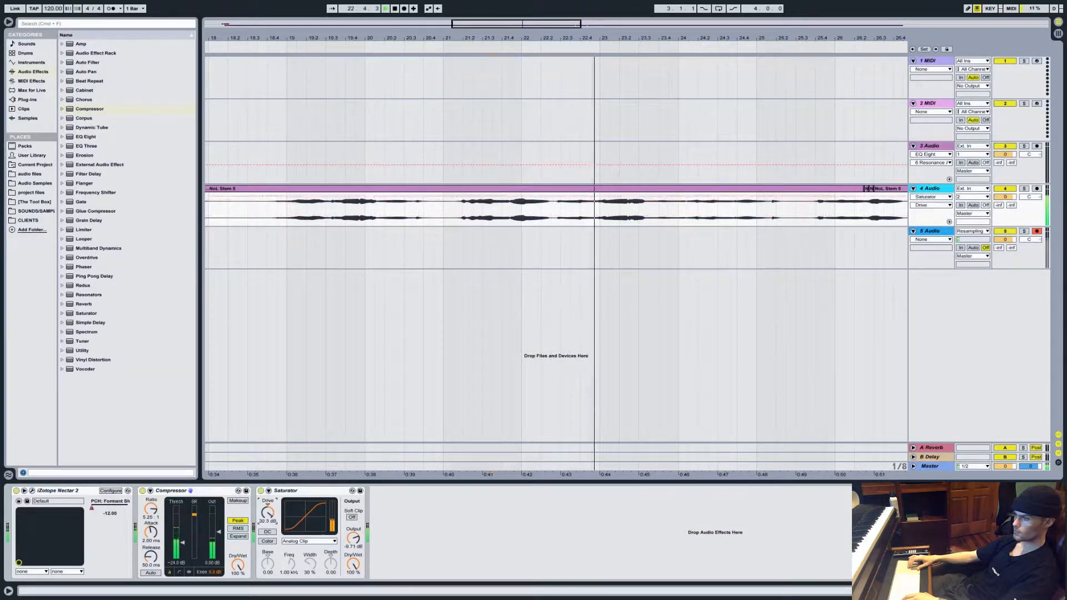
Raise the Saturator drive to about 29 dB and add an EQ Eight after it with band 7 boosted 4.59 dB at 5.39 kHz
{"action": "left_click_drag", "start_coordinate": [268, 513], "coordinate": [268, 501]}
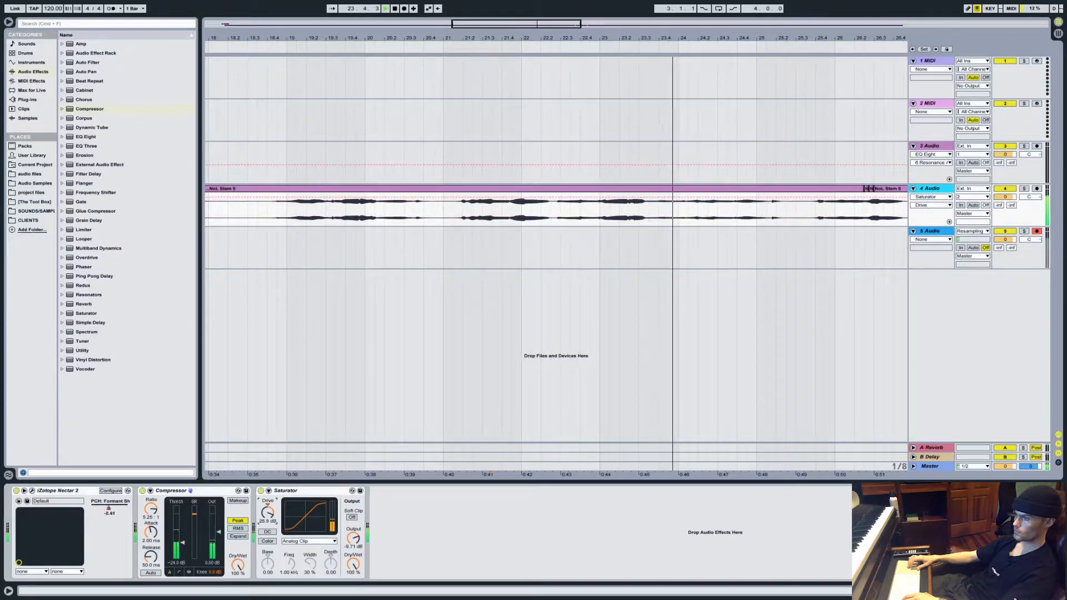
{"action": "left_click_drag", "start_coordinate": [111, 136], "coordinate": [499, 578]}
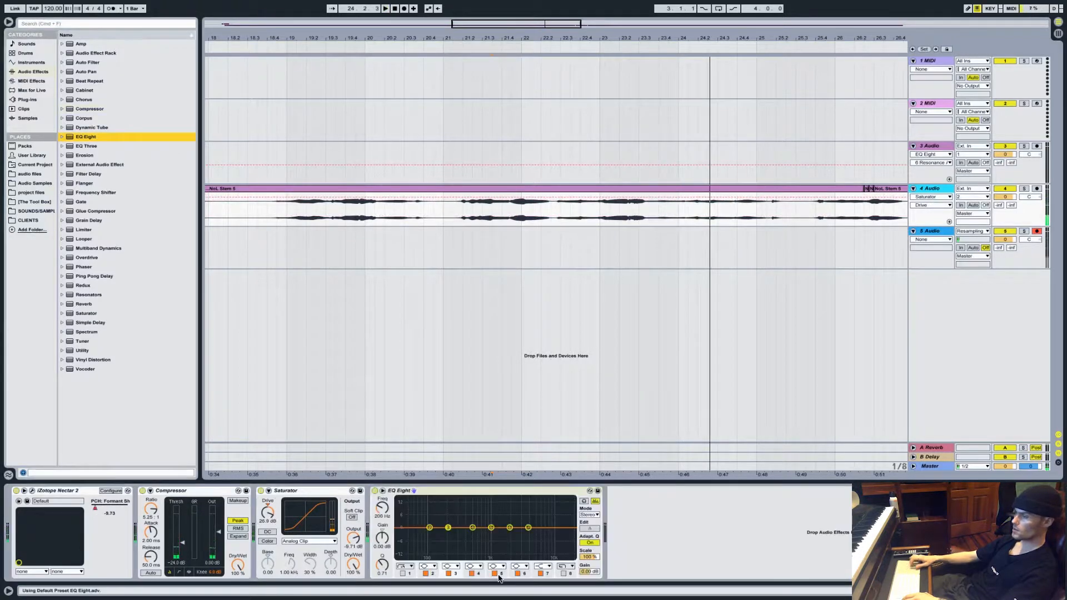
{"action": "left_click_drag", "start_coordinate": [528, 527], "coordinate": [537, 520]}
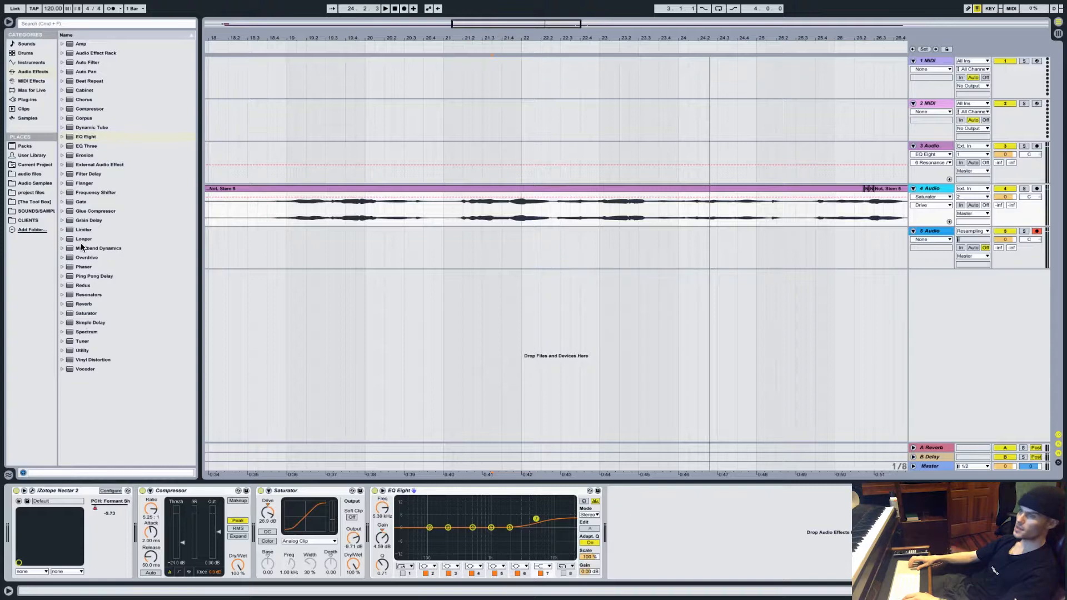
Insert a Phaser before EQ Eight with 0.94 feedback and 31.7 % LFO amount, and move EQ band 6 to 2.12 kHz
{"action": "left_click_drag", "start_coordinate": [84, 271], "coordinate": [372, 528]}
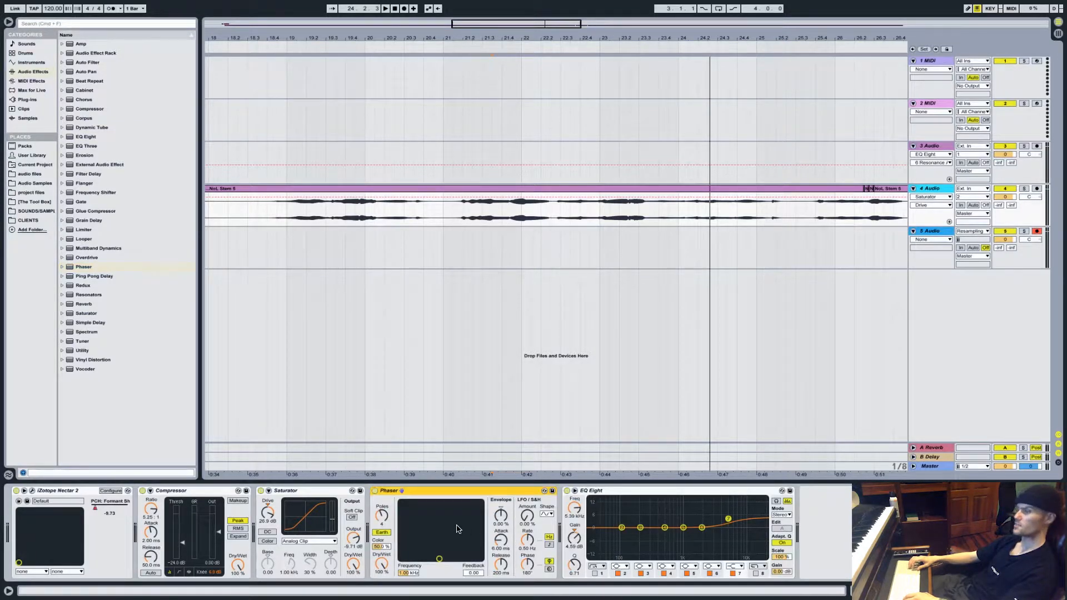
{"action": "left_click", "coordinate": [473, 222]}
{"action": "key", "text": "space"}
{"action": "left_click_drag", "start_coordinate": [450, 532], "coordinate": [462, 514]}
{"action": "left_click_drag", "start_coordinate": [531, 517], "coordinate": [531, 495]}
{"action": "left_click_drag", "start_coordinate": [702, 528], "coordinate": [704, 527]}
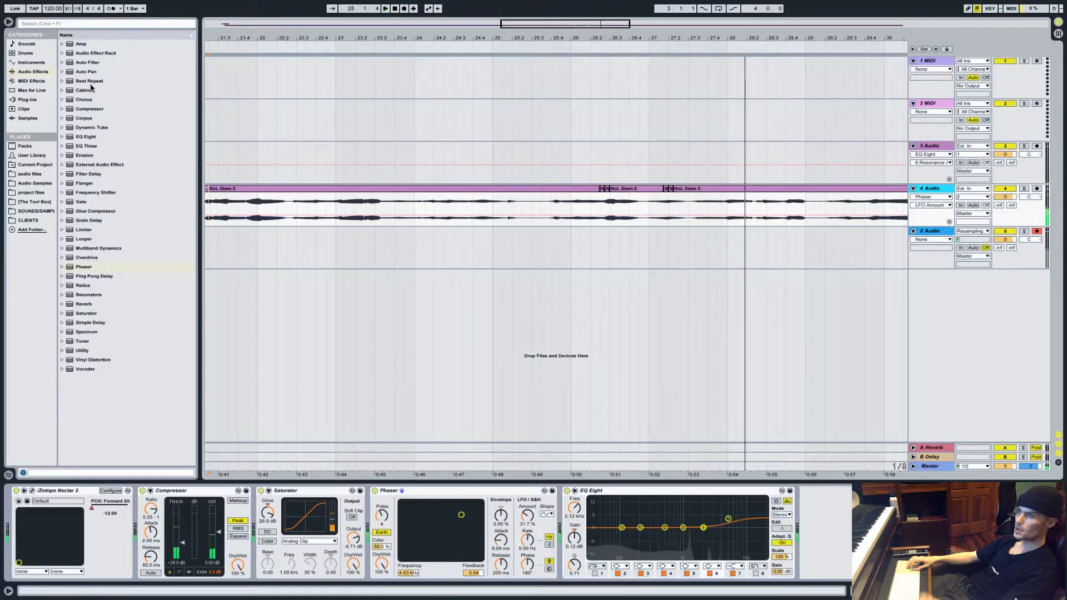
Add a Chorus at the end of the 4 Audio chain with Delay 1 highpass at 20 Hz, and audition from 21.2.3
{"action": "double_click", "coordinate": [84, 99]}
{"action": "left_click_drag", "start_coordinate": [815, 517], "coordinate": [816, 567]}
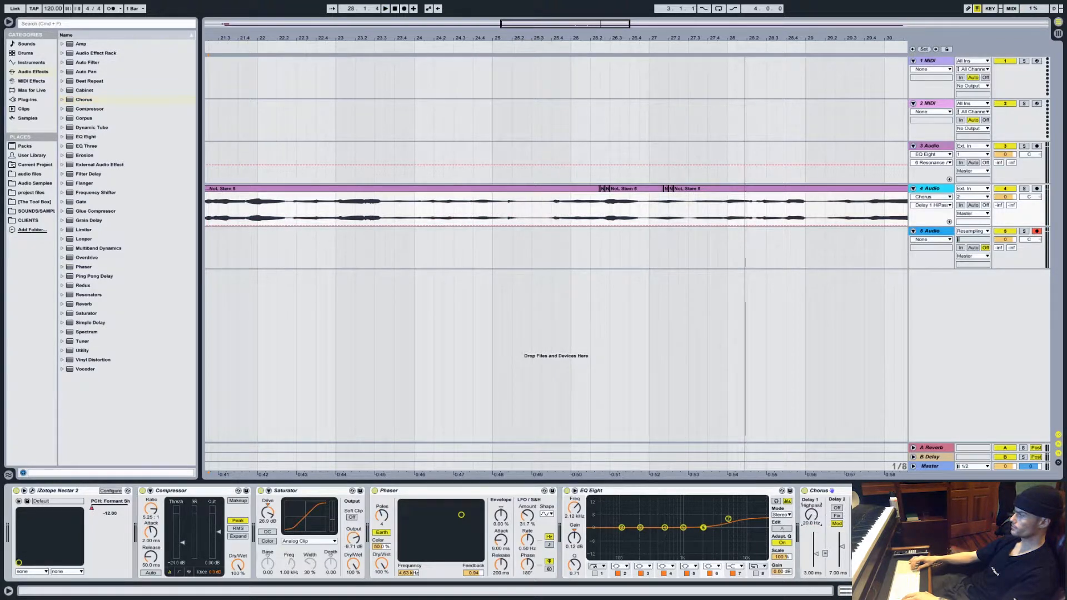
{"action": "left_click", "coordinate": [212, 201]}
{"action": "key", "text": "space"}
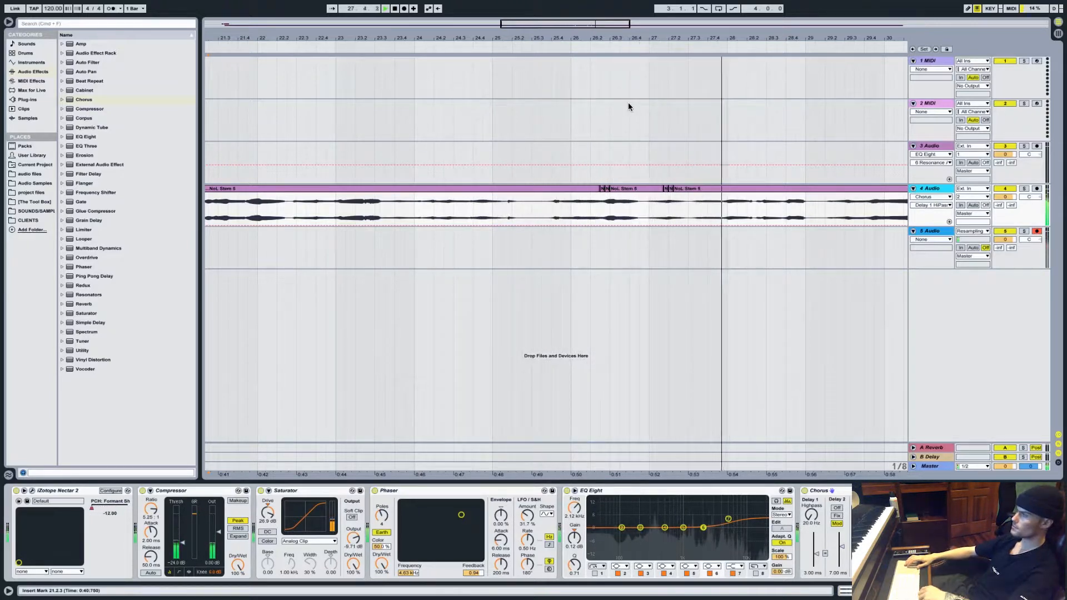
{"action": "key", "text": "space"}
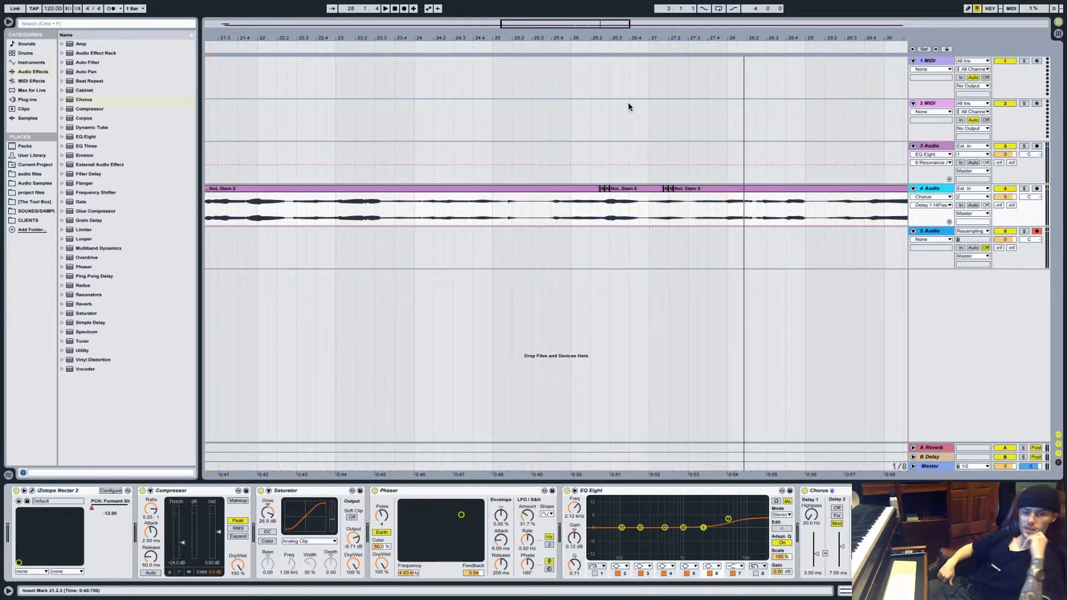
Copy the two bars from 24.1.1 to 26.1.1 on 4 Audio to 49.1.1 on 5 Audio and open the copied clip
{"action": "scroll", "coordinate": [678, 388], "scroll_direction": "left", "scroll_amount": 10}
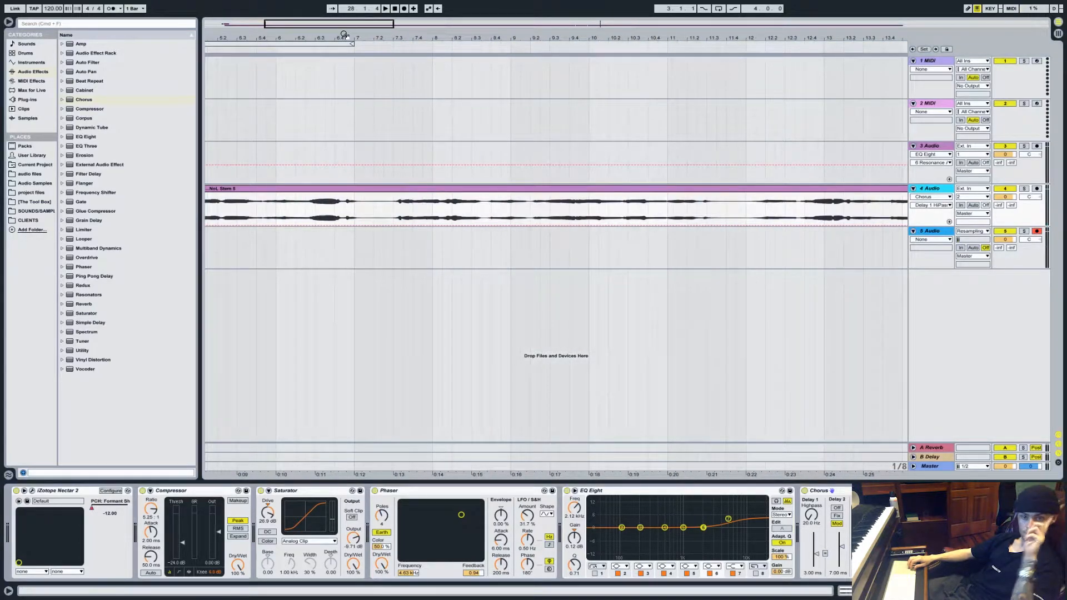
{"action": "left_click_drag", "start_coordinate": [350, 25], "coordinate": [350, 5]}
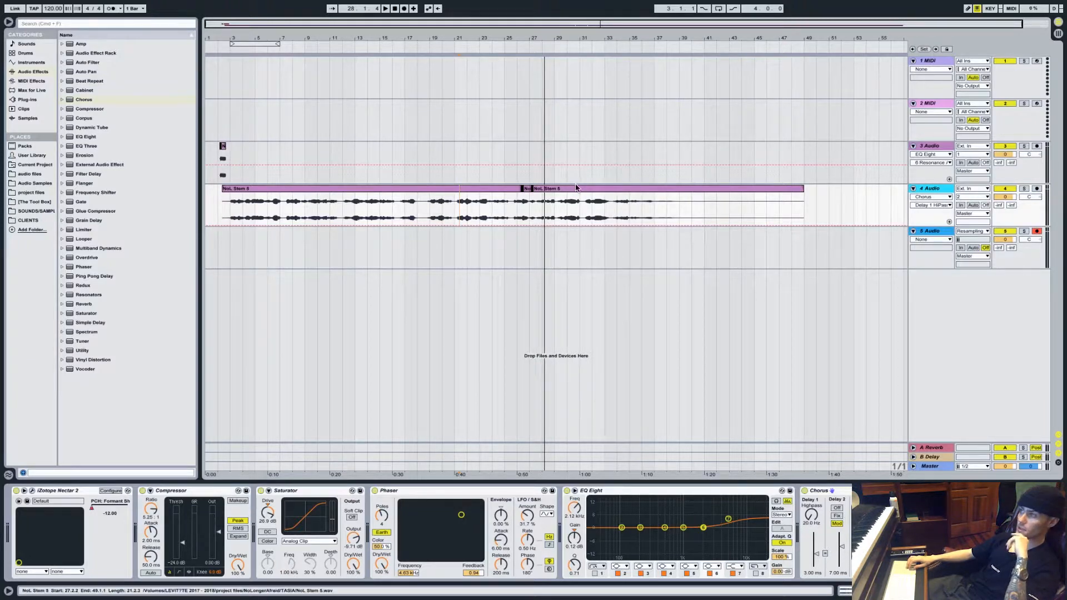
{"action": "scroll", "coordinate": [475, 224], "scroll_direction": "right", "scroll_amount": 2}
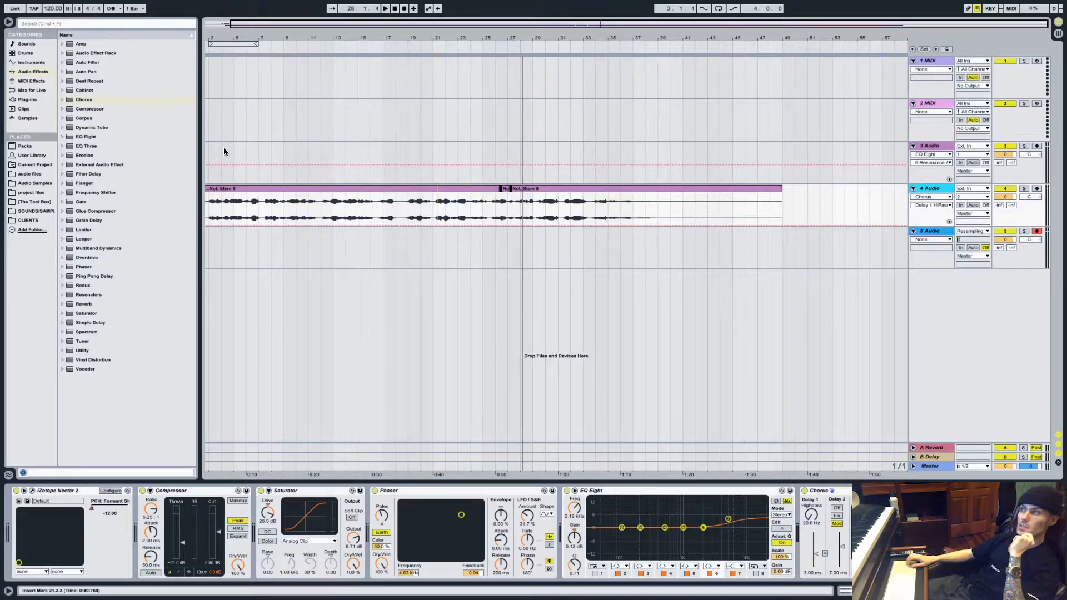
{"action": "scroll", "coordinate": [391, 112], "scroll_direction": "left", "scroll_amount": 2}
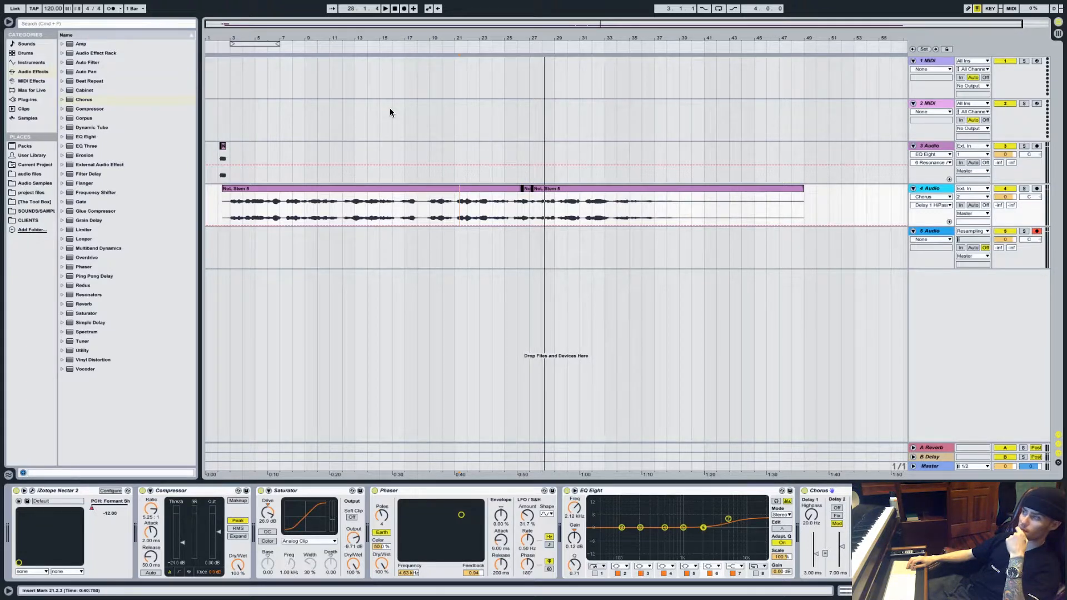
{"action": "left_click", "coordinate": [222, 146]}
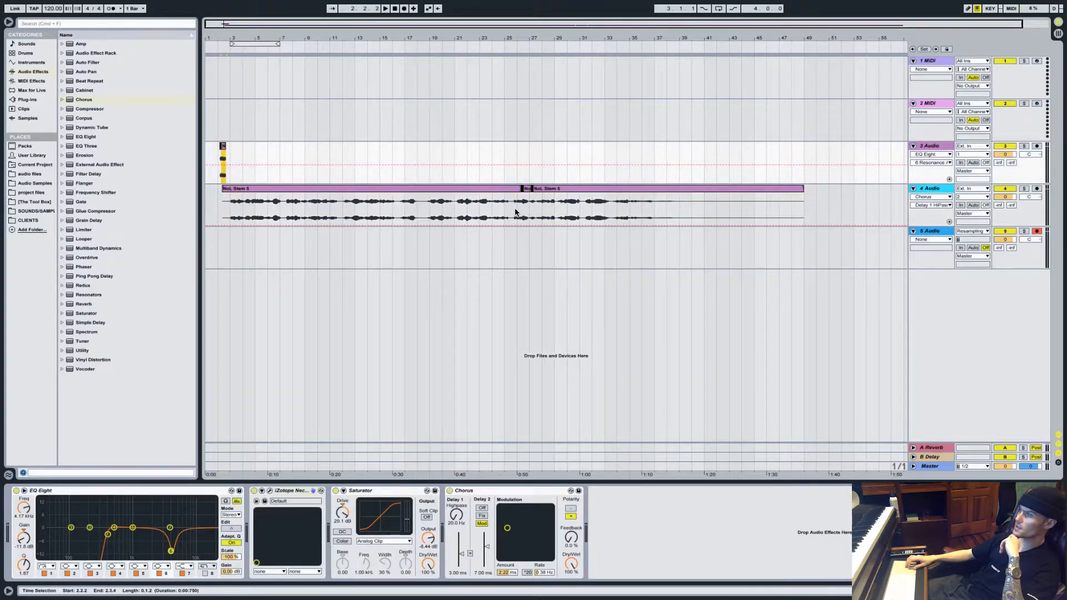
{"action": "left_click", "coordinate": [490, 207]}
{"action": "scroll", "coordinate": [490, 206], "scroll_direction": "right", "scroll_amount": 2}
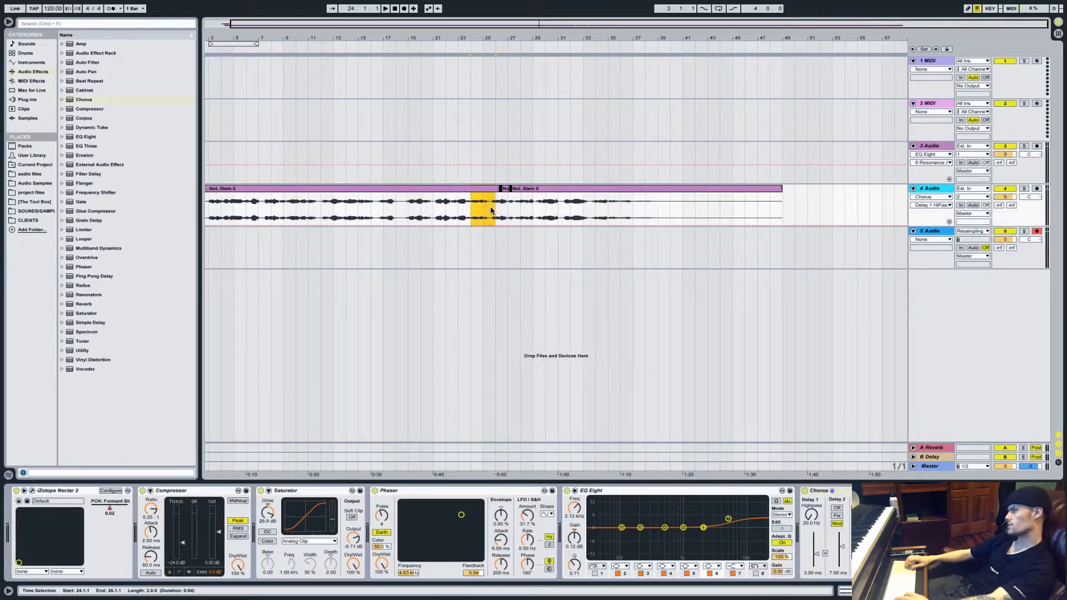
{"action": "left_click", "coordinate": [780, 251]}
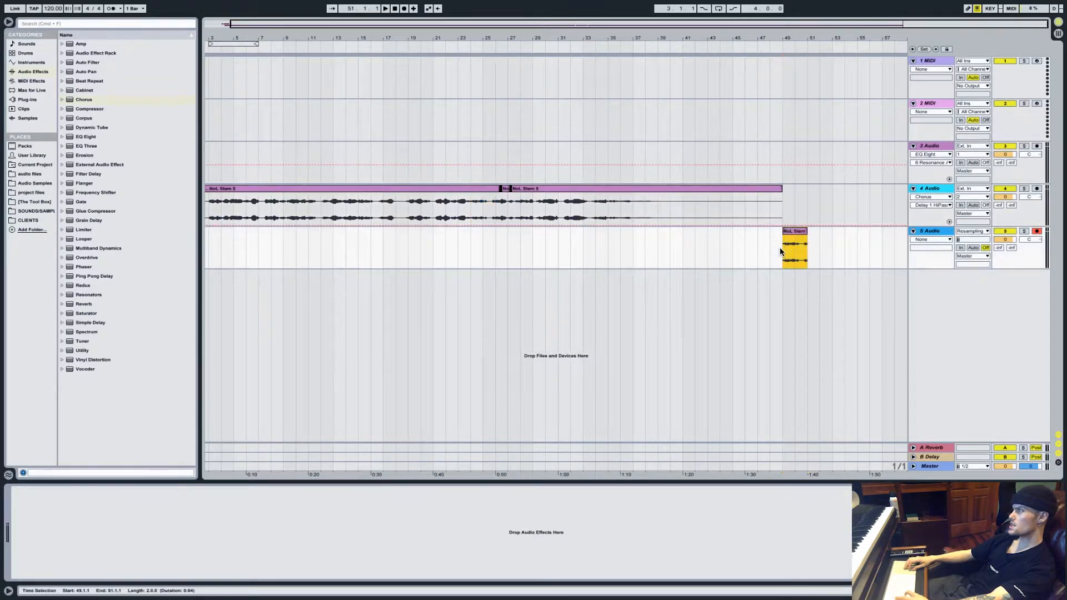
{"action": "double_click", "coordinate": [797, 234]}
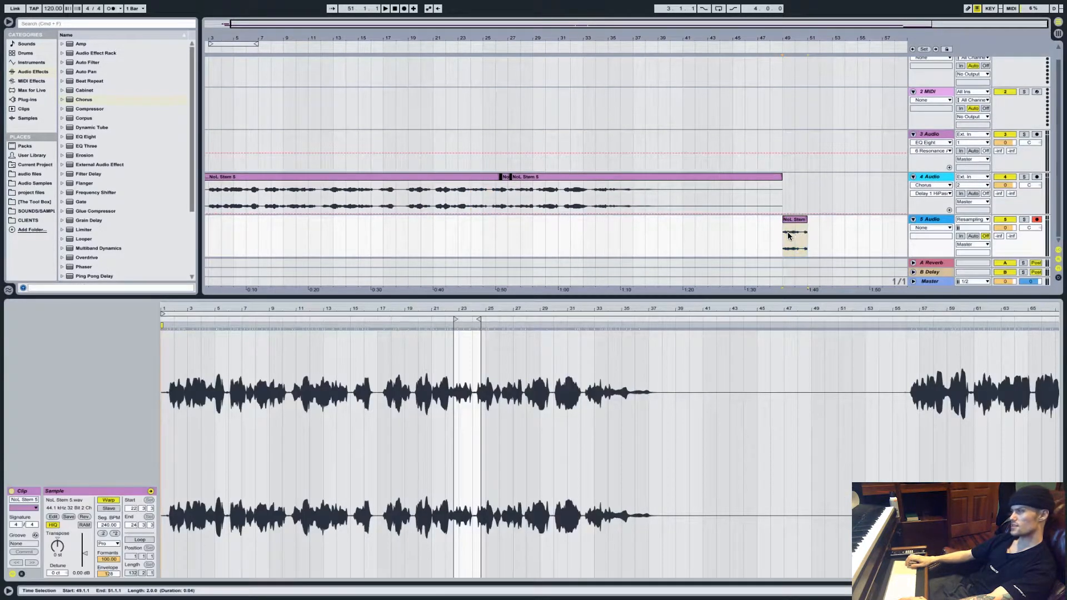
Switch to Spotify, search for "enough" and play Flume's song Enough from Skin Companion EP II
{"action": "key", "text": "ctrl+Left"}
{"action": "key", "text": "ctrl+Up"}
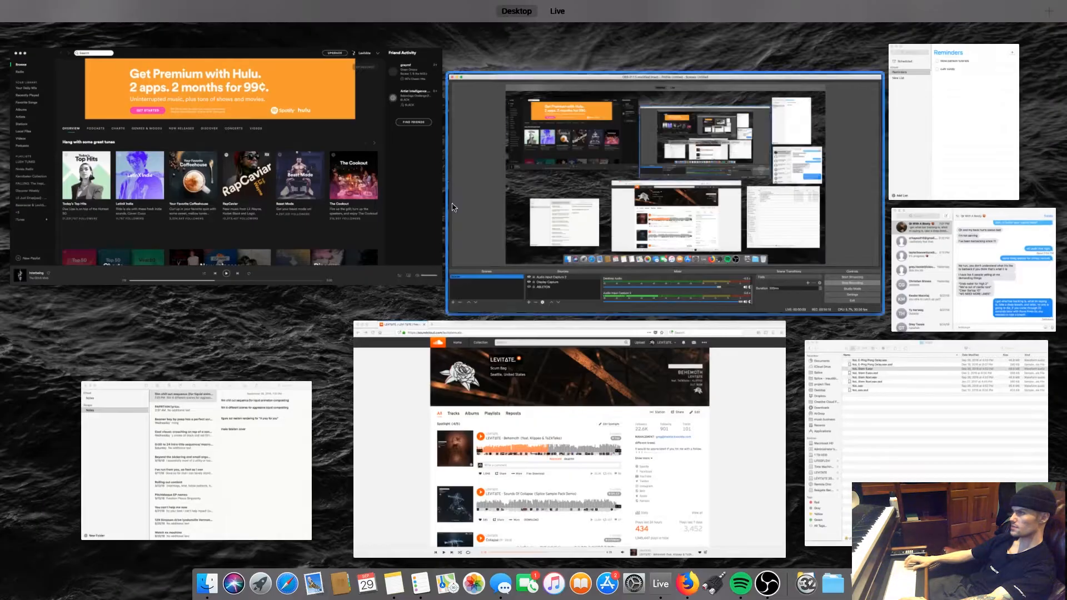
{"action": "left_click", "coordinate": [143, 201]}
{"action": "type", "text": "enough"}
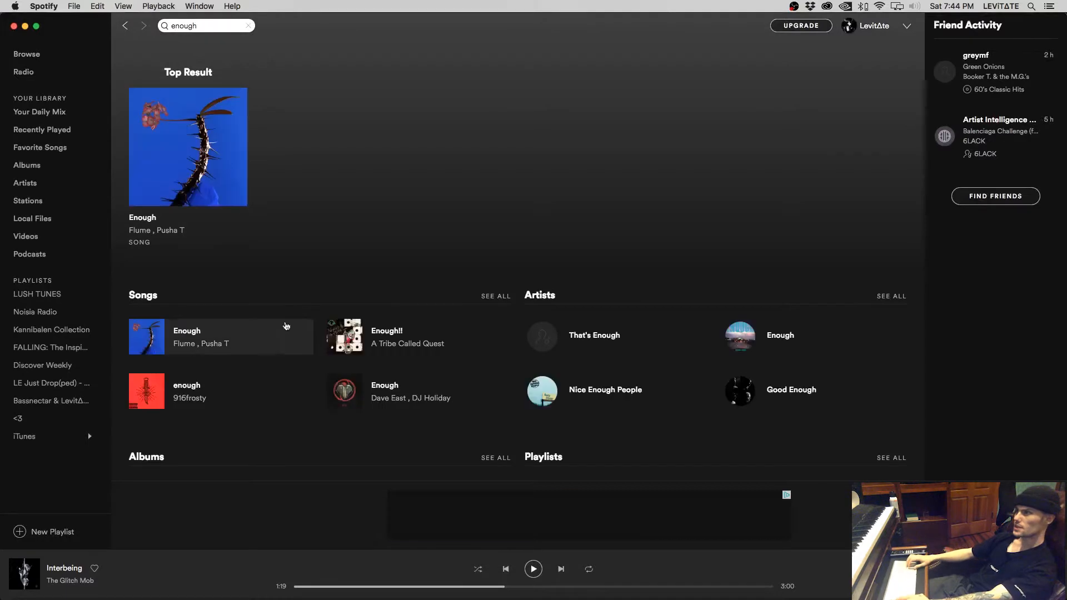
{"action": "left_click", "coordinate": [144, 219]}
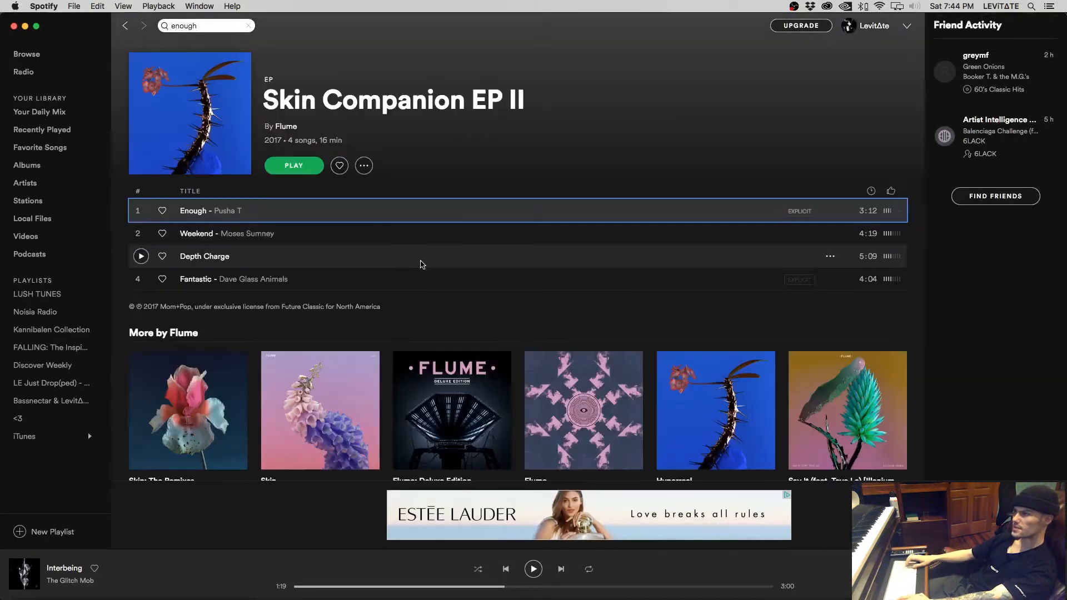
{"action": "left_click", "coordinate": [141, 212]}
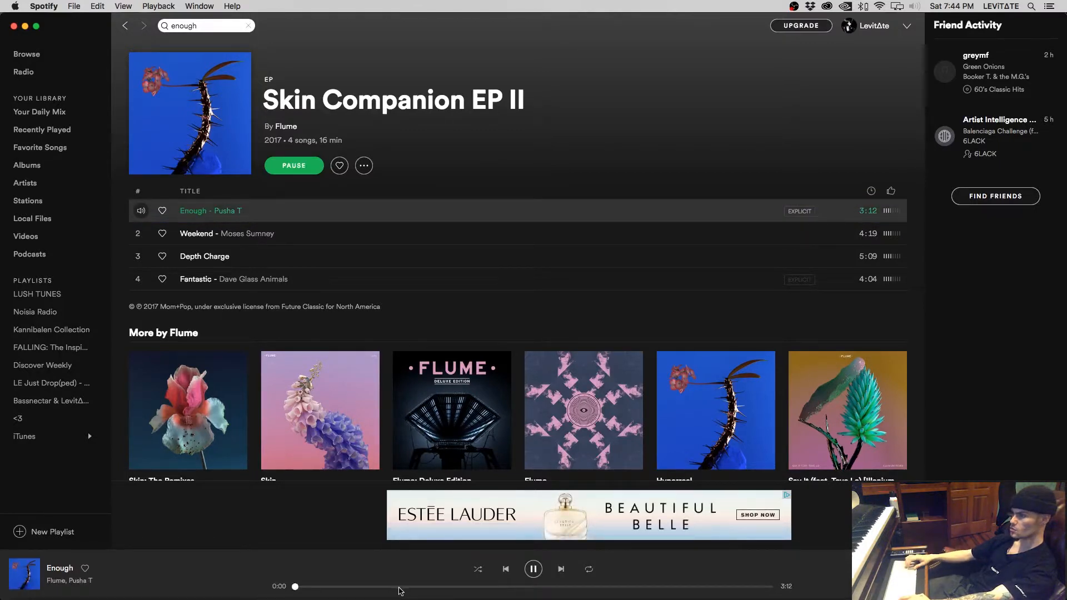
Listen to Enough from around 0:26 as a reference, pause it and return to Ableton Live
{"action": "left_click_drag", "start_coordinate": [404, 588], "coordinate": [496, 593]}
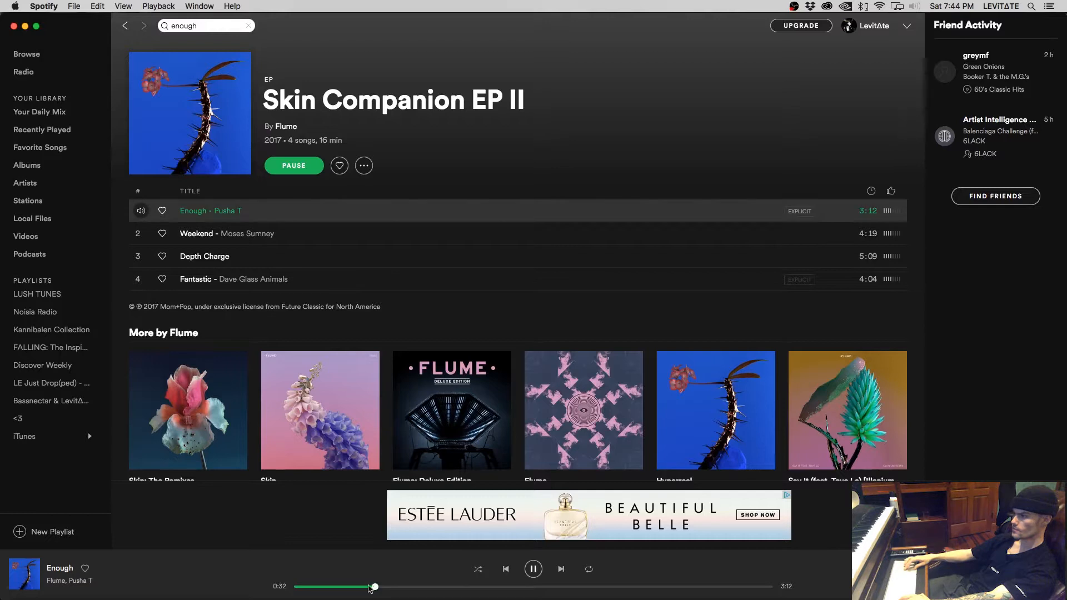
{"action": "left_click_drag", "start_coordinate": [366, 590], "coordinate": [367, 590]}
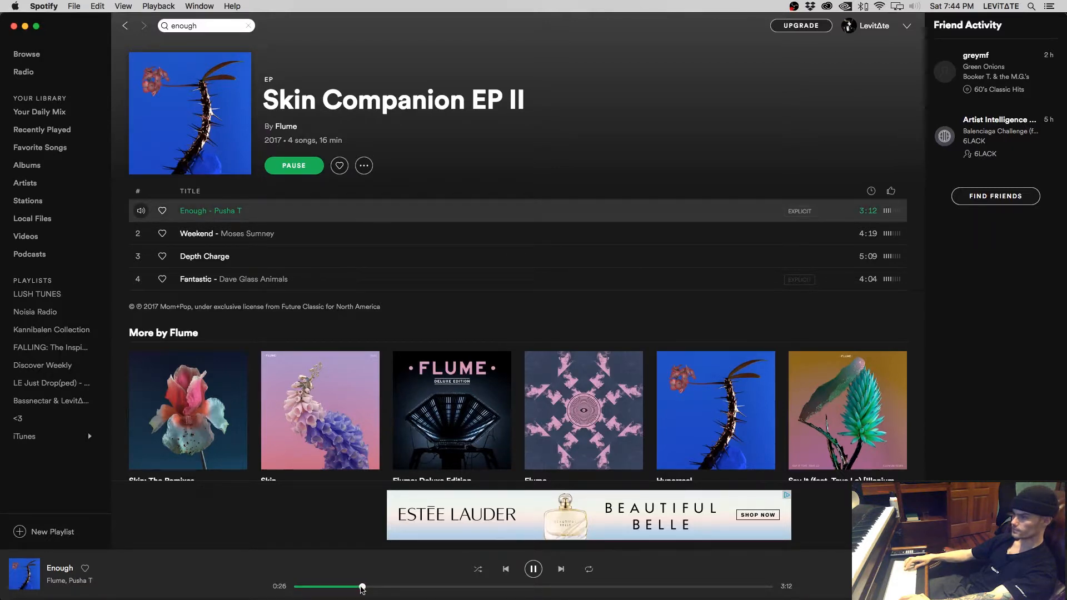
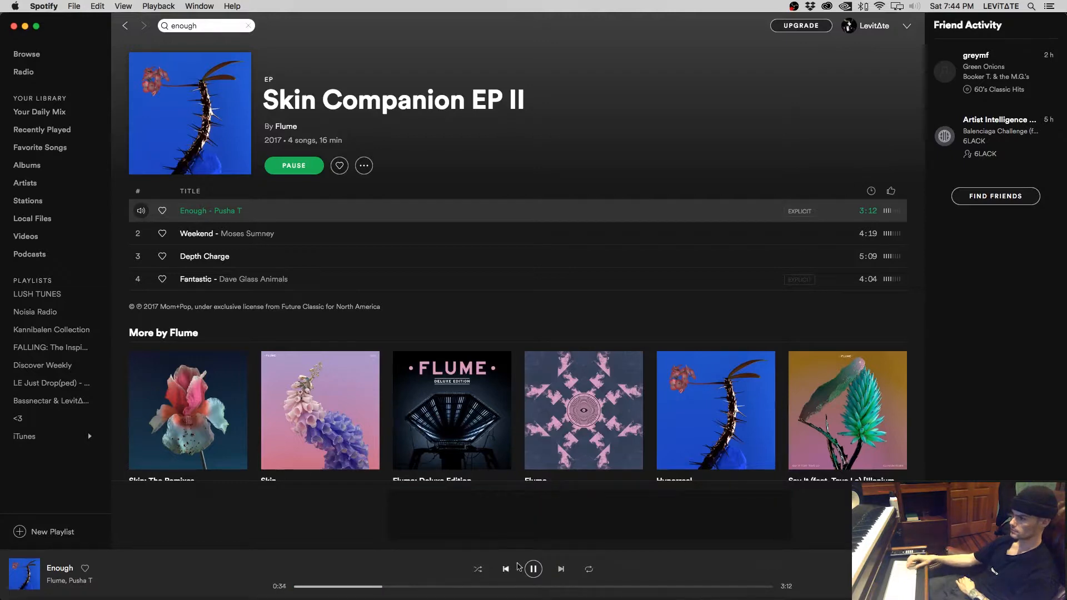
{"action": "left_click", "coordinate": [533, 569]}
{"action": "key", "text": "ctrl+Right"}
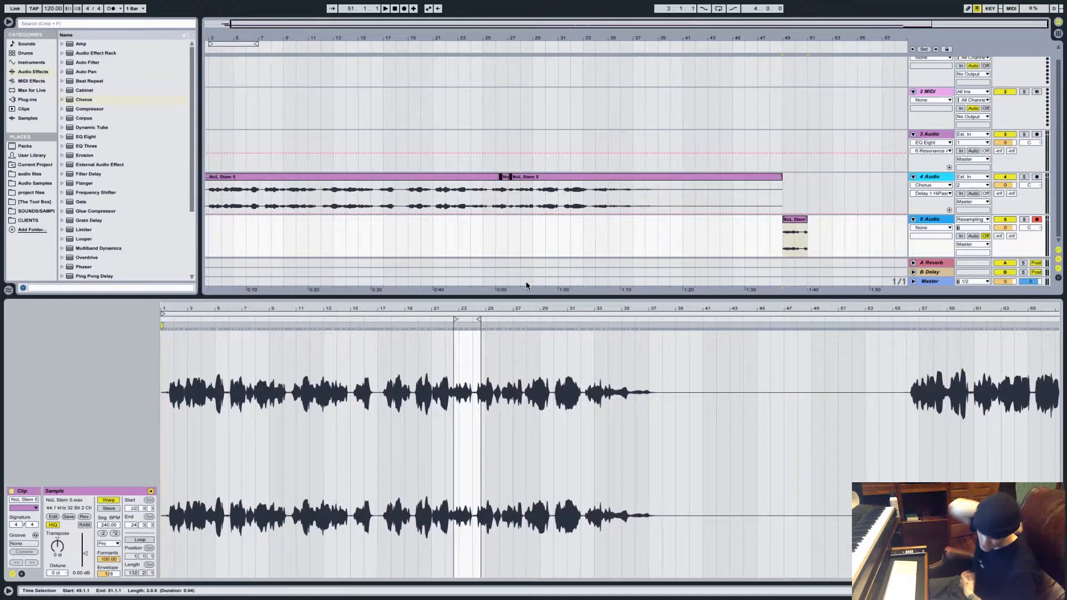
Set the copied two-bar clip on 5 Audio to Complex warp mode and audition it from 49.1.1
{"action": "double_click", "coordinate": [803, 219]}
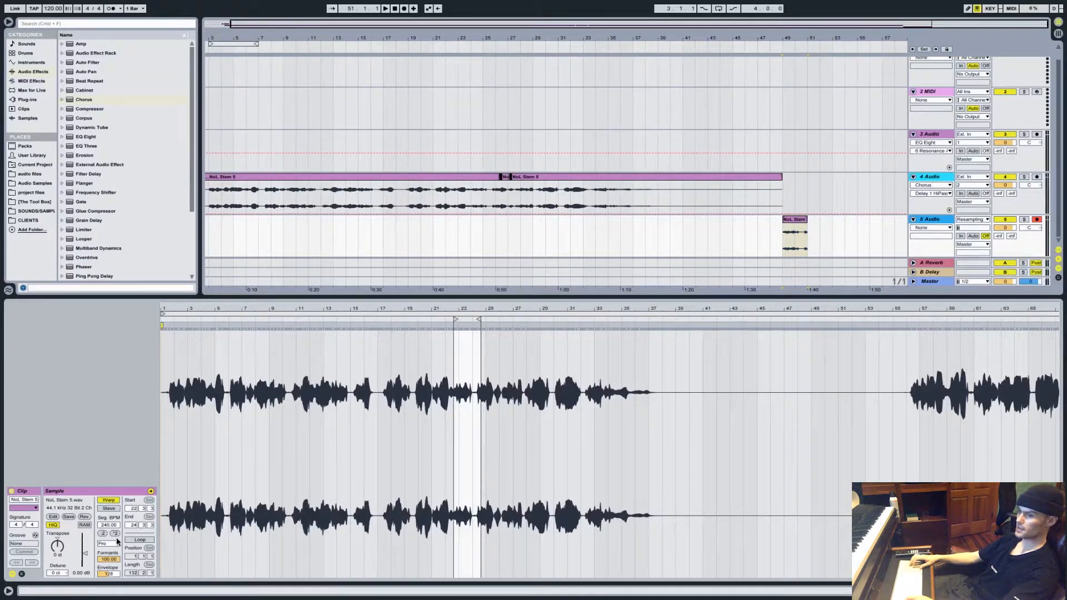
{"action": "left_click", "coordinate": [109, 580]}
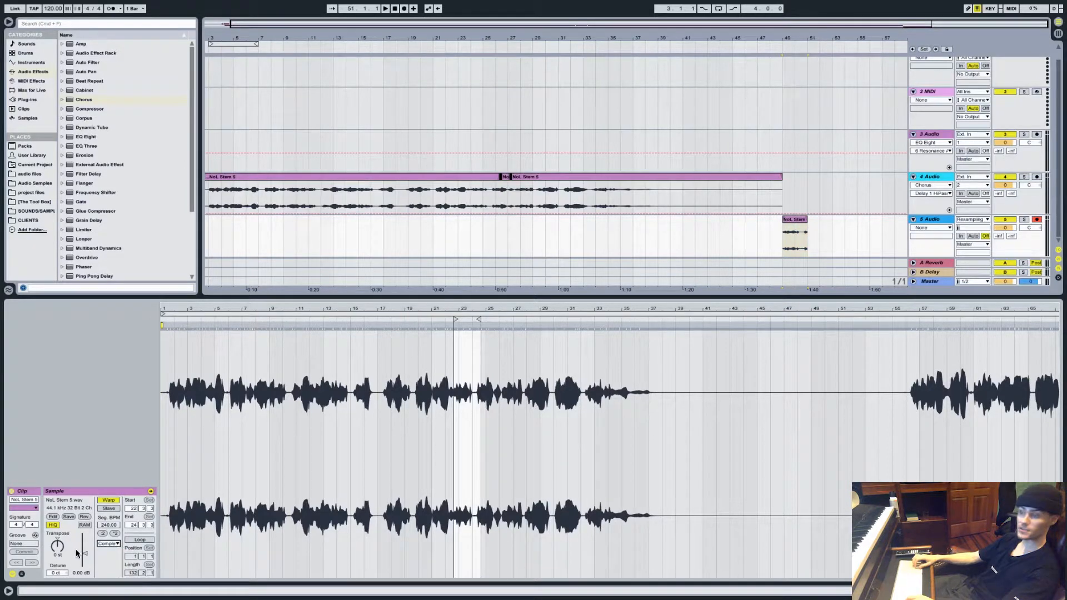
{"action": "left_click", "coordinate": [795, 220]}
{"action": "left_click", "coordinate": [940, 221]}
{"action": "key", "text": "space"}
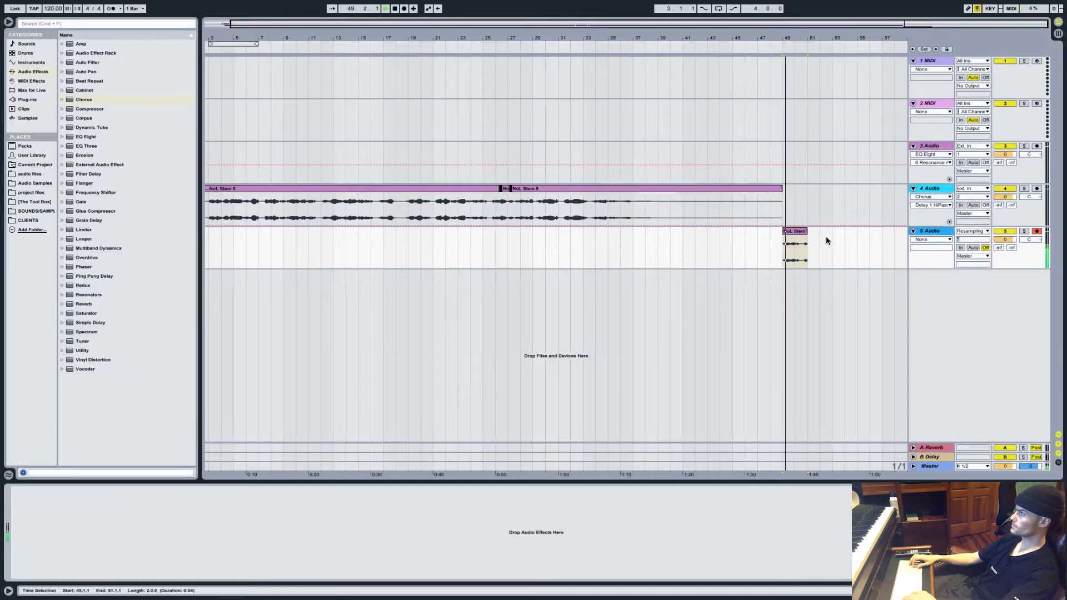
{"action": "key", "text": "space"}
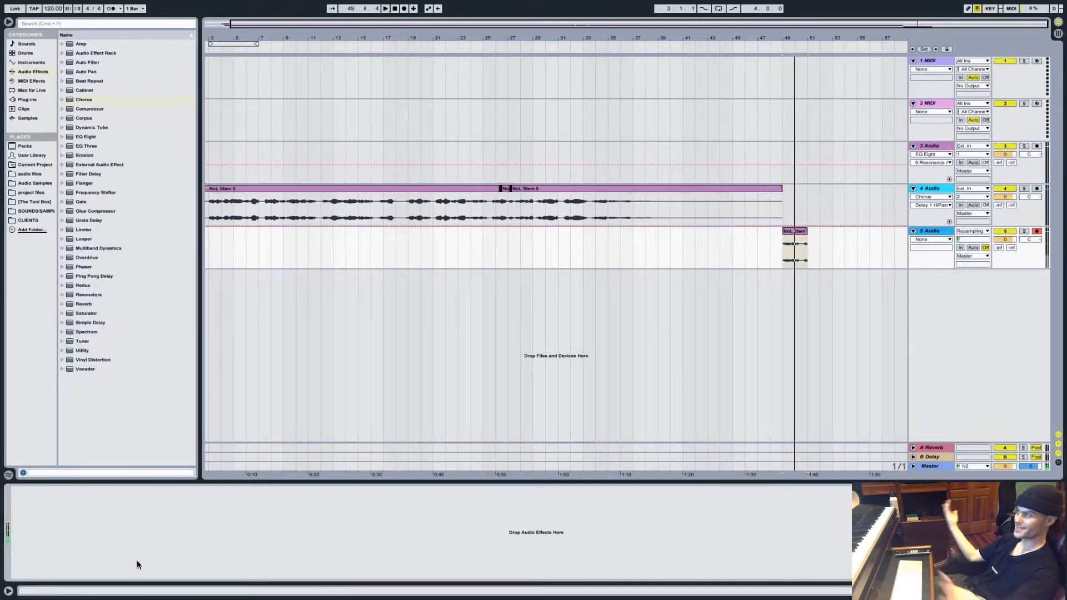
Add a Saturator to the 5 Audio track
{"action": "double_click", "coordinate": [90, 315]}
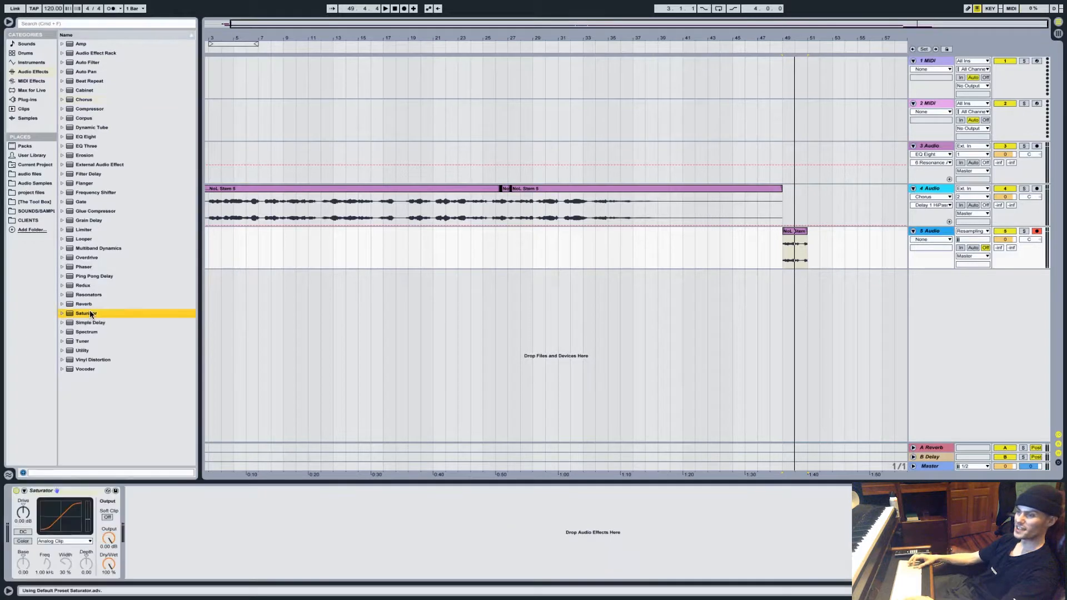
Set the Saturator to Hard Curve and raise its Drive to about 28.8 dB while auditioning the clip
{"action": "left_click", "coordinate": [65, 542]}
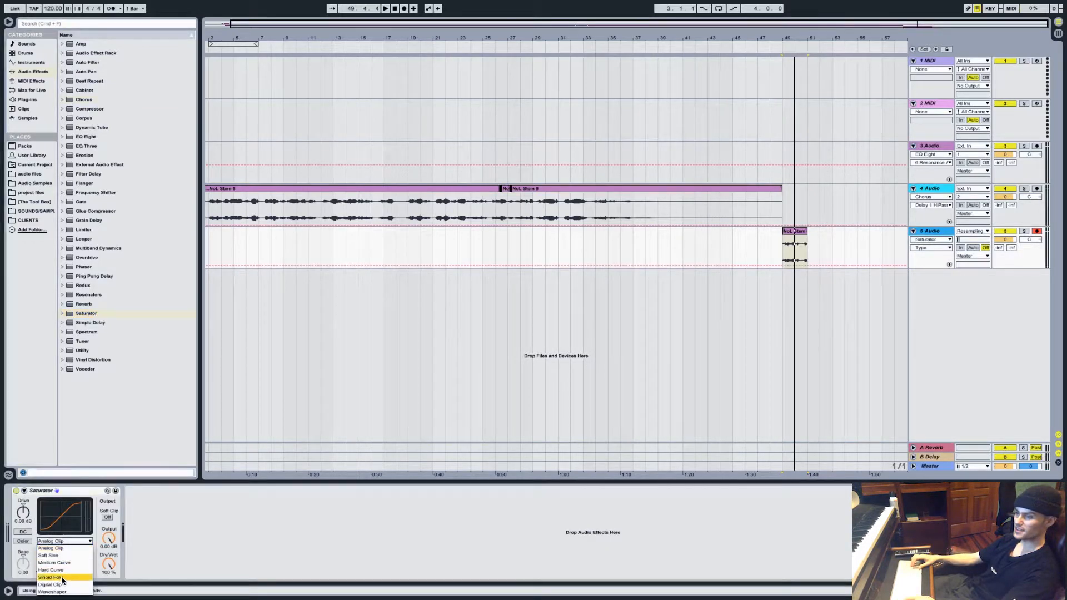
{"action": "left_click", "coordinate": [50, 570]}
{"action": "key", "text": "space"}
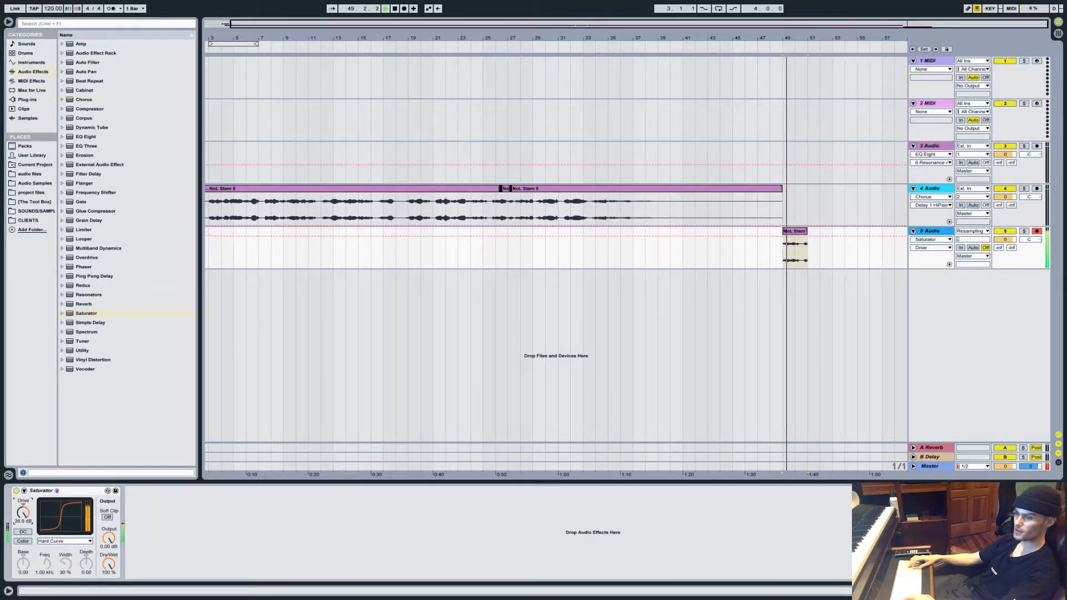
{"action": "left_click_drag", "start_coordinate": [23, 513], "coordinate": [23, 484]}
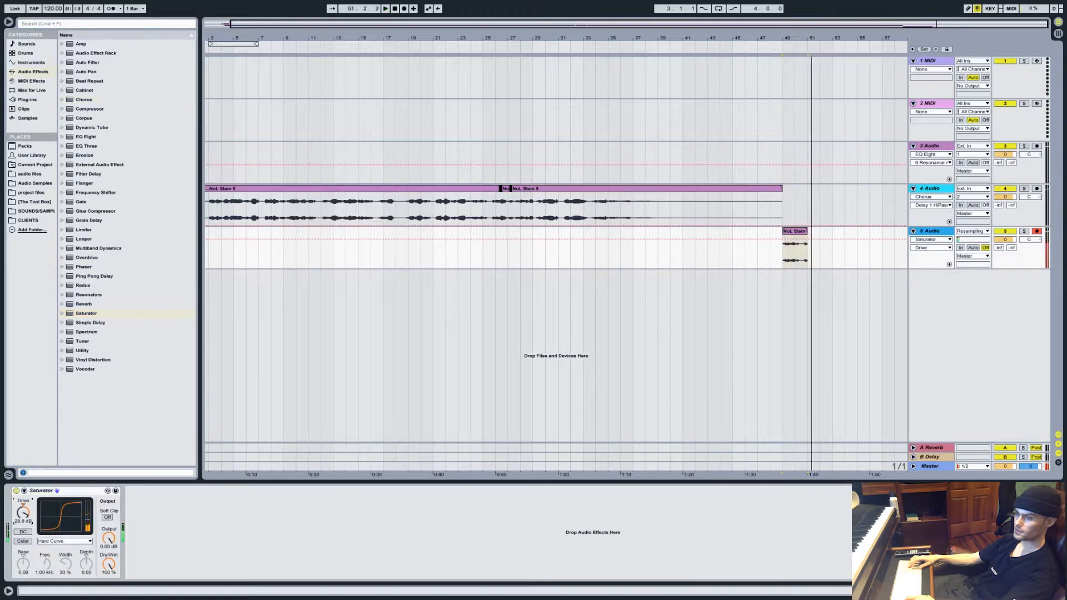
{"action": "key", "text": "space"}
{"action": "key", "text": "space"}
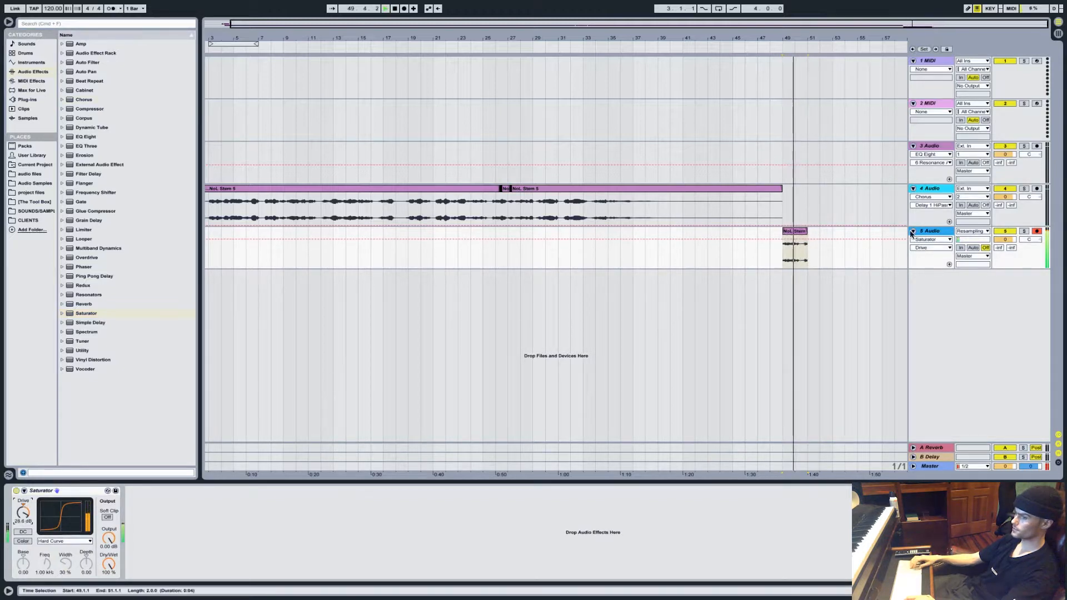
Turn off warping for the clip on 5 Audio and audition the unwarped clip up to around bar 54
{"action": "double_click", "coordinate": [797, 234]}
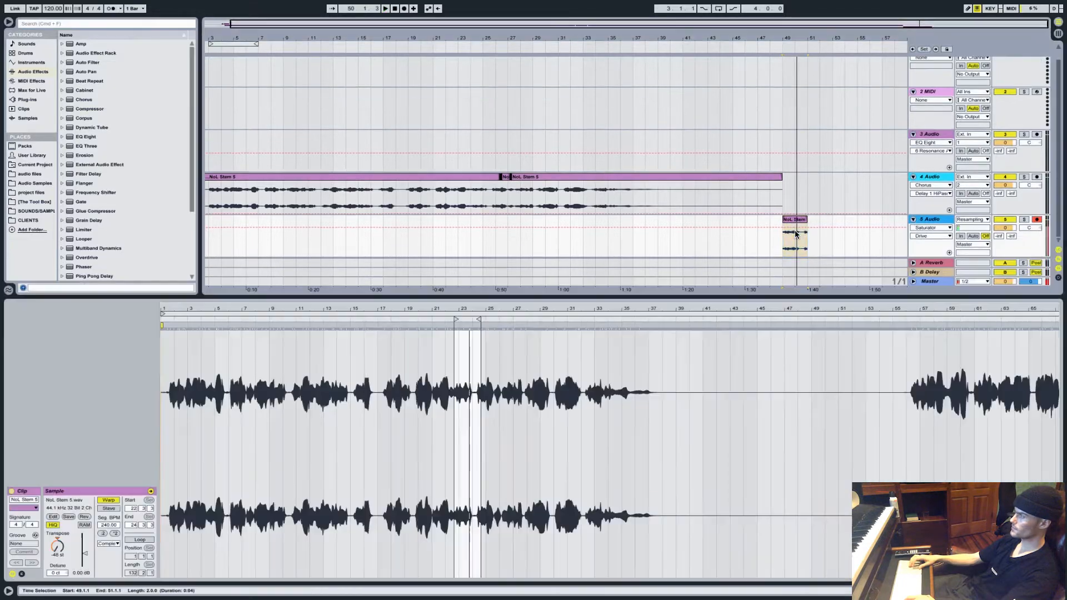
{"action": "left_click", "coordinate": [109, 501]}
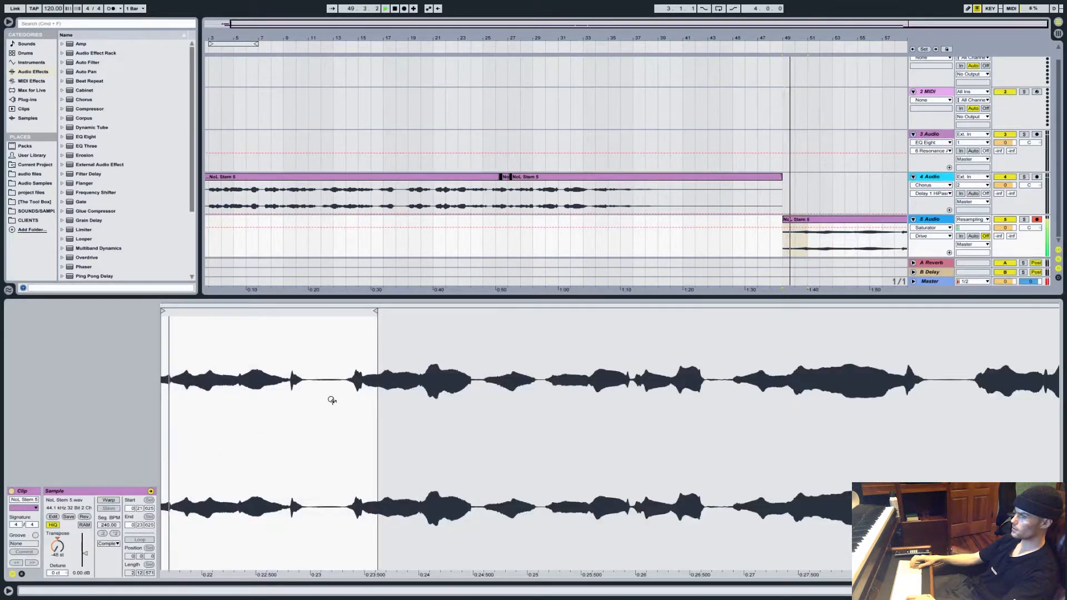
{"action": "scroll", "coordinate": [711, 224], "scroll_direction": "up", "scroll_amount": 1}
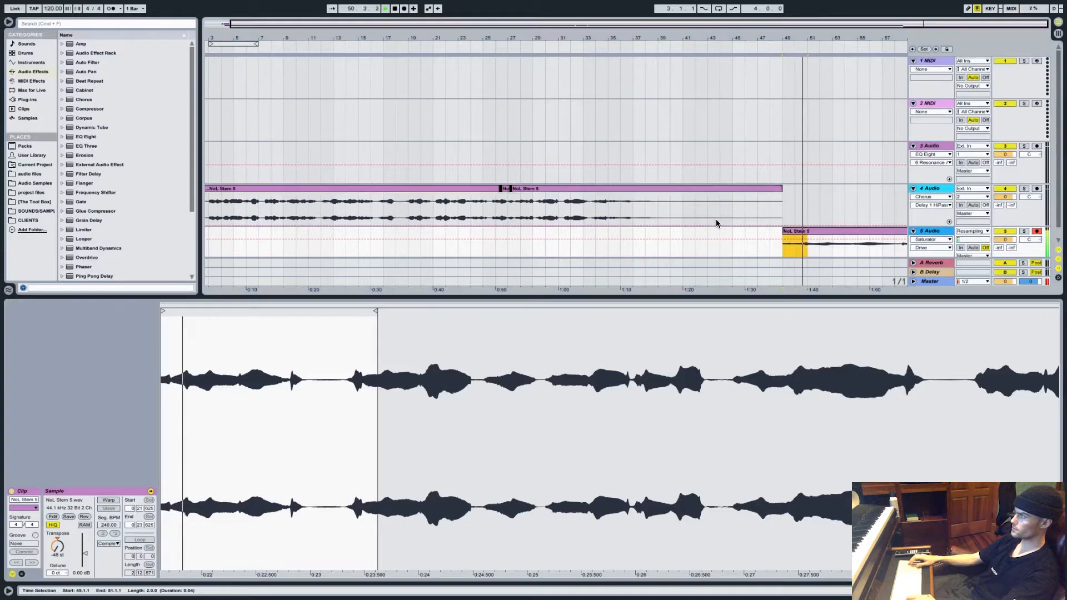
{"action": "scroll", "coordinate": [717, 223], "scroll_direction": "down", "scroll_amount": 1}
{"action": "left_click", "coordinate": [842, 246]}
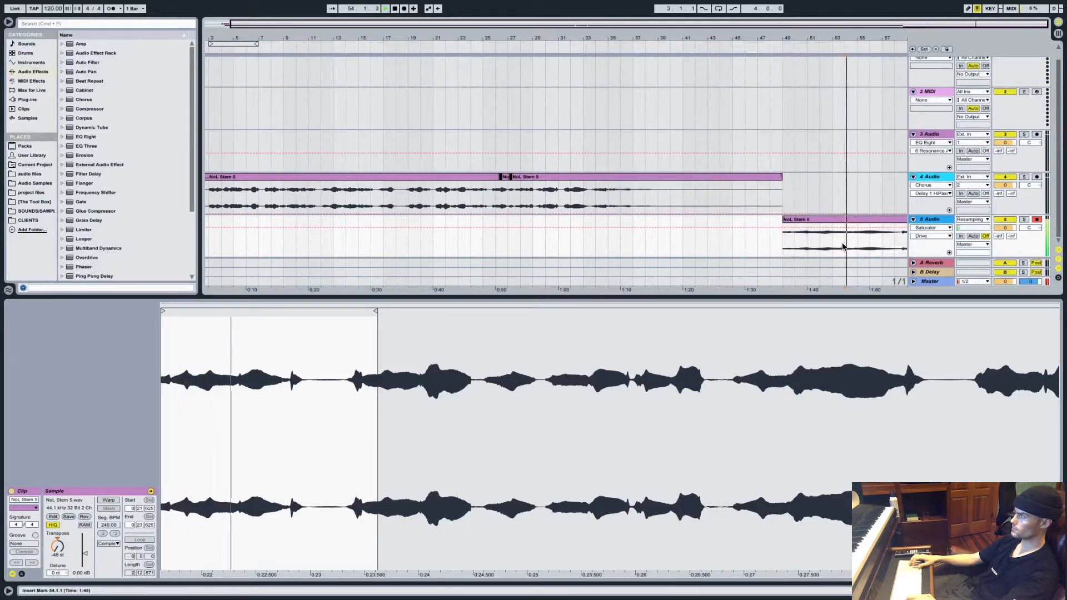
Turn warping back on keeping the clip's current timing, and pull the warp marker earlier to about 5.1.1 to speed up the audio
{"action": "left_click", "coordinate": [110, 503]}
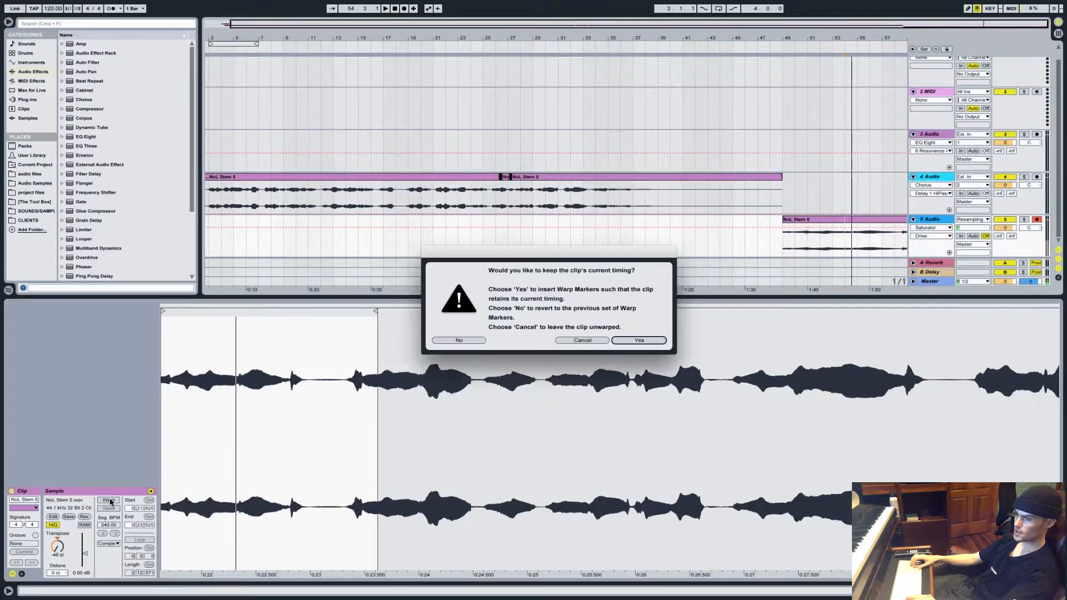
{"action": "left_click", "coordinate": [640, 340]}
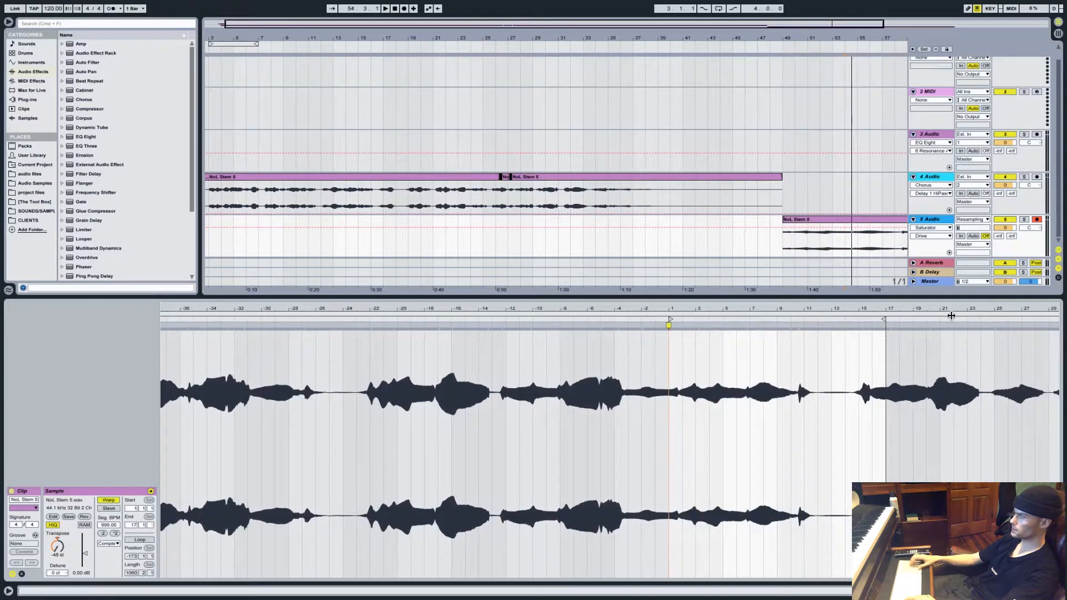
{"action": "left_click_drag", "start_coordinate": [892, 329], "coordinate": [848, 327]}
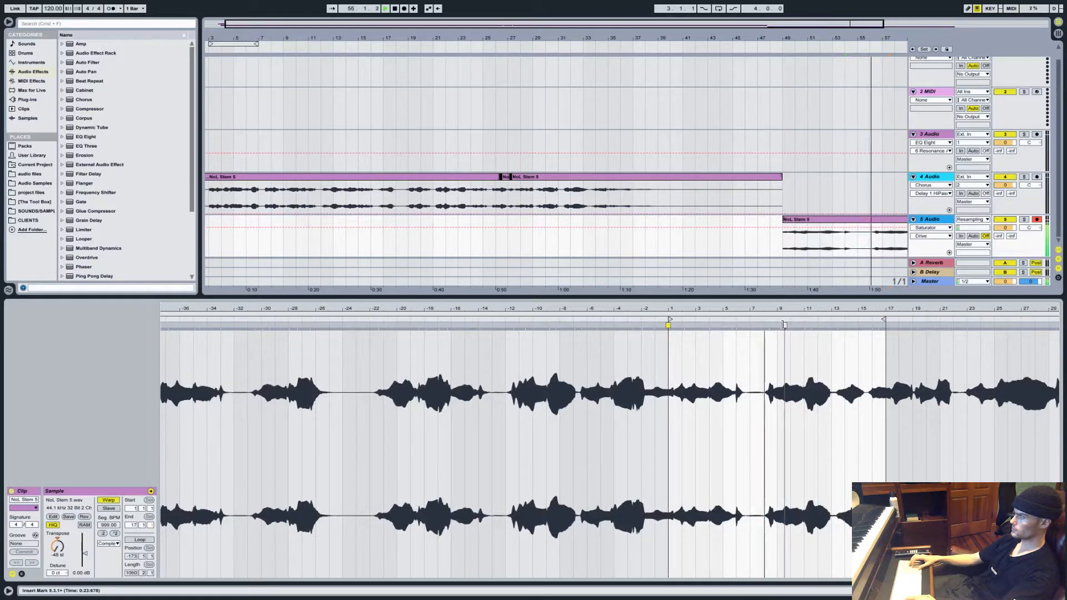
{"action": "mouse_move", "coordinate": [786, 328]}
{"action": "left_mouse_down"}
{"action": "mouse_move", "coordinate": [706, 331]}
{"action": "mouse_move", "coordinate": [722, 330]}
{"action": "left_mouse_up"}
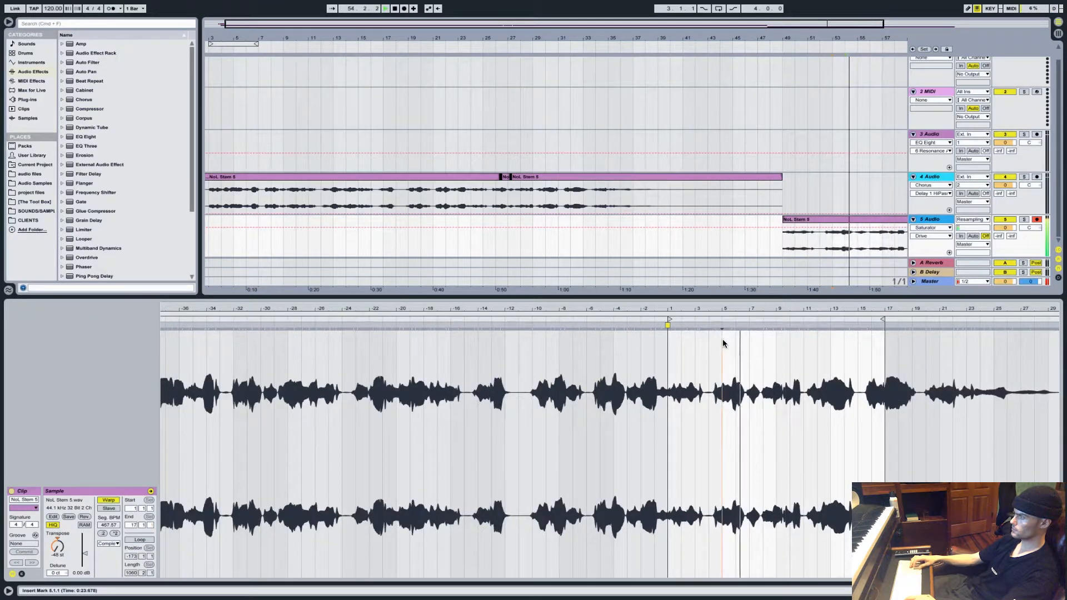
Lower the 5 Audio Saturator's Drive to about 18.3 dB, switch it to Medium Curve and stop playback
{"action": "left_click", "coordinate": [937, 222]}
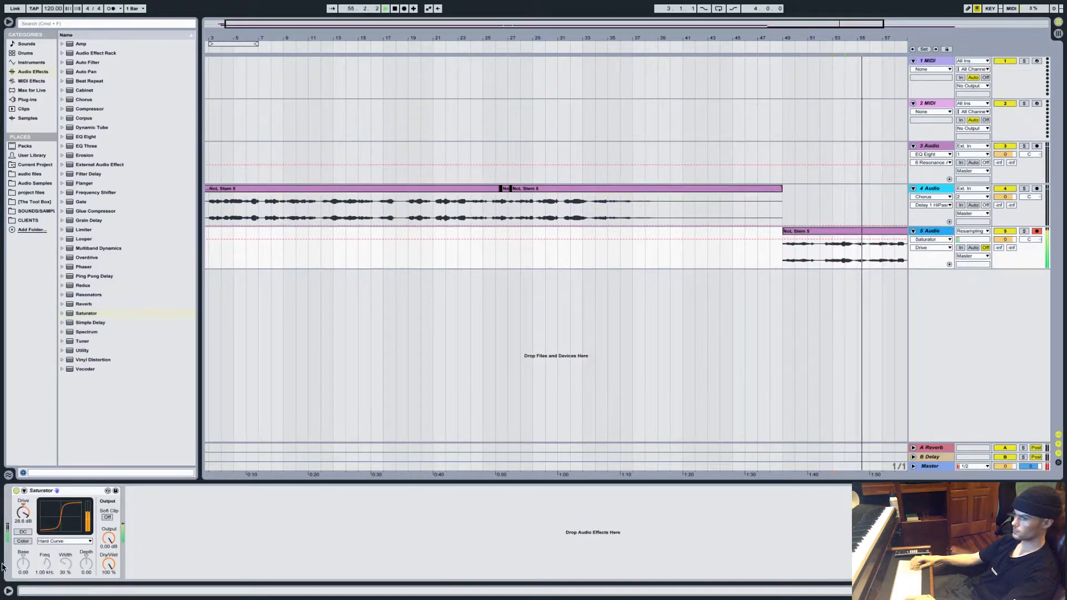
{"action": "left_click_drag", "start_coordinate": [24, 513], "coordinate": [26, 532]}
{"action": "left_click", "coordinate": [58, 540]}
{"action": "left_click", "coordinate": [60, 559]}
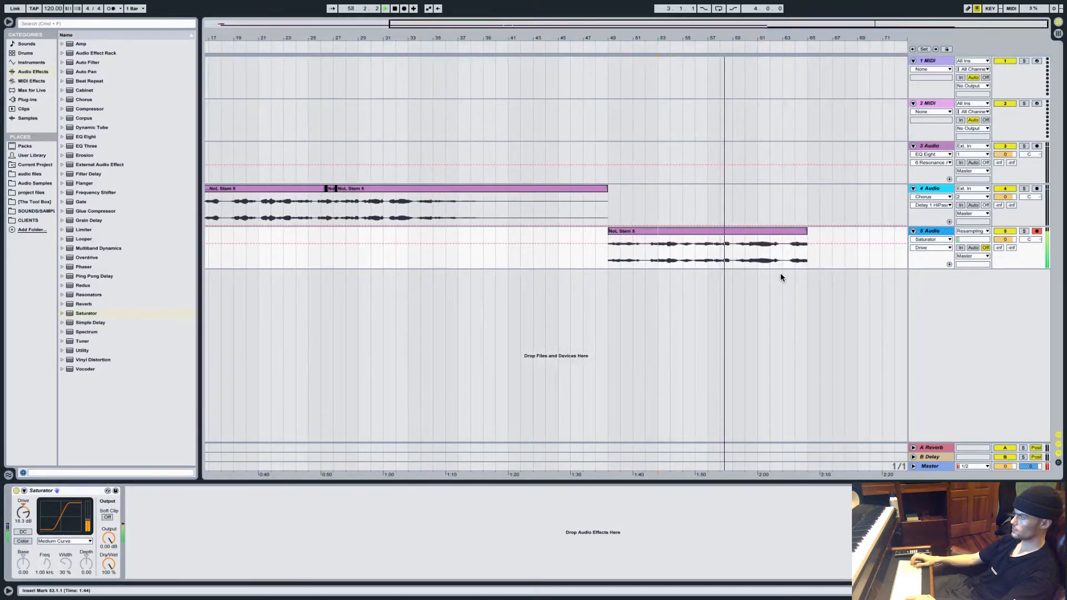
{"action": "key", "text": "space"}
{"action": "scroll", "coordinate": [737, 247], "scroll_direction": "left", "scroll_amount": 5}
{"action": "scroll", "coordinate": [465, 306], "scroll_direction": "right", "scroll_amount": 8}
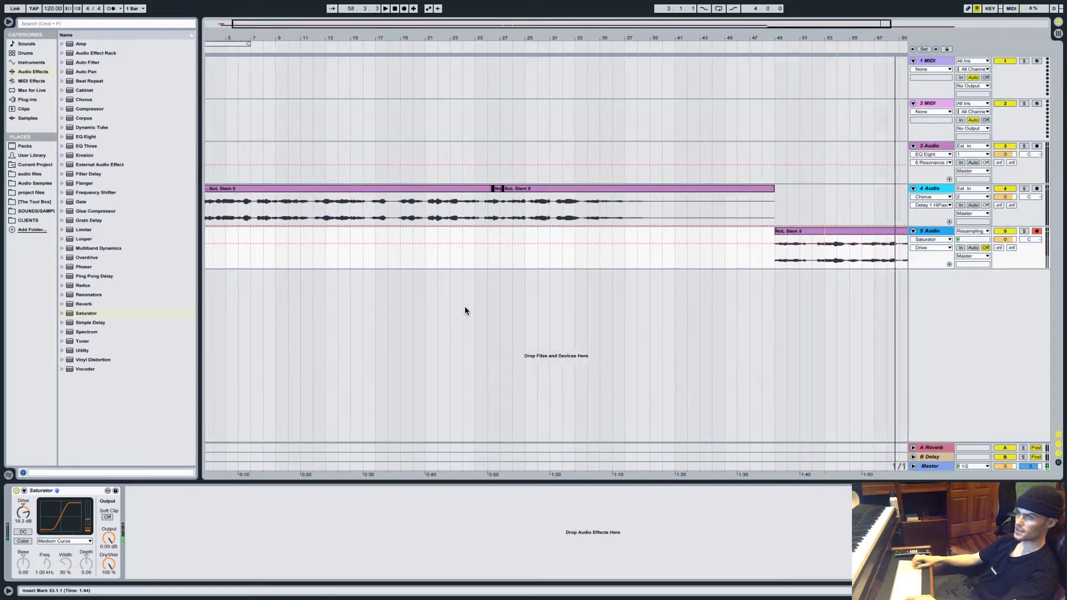
Search the audio files folder for "vox" and open the MidEast Vocals Kontakt folder inside MIDEAST VOX
{"action": "left_click", "coordinate": [27, 175]}
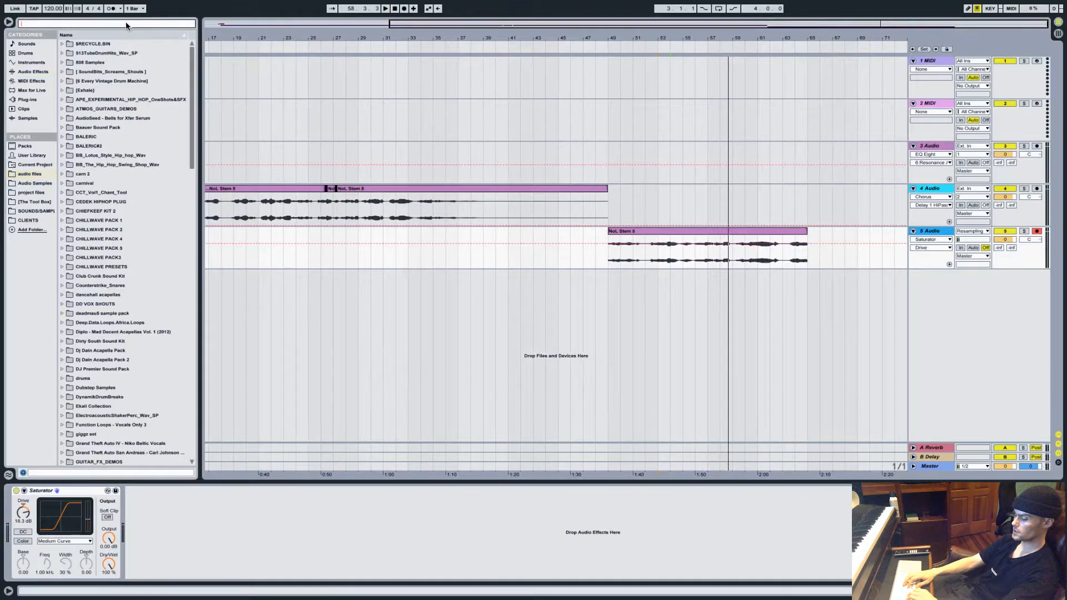
{"action": "type", "text": "vox"}
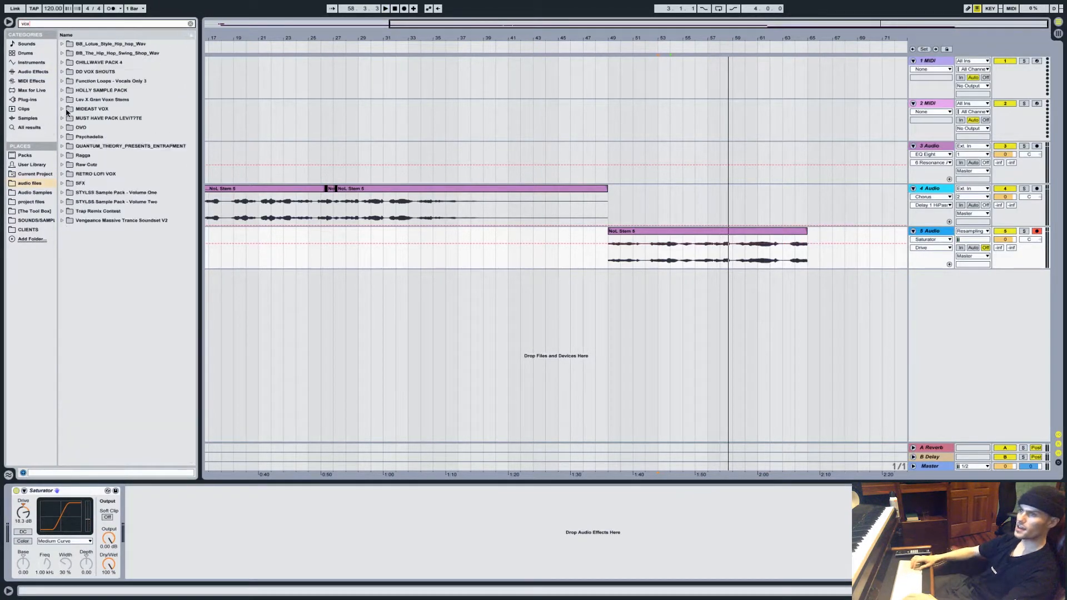
{"action": "left_click", "coordinate": [105, 90]}
{"action": "left_click", "coordinate": [98, 69]}
{"action": "key", "text": "Down"}
{"action": "key", "text": "Down"}
{"action": "key", "text": "Down"}
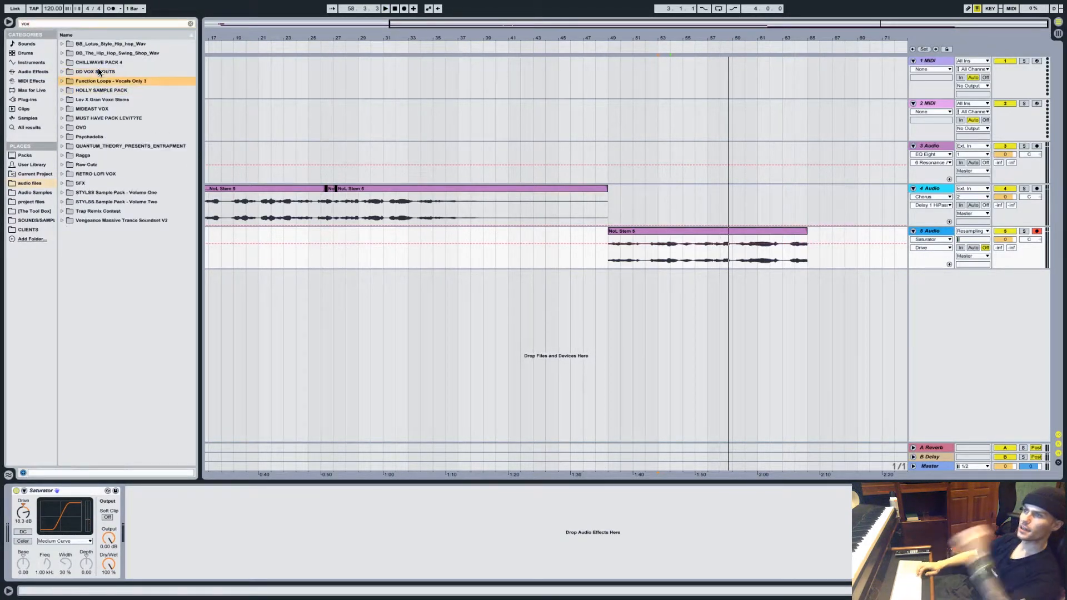
{"action": "key", "text": "Down"}
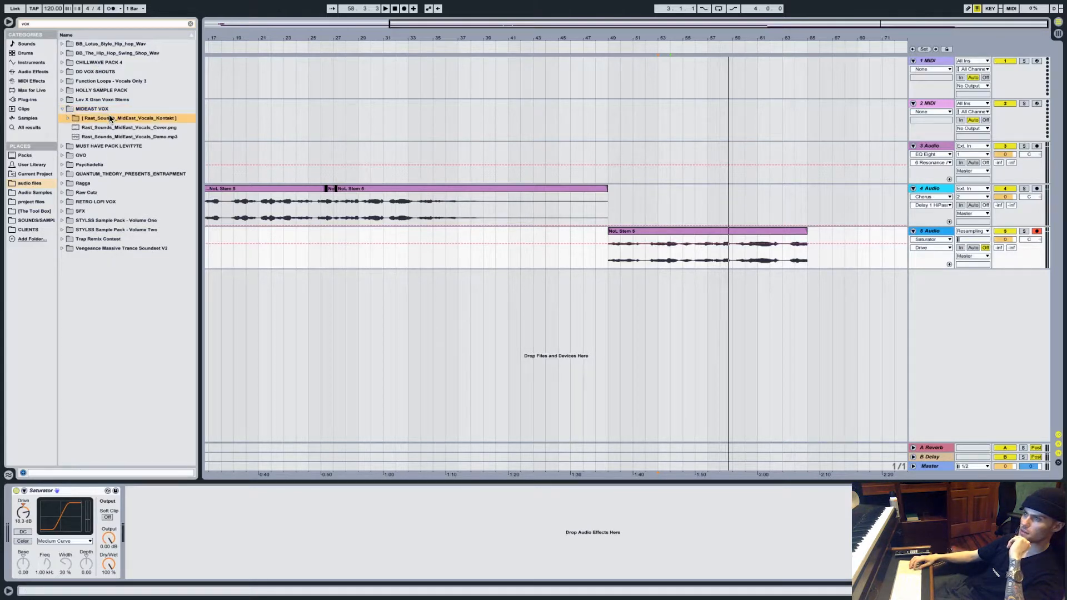
{"action": "left_click", "coordinate": [110, 117]}
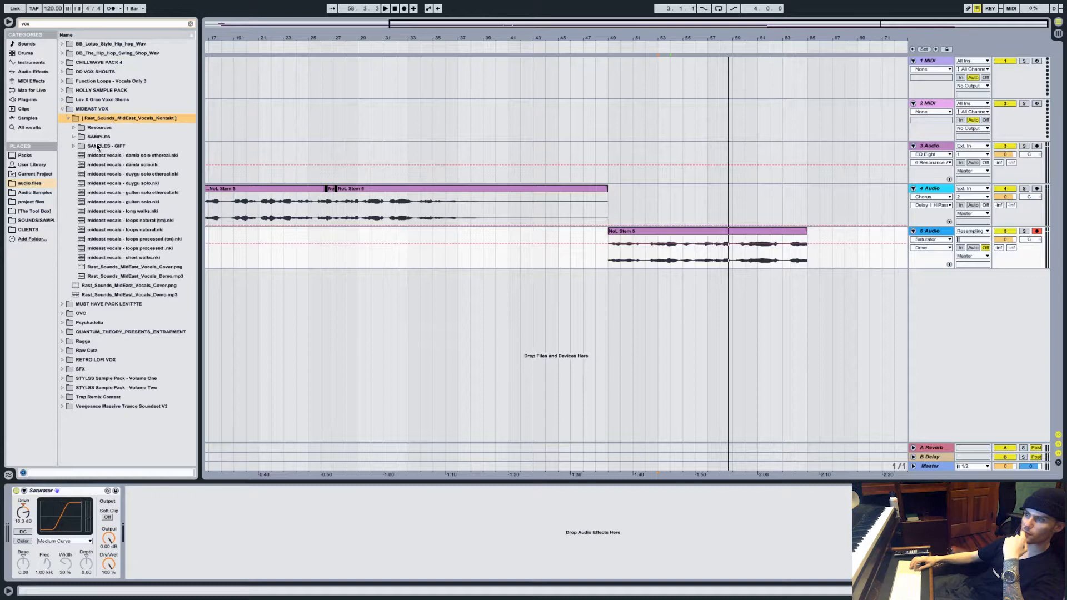
Open LOOPS_NATURAL inside the SAMPLES folder and preview its loops down to 120_MEV_LOOP_Cs.wav
{"action": "left_click", "coordinate": [96, 138]}
{"action": "key", "text": "Right"}
{"action": "key", "text": "Down"}
{"action": "key", "text": "Down"}
{"action": "key", "text": "Down"}
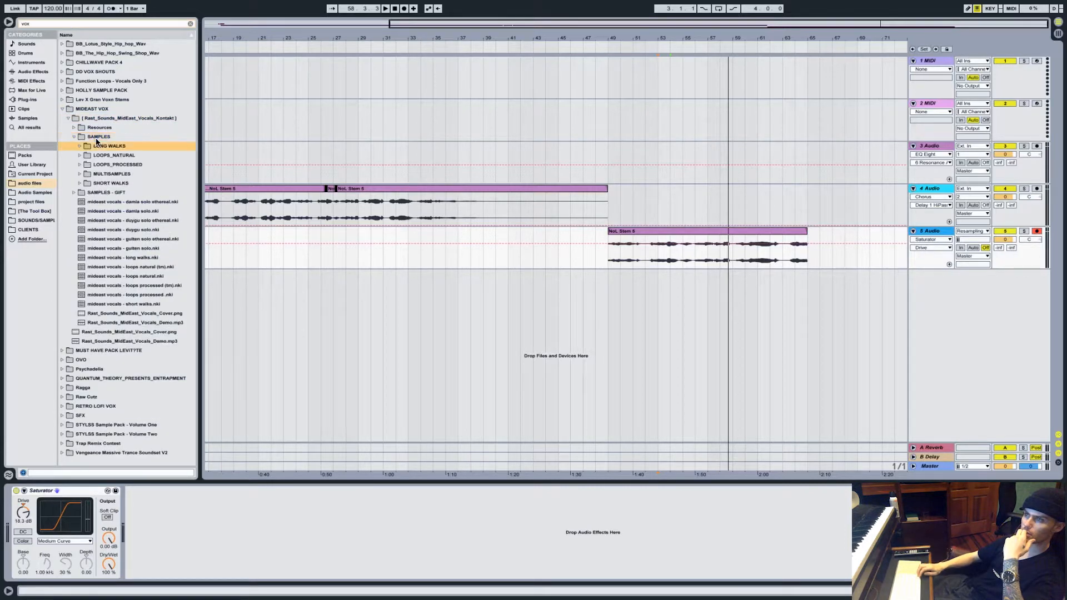
{"action": "key", "text": "Up"}
{"action": "key", "text": "Right"}
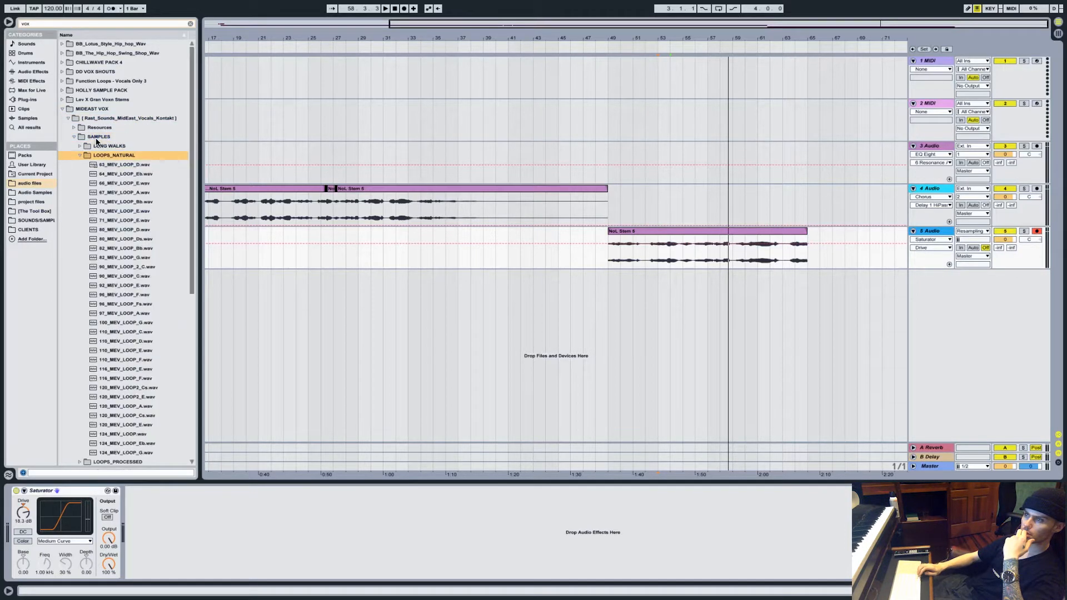
{"action": "key", "text": "Down"}
{"action": "key", "text": "Down"}
{"action": "key", "text": "Down"}
{"action": "key", "text": "Down"}
{"action": "key", "text": "Down"}
{"action": "key", "text": "Down"}
{"action": "key", "text": "Down"}
{"action": "key", "text": "Down"}
{"action": "key", "text": "Down"}
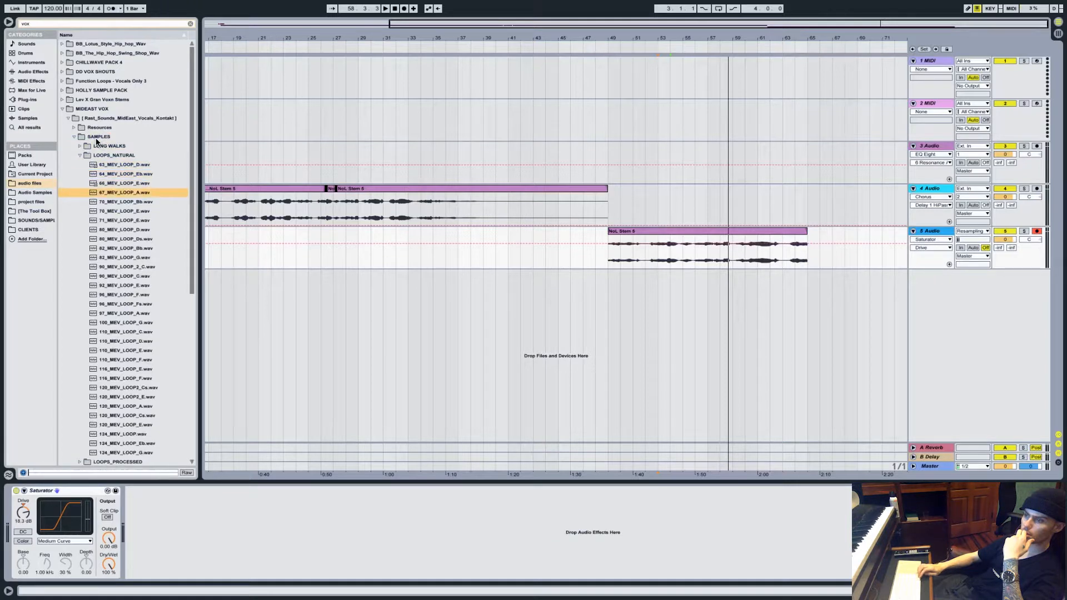
{"action": "key", "text": "Down"}
{"action": "key", "text": "Down"}
{"action": "key", "text": "Down"}
{"action": "key", "text": "Down"}
{"action": "key", "text": "Down"}
{"action": "key", "text": "Down"}
{"action": "key", "text": "Down"}
{"action": "key", "text": "Down"}
{"action": "key", "text": "Down"}
{"action": "key", "text": "Down"}
{"action": "key", "text": "Down"}
{"action": "key", "text": "Down"}
{"action": "key", "text": "Down"}
{"action": "key", "text": "Down"}
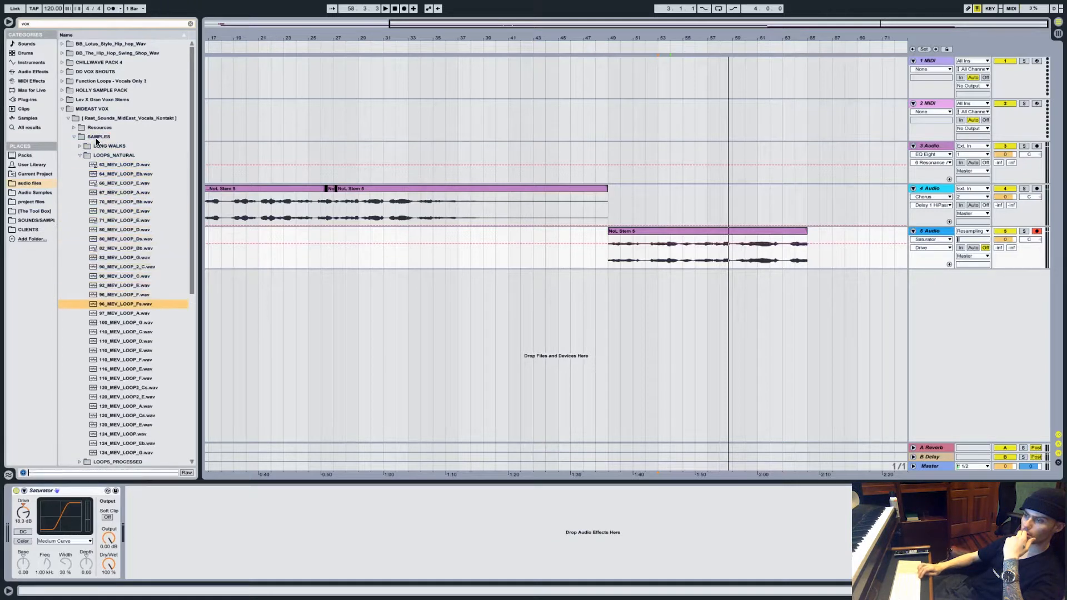
{"action": "key", "text": "Down"}
{"action": "key", "text": "Down"}
{"action": "key", "text": "Down"}
{"action": "key", "text": "Down"}
{"action": "key", "text": "Down"}
{"action": "key", "text": "Down"}
{"action": "key", "text": "Down"}
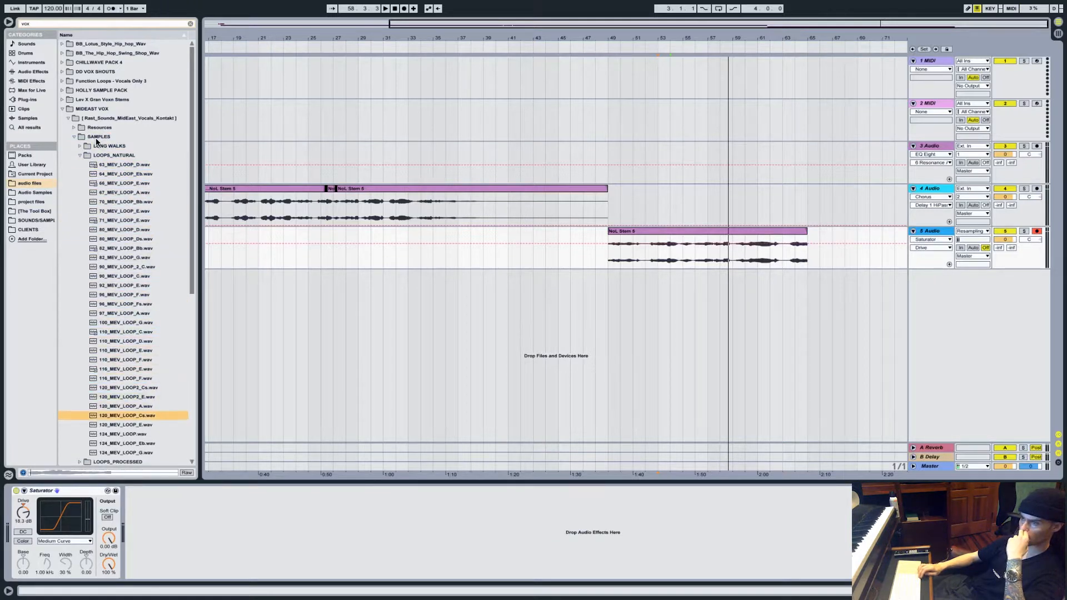
Close LOOPS_NATURAL, open LOOPS_PROCESSED and preview its processed vocal loops through to the end of the folder
{"action": "key", "text": "Left"}
{"action": "key", "text": "Left"}
{"action": "key", "text": "Up"}
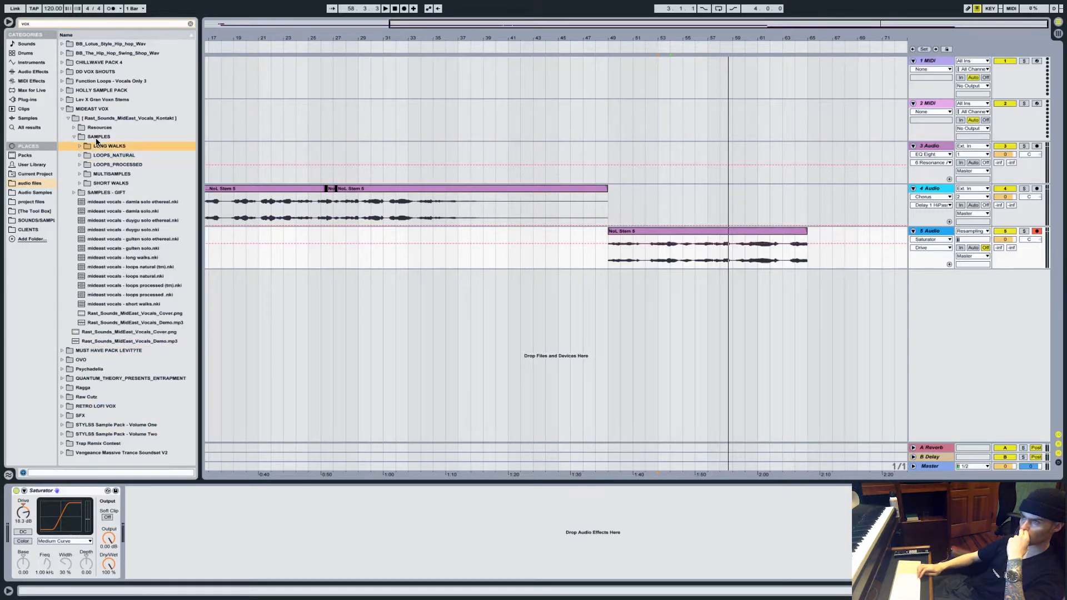
{"action": "key", "text": "Down"}
{"action": "key", "text": "Down"}
{"action": "key", "text": "Down"}
{"action": "key", "text": "Up"}
{"action": "key", "text": "Right"}
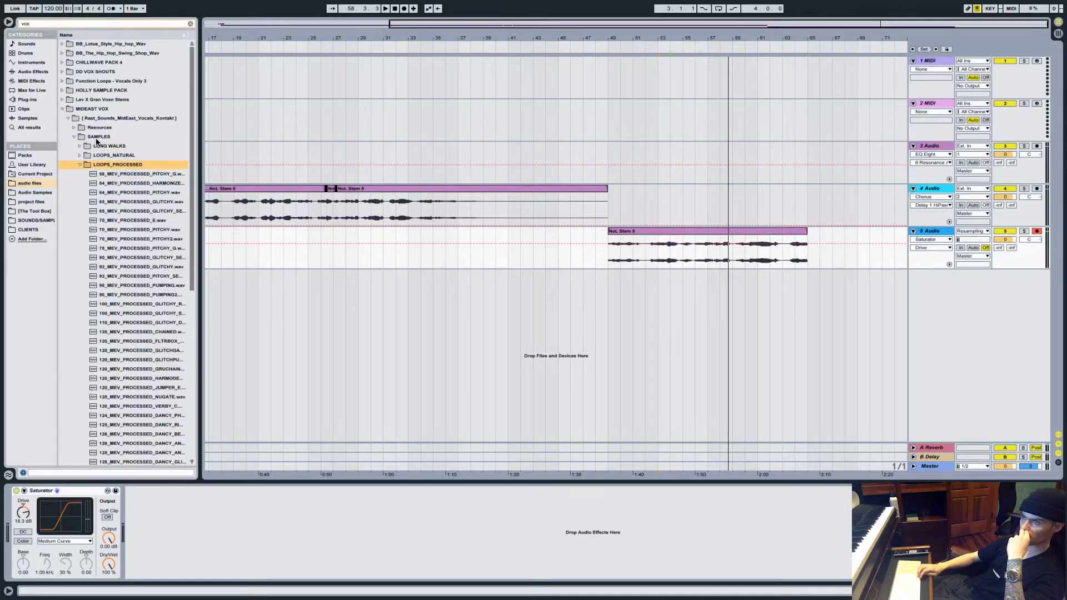
{"action": "key", "text": "Down"}
{"action": "key", "text": "Down"}
{"action": "key", "text": "Down"}
{"action": "key", "text": "Down"}
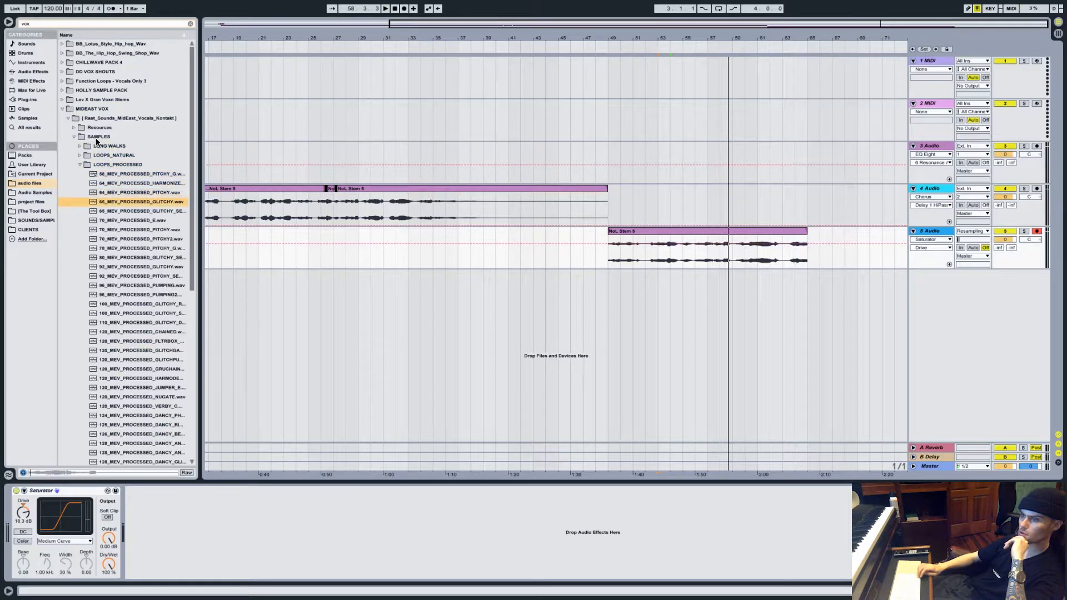
{"action": "key", "text": "Down"}
{"action": "key", "text": "Down"}
{"action": "key", "text": "Down"}
{"action": "key", "text": "Down"}
{"action": "key", "text": "Down"}
{"action": "key", "text": "Down"}
{"action": "key", "text": "Down"}
{"action": "key", "text": "Down"}
{"action": "key", "text": "Down"}
{"action": "key", "text": "Down"}
{"action": "key", "text": "Down"}
{"action": "key", "text": "Down"}
{"action": "key", "text": "Down"}
{"action": "key", "text": "Down"}
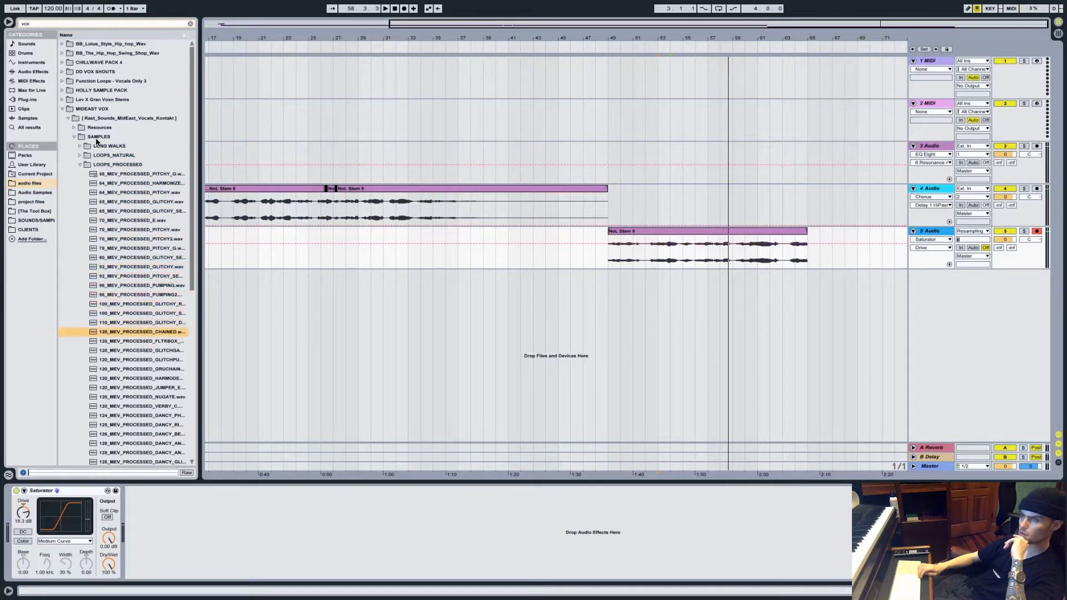
{"action": "key", "text": "Down"}
{"action": "key", "text": "Down"}
{"action": "key", "text": "Down"}
{"action": "key", "text": "Down"}
{"action": "key", "text": "Down"}
{"action": "key", "text": "Down"}
{"action": "key", "text": "Down"}
{"action": "key", "text": "Down"}
{"action": "key", "text": "Down"}
{"action": "key", "text": "Down"}
{"action": "key", "text": "Down"}
{"action": "key", "text": "Down"}
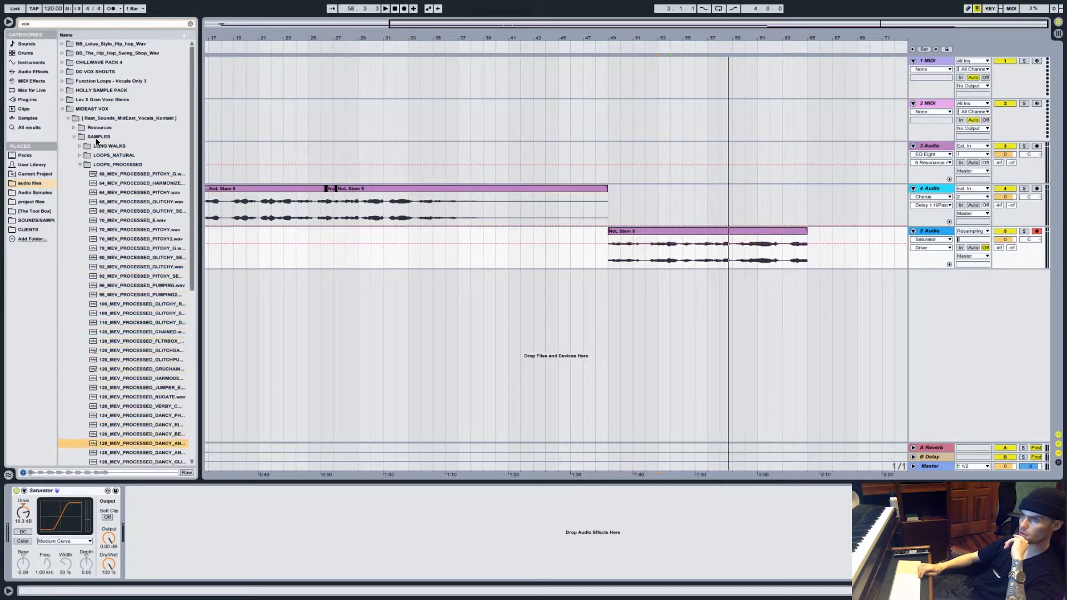
{"action": "key", "text": "Down"}
{"action": "key", "text": "Down"}
{"action": "key", "text": "Down"}
{"action": "key", "text": "Down"}
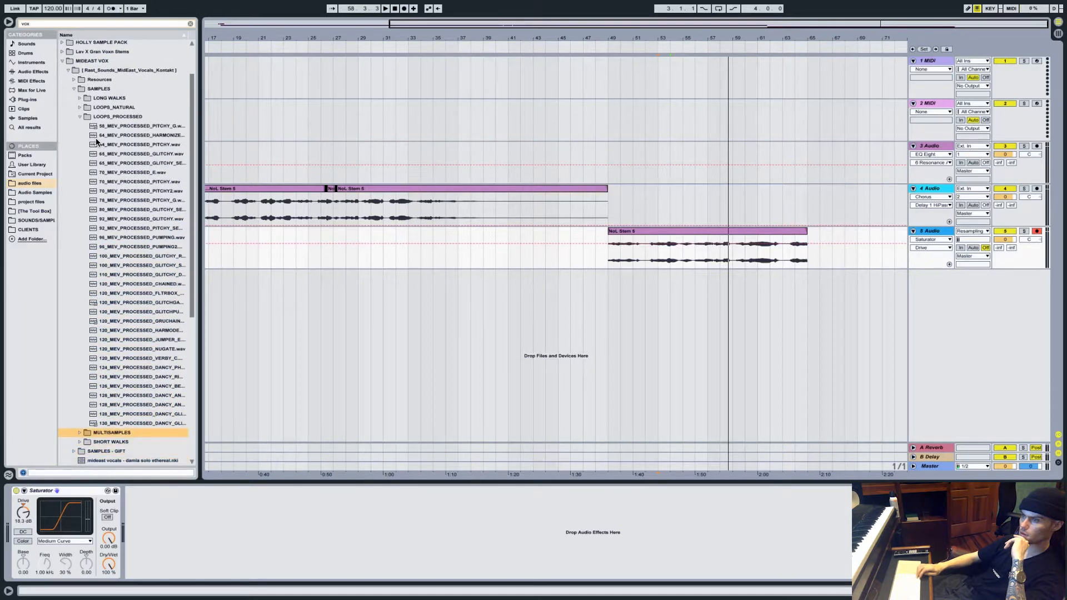
Open the MULTISAMPLES folder and preview its single-note vocal samples through to the end
{"action": "key", "text": "Right"}
{"action": "key", "text": "Down"}
{"action": "key", "text": "Down"}
{"action": "key", "text": "Down"}
{"action": "key", "text": "Down"}
{"action": "key", "text": "Down"}
{"action": "key", "text": "Down"}
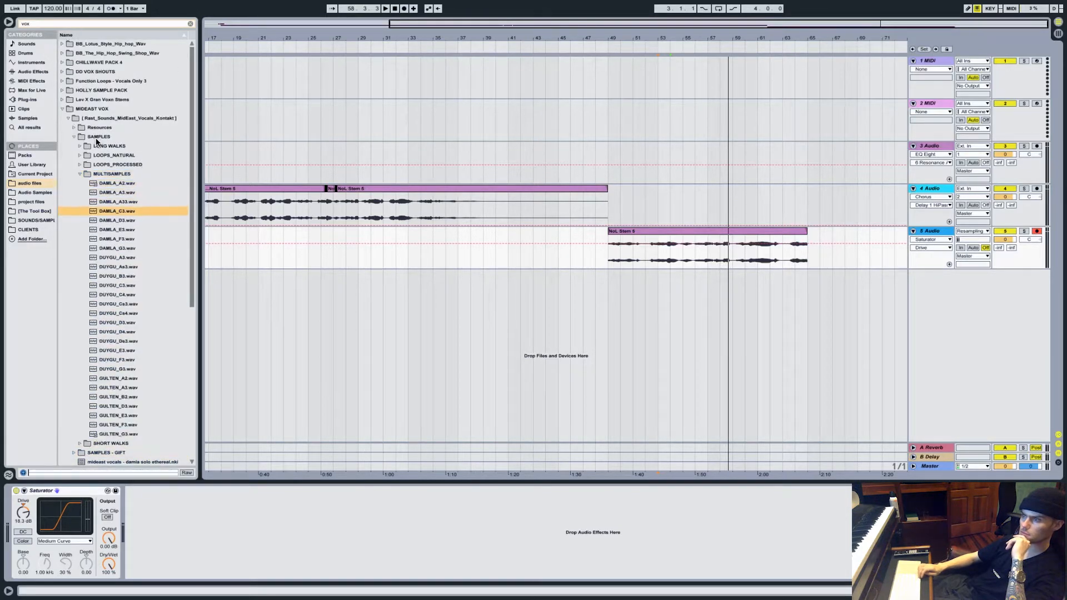
{"action": "key", "text": "Down"}
{"action": "key", "text": "Down"}
{"action": "key", "text": "Down"}
{"action": "key", "text": "Down"}
{"action": "key", "text": "Down"}
{"action": "key", "text": "Down"}
{"action": "key", "text": "Down"}
{"action": "key", "text": "Down"}
{"action": "key", "text": "Down"}
{"action": "key", "text": "Down"}
{"action": "key", "text": "Down"}
{"action": "key", "text": "Down"}
{"action": "key", "text": "Down"}
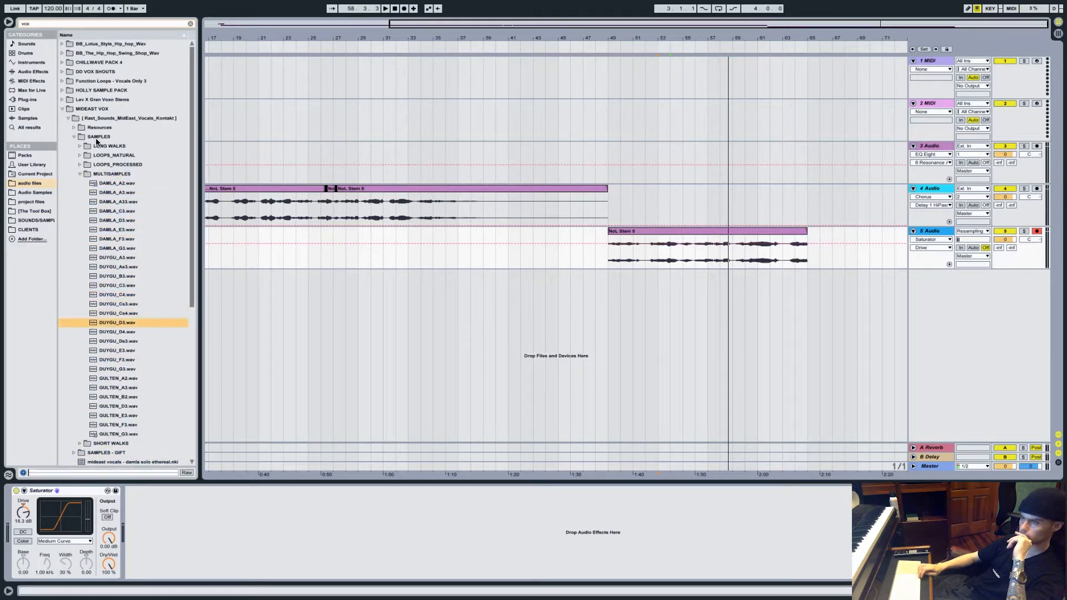
{"action": "key", "text": "Down"}
{"action": "key", "text": "Down"}
{"action": "key", "text": "Down"}
{"action": "key", "text": "Down"}
{"action": "key", "text": "Down"}
{"action": "key", "text": "Down"}
{"action": "key", "text": "Down"}
{"action": "key", "text": "Down"}
{"action": "key", "text": "Down"}
{"action": "key", "text": "Down"}
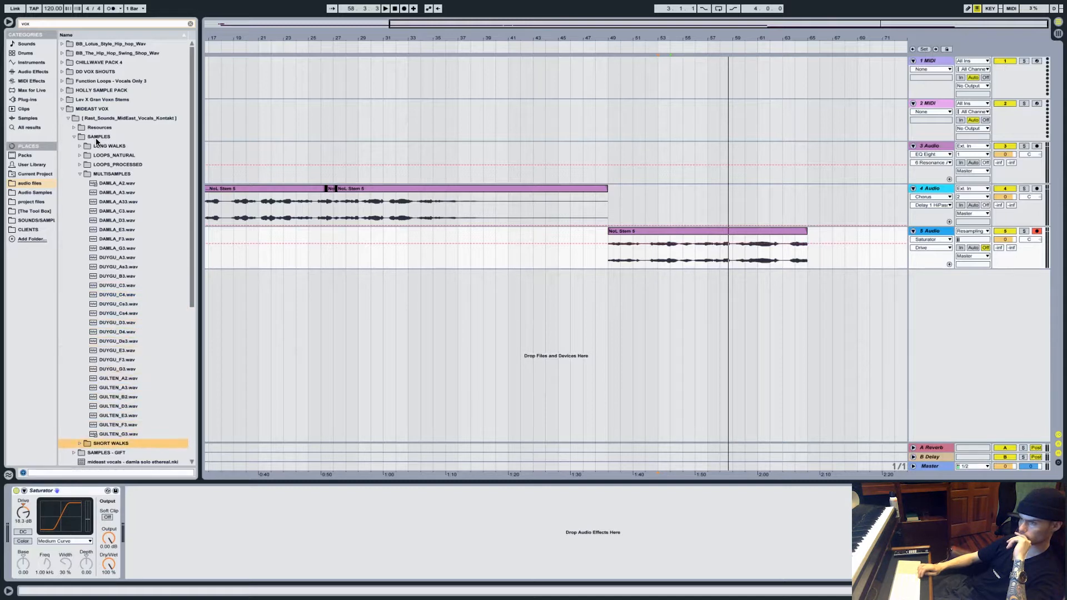
Open the SHORT WALKS folder, preview its DAMLA_SHORT vocal samples one after another, and close the folder again
{"action": "key", "text": "Right"}
{"action": "key", "text": "Down"}
{"action": "key", "text": "Down"}
{"action": "key", "text": "Down"}
{"action": "key", "text": "Down"}
{"action": "key", "text": "Down"}
{"action": "key", "text": "Down"}
{"action": "key", "text": "Down"}
{"action": "key", "text": "Down"}
{"action": "key", "text": "Down"}
{"action": "key", "text": "Down"}
{"action": "key", "text": "Down"}
{"action": "key", "text": "Down"}
{"action": "key", "text": "Down"}
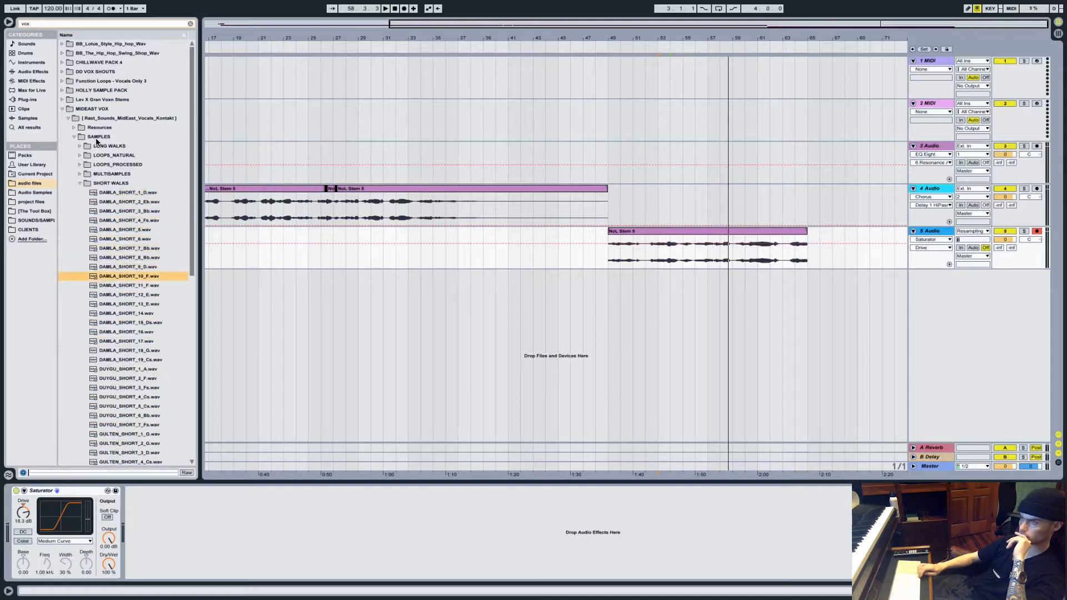
{"action": "key", "text": "Down"}
{"action": "key", "text": "Down"}
{"action": "key", "text": "Down"}
{"action": "key", "text": "Down"}
{"action": "key", "text": "Down"}
{"action": "key", "text": "Down"}
{"action": "key", "text": "Left"}
{"action": "key", "text": "Left"}
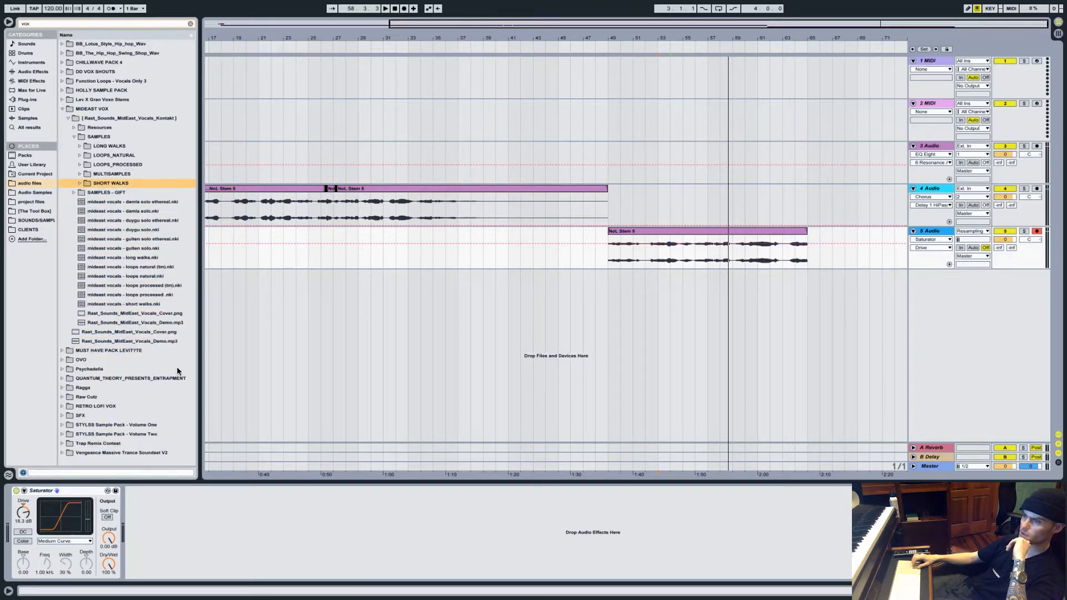
Clear the browser search and open INDIAN_SESSION_VOCALS down to the KVV_120_C_VOCALS_2_4 folder inside KVV_WAV_LOOPS
{"action": "left_click", "coordinate": [186, 23]}
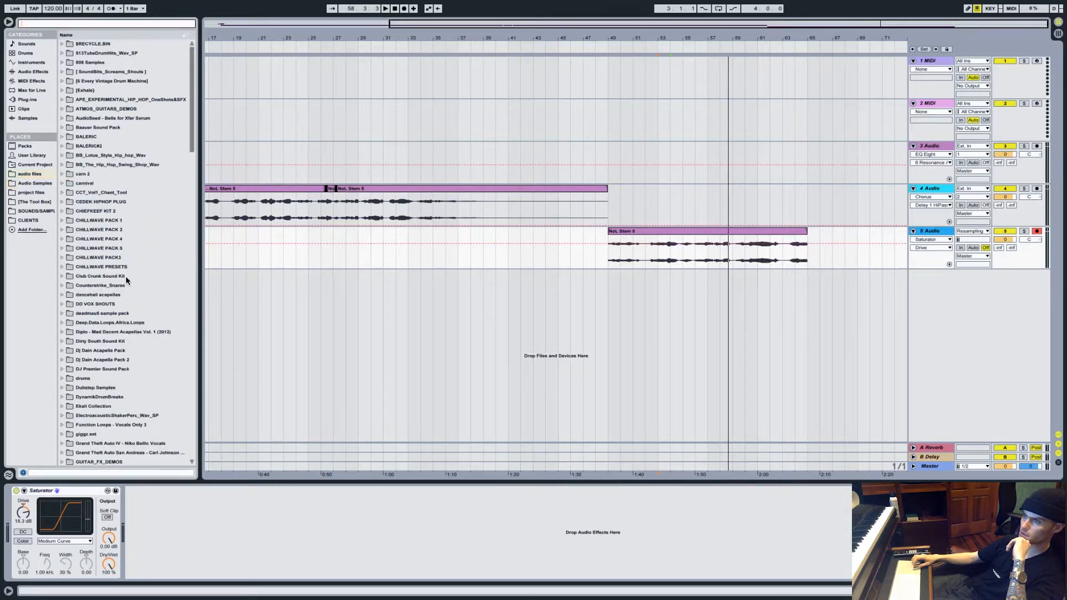
{"action": "scroll", "coordinate": [129, 282], "scroll_direction": "down", "scroll_amount": 6}
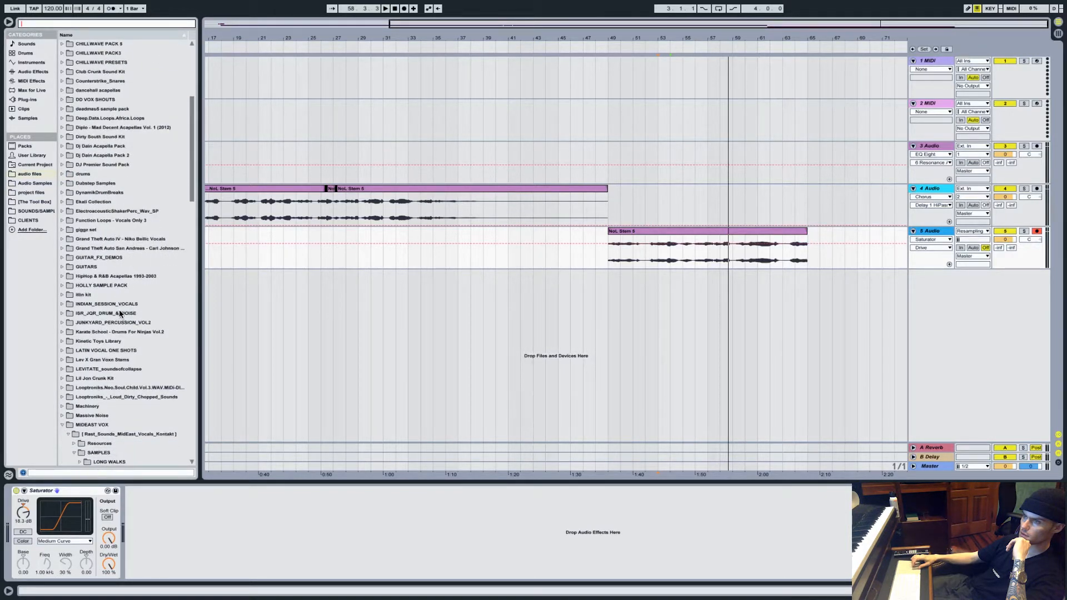
{"action": "left_click", "coordinate": [119, 308]}
{"action": "key", "text": "Right"}
{"action": "key", "text": "Down"}
{"action": "key", "text": "Down"}
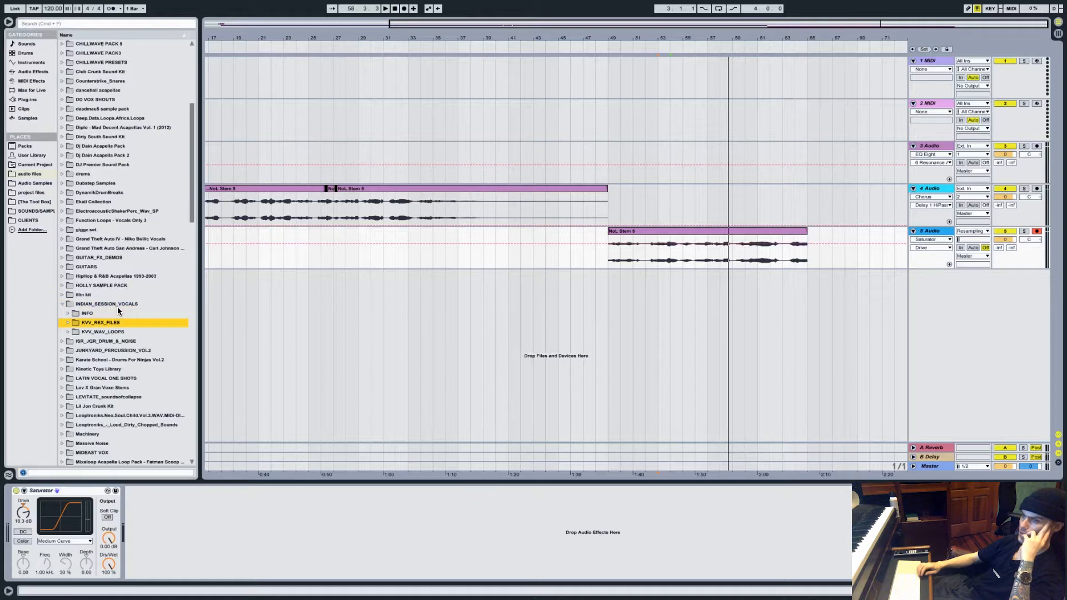
{"action": "key", "text": "Down"}
{"action": "key", "text": "Right"}
{"action": "key", "text": "Down"}
{"action": "key", "text": "Right"}
Preview the KVV_120_C vocal loops and place KVV_120_C_4g_MALE.wav on the 5 Audio track at bar 67
{"action": "key", "text": "Down"}
{"action": "key", "text": "Down"}
{"action": "key", "text": "Down"}
{"action": "key", "text": "Down"}
{"action": "key", "text": "Down"}
{"action": "key", "text": "Down"}
{"action": "key", "text": "Down"}
{"action": "key", "text": "Down"}
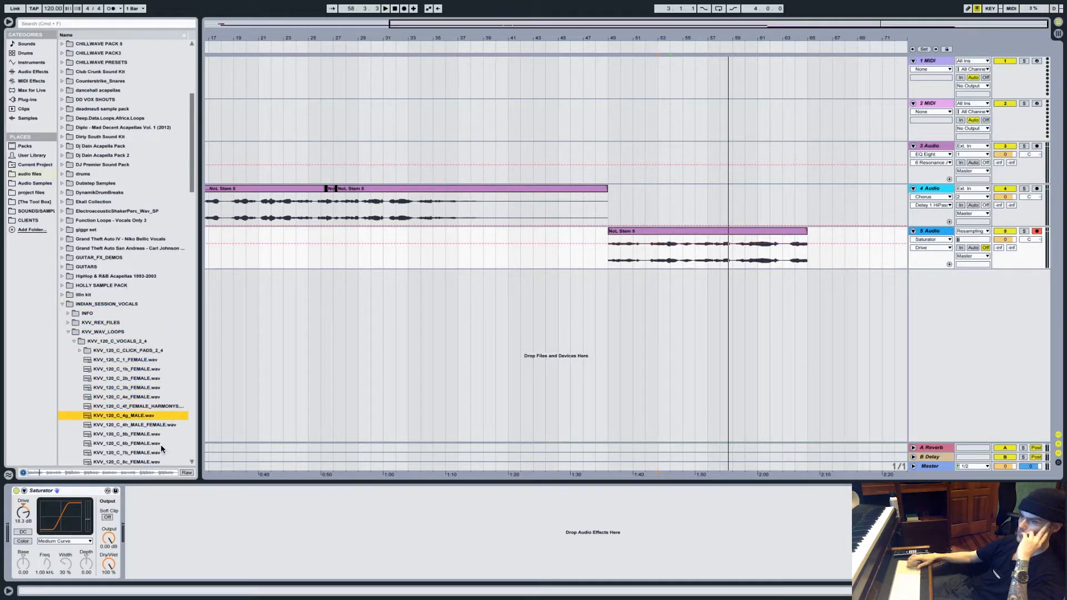
{"action": "left_click_drag", "start_coordinate": [131, 418], "coordinate": [836, 245]}
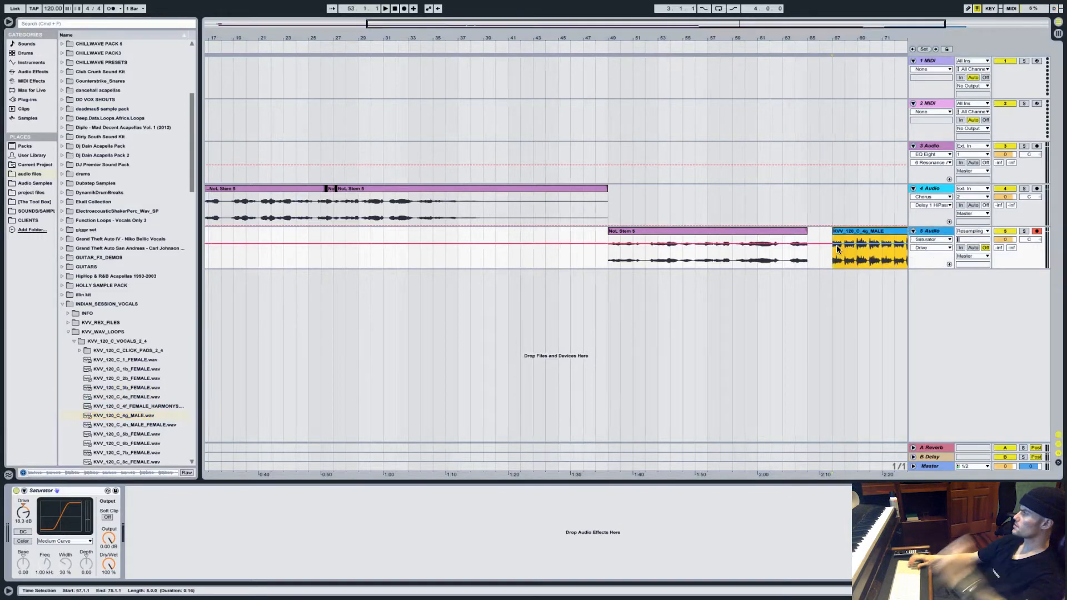
Turn off warping on the KVV_120_C_4g_MALE clip and transpose it to -47 st
{"action": "scroll", "coordinate": [778, 239], "scroll_direction": "right", "scroll_amount": 5}
{"action": "double_click", "coordinate": [748, 231]}
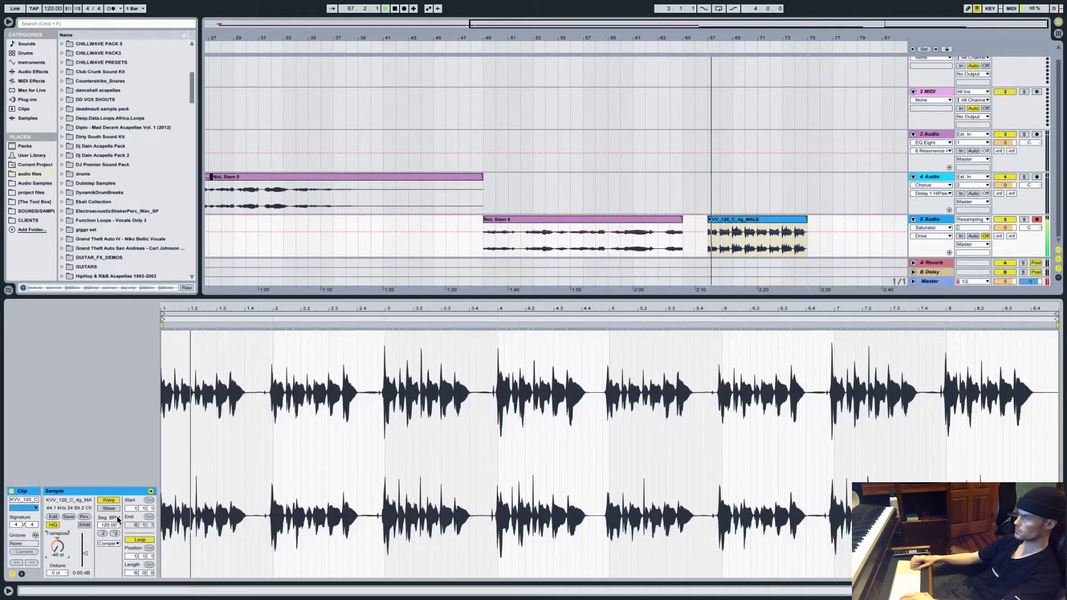
{"action": "left_click", "coordinate": [115, 502]}
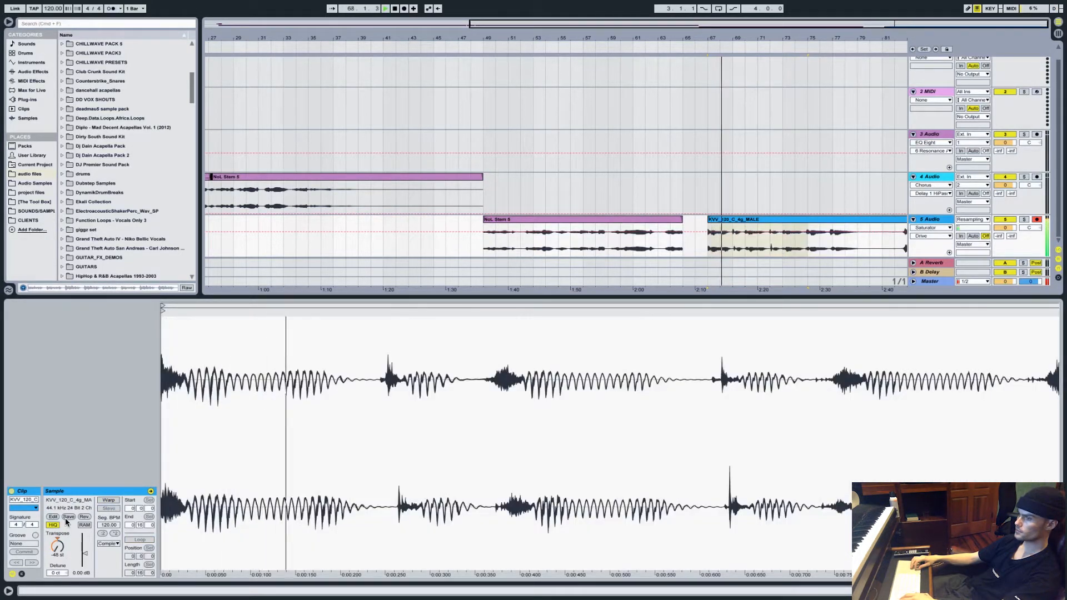
{"action": "left_click_drag", "start_coordinate": [57, 547], "coordinate": [58, 555]}
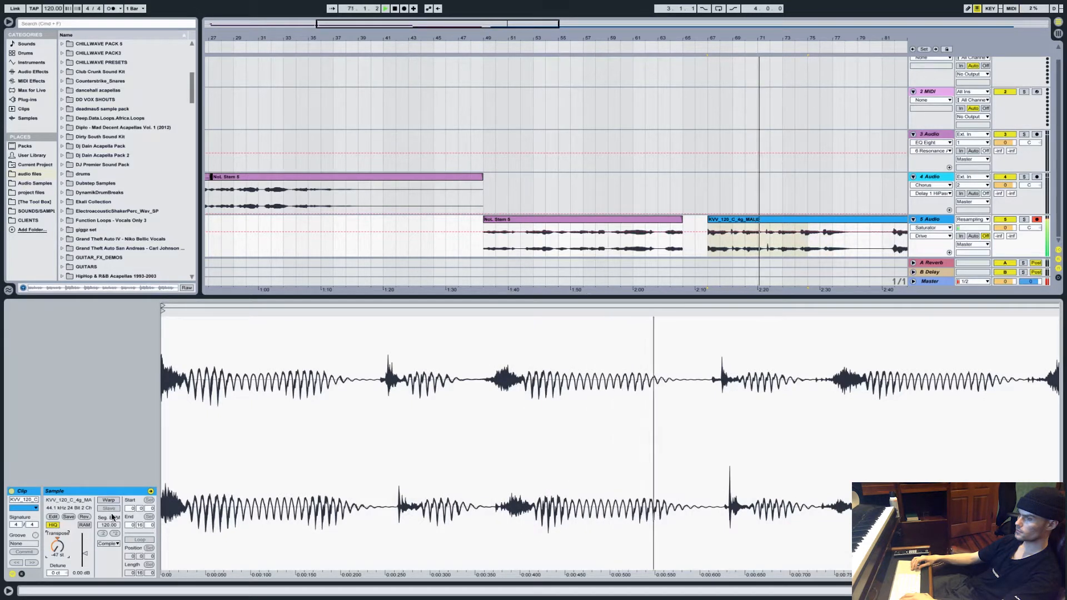
Show the 5 Audio track's devices and raise the Saturator's drive to 30.4 dB during playback
{"action": "left_click", "coordinate": [933, 227]}
{"action": "left_click", "coordinate": [934, 220]}
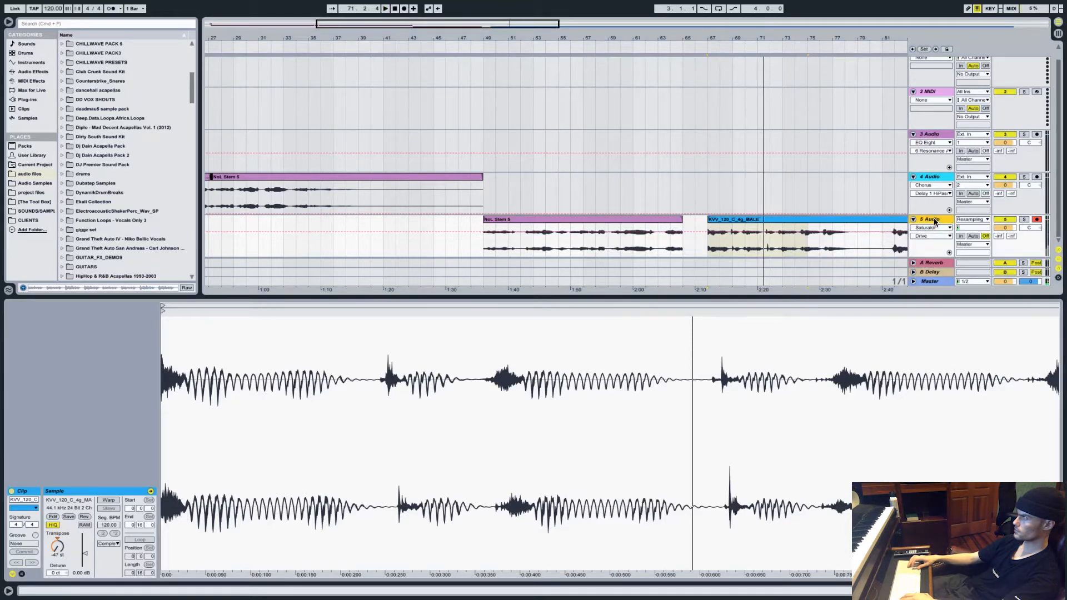
{"action": "double_click", "coordinate": [934, 219]}
{"action": "key", "text": "space"}
{"action": "left_click_drag", "start_coordinate": [16, 524], "coordinate": [16, 501]}
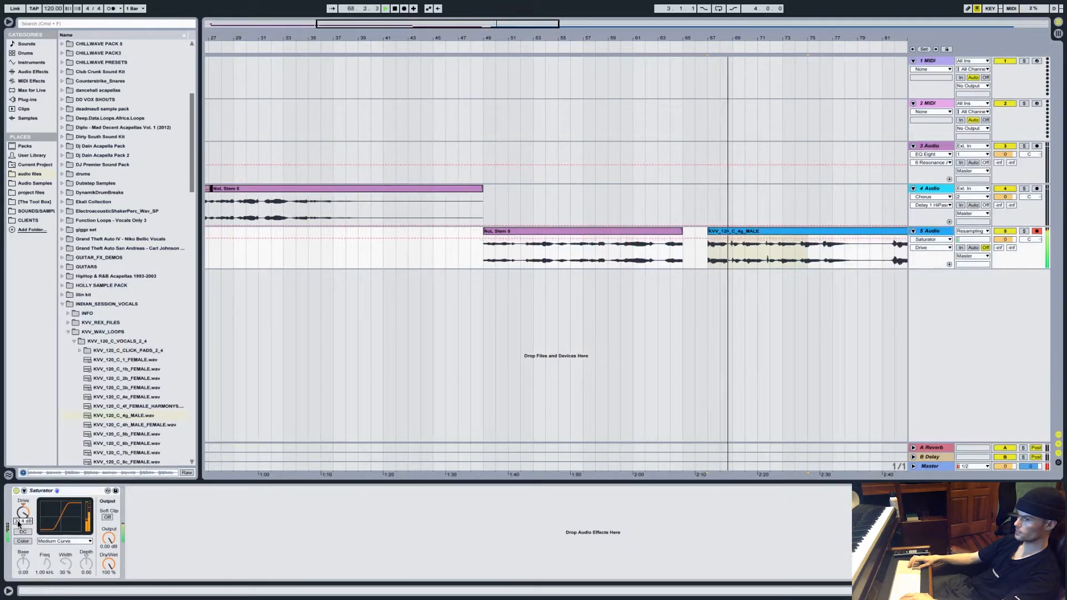
Transpose the KVV_120_C_4g_MALE clip to -35 st and return to the track's device chain
{"action": "double_click", "coordinate": [738, 231]}
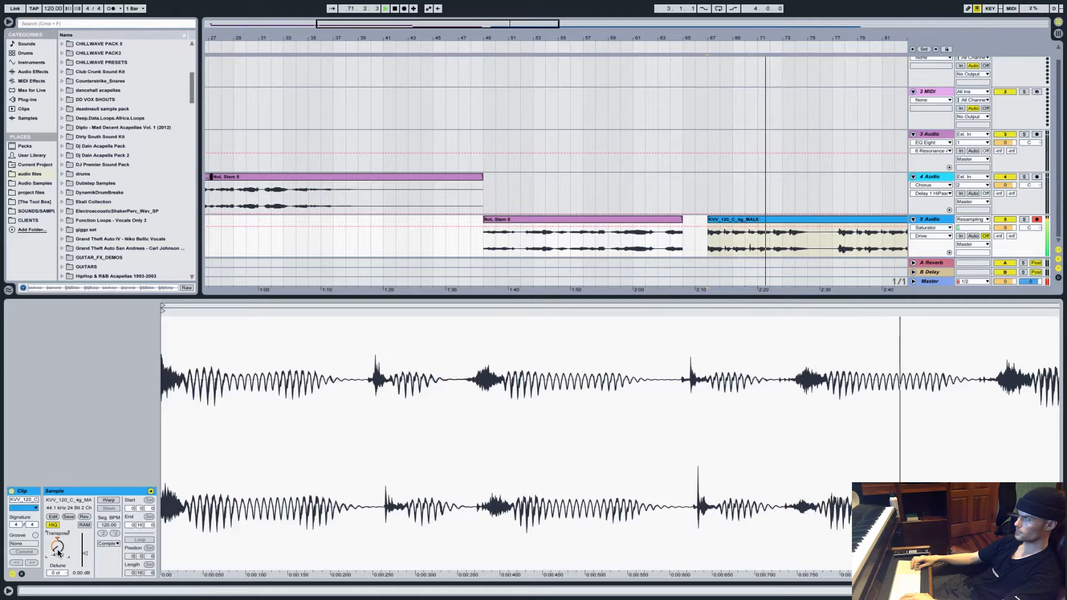
{"action": "left_click_drag", "start_coordinate": [63, 547], "coordinate": [63, 543]}
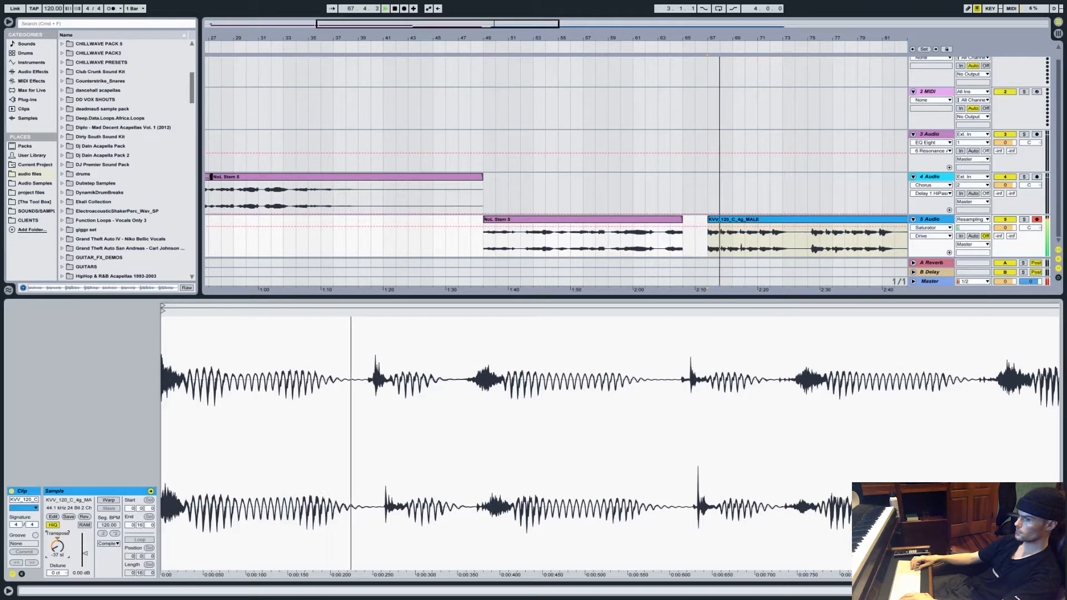
{"action": "key", "text": "Up"}
{"action": "key", "text": "Up"}
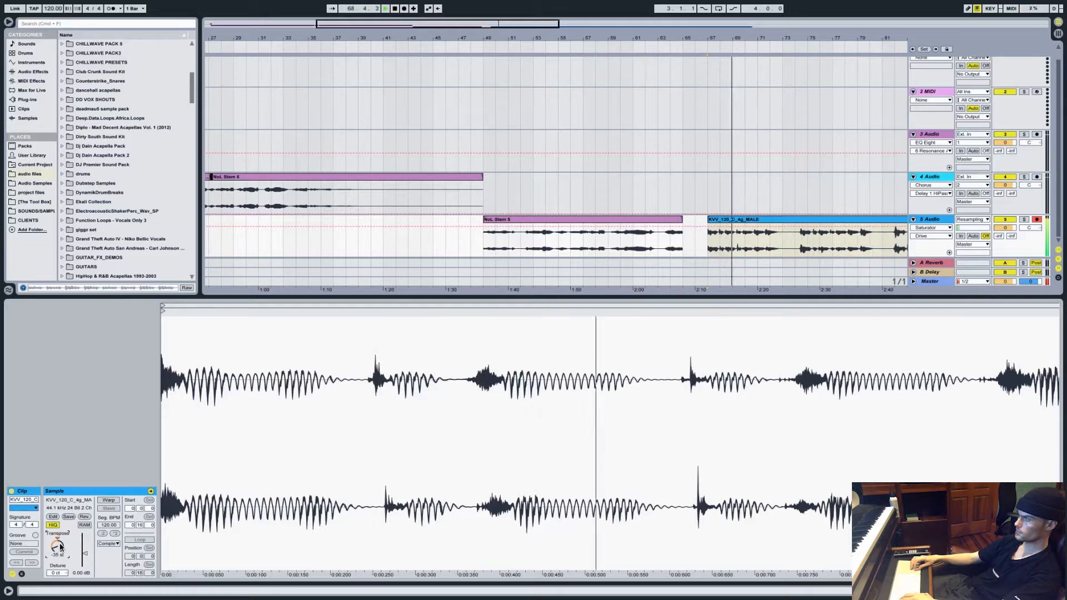
{"action": "key", "text": "shift+Tab"}
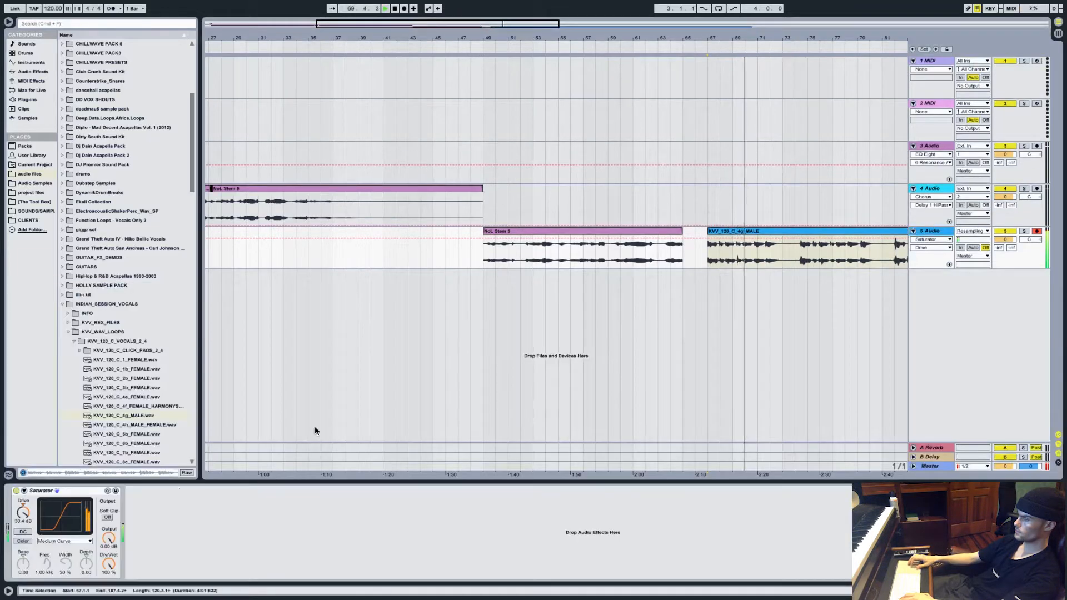
Stop playback, lower the Saturator's output to -5.43 dB and insert an EQ Eight in front of it
{"action": "key", "text": "space"}
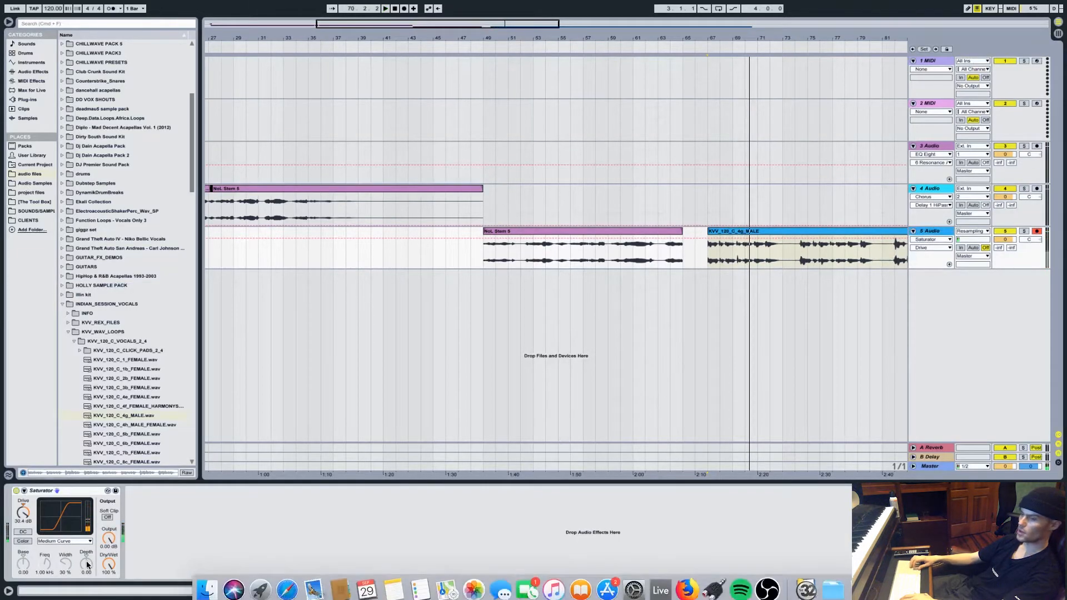
{"action": "left_click_drag", "start_coordinate": [103, 535], "coordinate": [104, 552]}
{"action": "scroll", "coordinate": [120, 237], "scroll_direction": "up", "scroll_amount": 8}
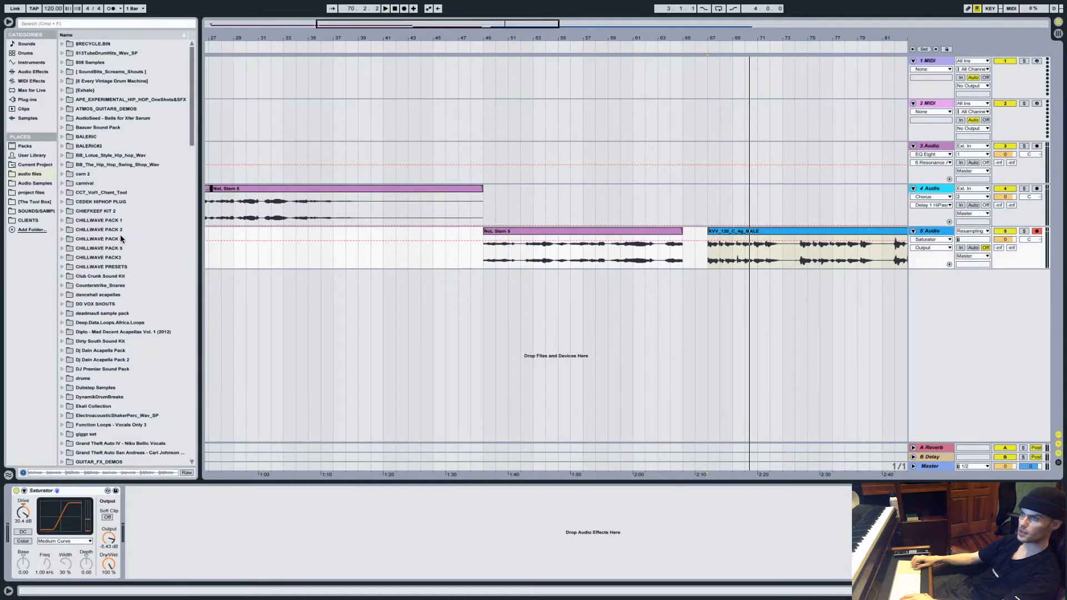
{"action": "left_click", "coordinate": [23, 74]}
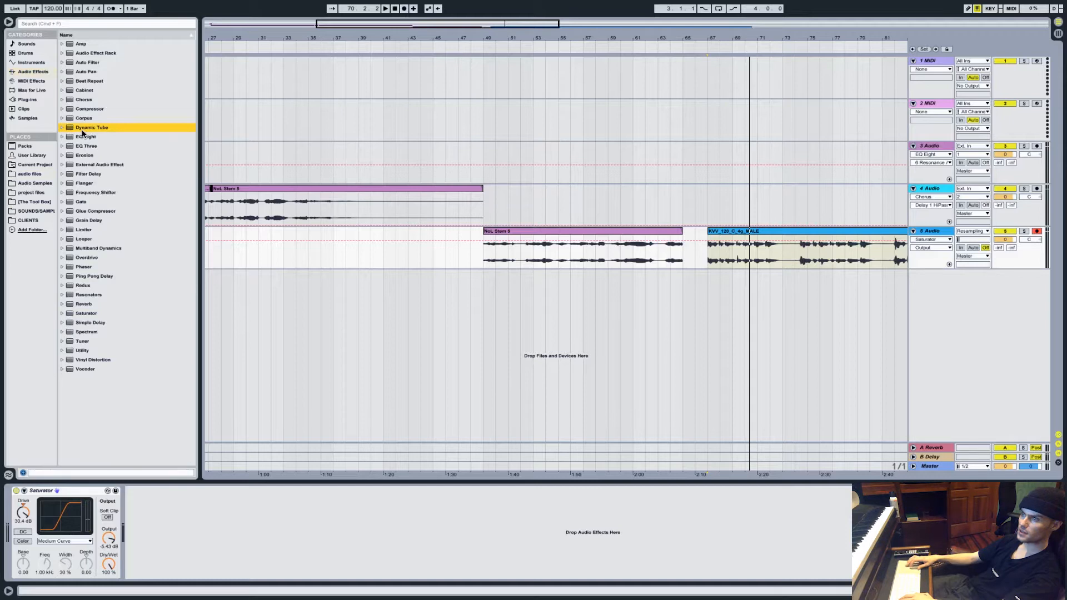
{"action": "left_click_drag", "start_coordinate": [86, 139], "coordinate": [23, 551]}
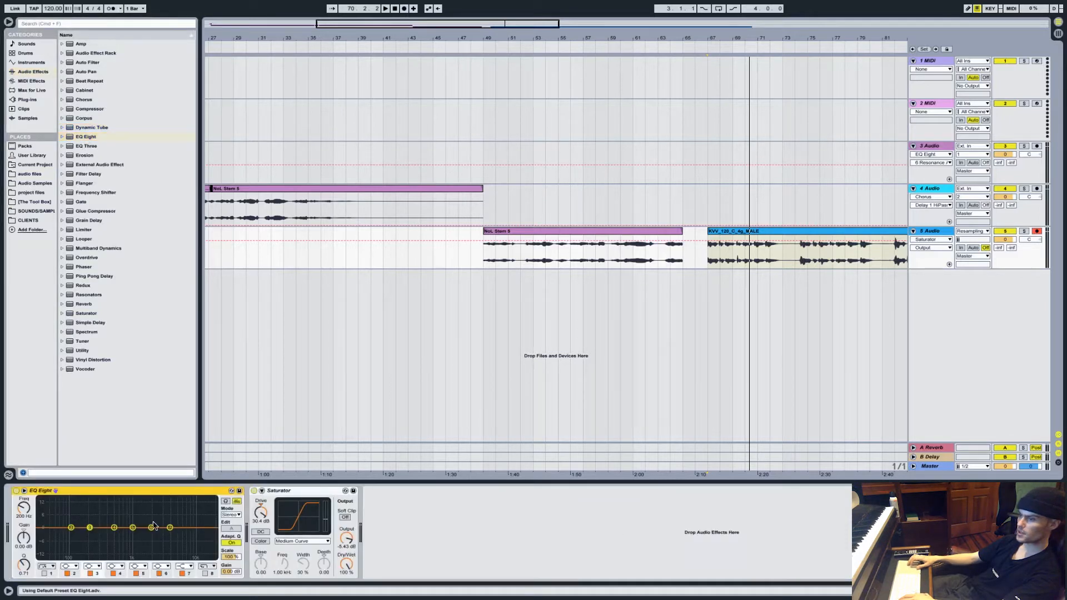
Shape the EQ Eight with a wide -15 dB cut near 560 Hz at Q 0.13 and a 5.33 dB boost at 114 Hz
{"action": "key", "text": "space"}
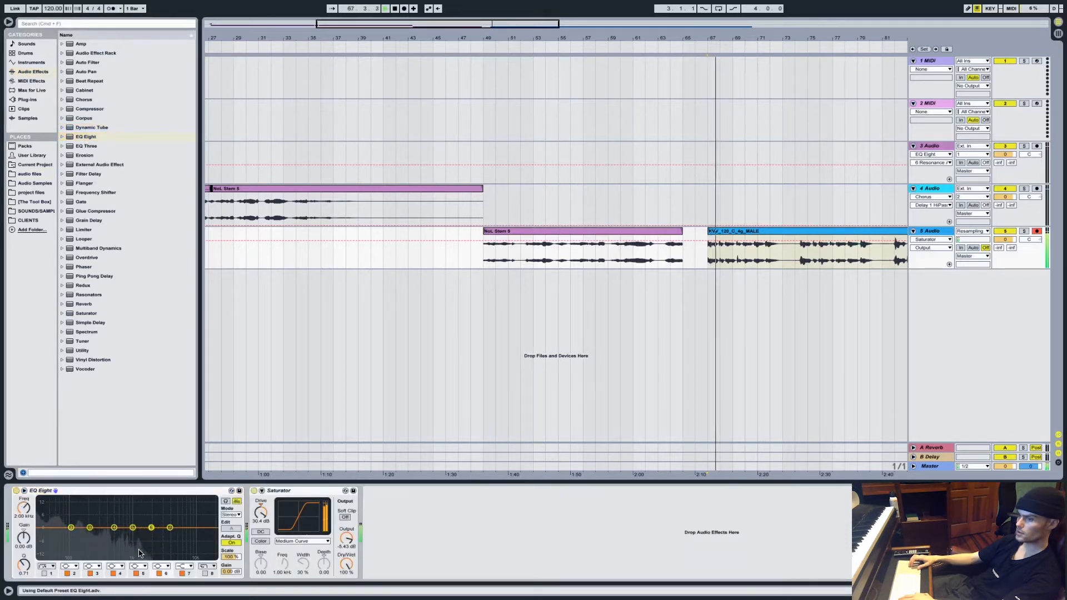
{"action": "left_click_drag", "start_coordinate": [133, 527], "coordinate": [117, 557]}
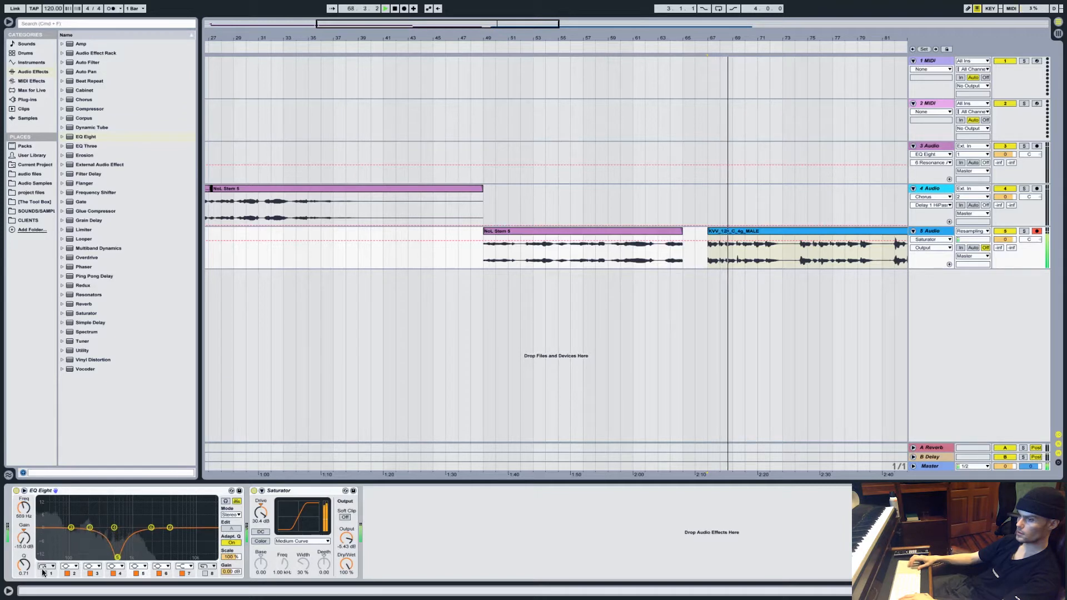
{"action": "left_click_drag", "start_coordinate": [23, 565], "coordinate": [24, 582]}
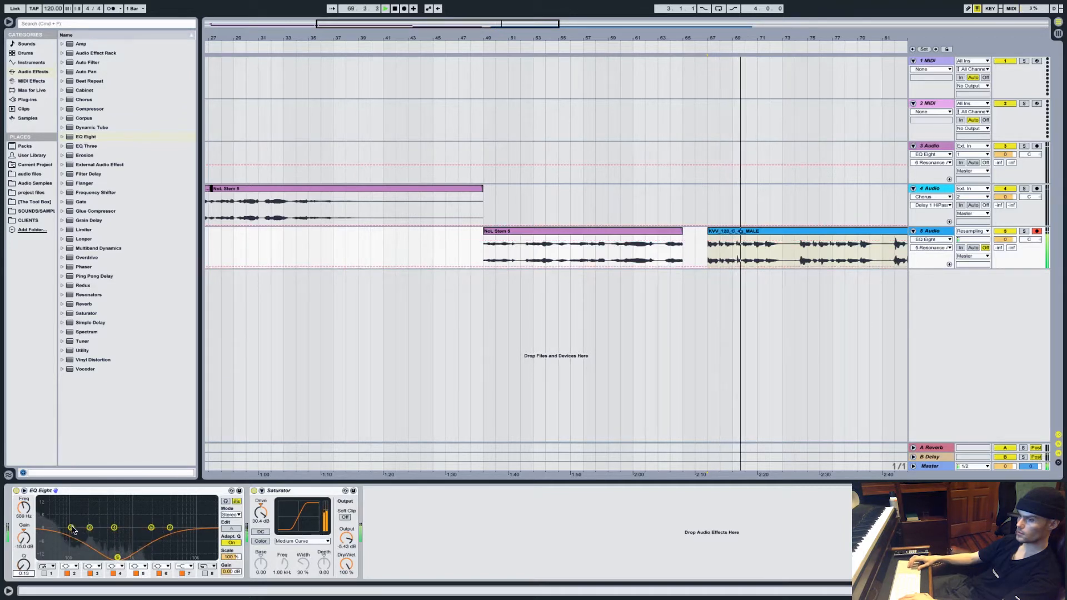
{"action": "mouse_move", "coordinate": [71, 527]}
{"action": "left_mouse_down"}
{"action": "mouse_move", "coordinate": [71, 499]}
{"action": "mouse_move", "coordinate": [77, 520]}
{"action": "left_mouse_up"}
Reduce the Saturator's drive to 29.7 dB and add the Multiband Dynamics OTT preset at the start of the chain
{"action": "mouse_move", "coordinate": [261, 513]}
{"action": "left_mouse_down"}
{"action": "mouse_move", "coordinate": [261, 497]}
{"action": "mouse_move", "coordinate": [261, 524]}
{"action": "left_mouse_up"}
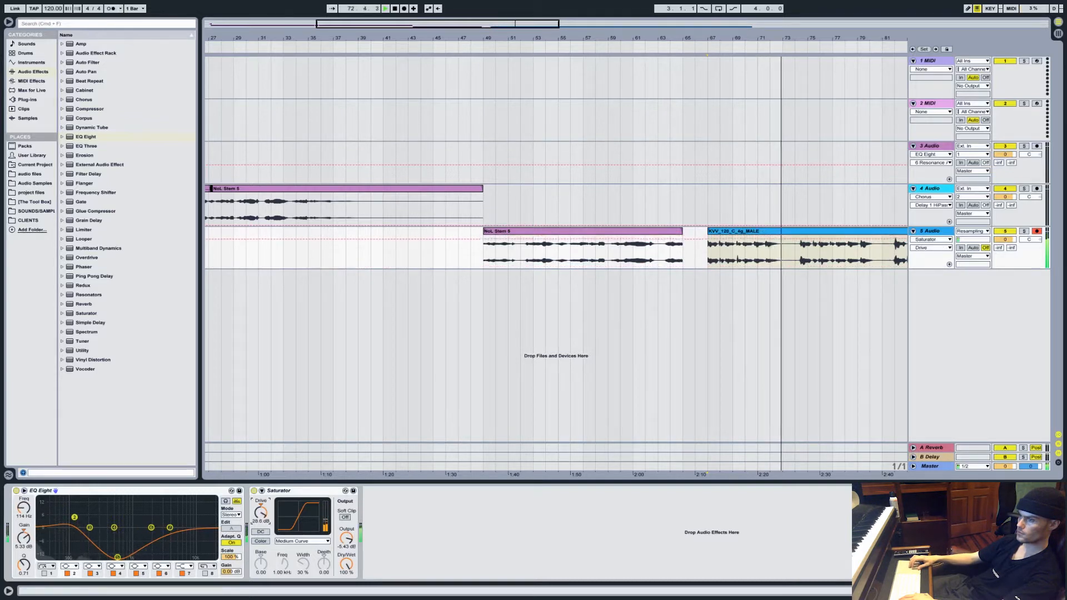
{"action": "left_click", "coordinate": [60, 248]}
{"action": "left_click", "coordinate": [86, 314]}
{"action": "left_click_drag", "start_coordinate": [86, 323], "coordinate": [25, 535]}
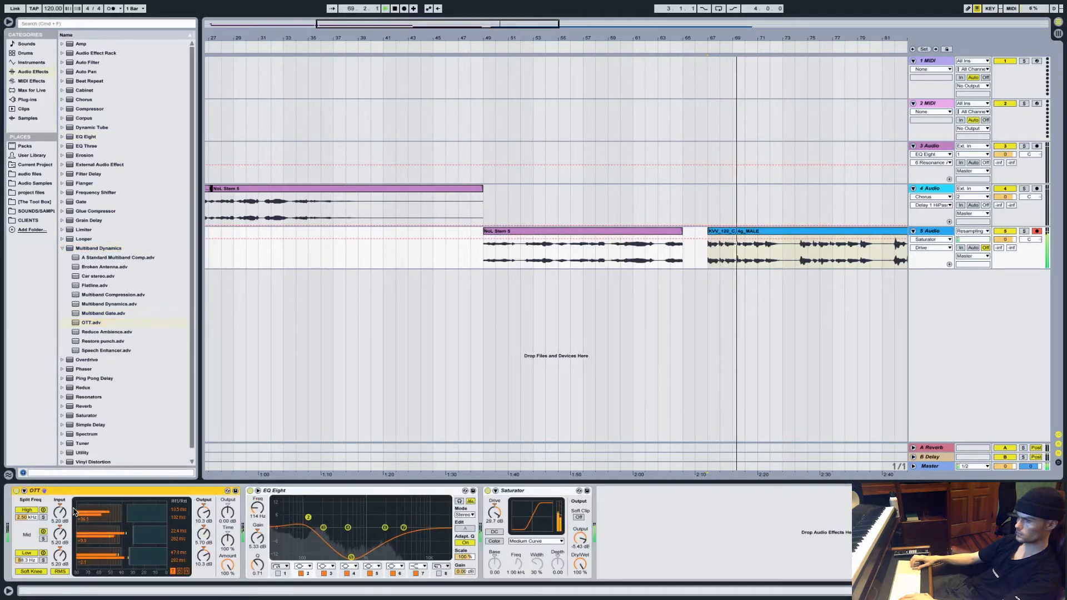
Add a second EQ Eight after the Saturator with a -12 dB cut near 1 kHz at Q 0.40 and a 2.85 dB boost at 4.33 kHz
{"action": "double_click", "coordinate": [86, 137]}
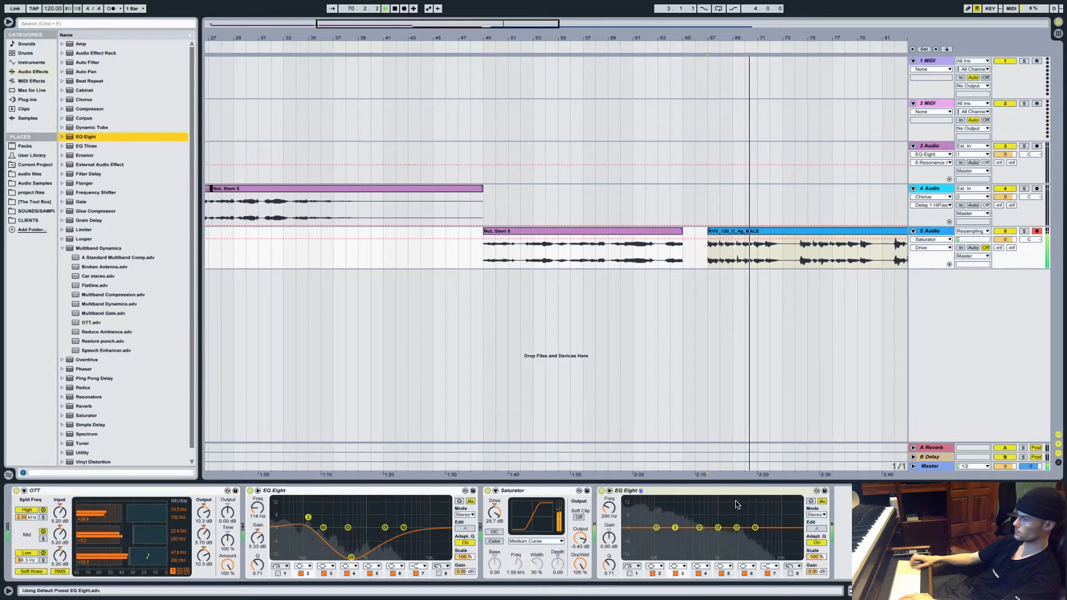
{"action": "left_click_drag", "start_coordinate": [703, 557], "coordinate": [717, 552]}
{"action": "left_click_drag", "start_coordinate": [609, 566], "coordinate": [609, 581]}
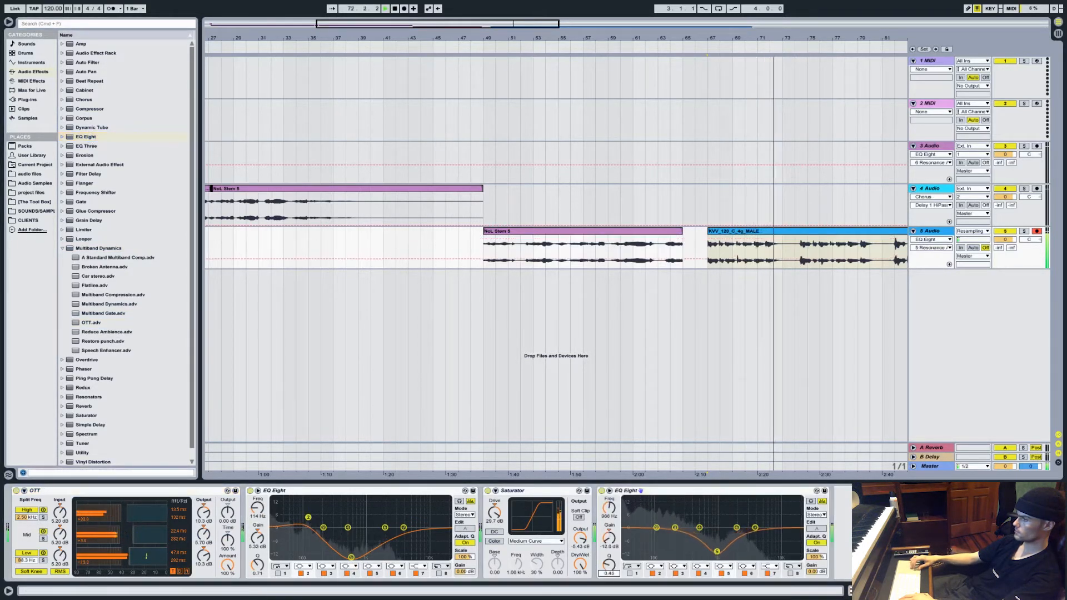
{"action": "left_click_drag", "start_coordinate": [763, 526], "coordinate": [765, 521]}
{"action": "left_click", "coordinate": [758, 265]}
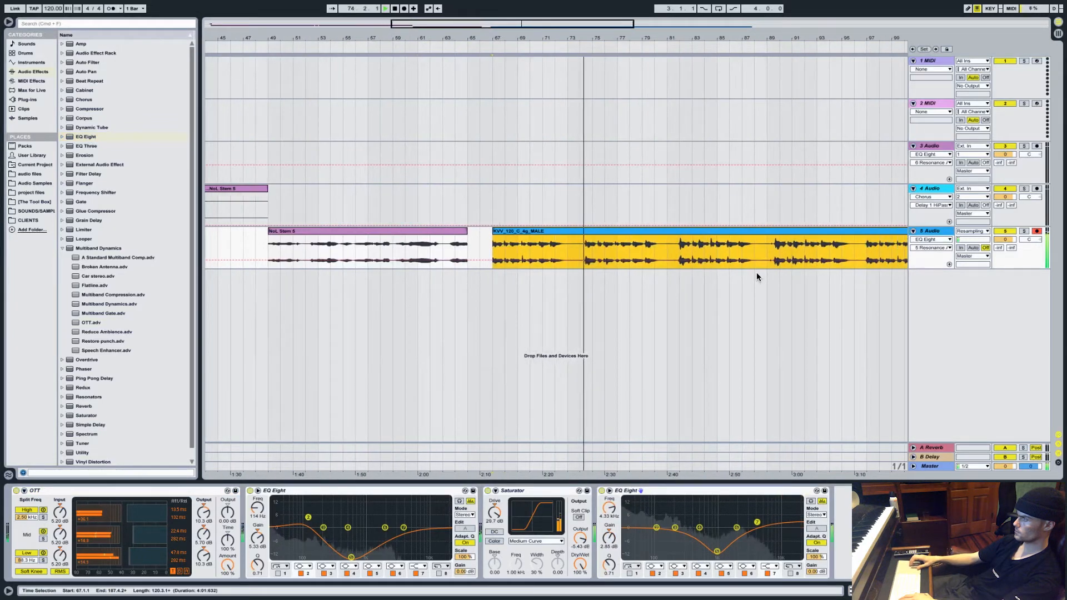
{"action": "double_click", "coordinate": [627, 230]}
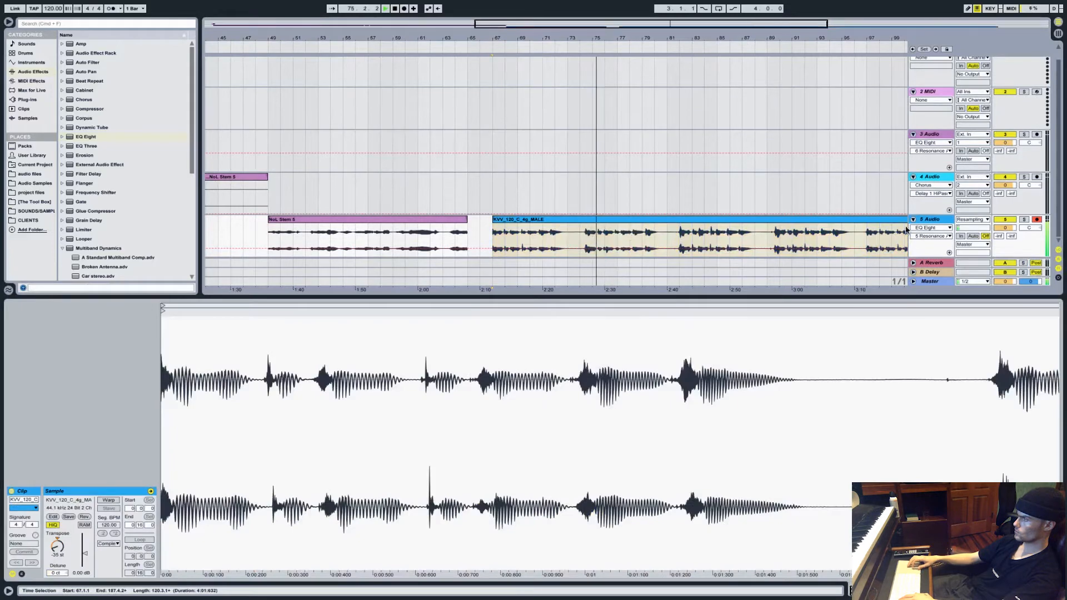
{"action": "key", "text": "shift+Tab"}
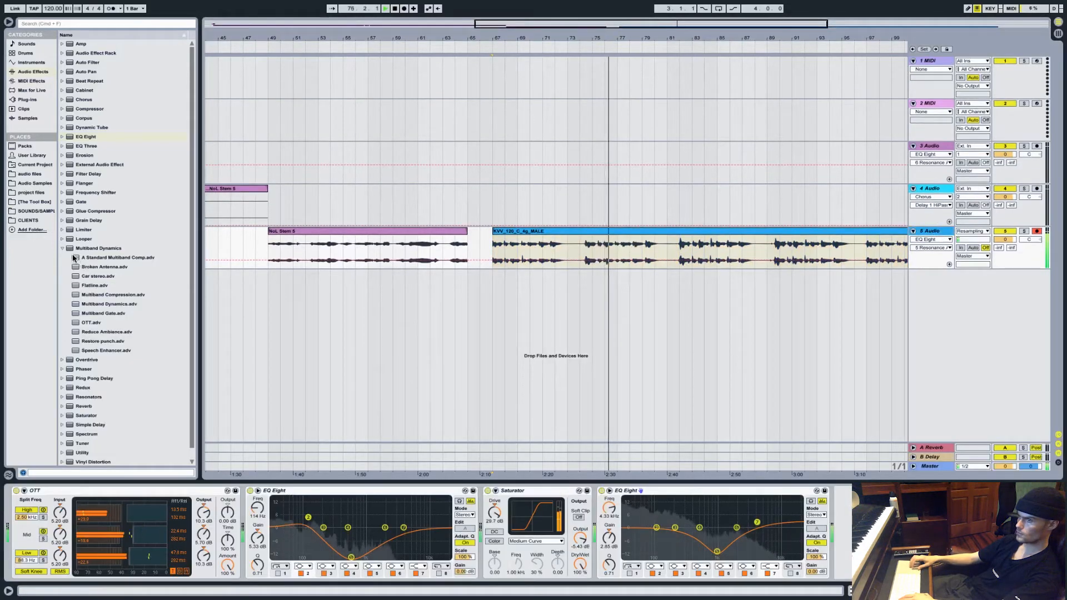
Add a second Saturator at the end of the chain and lower the 5 Audio track's volume to -7.9 dB
{"action": "key", "text": "space"}
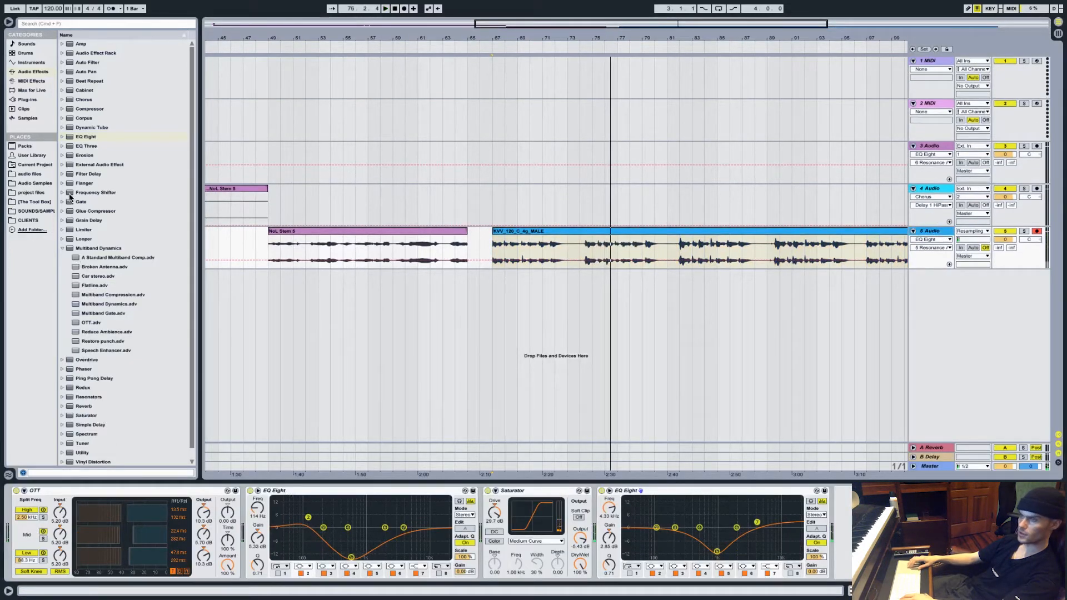
{"action": "left_click", "coordinate": [63, 249]}
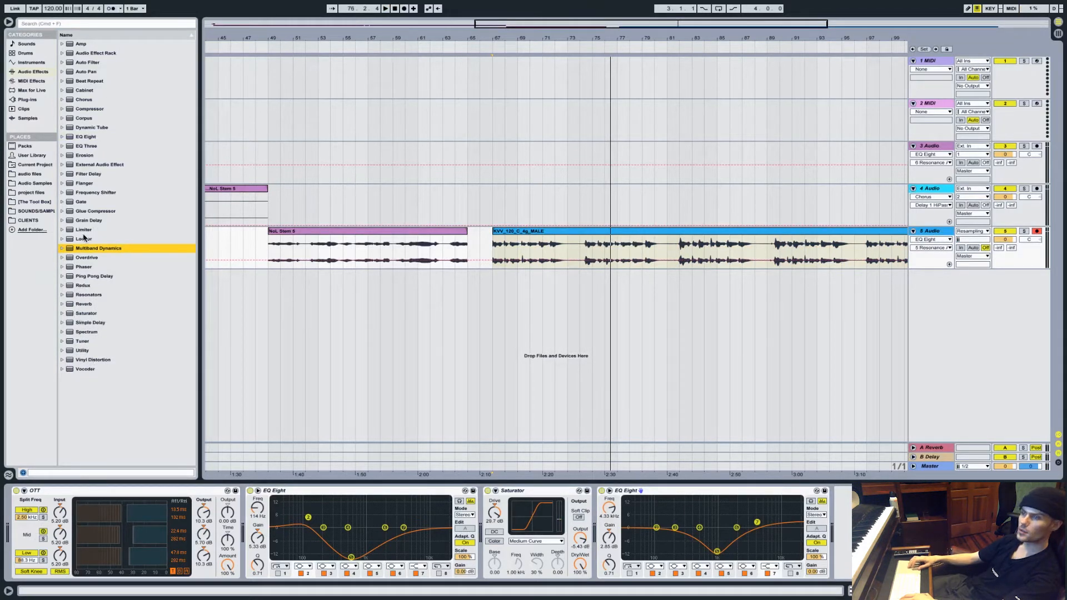
{"action": "left_click", "coordinate": [83, 313]}
{"action": "key", "text": "space"}
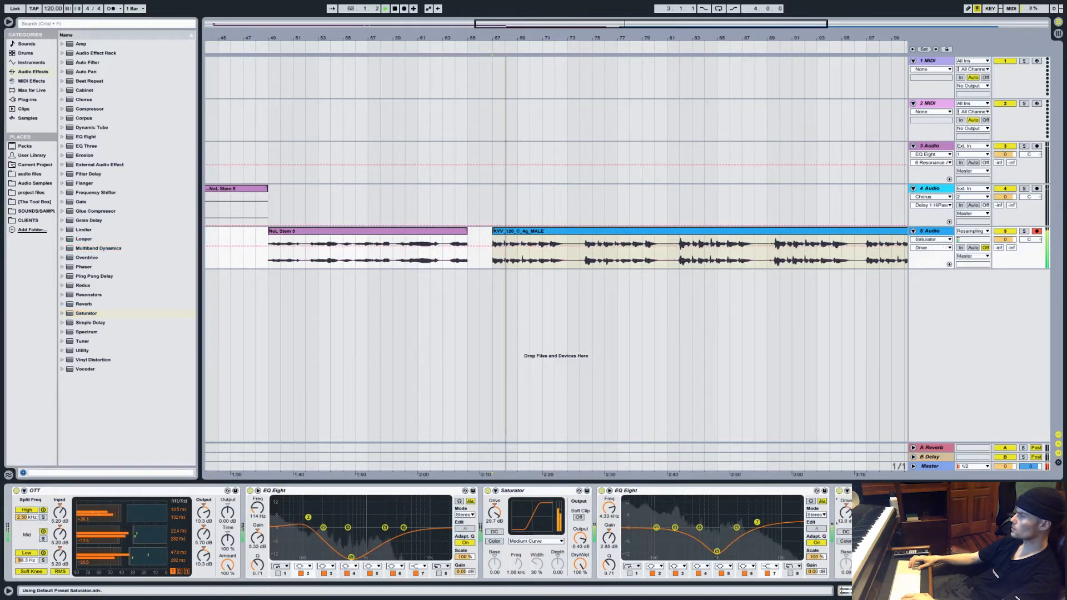
{"action": "key", "text": "space"}
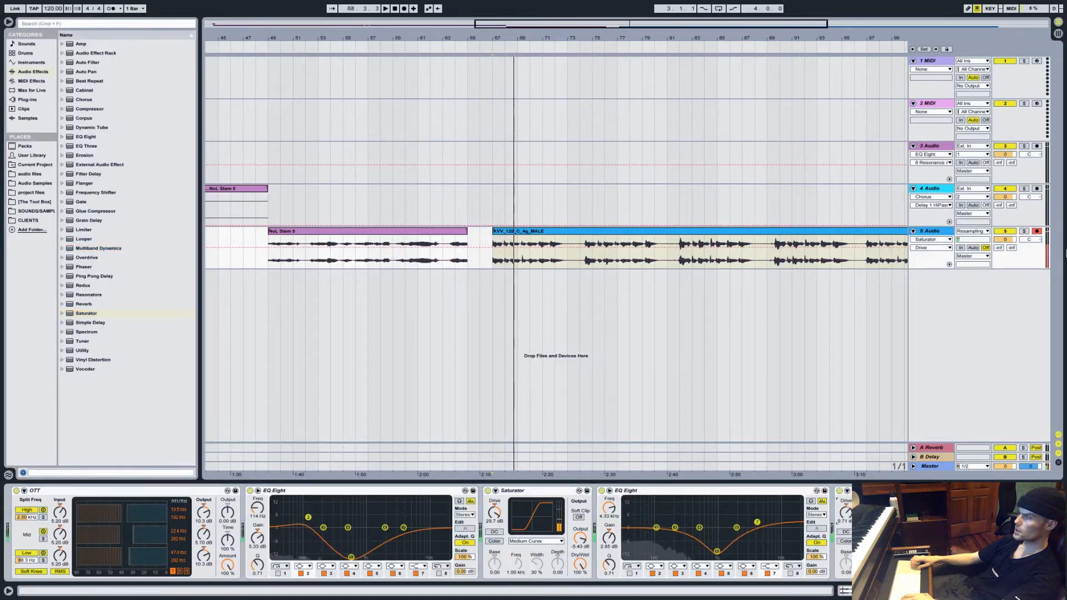
{"action": "left_click_drag", "start_coordinate": [1014, 235], "coordinate": [1014, 258]}
{"action": "key", "text": "space"}
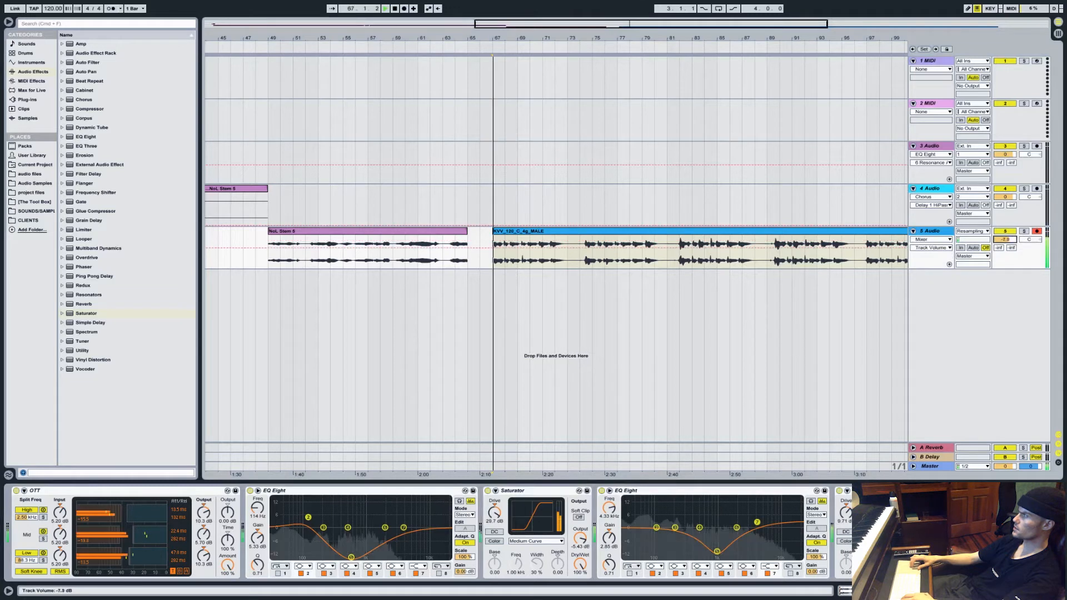
Add the PHASE DELAY preset of Simple Delay to the 5 Audio chain and raise the second Saturator's drive to 13.7 dB
{"action": "key", "text": "space"}
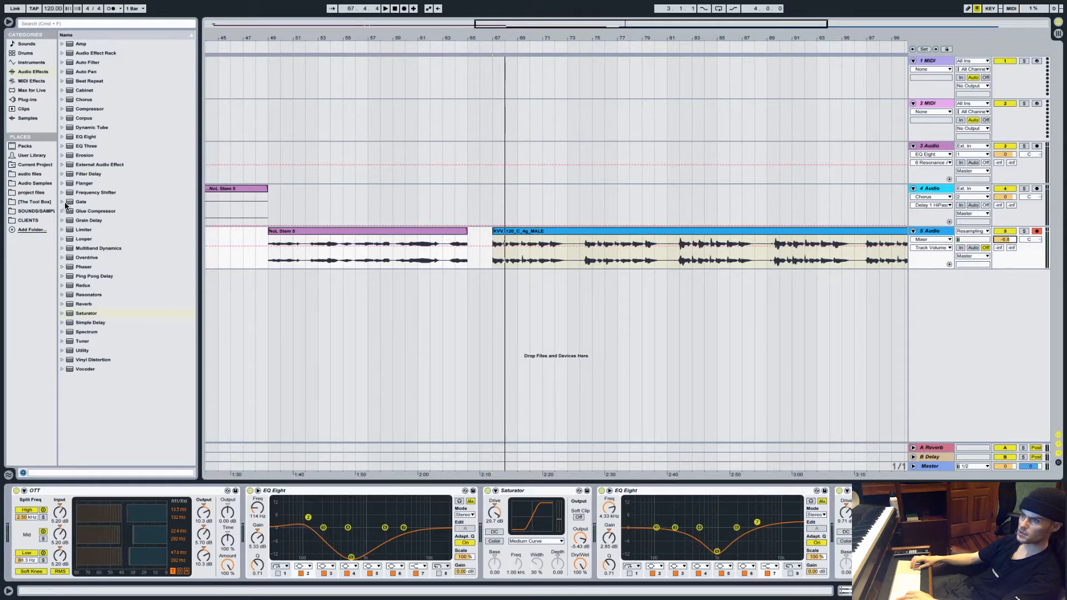
{"action": "left_click", "coordinate": [64, 324]}
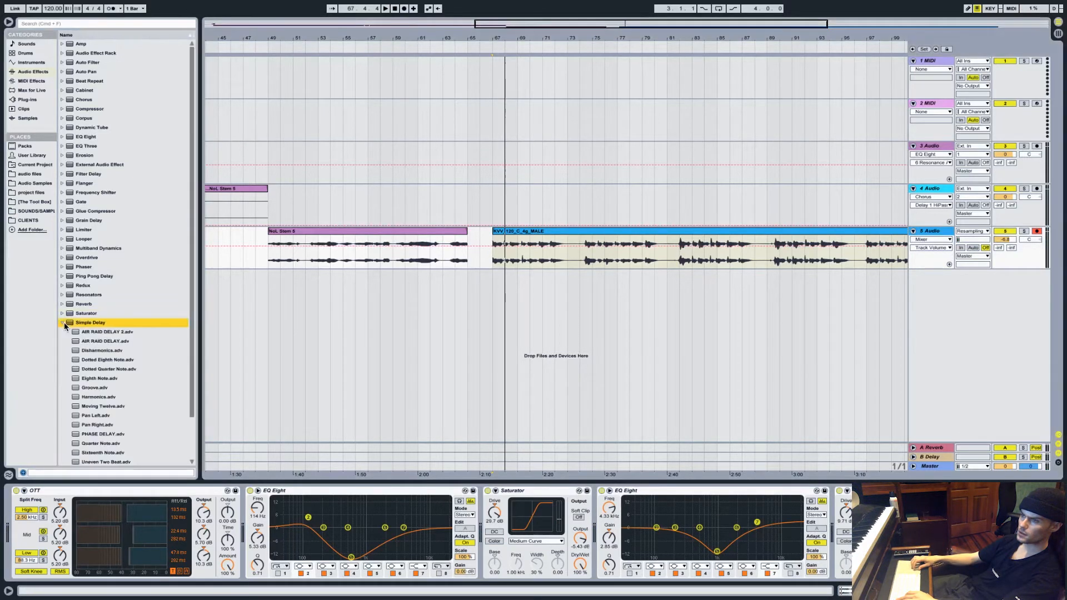
{"action": "scroll", "coordinate": [124, 399], "scroll_direction": "down", "scroll_amount": 3}
{"action": "left_click", "coordinate": [105, 385]}
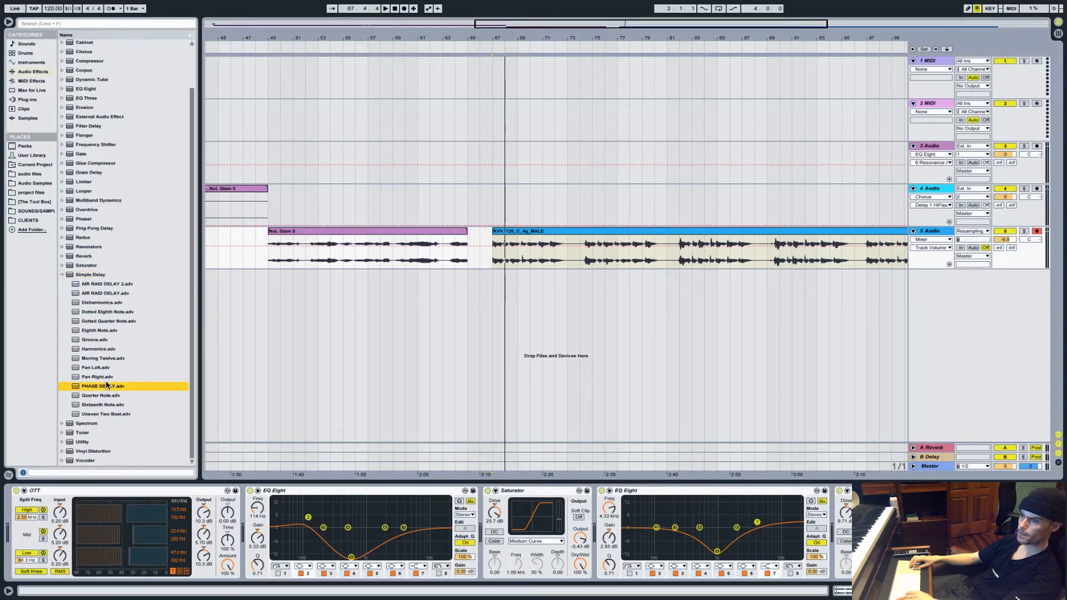
{"action": "key", "text": "space"}
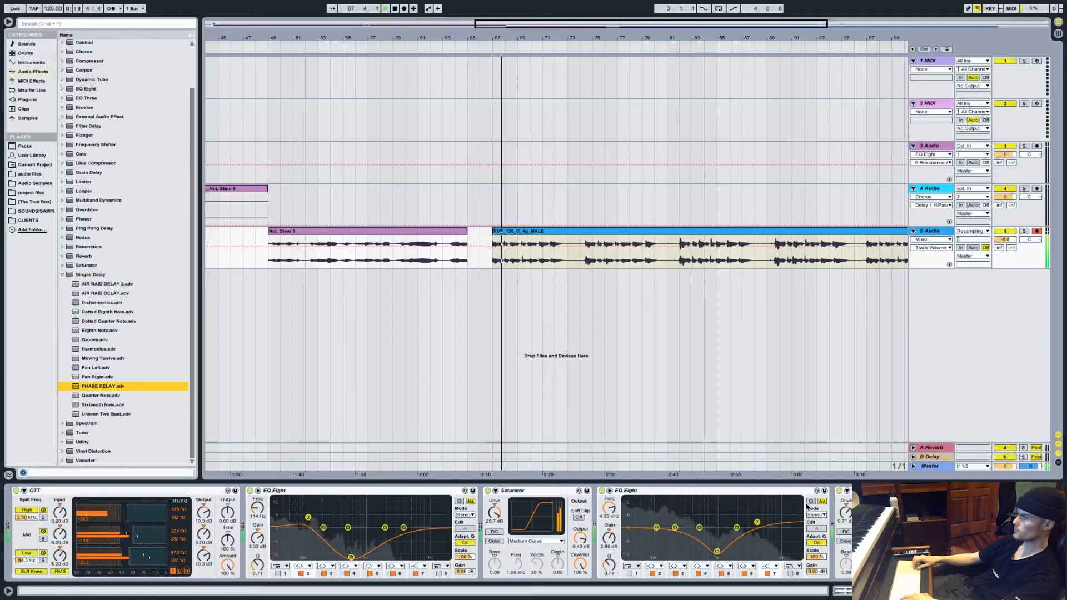
{"action": "mouse_move", "coordinate": [845, 513]}
{"action": "left_mouse_down"}
{"action": "mouse_move", "coordinate": [846, 496]}
{"action": "mouse_move", "coordinate": [845, 506]}
{"action": "left_mouse_up"}
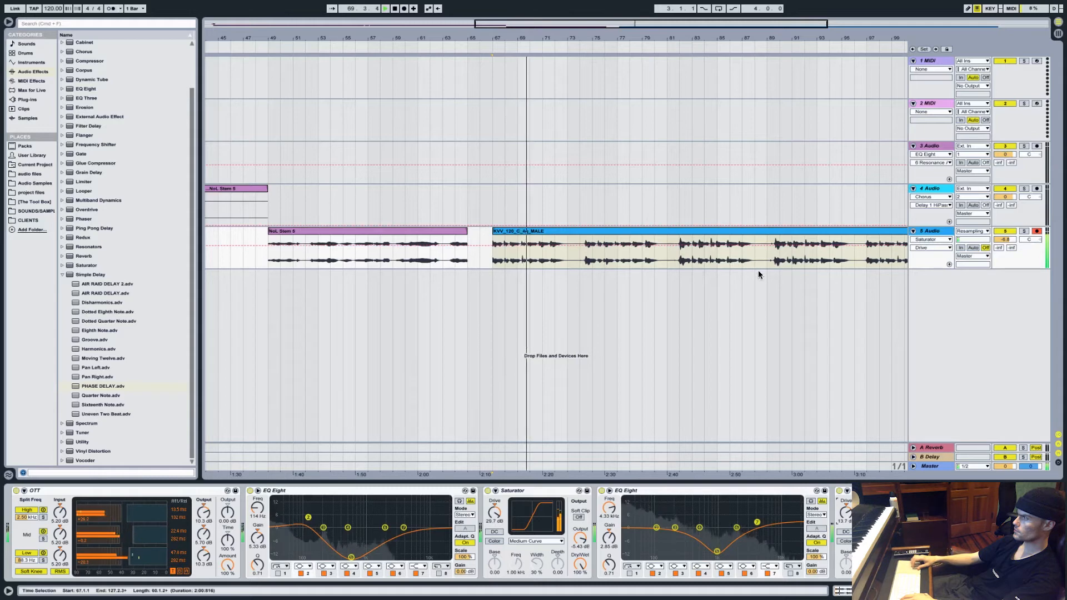
Audition the processed KVV_120_C_4g_MALE vocal clip from about bar 90
{"action": "left_click", "coordinate": [779, 231]}
{"action": "key", "text": "space"}
{"action": "key", "text": "space"}
{"action": "left_click", "coordinate": [779, 261]}
{"action": "key", "text": "space"}
{"action": "key", "text": "space"}
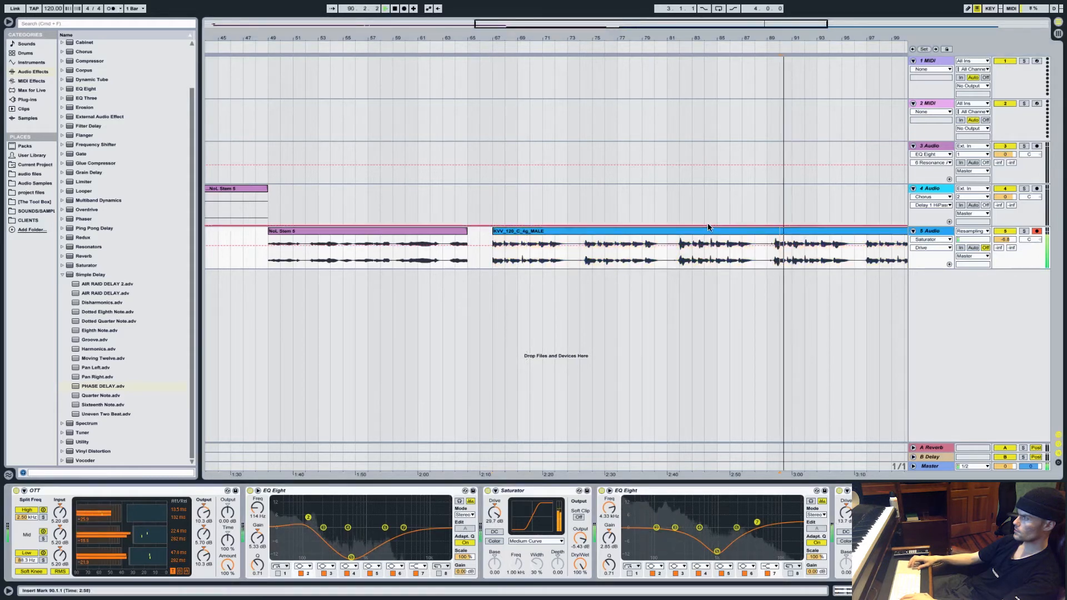
Try transposing the KVV_120_C_4g_MALE clip to -31 st while playing from its start, and return it to -35 st
{"action": "left_click", "coordinate": [708, 222]}
{"action": "double_click", "coordinate": [702, 230]}
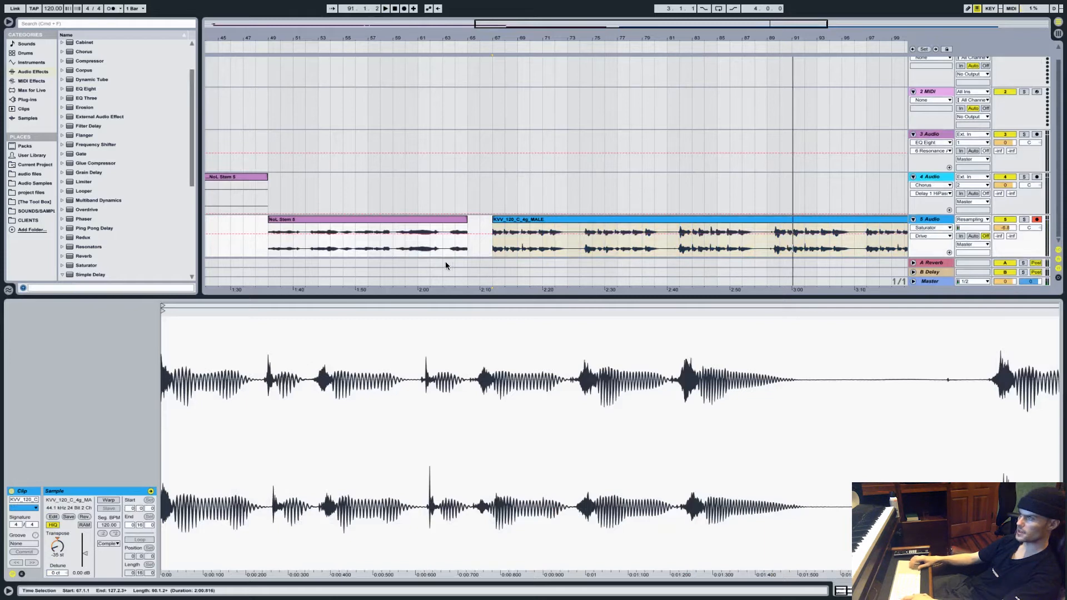
{"action": "left_click", "coordinate": [489, 246]}
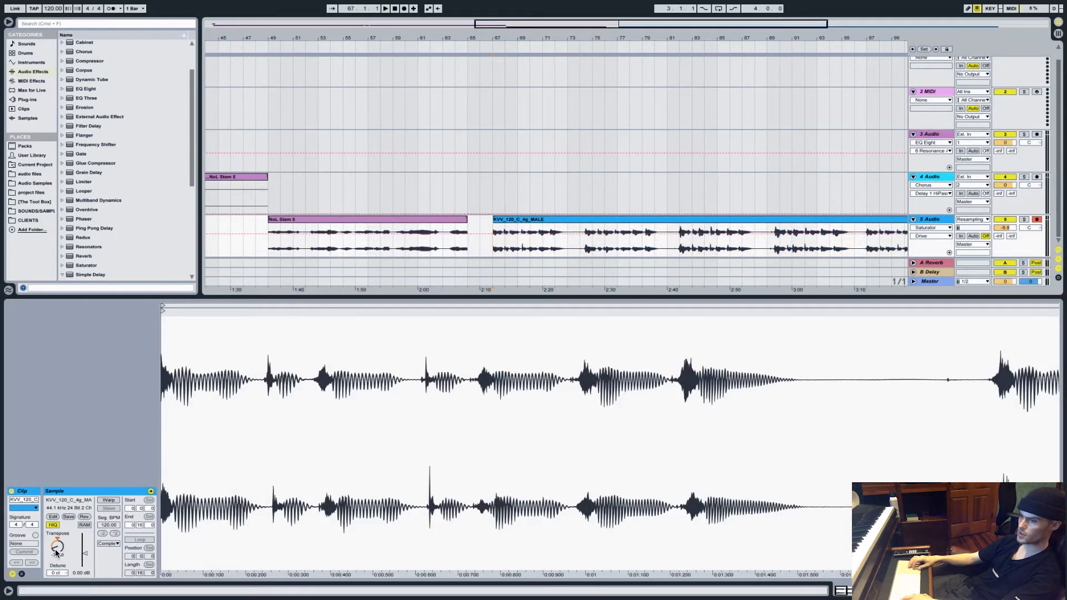
{"action": "key", "text": "space"}
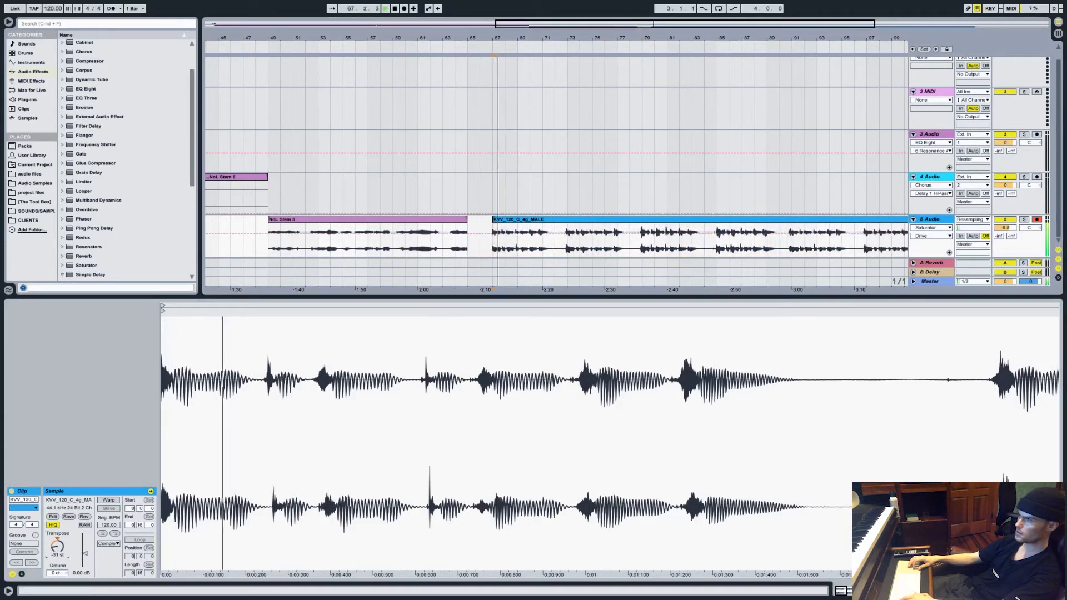
{"action": "left_click_drag", "start_coordinate": [57, 547], "coordinate": [57, 552]}
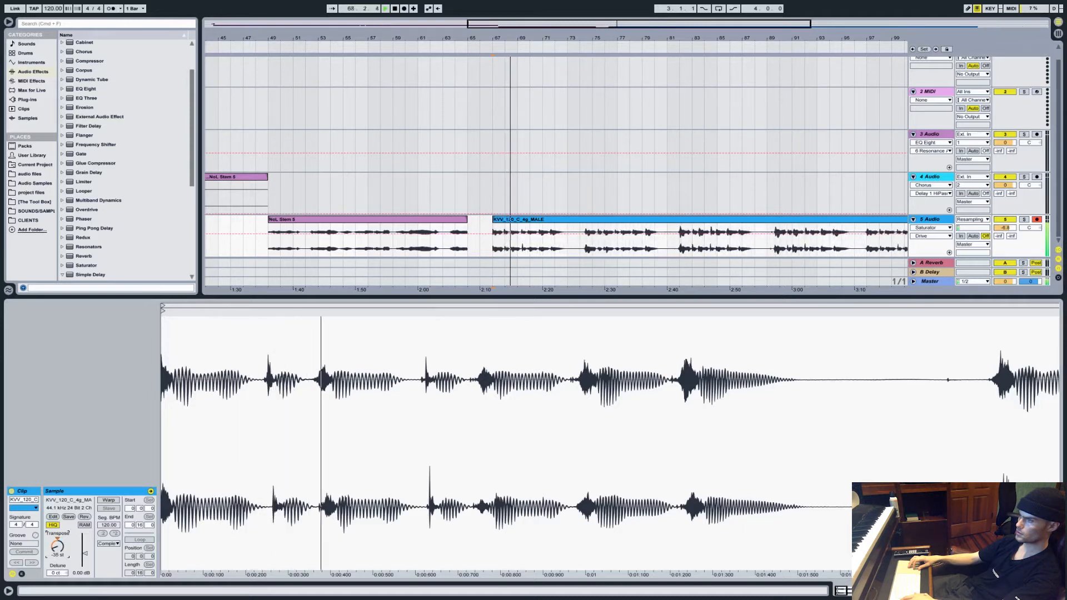
Turn on Warp for the vocal clip, set the warp mode to Complex Pro and adjust its Envelope
{"action": "left_click", "coordinate": [108, 500]}
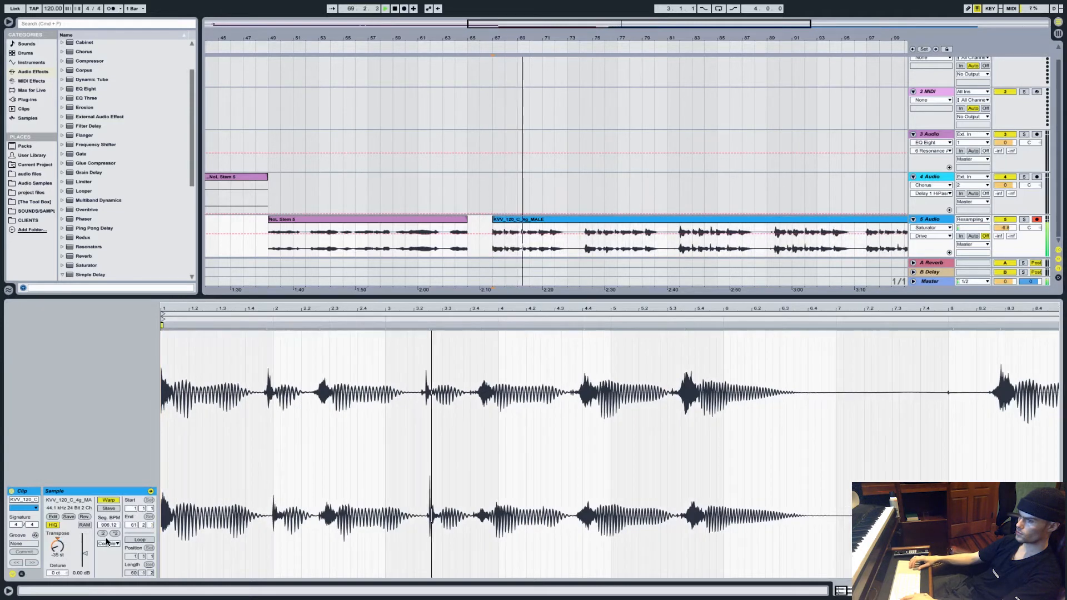
{"action": "left_click", "coordinate": [108, 543]}
{"action": "left_click", "coordinate": [112, 588]}
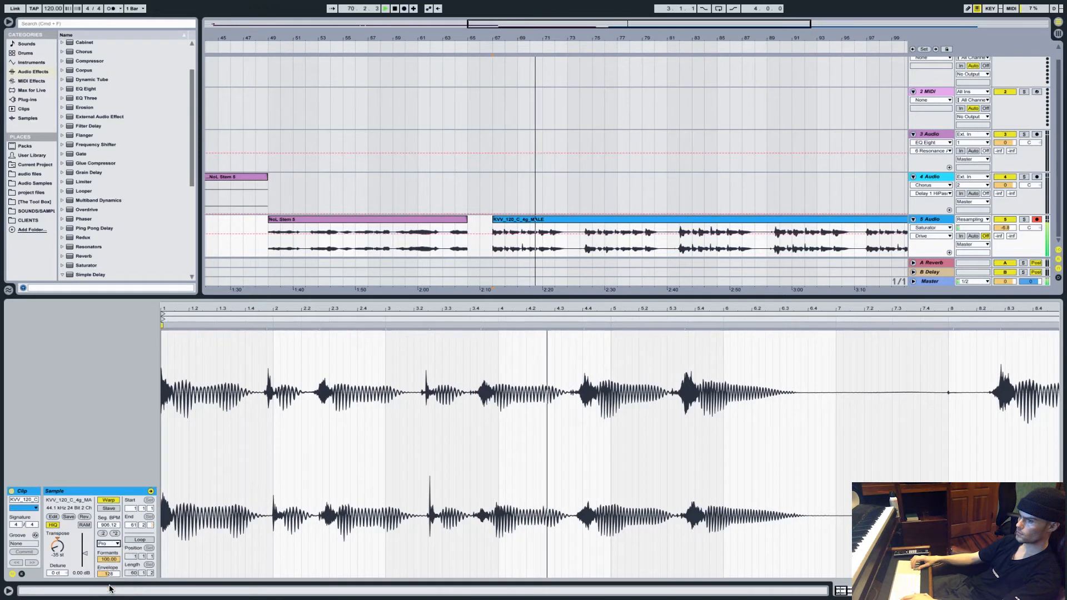
{"action": "left_click_drag", "start_coordinate": [108, 573], "coordinate": [108, 592]}
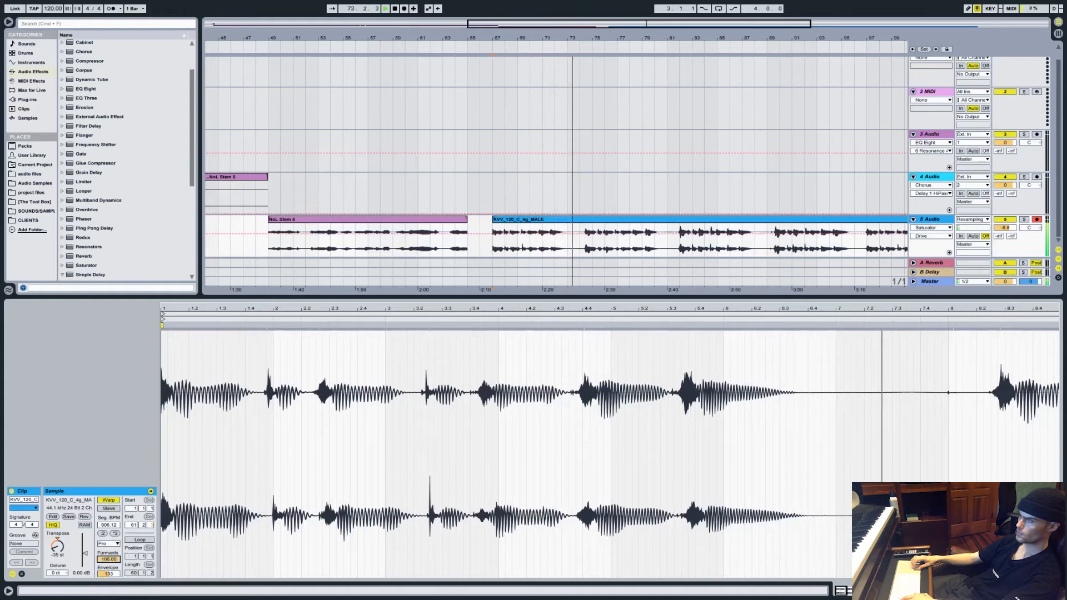
Cut 12 dB at 3.17 kHz in the first EQ Eight and 3.10 dB near 2 kHz in the second, with OTT's amount at 90 %
{"action": "double_click", "coordinate": [940, 220]}
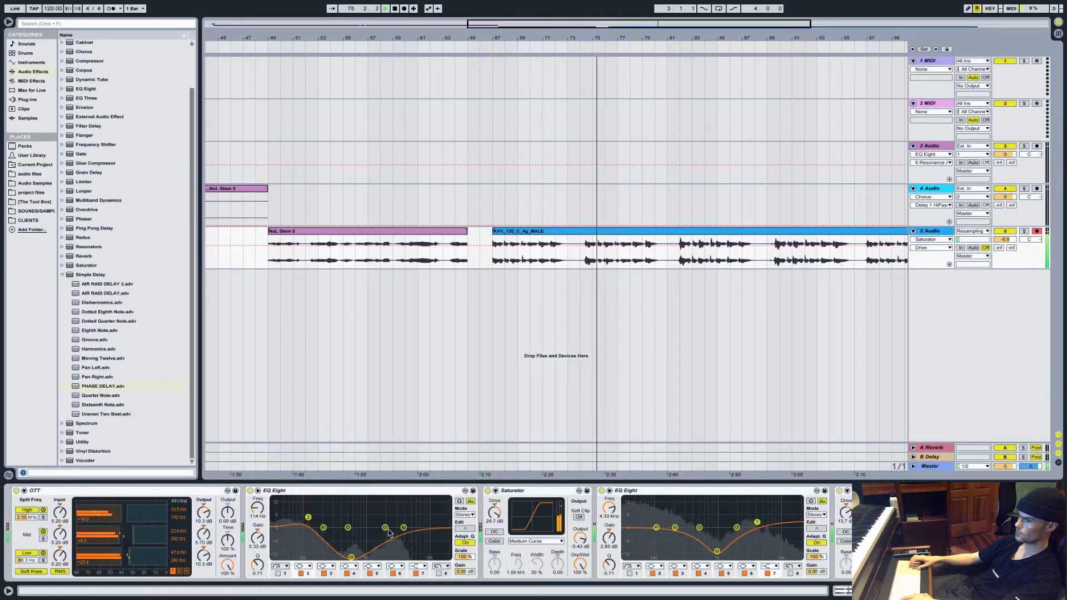
{"action": "left_click_drag", "start_coordinate": [387, 530], "coordinate": [389, 528]}
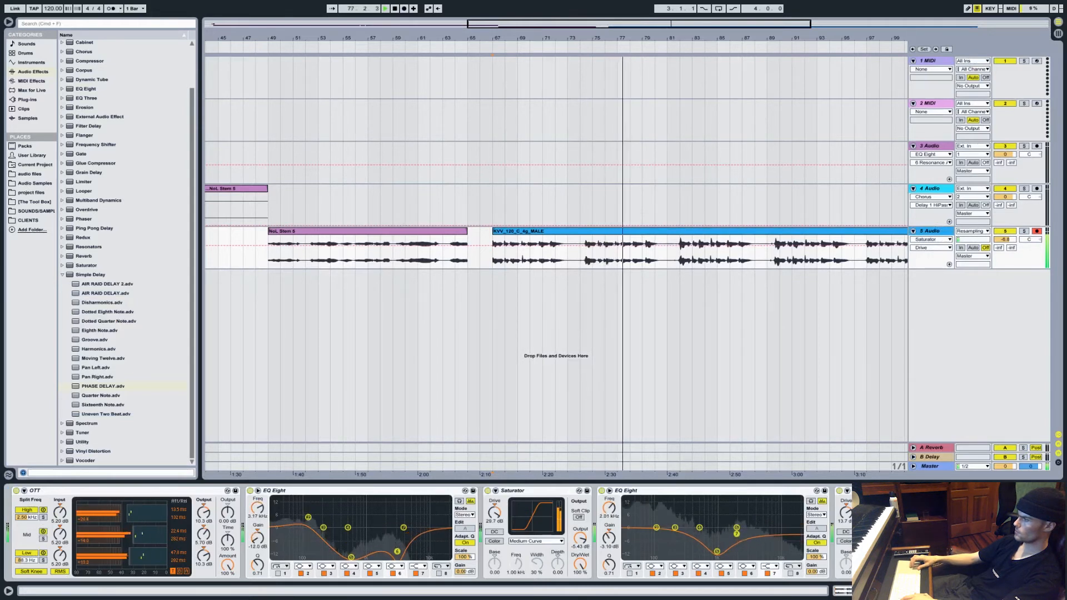
{"action": "left_click", "coordinate": [512, 269]}
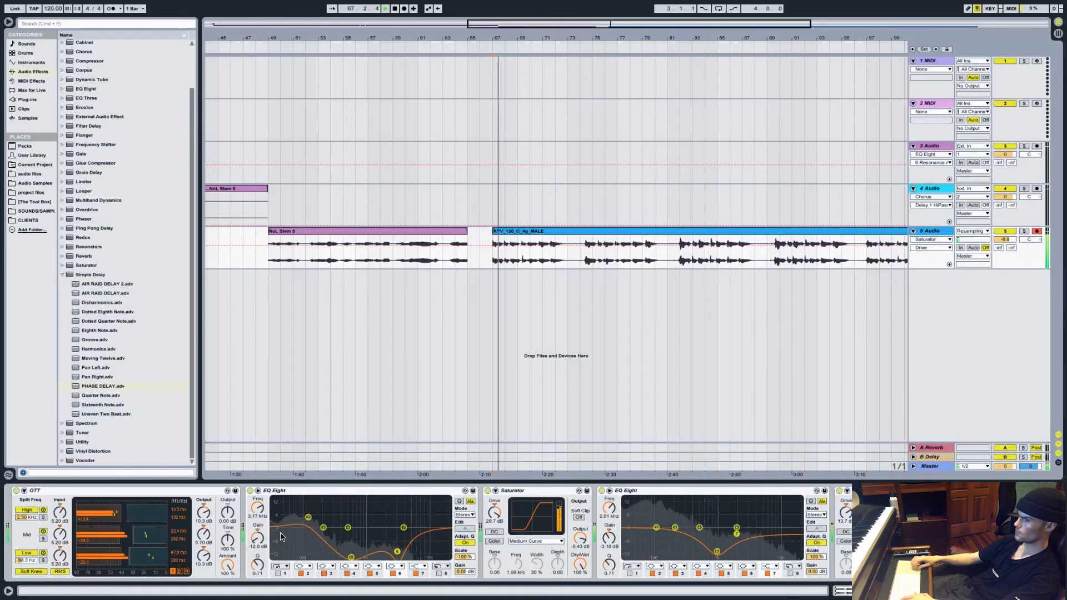
{"action": "mouse_move", "coordinate": [228, 570]}
{"action": "left_mouse_down"}
{"action": "mouse_move", "coordinate": [228, 592]}
{"action": "mouse_move", "coordinate": [228, 575]}
{"action": "left_mouse_up"}
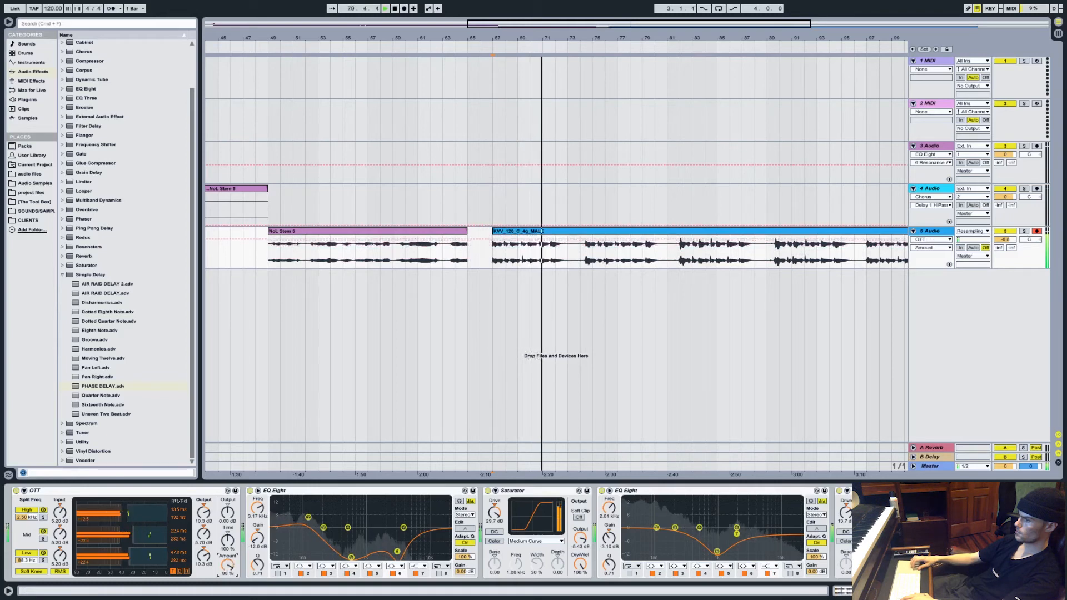
Set the KVV_120_C_4g_MALE clip's warp mode to Complex and its transposition to -32 st
{"action": "double_click", "coordinate": [533, 234]}
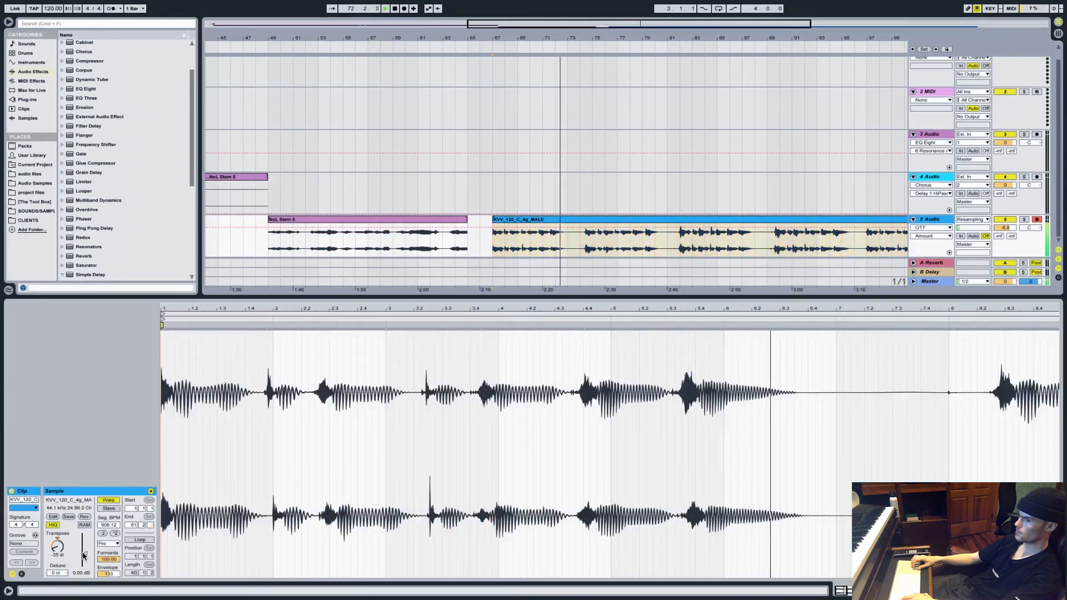
{"action": "left_click", "coordinate": [109, 544]}
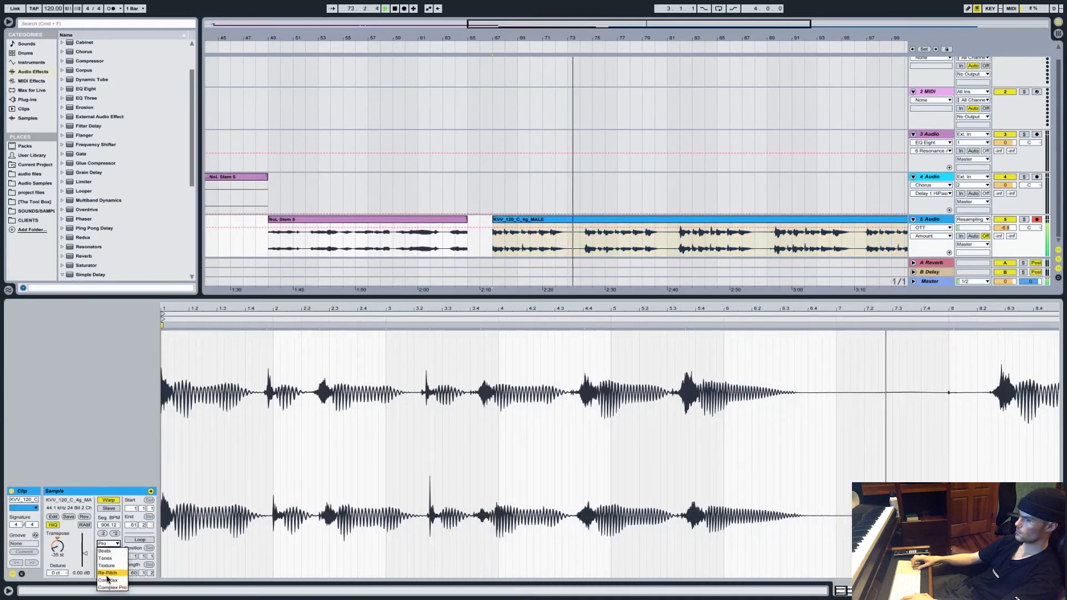
{"action": "left_click", "coordinate": [108, 580]}
{"action": "key", "text": "space"}
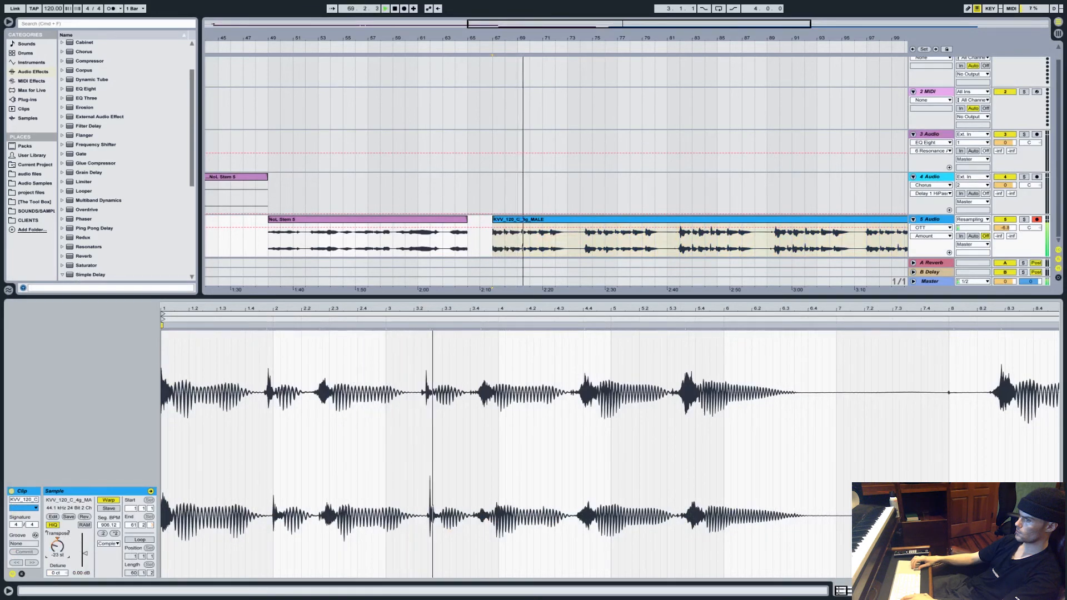
{"action": "left_click_drag", "start_coordinate": [56, 546], "coordinate": [56, 546]}
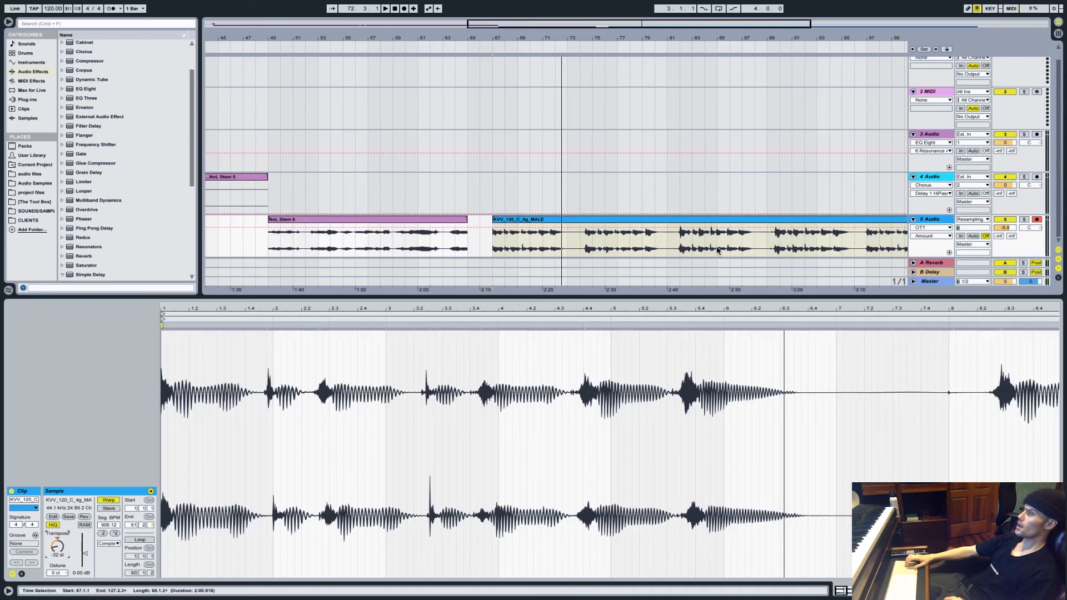
Hide the clip details and look over the stem and vocal clips across the arrangement
{"action": "double_click", "coordinate": [656, 296]}
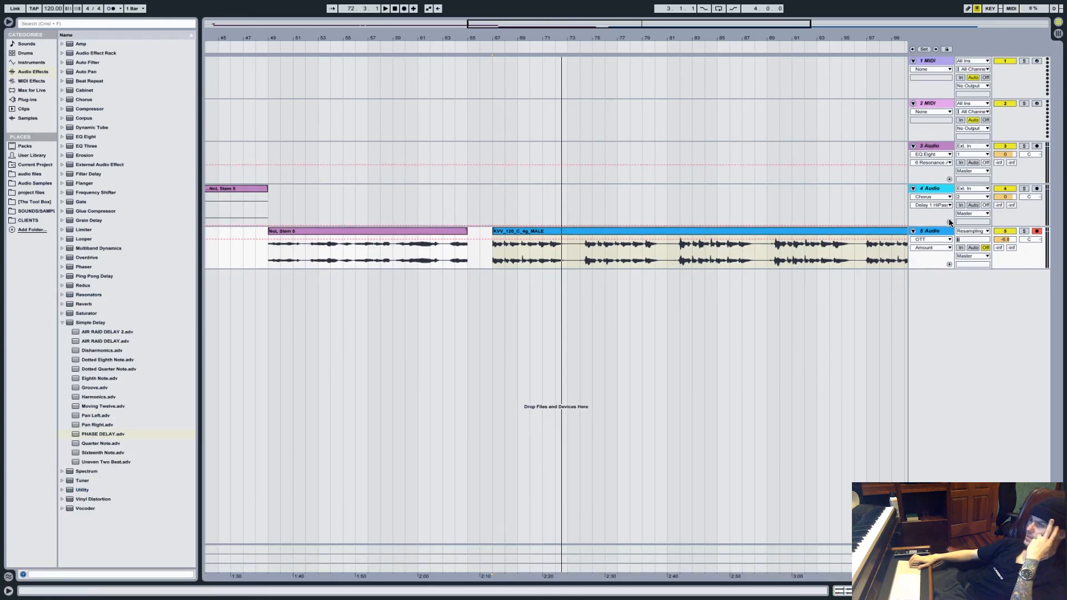
{"action": "scroll", "coordinate": [896, 229], "scroll_direction": "left", "scroll_amount": 10}
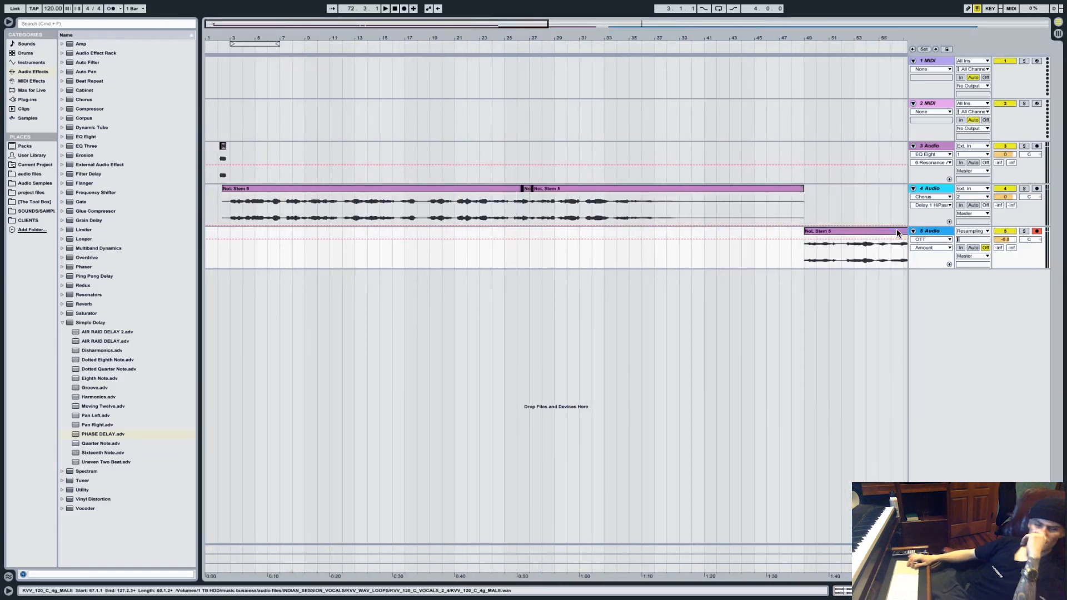
{"action": "left_click", "coordinate": [896, 229]}
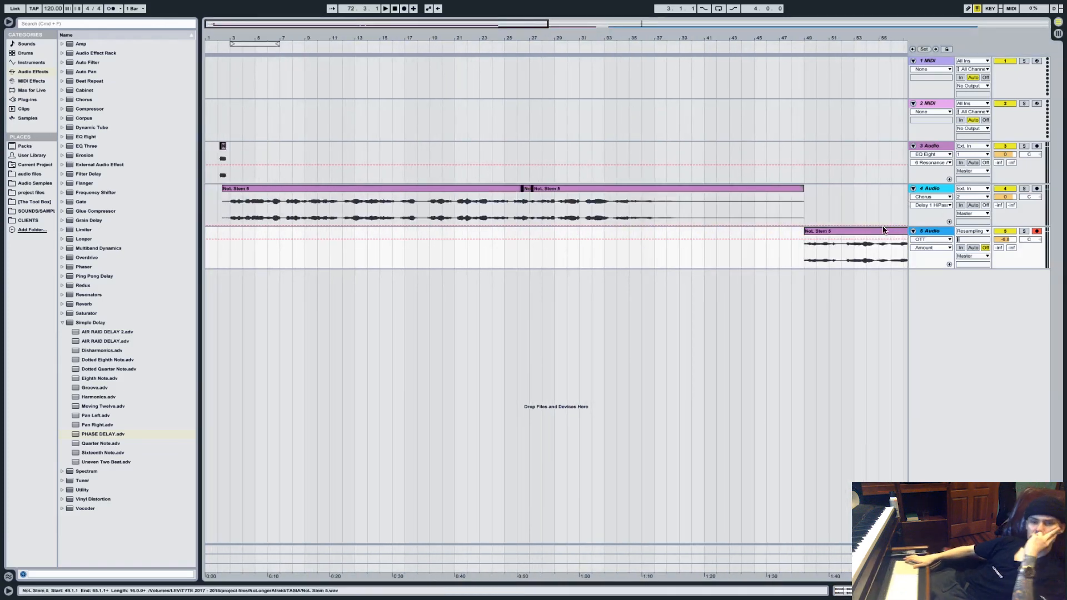
{"action": "scroll", "coordinate": [791, 167], "scroll_direction": "right", "scroll_amount": 8}
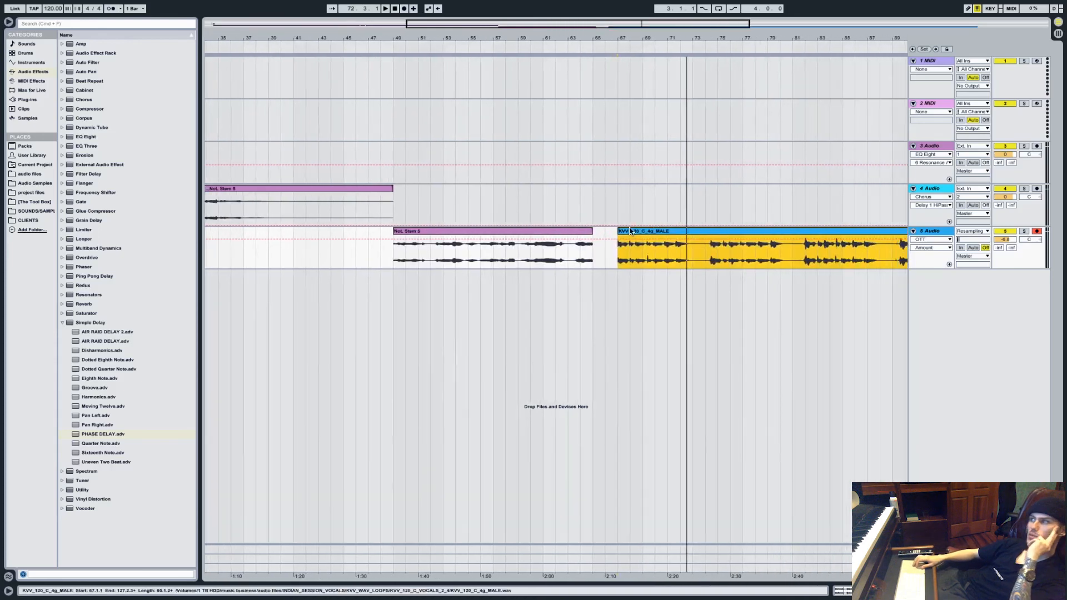
{"action": "scroll", "coordinate": [629, 228], "scroll_direction": "right", "scroll_amount": 3}
{"action": "scroll", "coordinate": [630, 229], "scroll_direction": "right", "scroll_amount": 1}
{"action": "scroll", "coordinate": [630, 229], "scroll_direction": "right", "scroll_amount": 1}
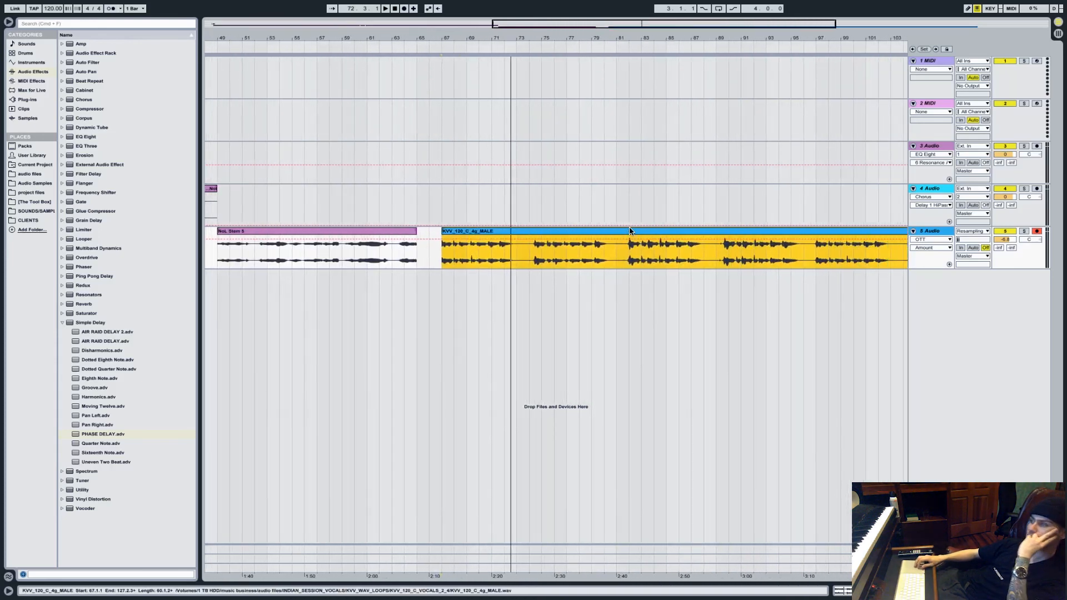